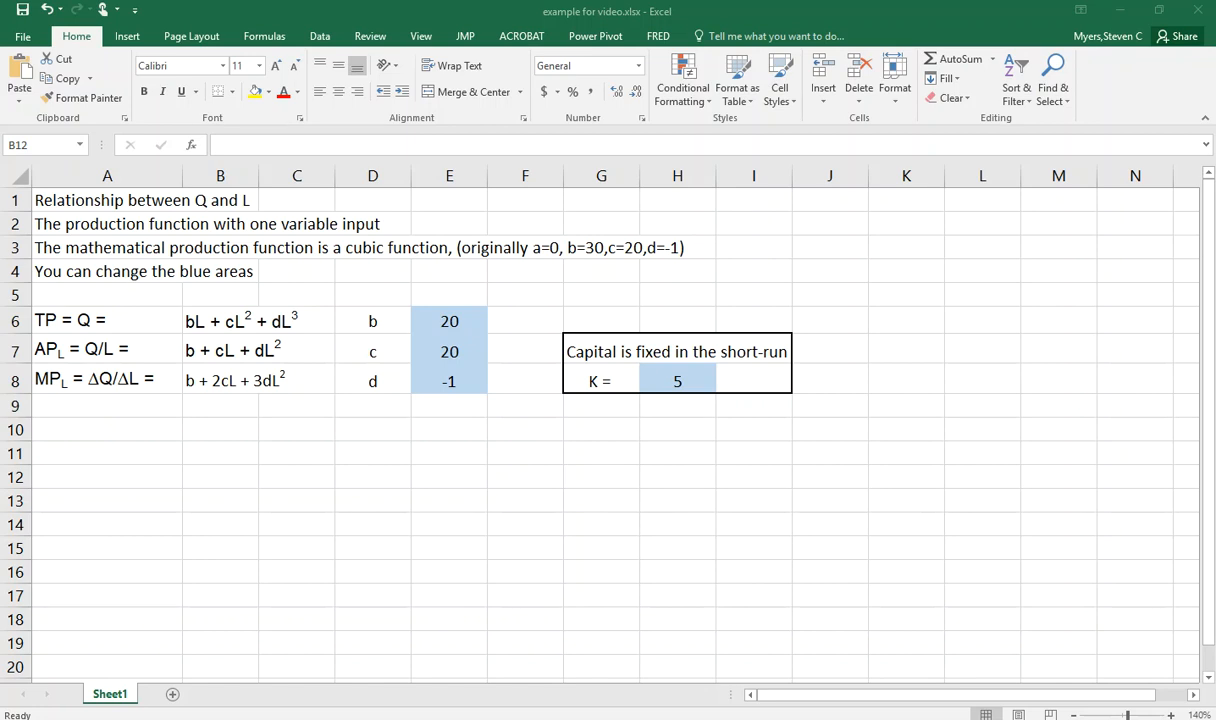
Set coefficient b in cell E6 to 30
left_click(452, 322)
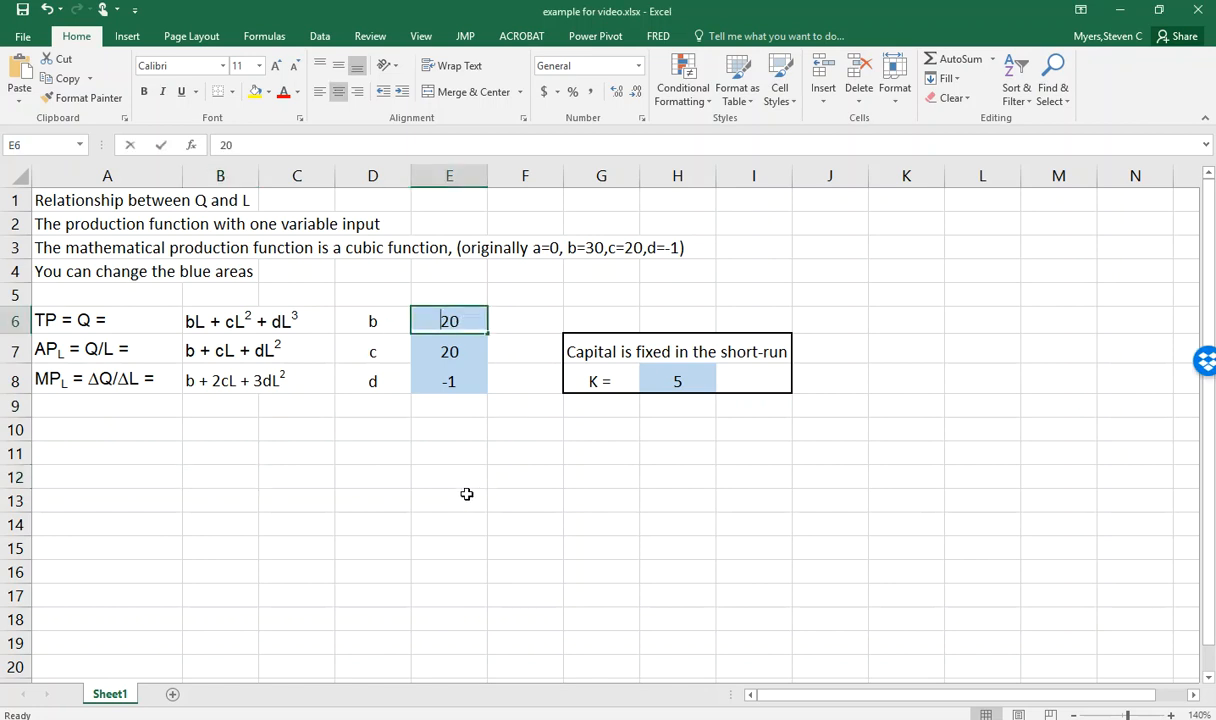
type("30")
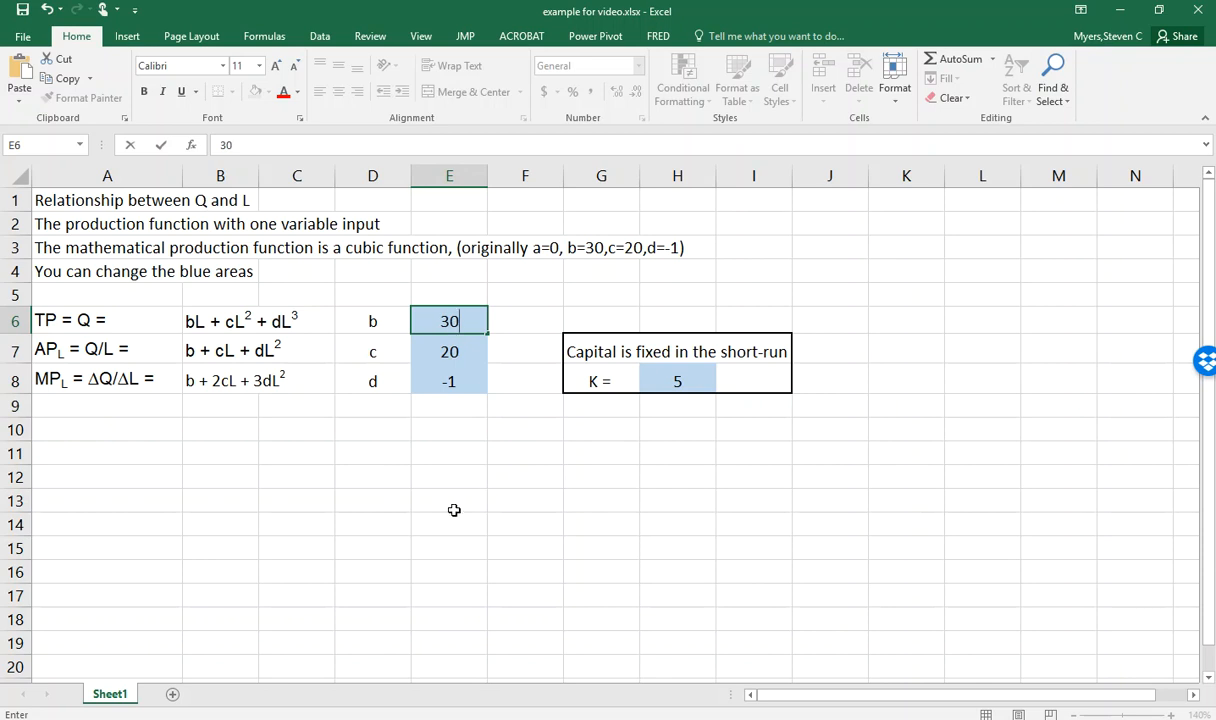
left_click(453, 450)
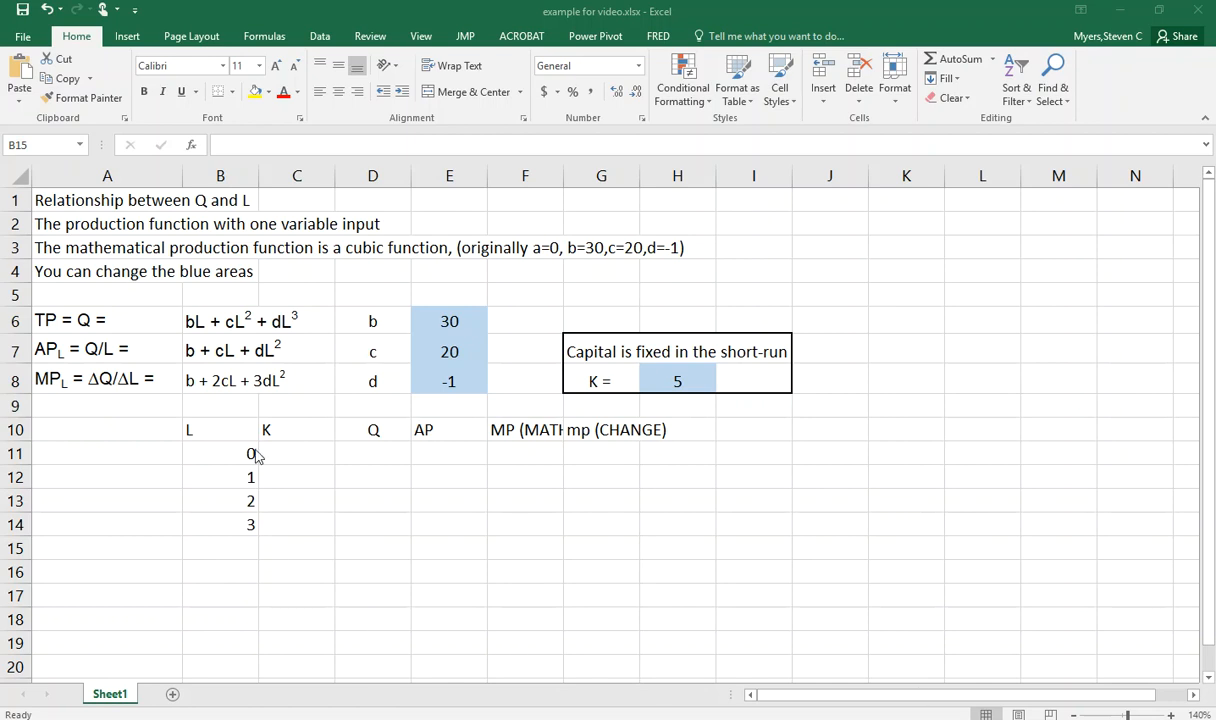
Center the table headings in B10:H10 and the L values in B11:B14
left_click_drag(210, 426, 687, 427)
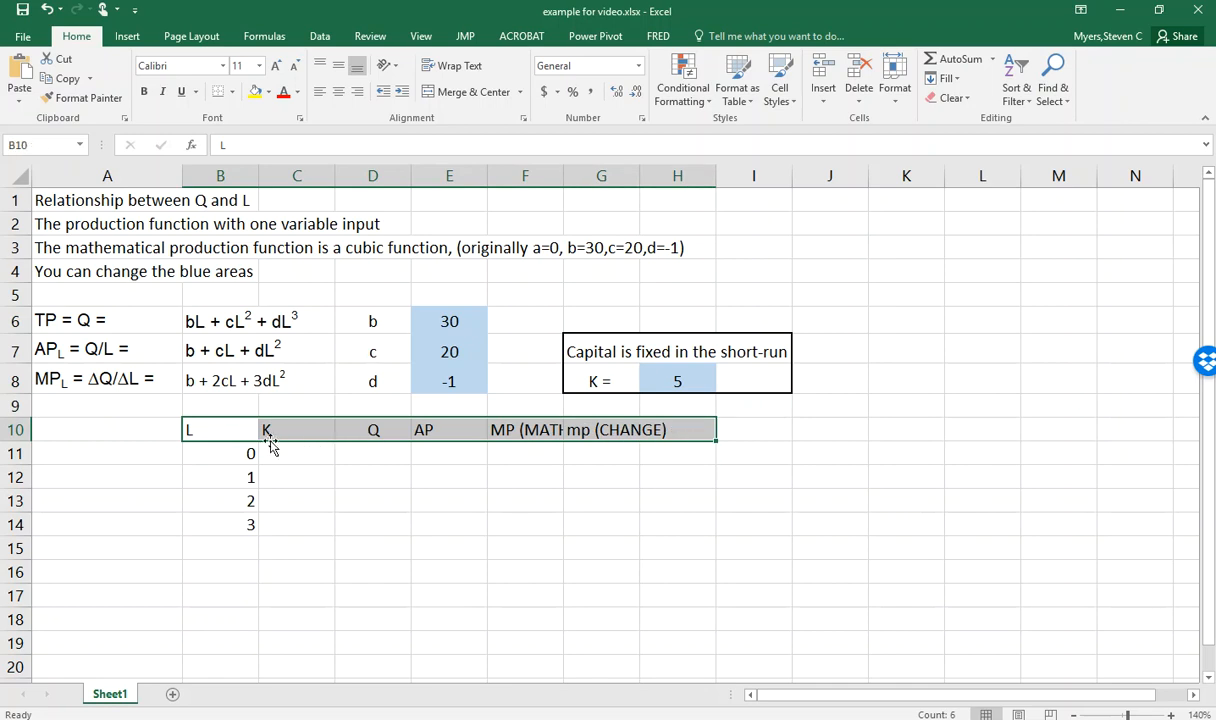
left_click(340, 105)
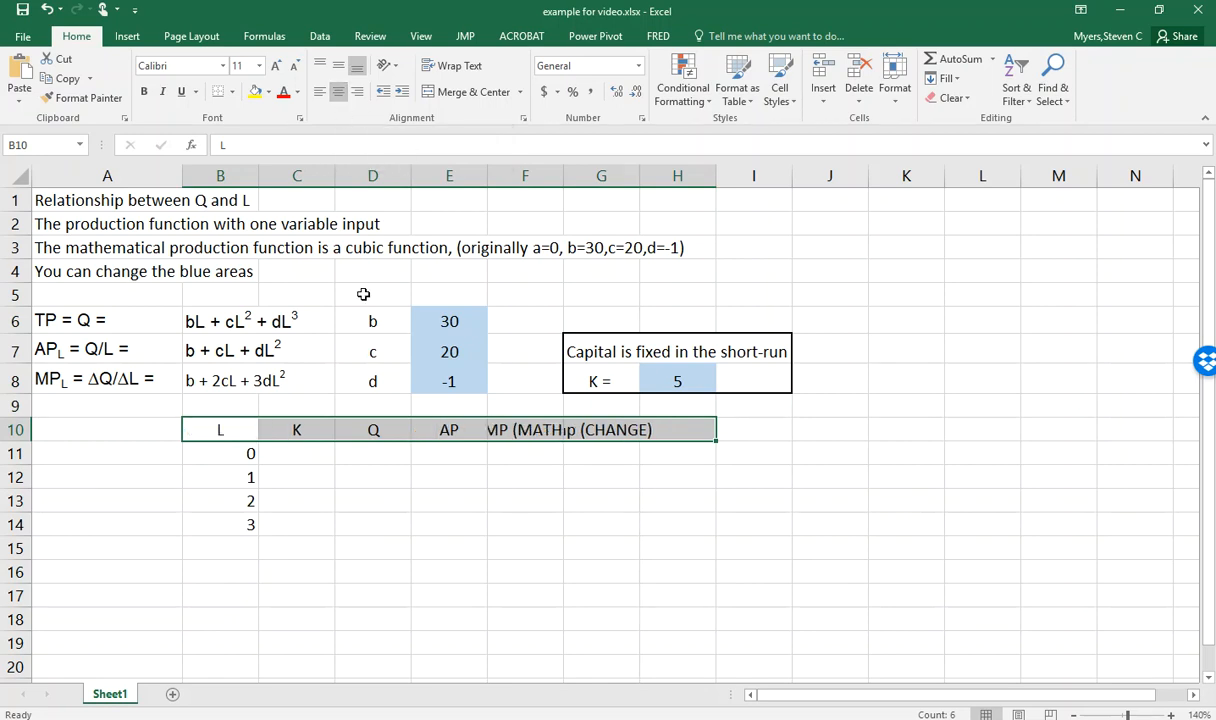
left_click_drag(220, 450, 212, 523)
left_click(340, 105)
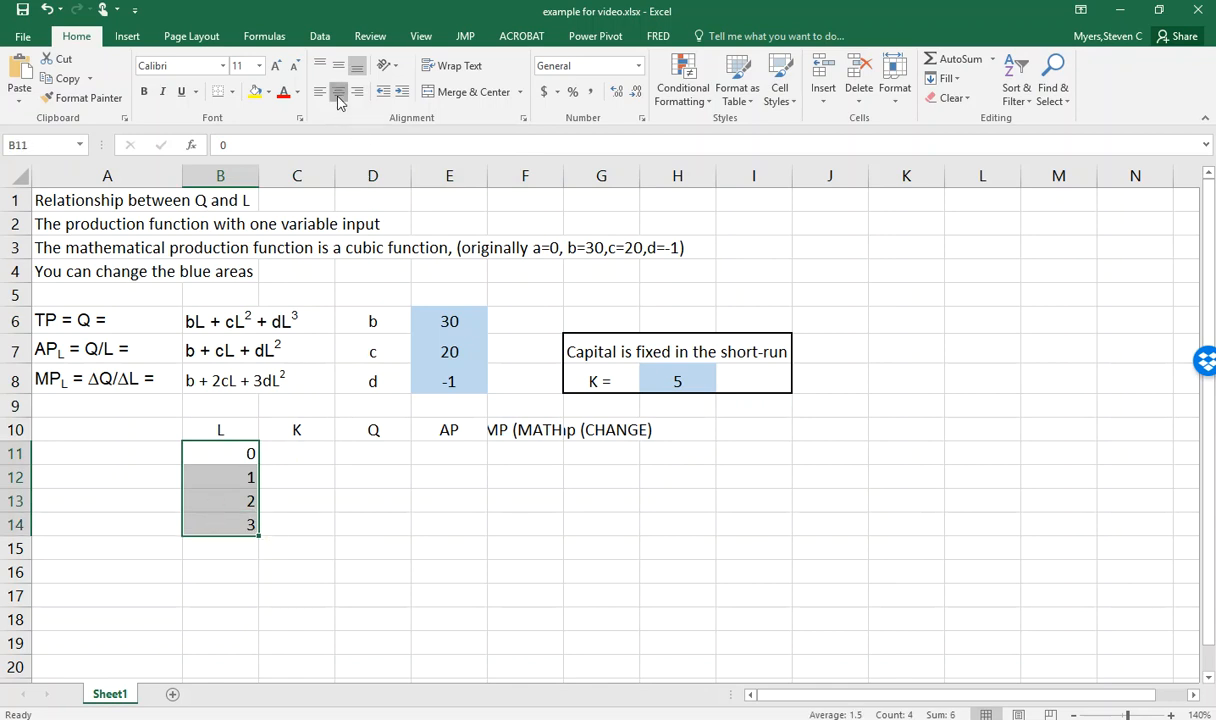
Extend the L series from B11:B14 down to row 29 so it runs from 0 to 18
left_click(234, 450)
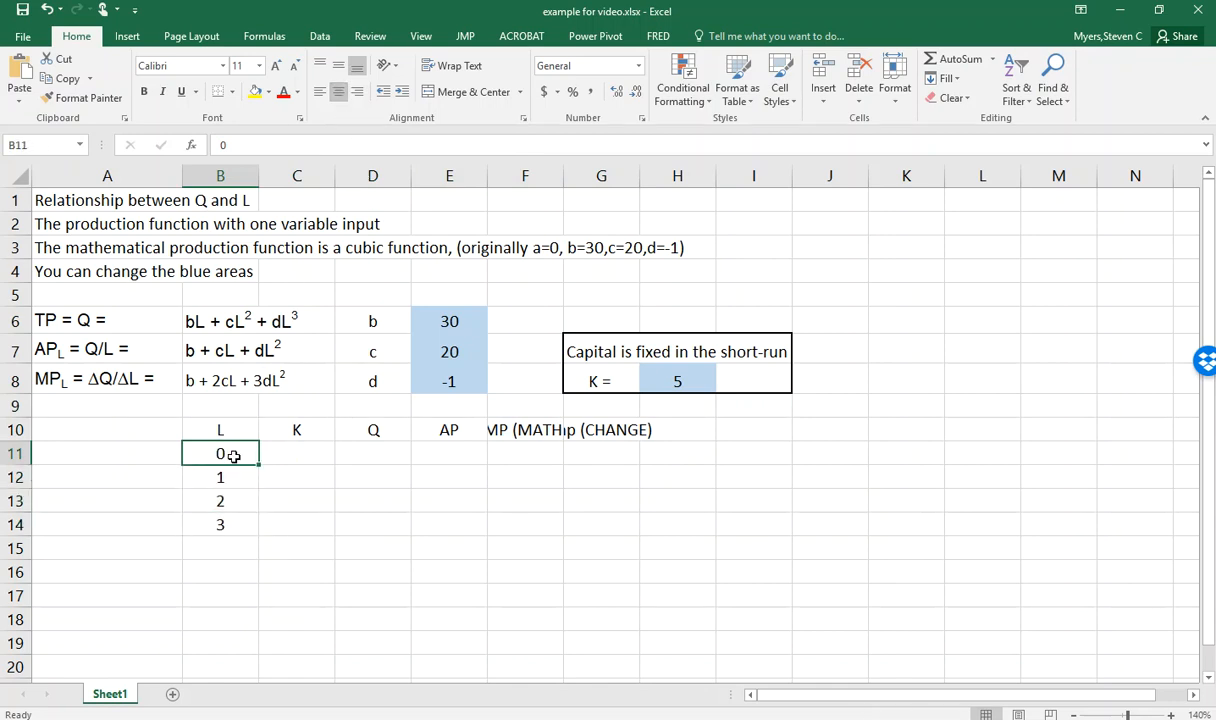
scroll(349, 453, "down", 2)
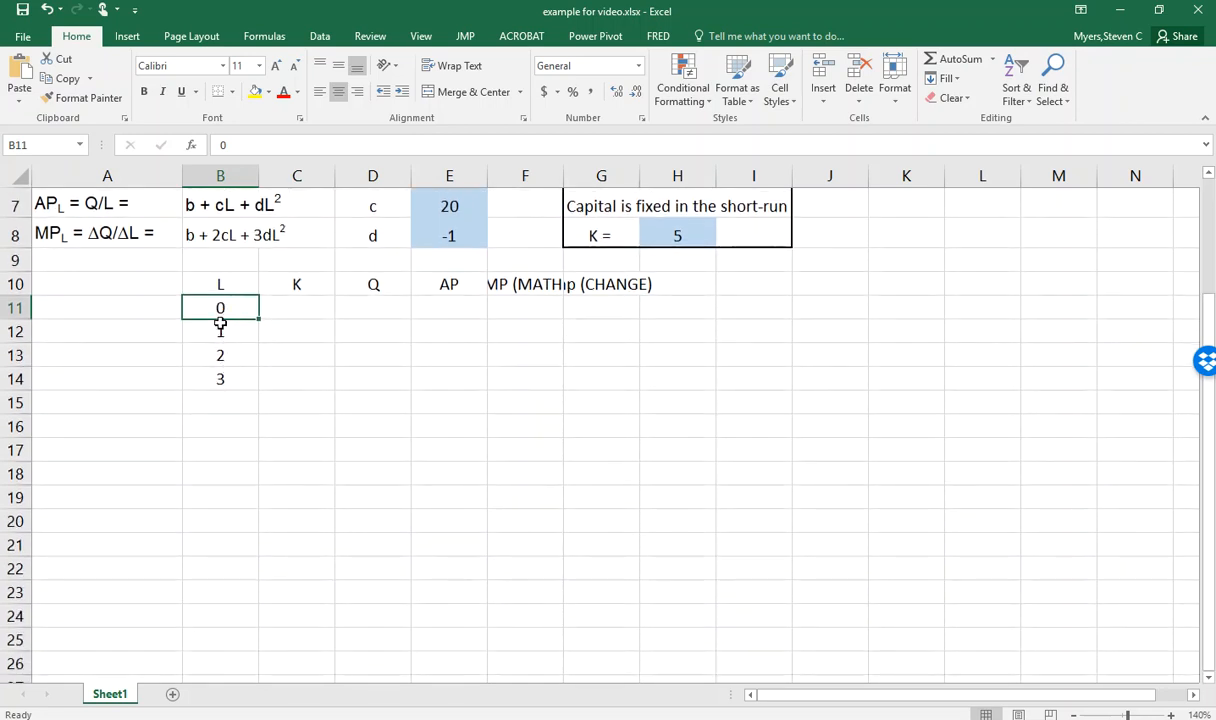
left_click_drag(221, 307, 223, 377)
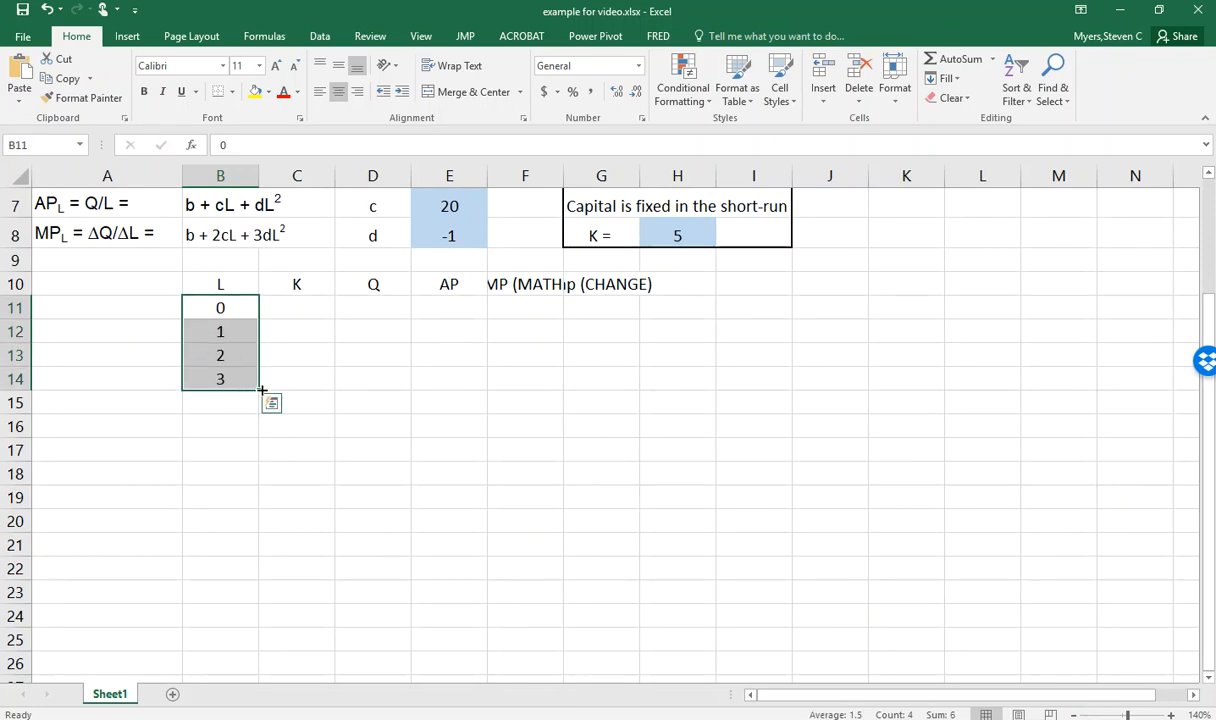
left_click_drag(259, 392, 247, 359)
scroll(440, 407, "up", 6)
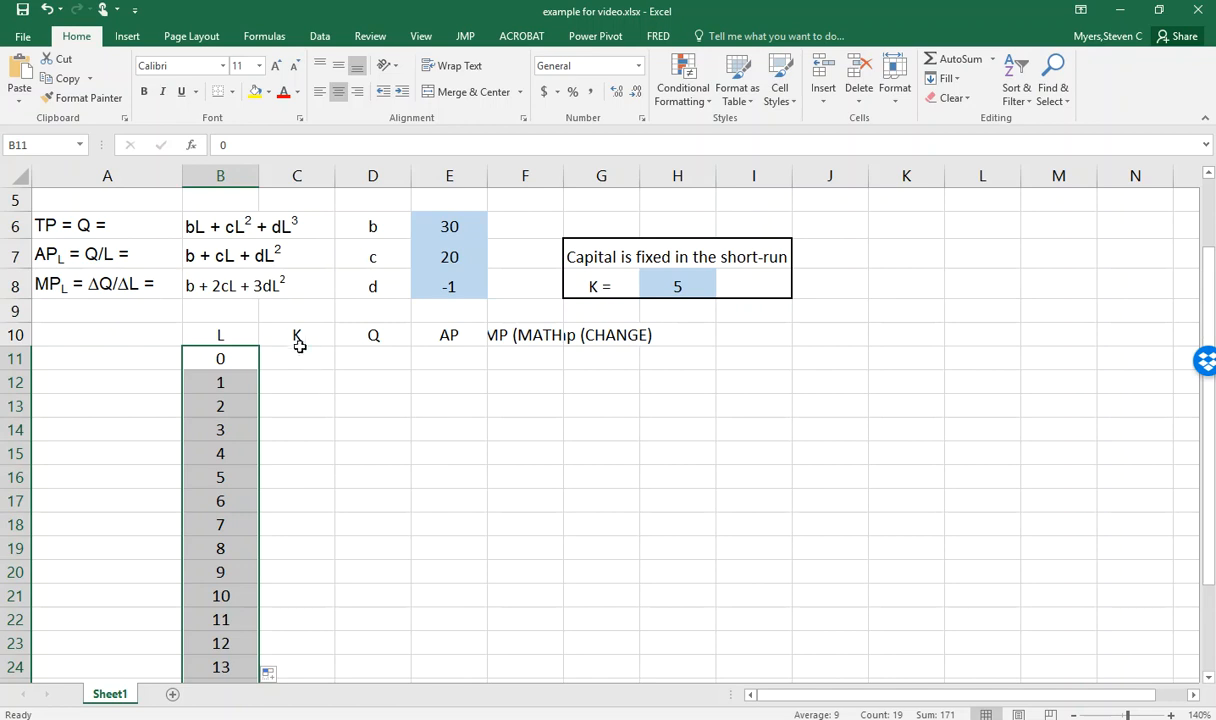
Widen columns F and G so both marginal product headings in row 10 fit
left_click(492, 335)
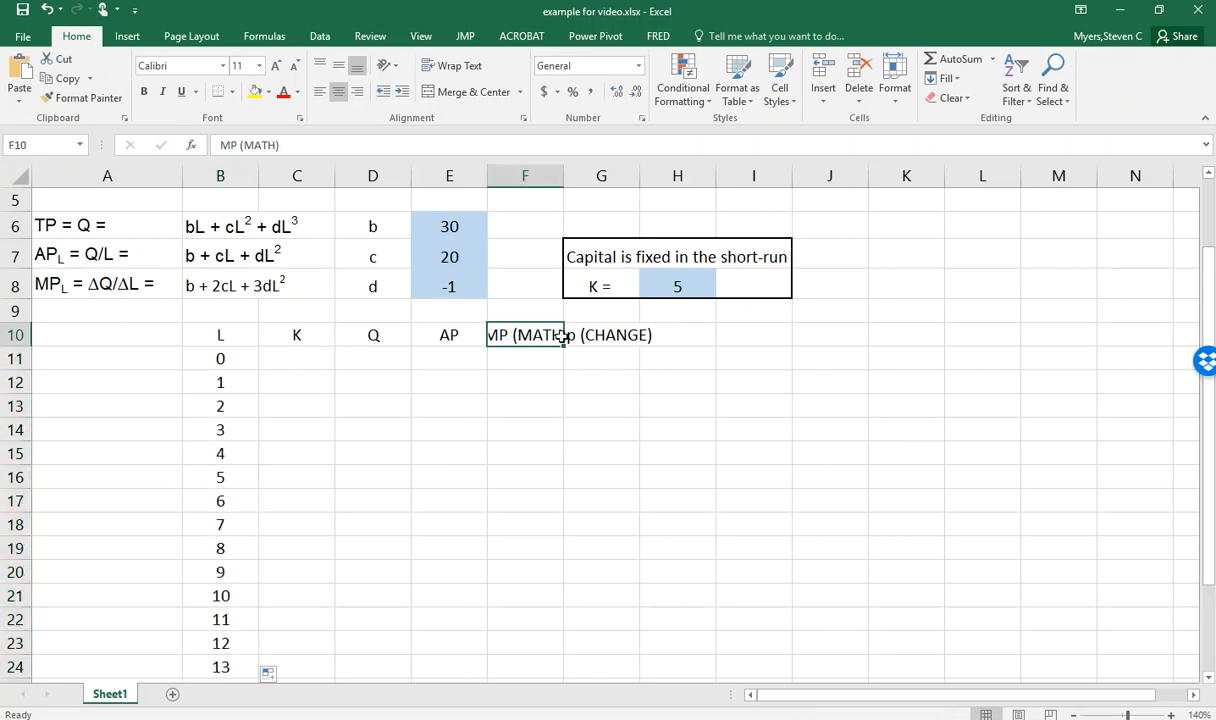
left_click(594, 335)
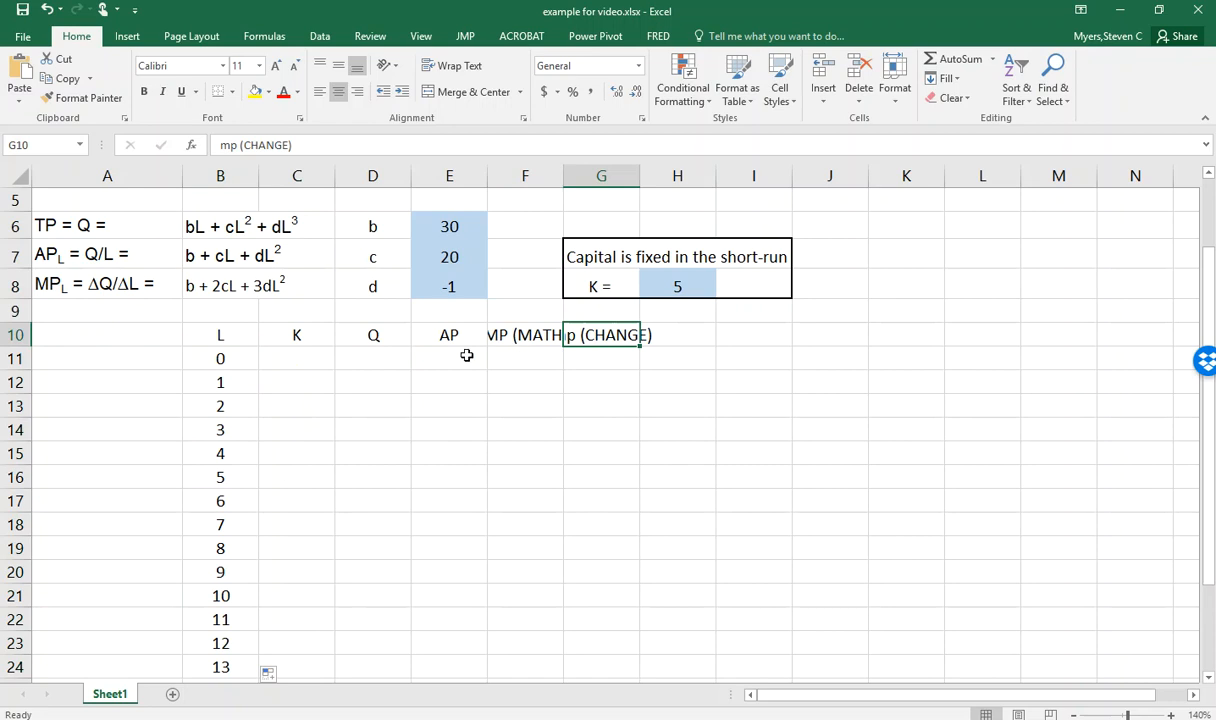
left_click_drag(213, 335, 612, 336)
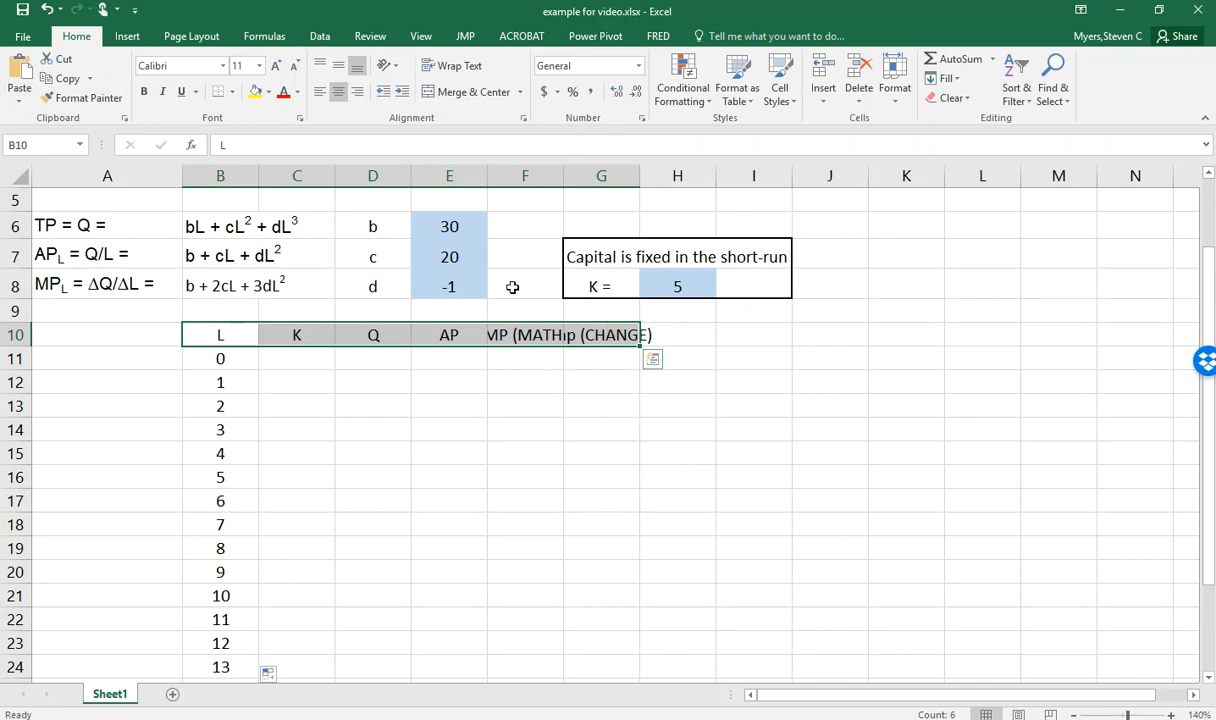
left_click(510, 176)
left_click_drag(561, 177, 586, 177)
left_click(637, 185)
left_click_drag(661, 177, 699, 182)
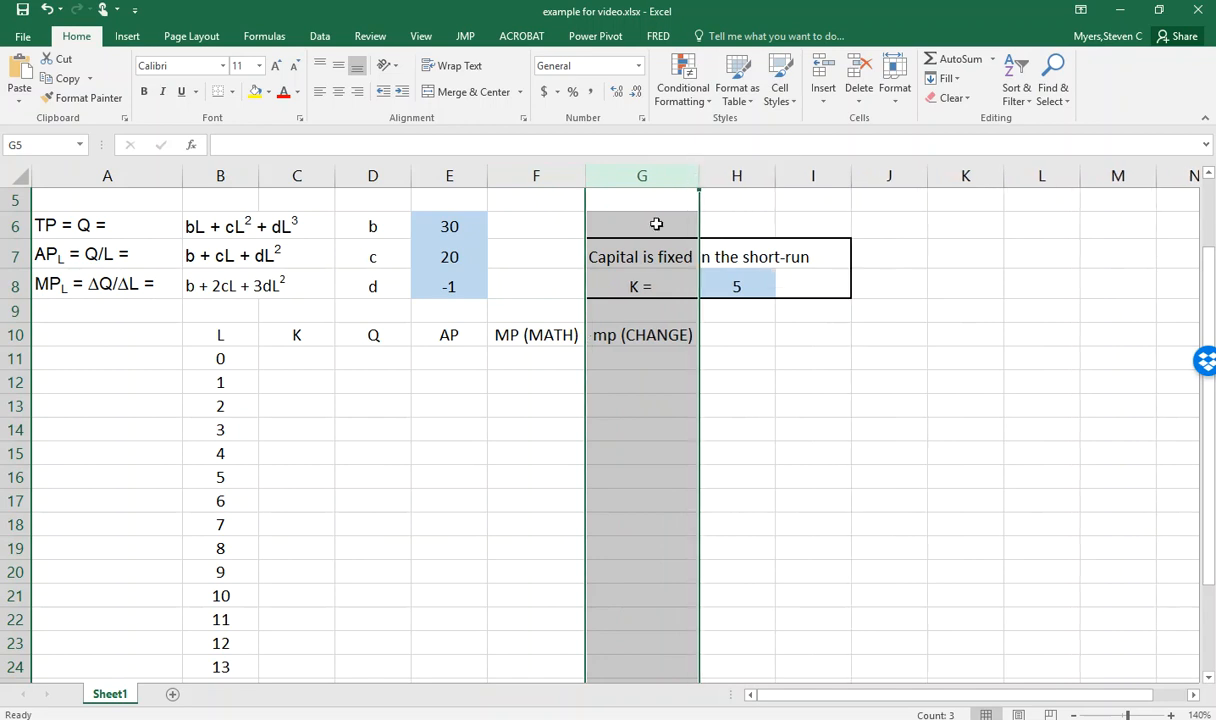
Change the lowercase heading in G10 to read MP (CHANGE)
left_click(604, 335)
double_click(617, 335)
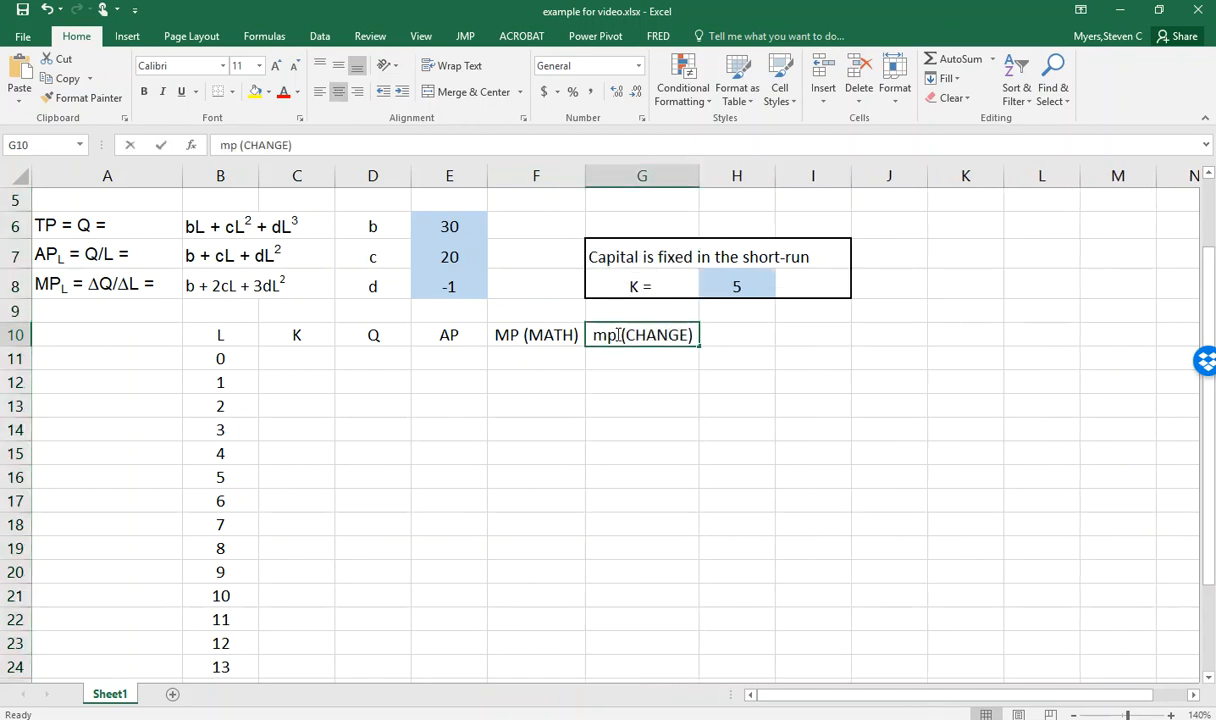
left_click_drag(617, 335, 589, 336)
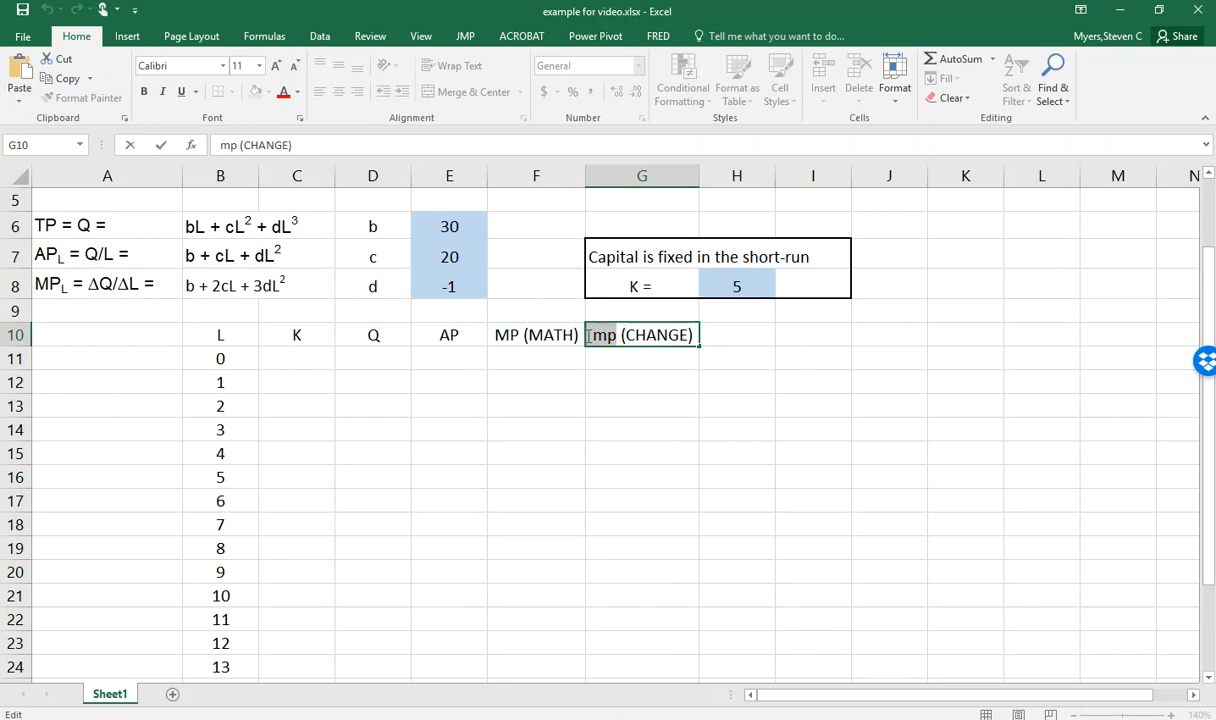
type("mp")
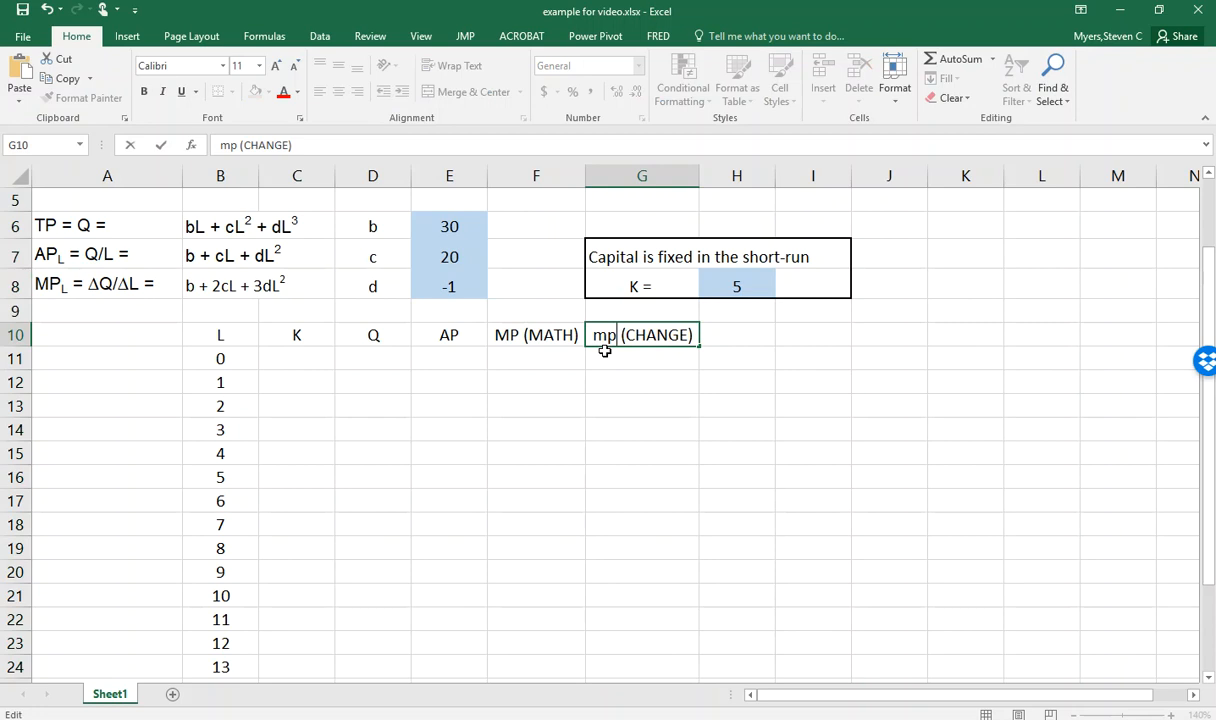
key("BackSpace")
key("BackSpace")
type("MP")
left_click(626, 379)
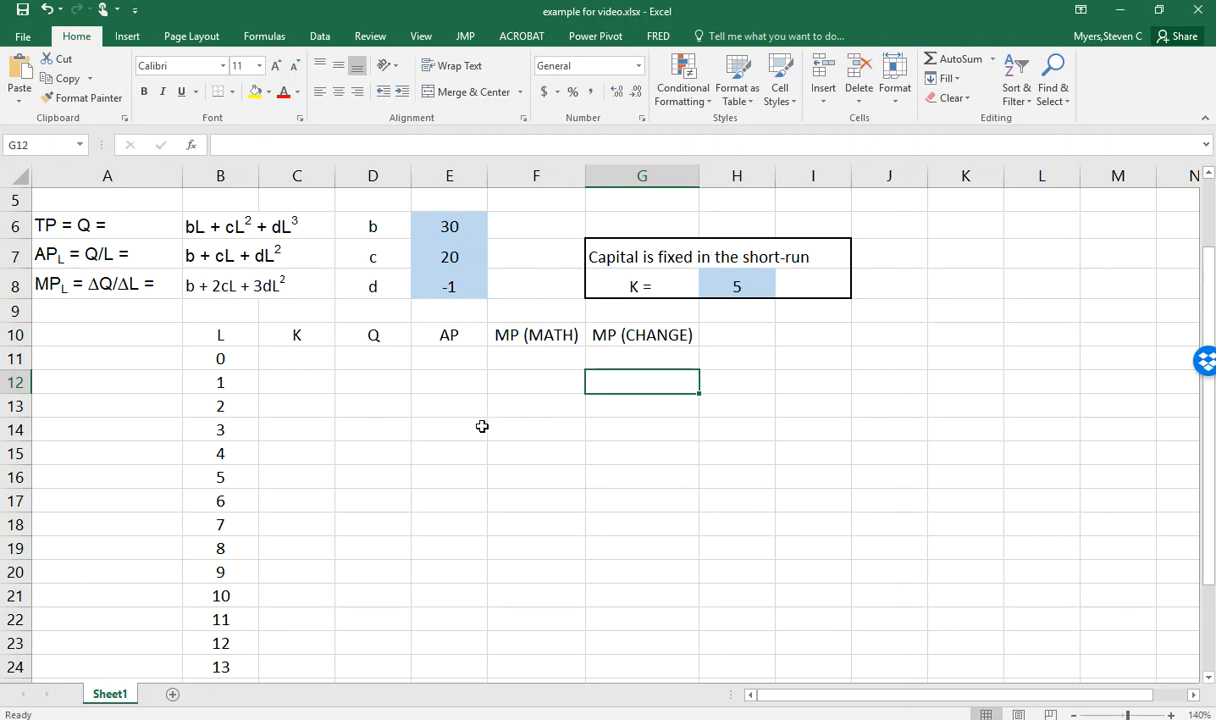
Enter the formula =$H$8 in C11 to link the first K value to fixed capital with an absolute reference
scroll(478, 418, "up", 2)
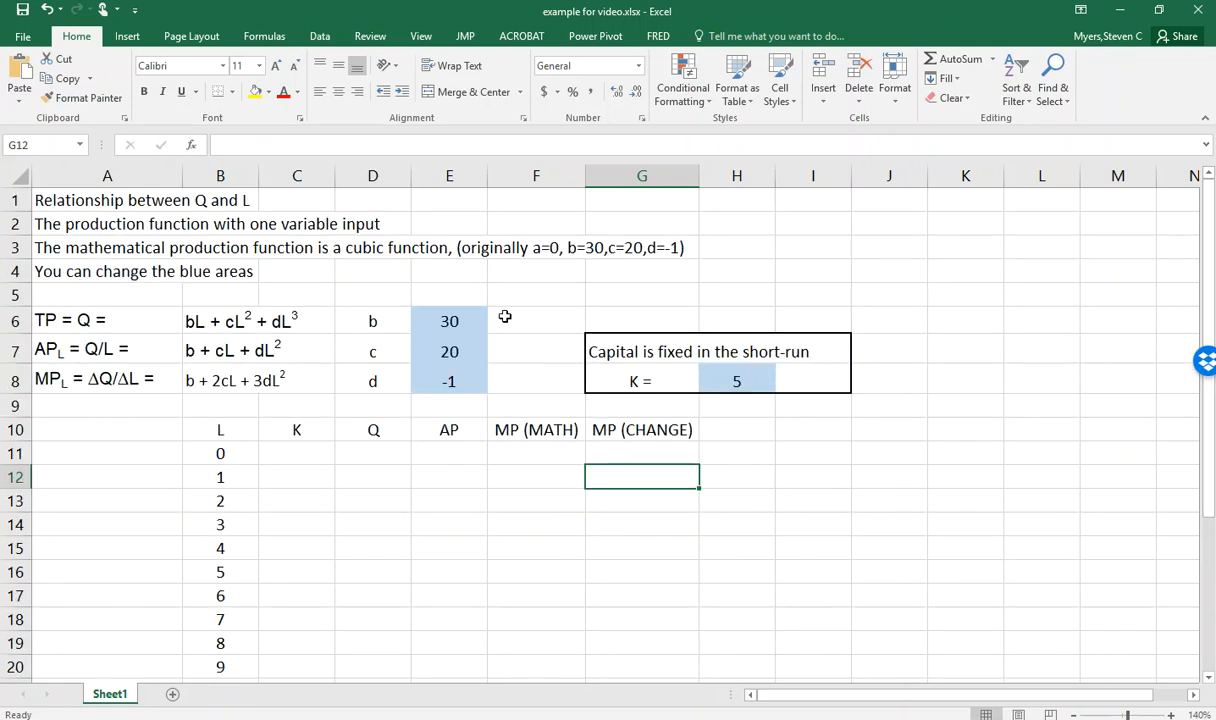
left_click(296, 451)
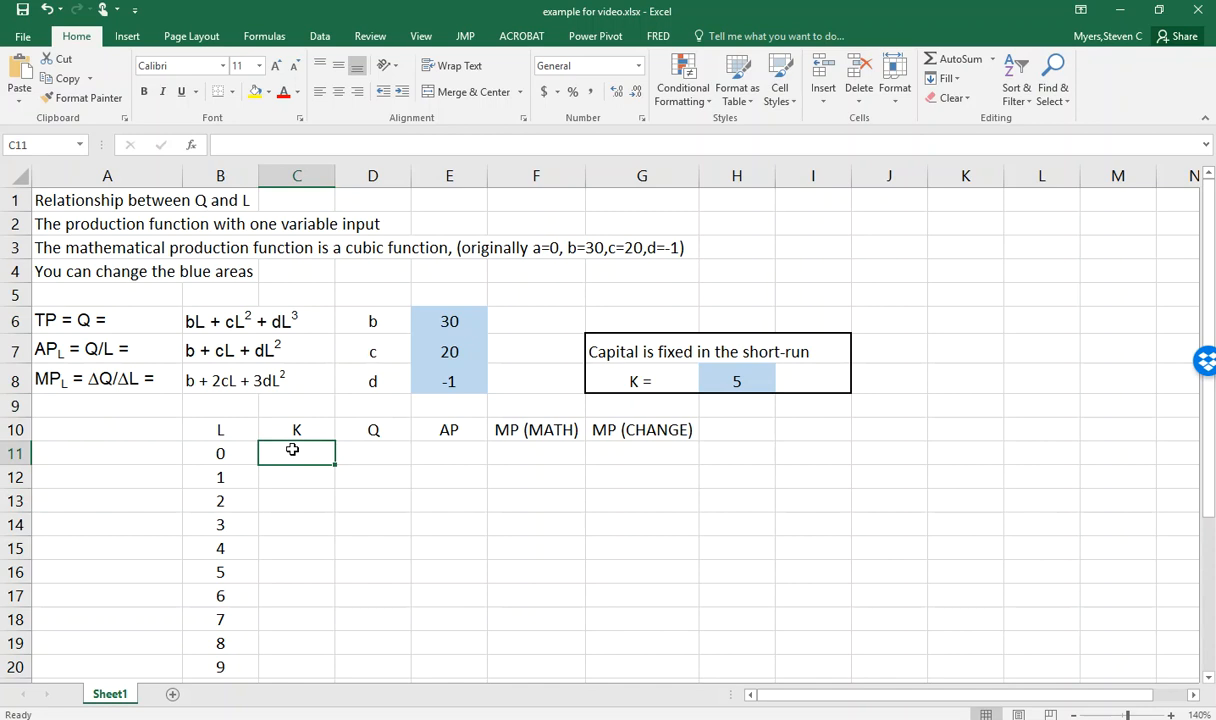
type("=")
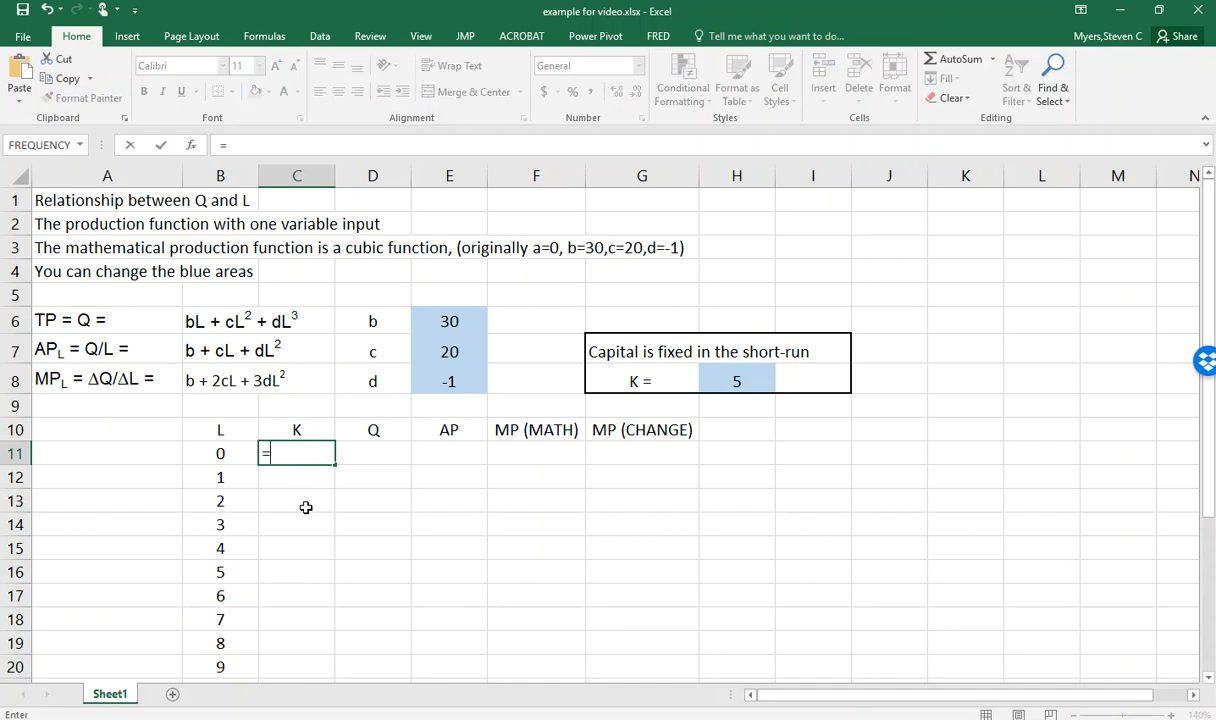
left_click(741, 381)
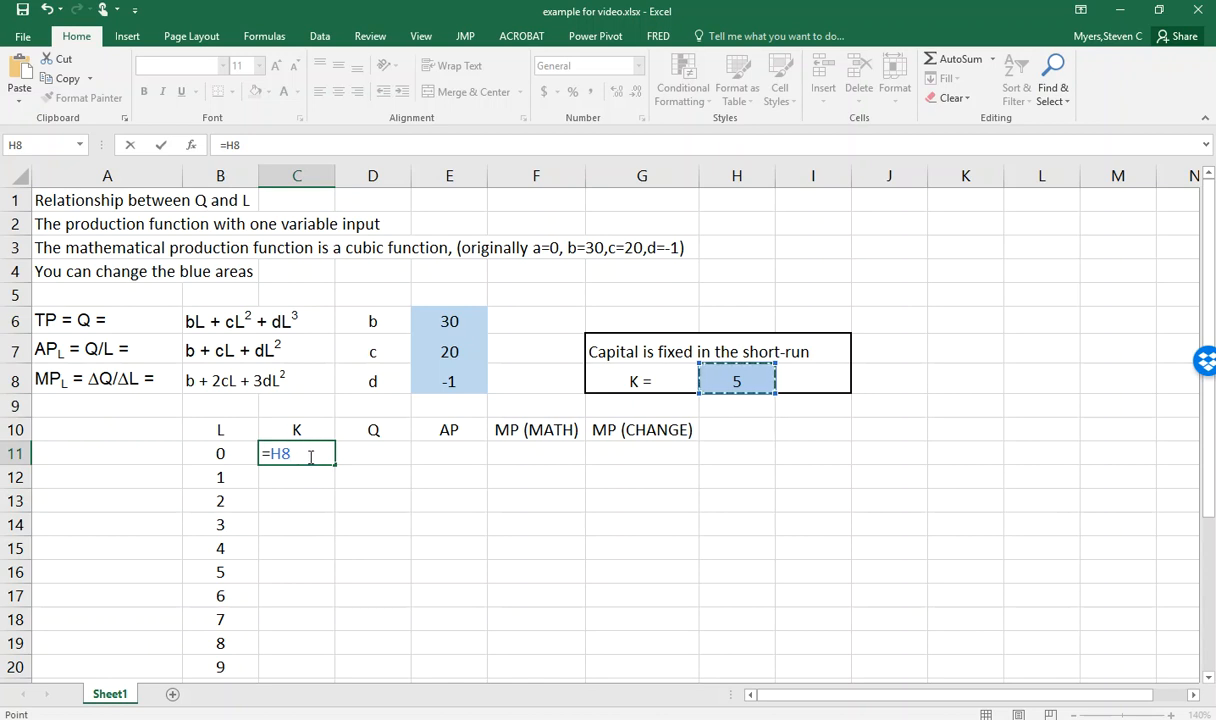
key("F4")
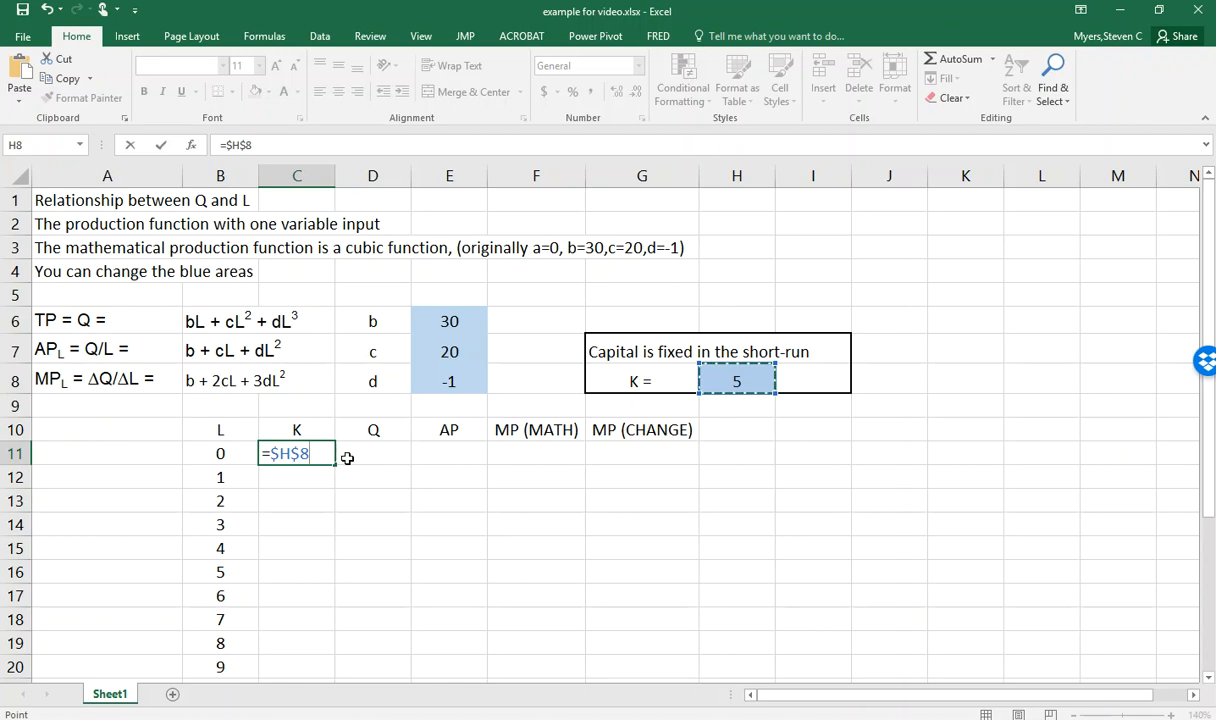
left_click(160, 145)
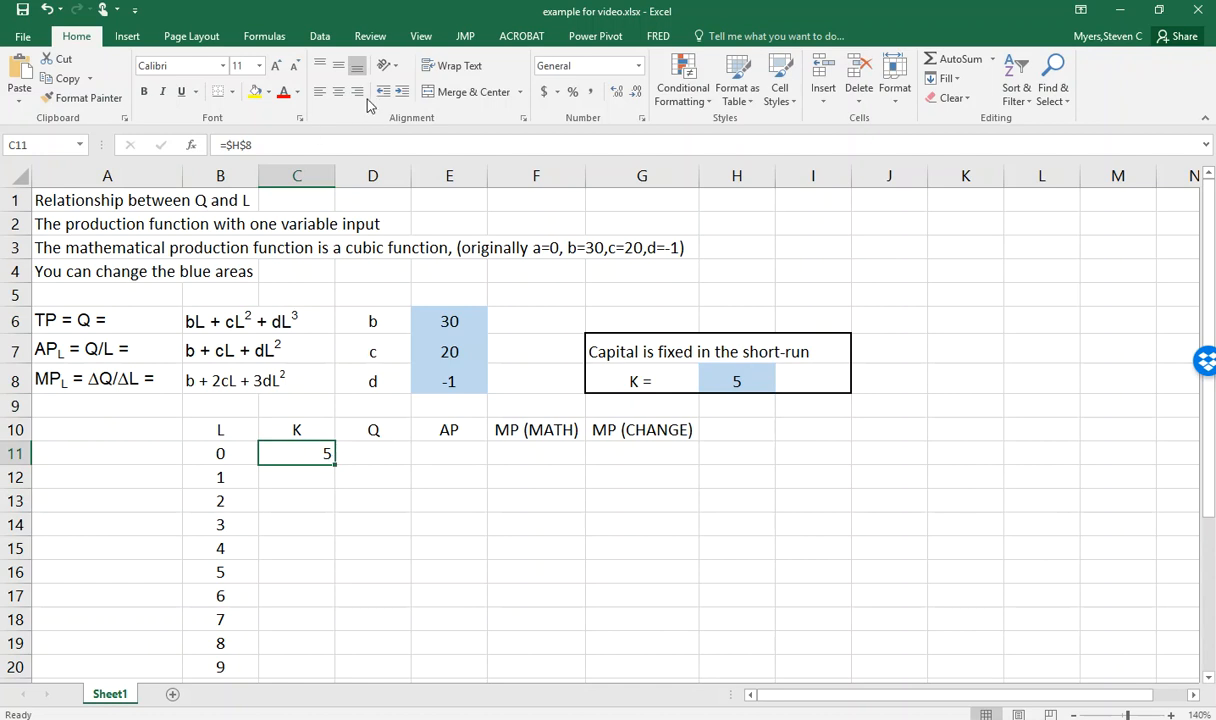
Center the K value in C11 and fill its formula down to C29
left_click(338, 91)
left_click_drag(331, 461, 316, 627)
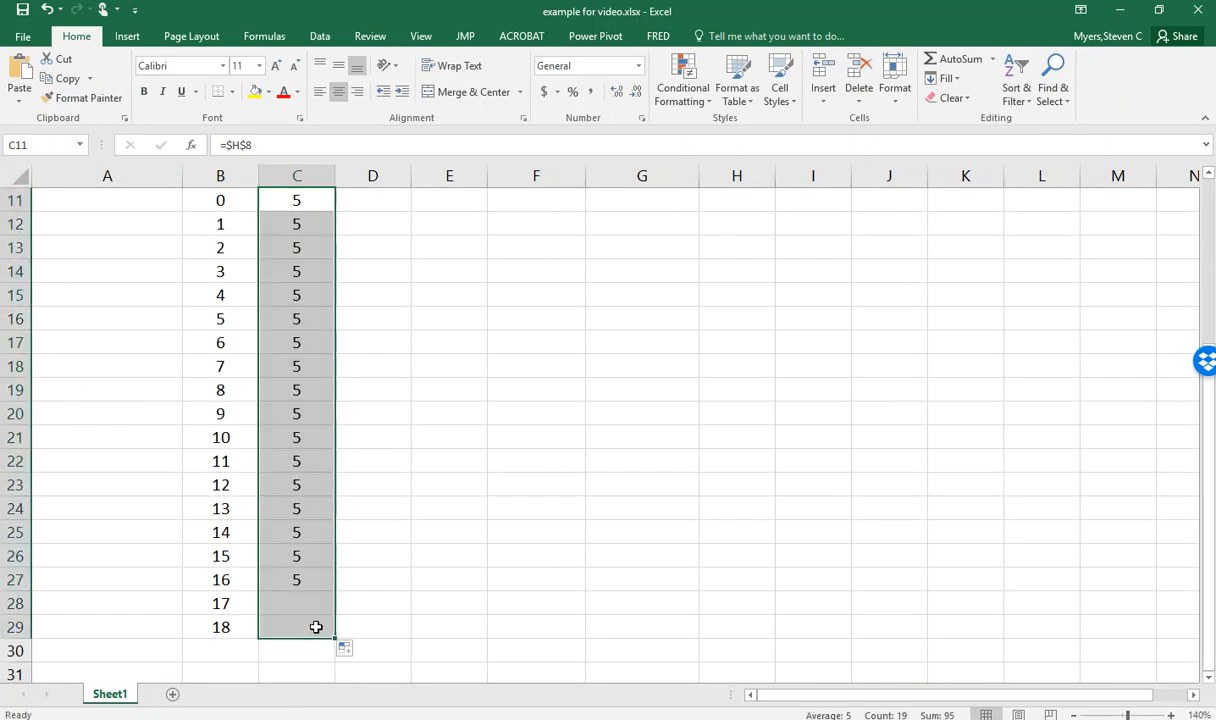
scroll(304, 551, "up", 3)
Check the copied K formula in C19 and re-enter 5 as the fixed capital value in H8
left_click(300, 614)
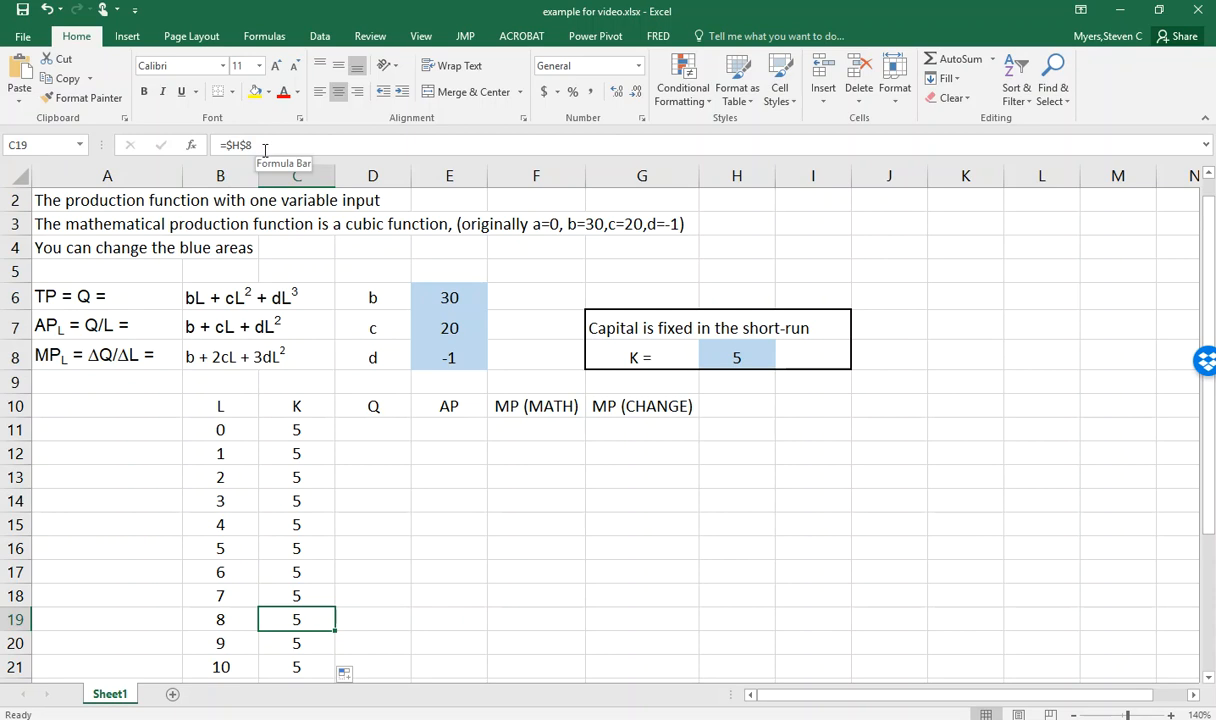
left_click(736, 358)
type("5")
key("ctrl+Return")
scroll(690, 434, "up", 1)
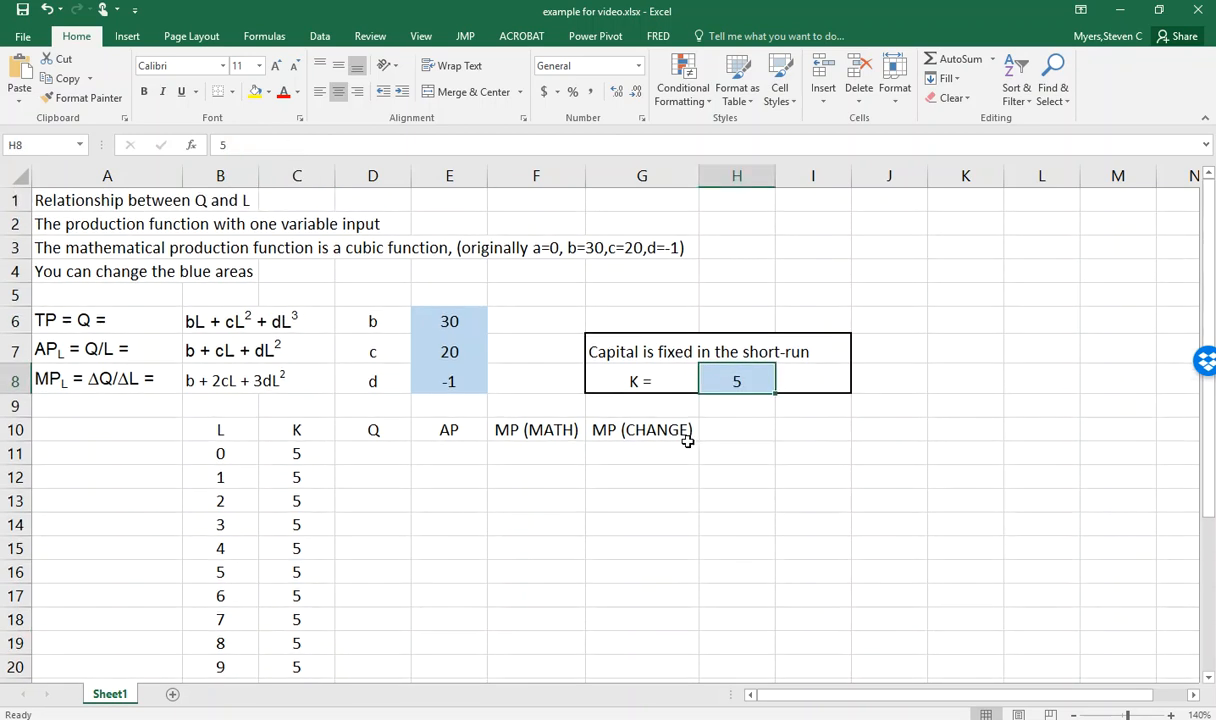
Begin the Q formula in D11 with the bL term, =$E$6*B11, keeping coefficient b as an absolute reference
left_click(368, 452)
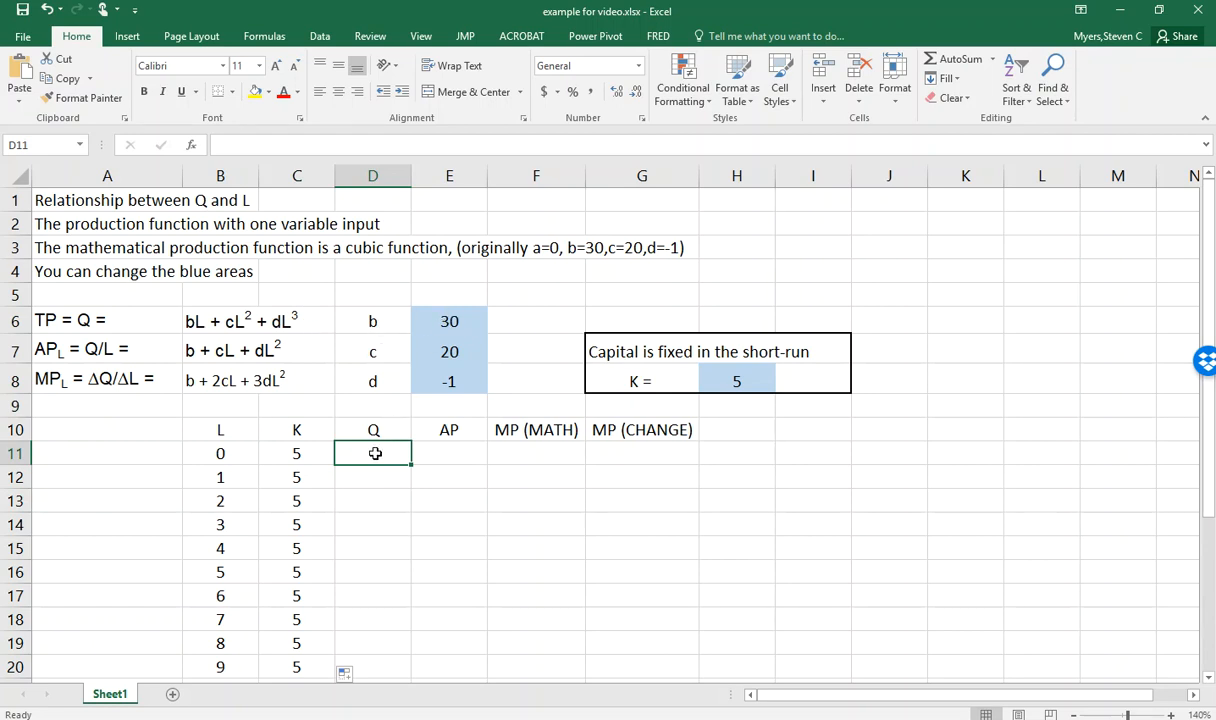
type("=")
left_click(440, 321)
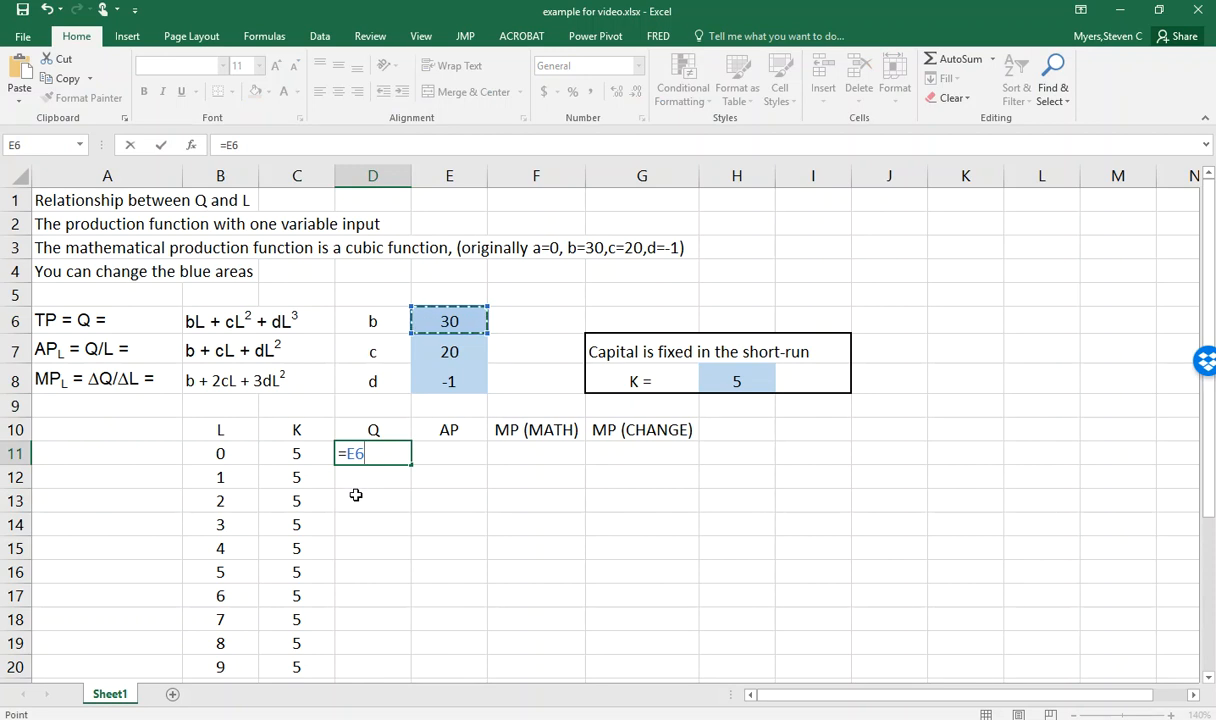
key("F4")
type("*")
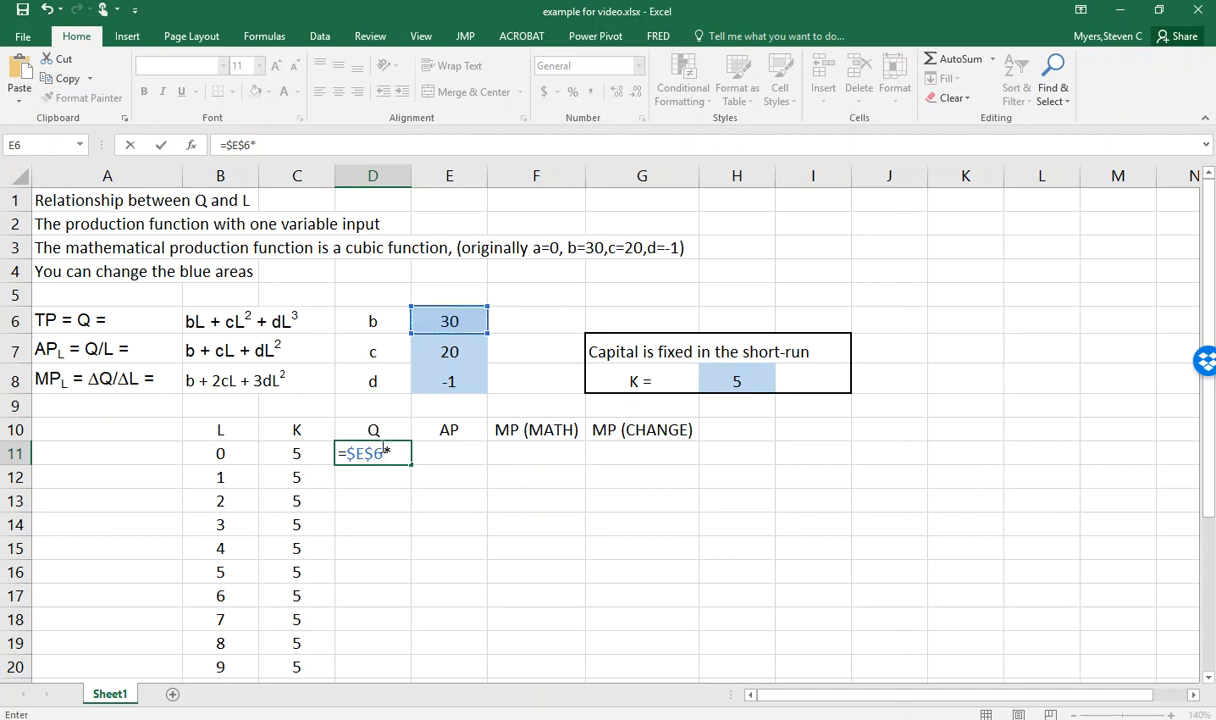
left_click(218, 453)
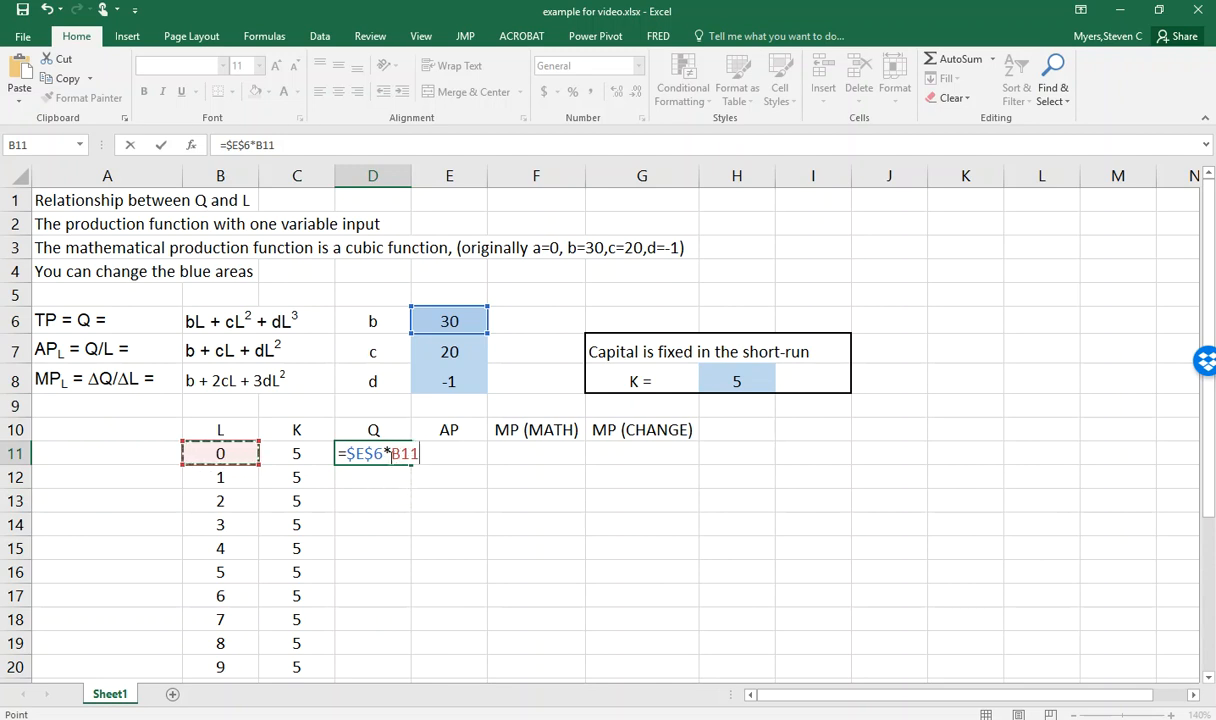
Try to make the L reference in the D11 formula column-absolute as $B11
left_click(400, 455)
key("F4")
key("F4")
key("F4")
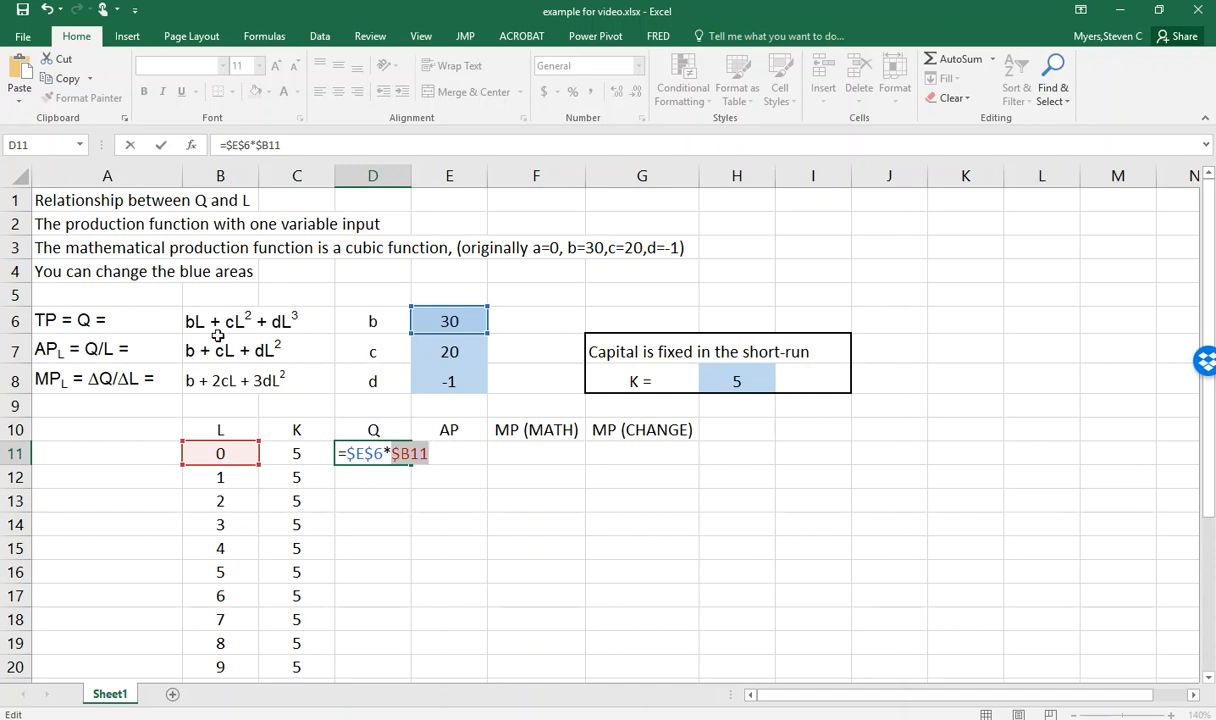
type("+")
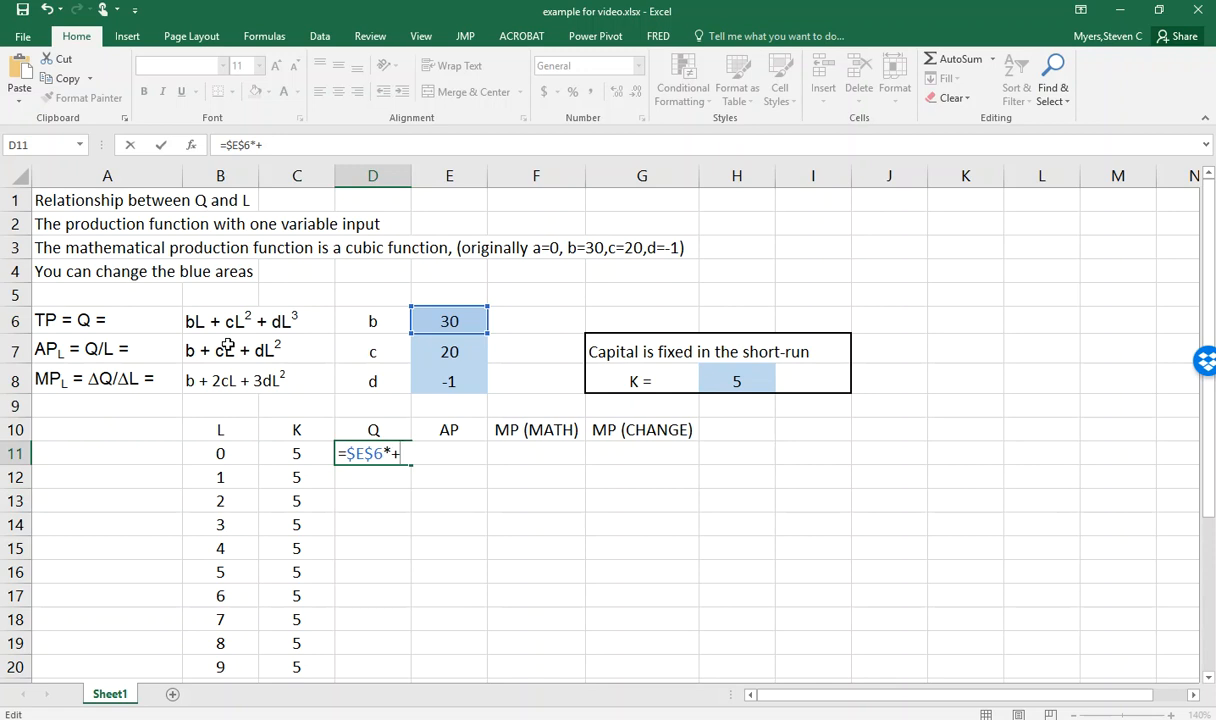
key("BackSpace")
Continue the Q formula in D11 with L from B11 and the cL² term, giving =$E$6*B11+$E$7*B11^2+ with coefficient c absolute
left_click(217, 453)
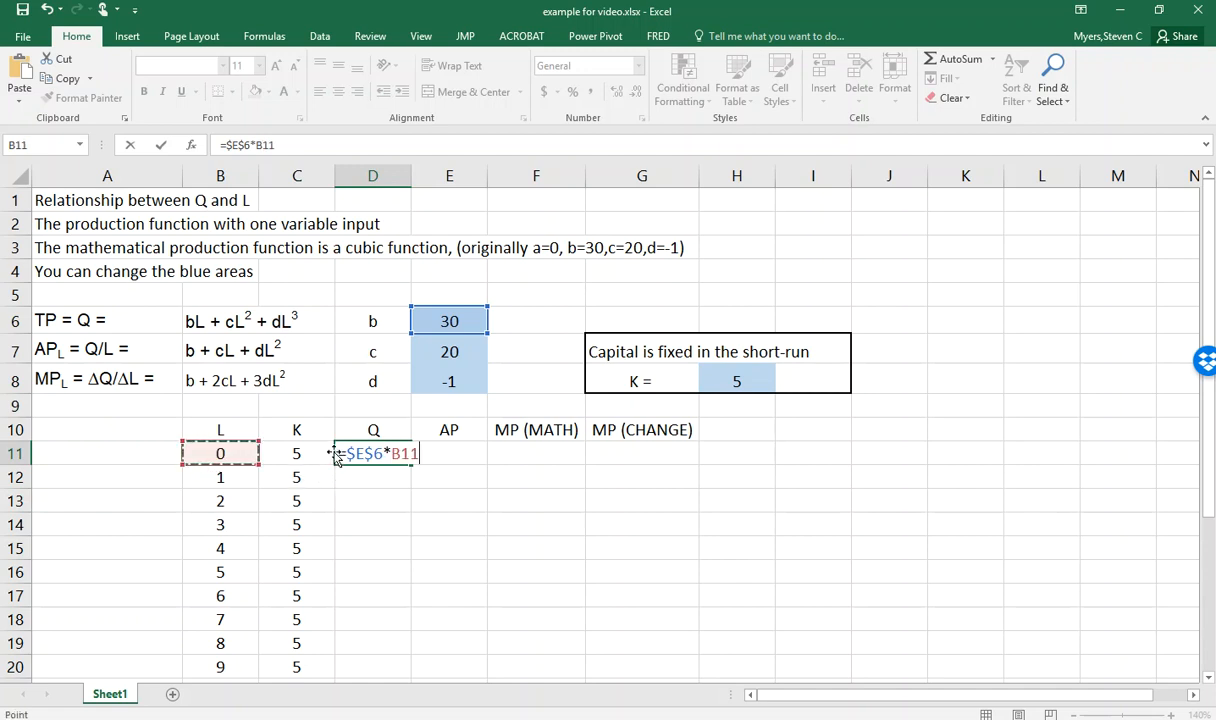
type("+")
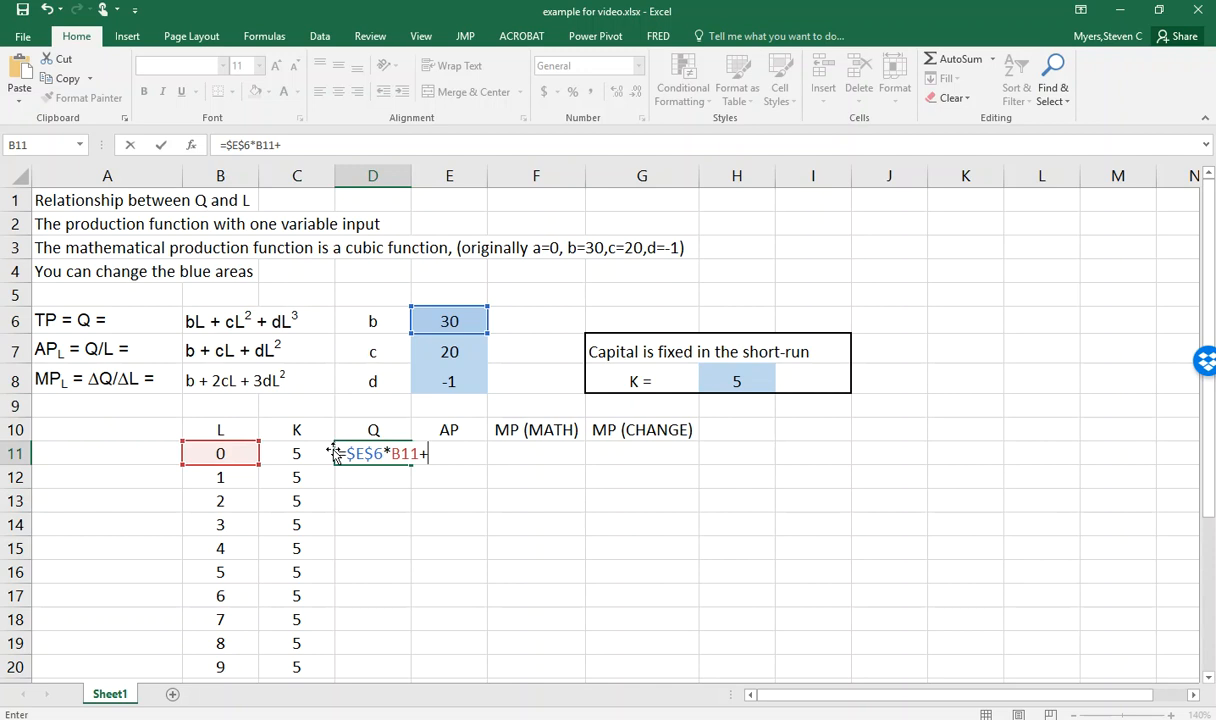
left_click(448, 352)
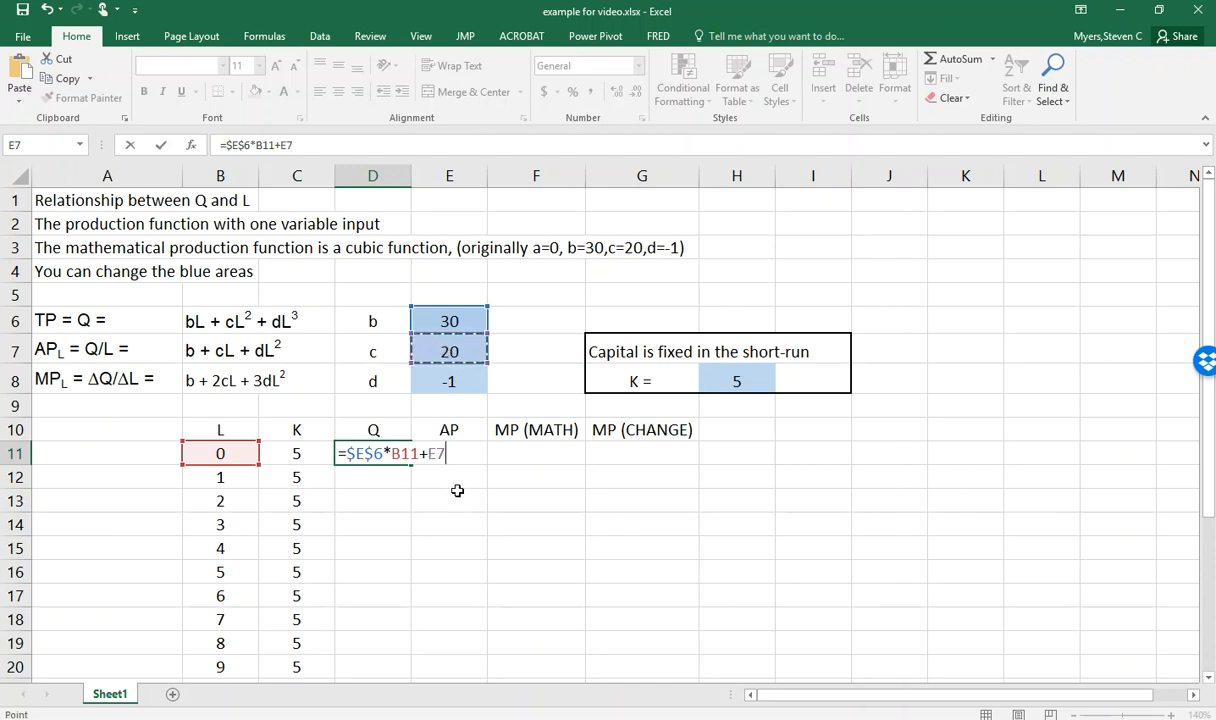
key("F4")
type("*")
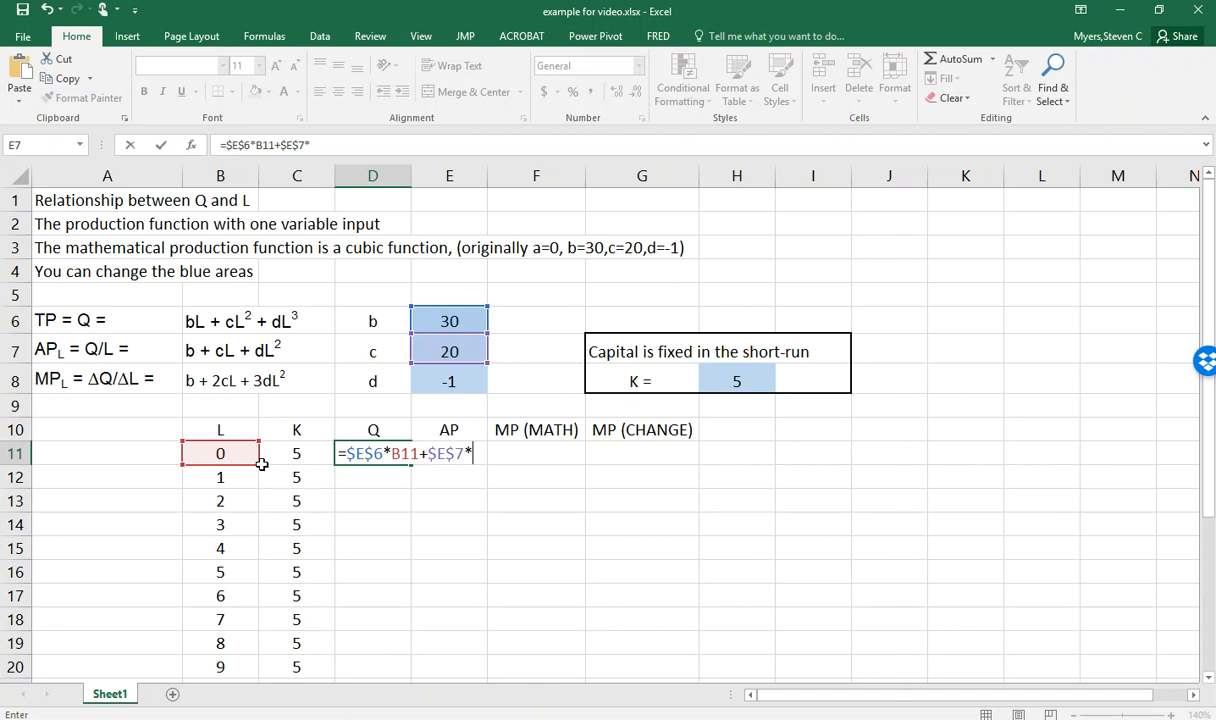
left_click(220, 455)
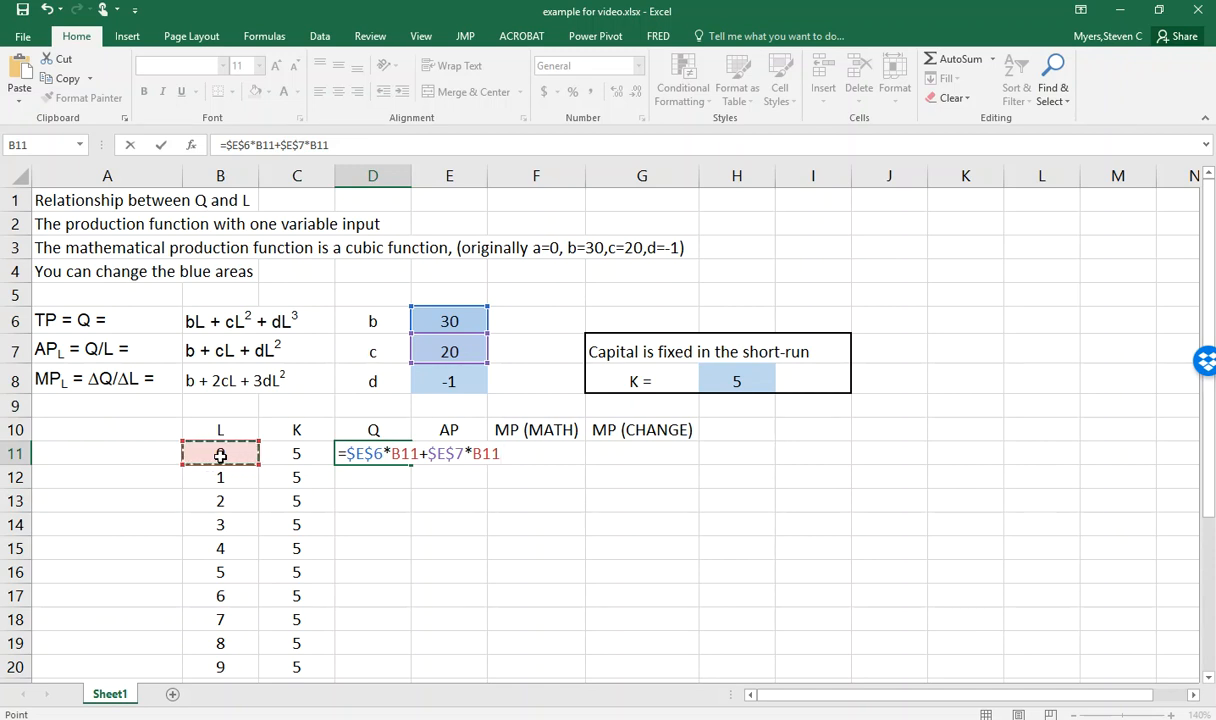
type("^2+")
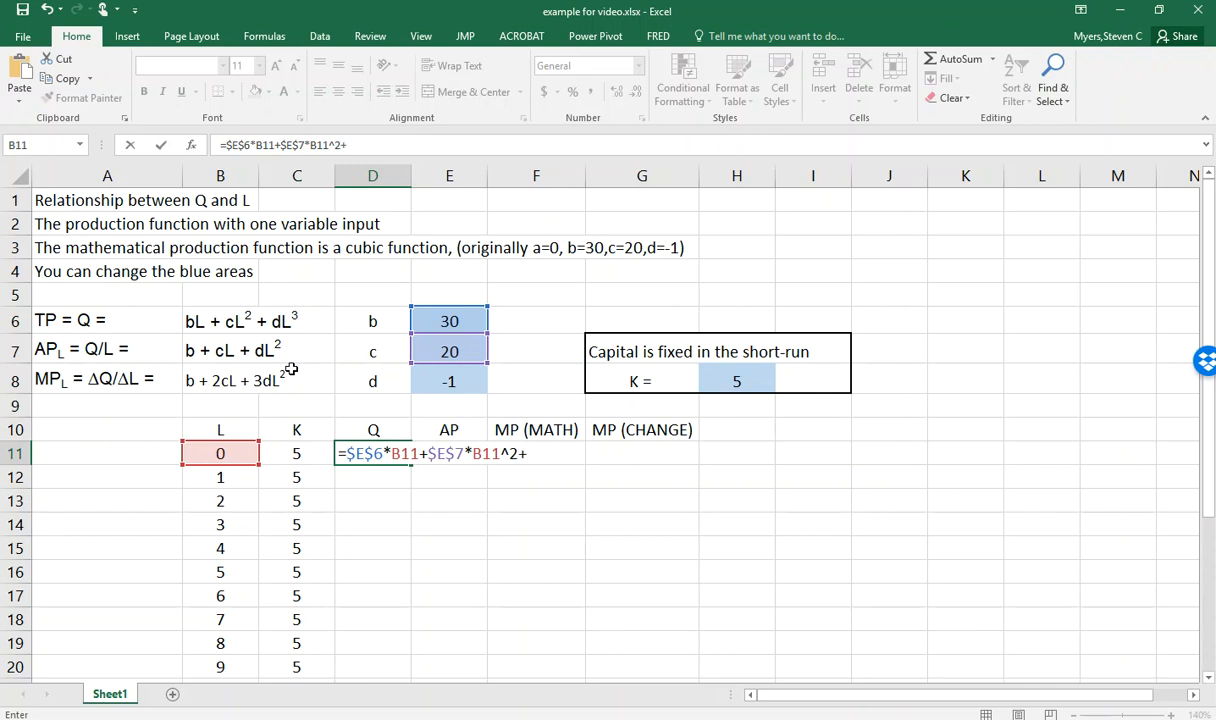
Complete the Q formula in D11 with the dL³ term, $E$8*B11^3, keeping coefficient d as an absolute reference
left_click(456, 378)
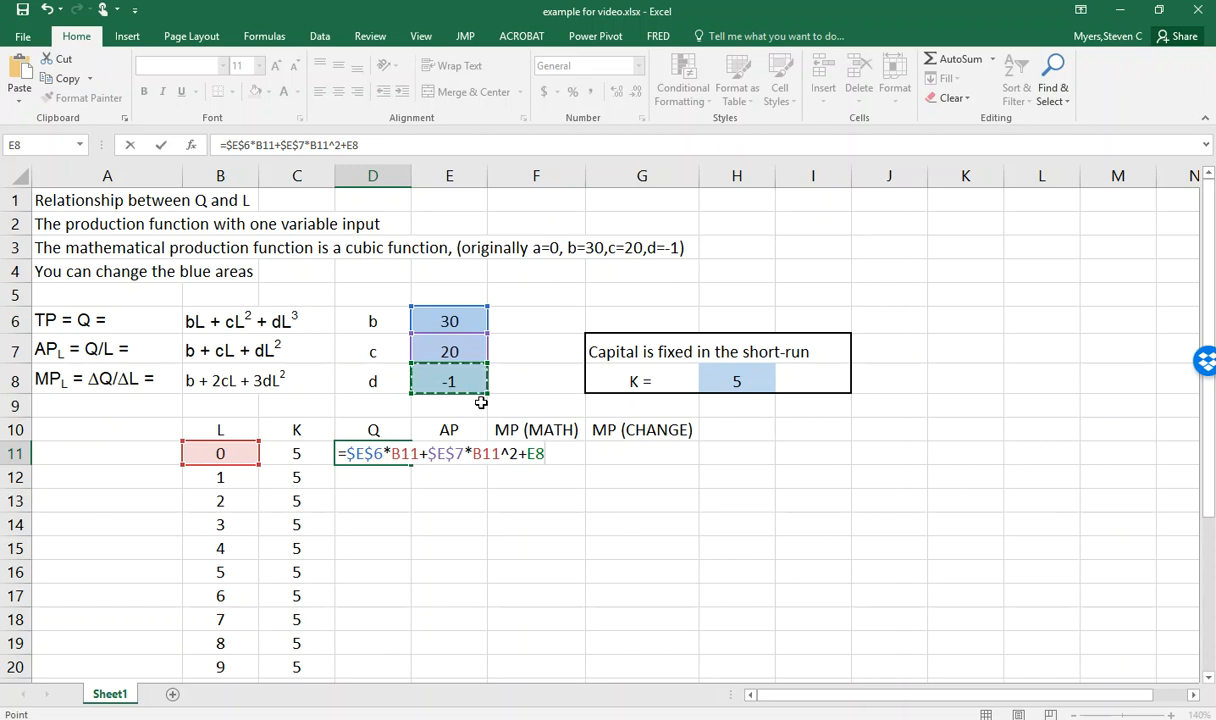
type("*")
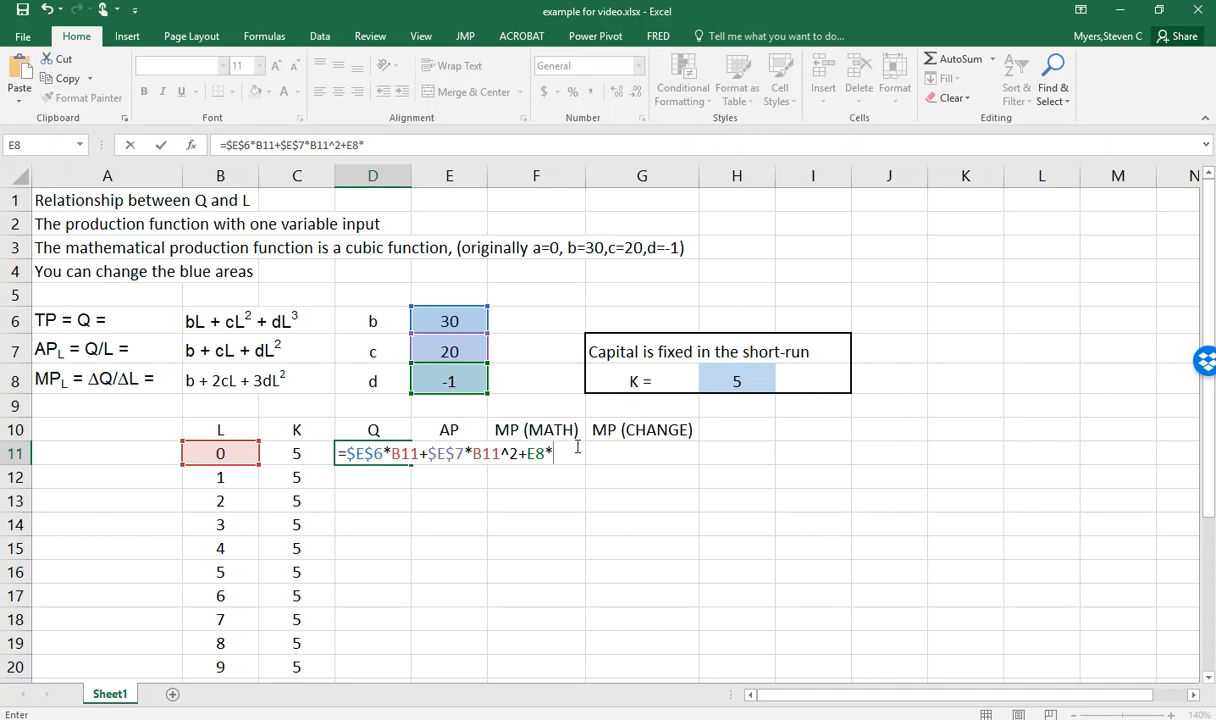
left_click(537, 454)
key("F4")
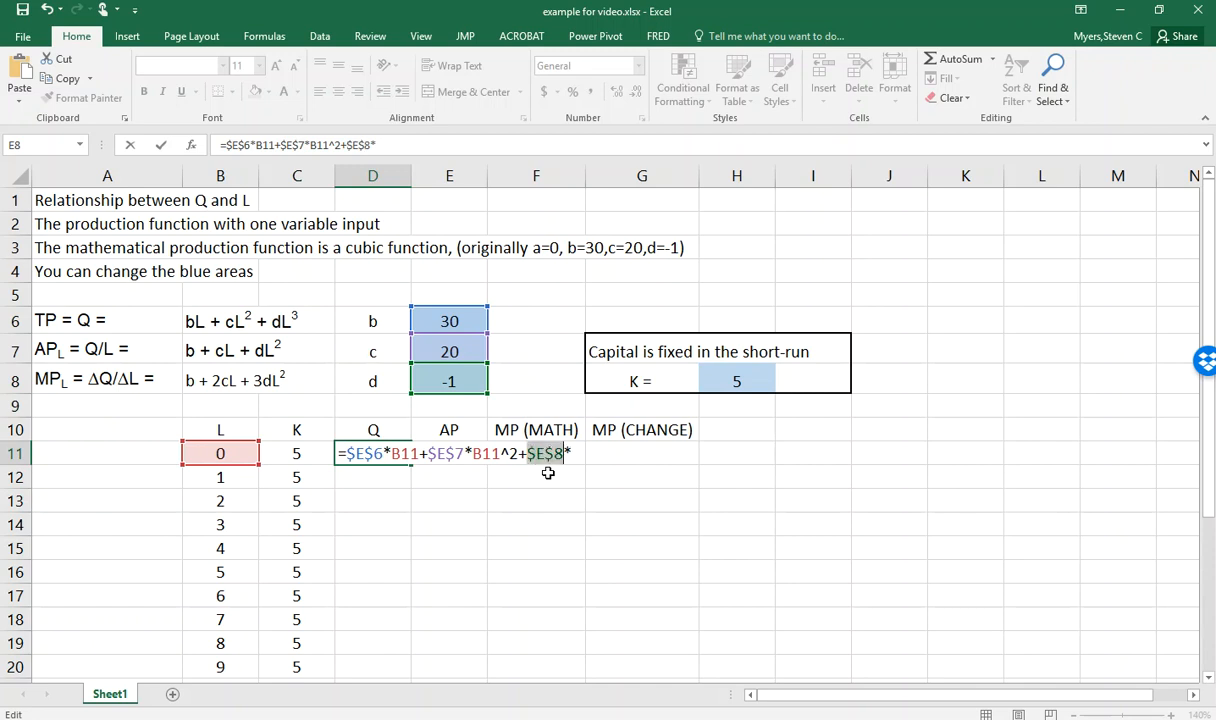
left_click(576, 455)
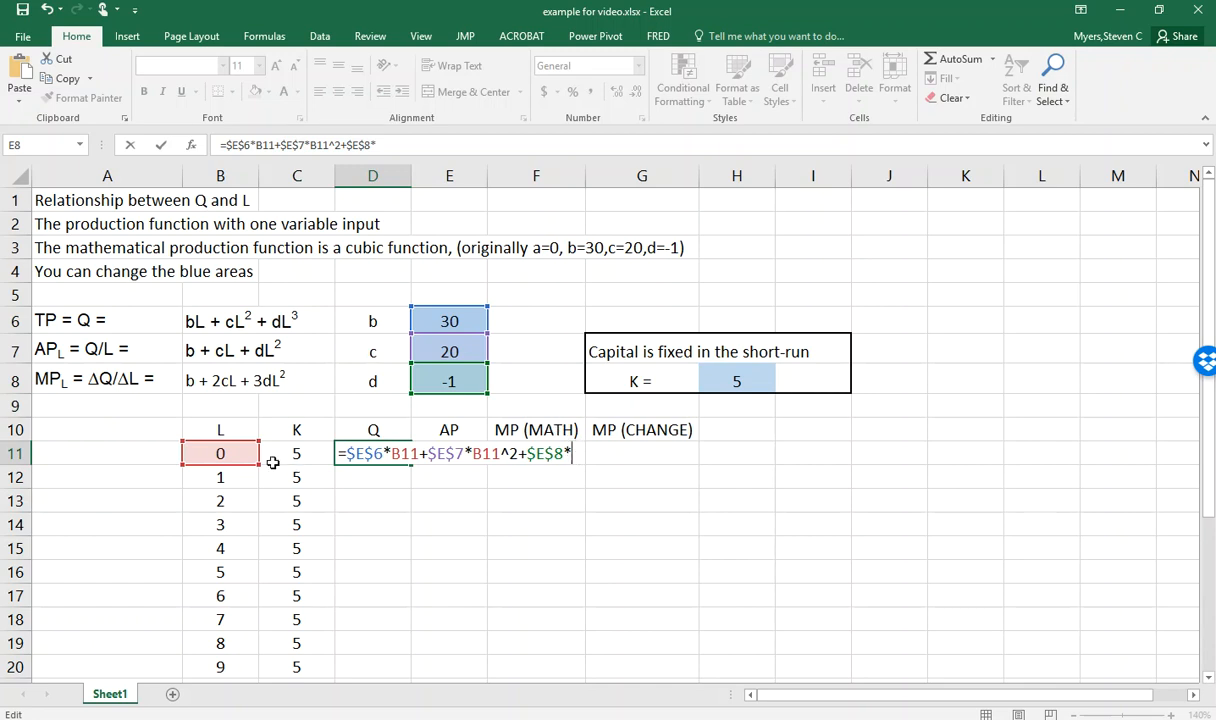
left_click(224, 453)
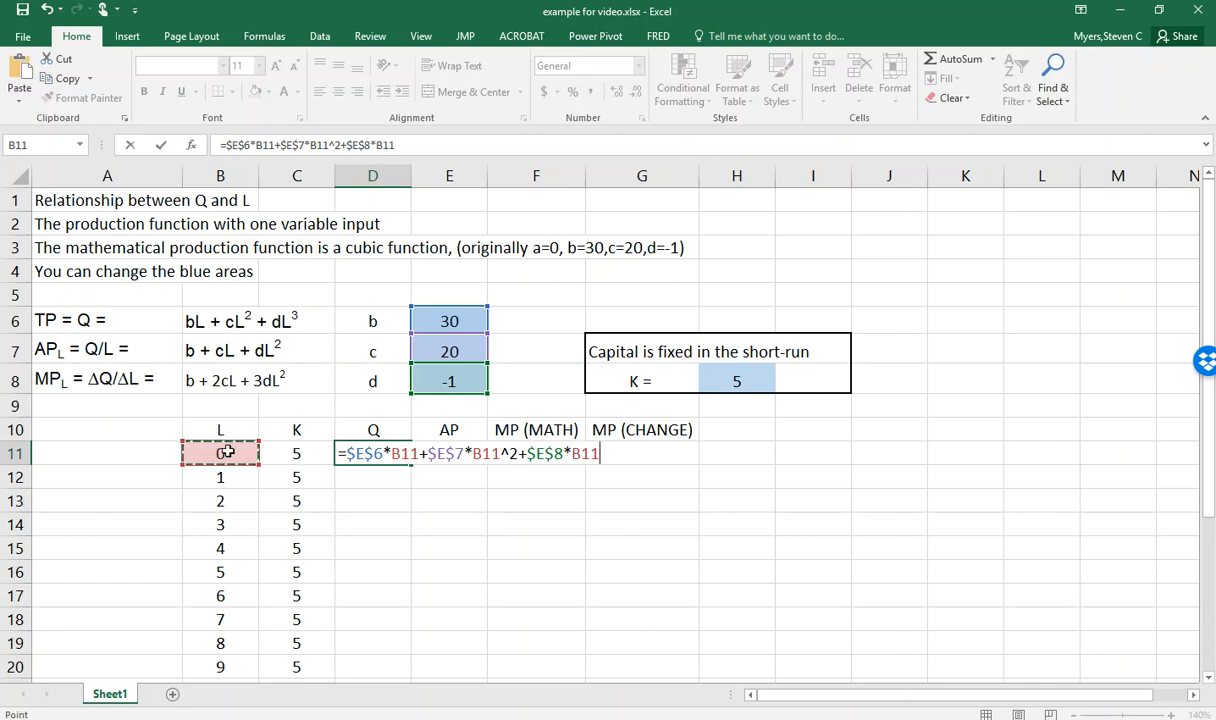
type("^3")
key("Return")
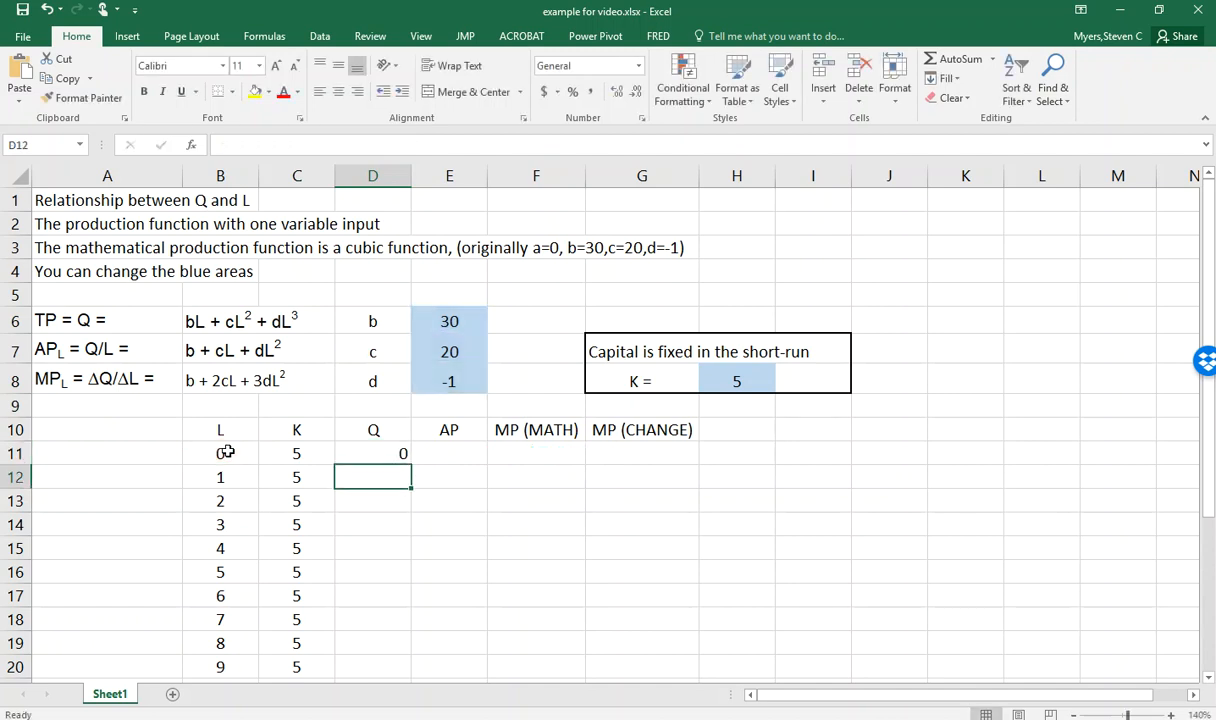
Fill the Q formula from D11 down to D14 and check the copied formula in D12
left_click(388, 453)
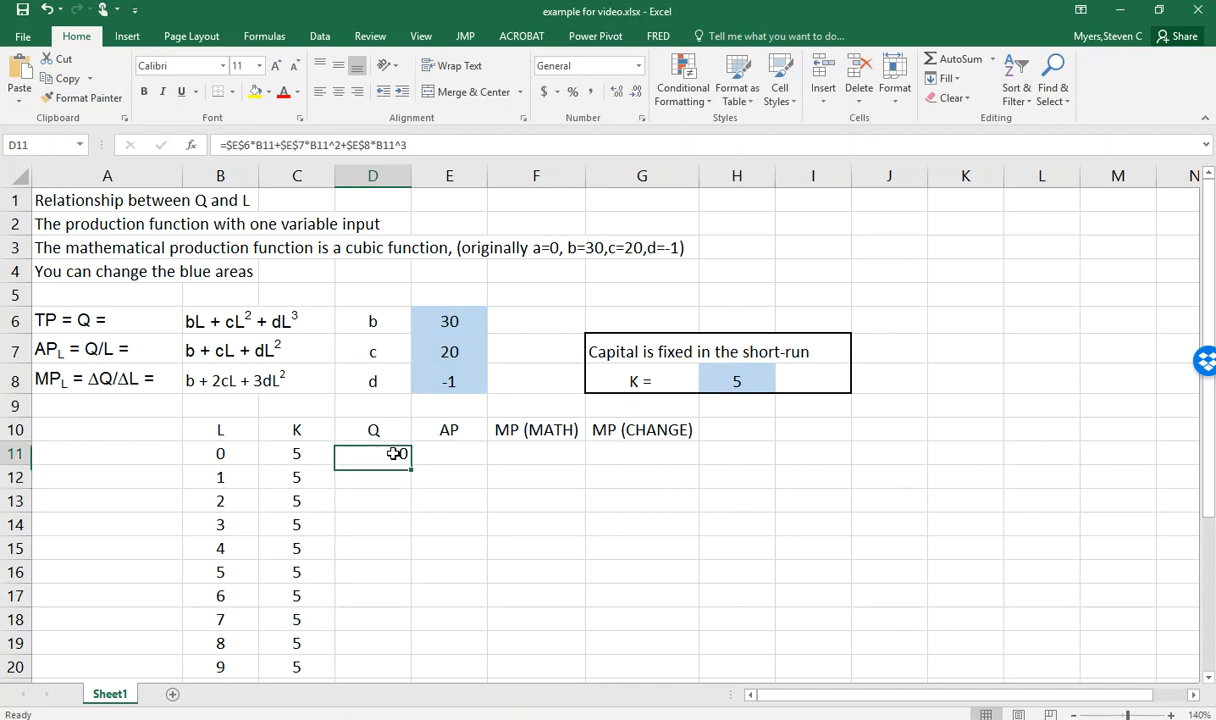
left_click_drag(409, 464, 410, 560)
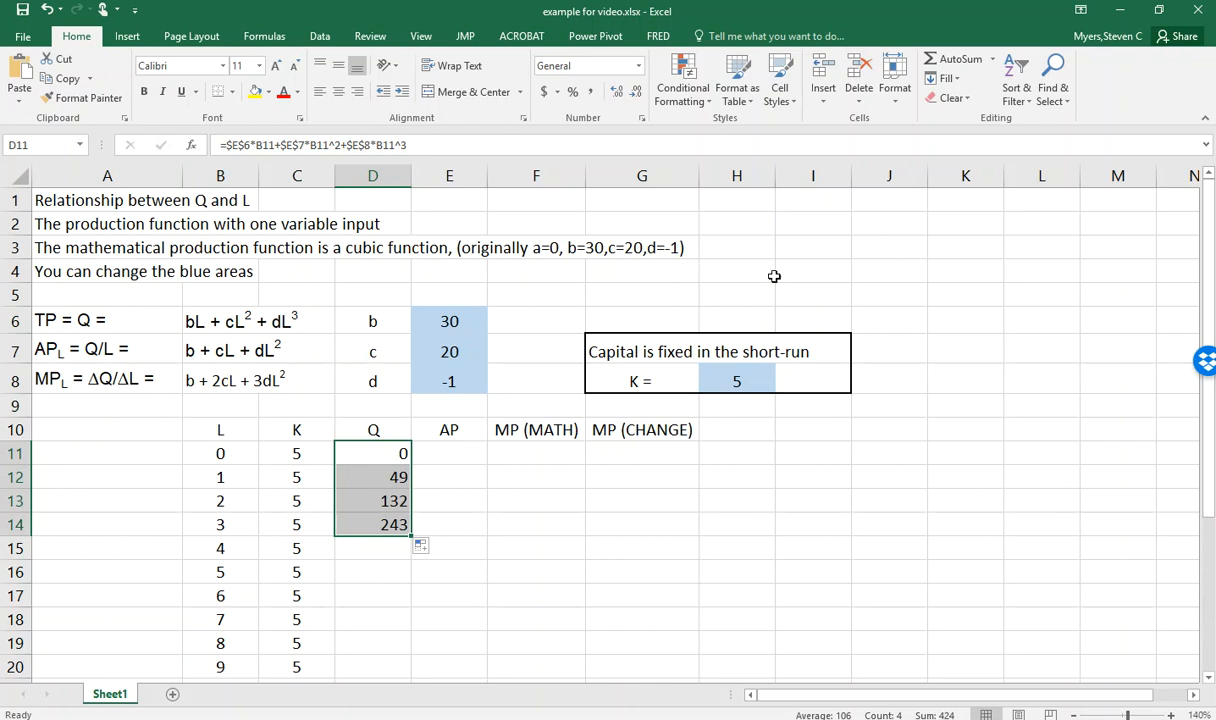
left_click(398, 477)
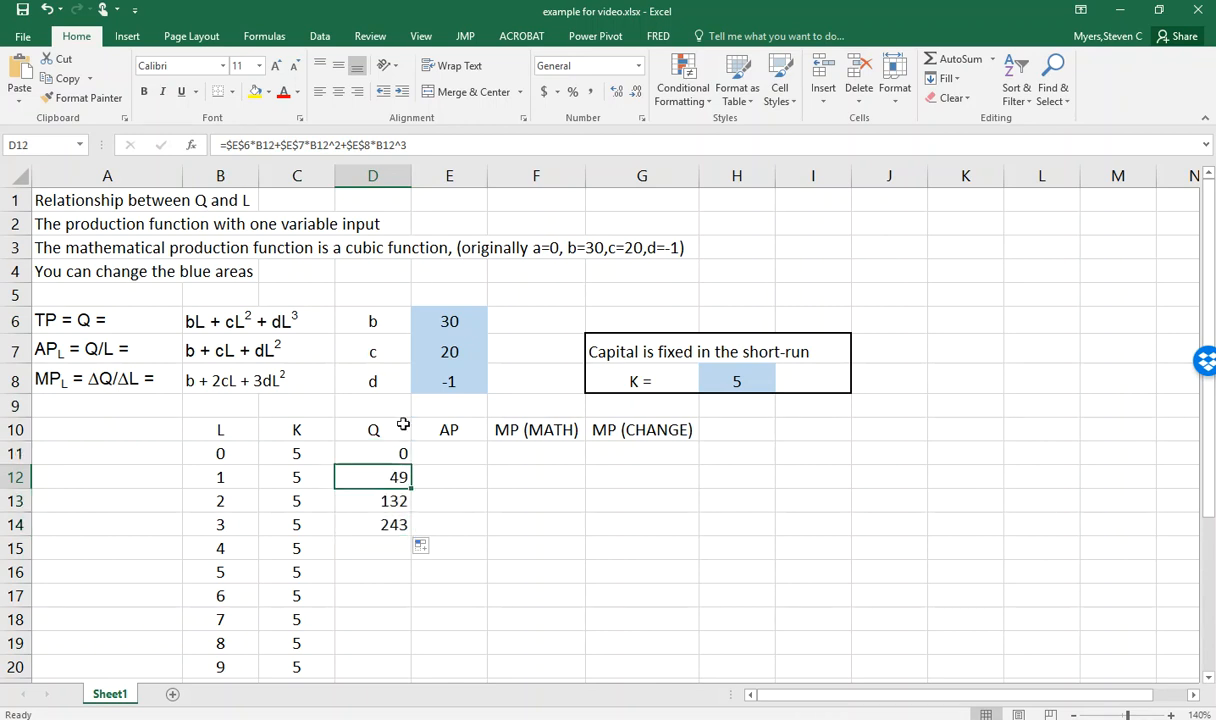
Set coefficient b in E6 to 20
left_click(425, 312)
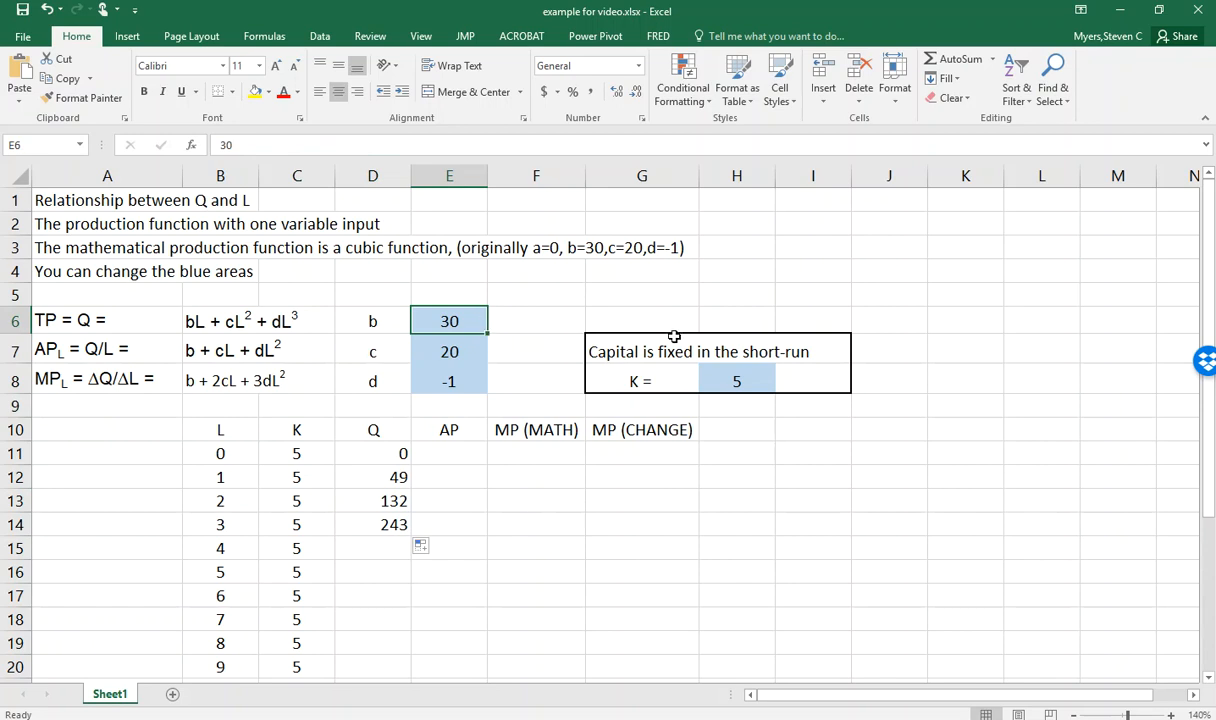
type("2")
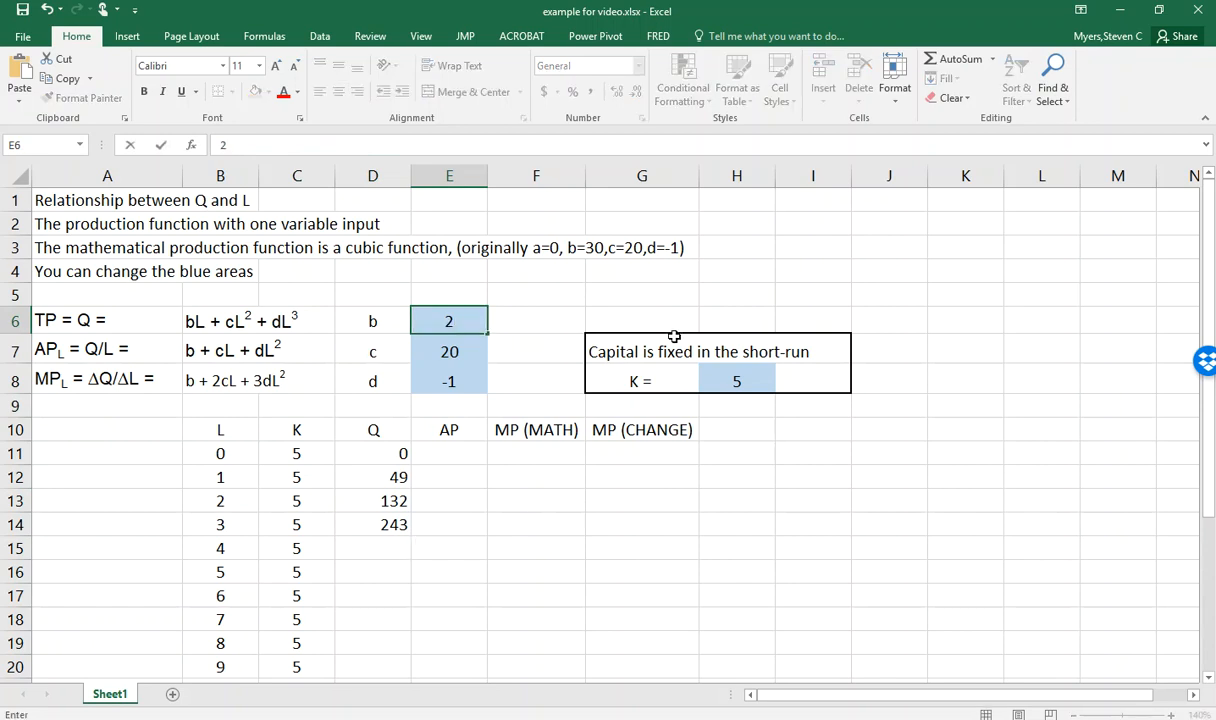
type("0")
key("Return")
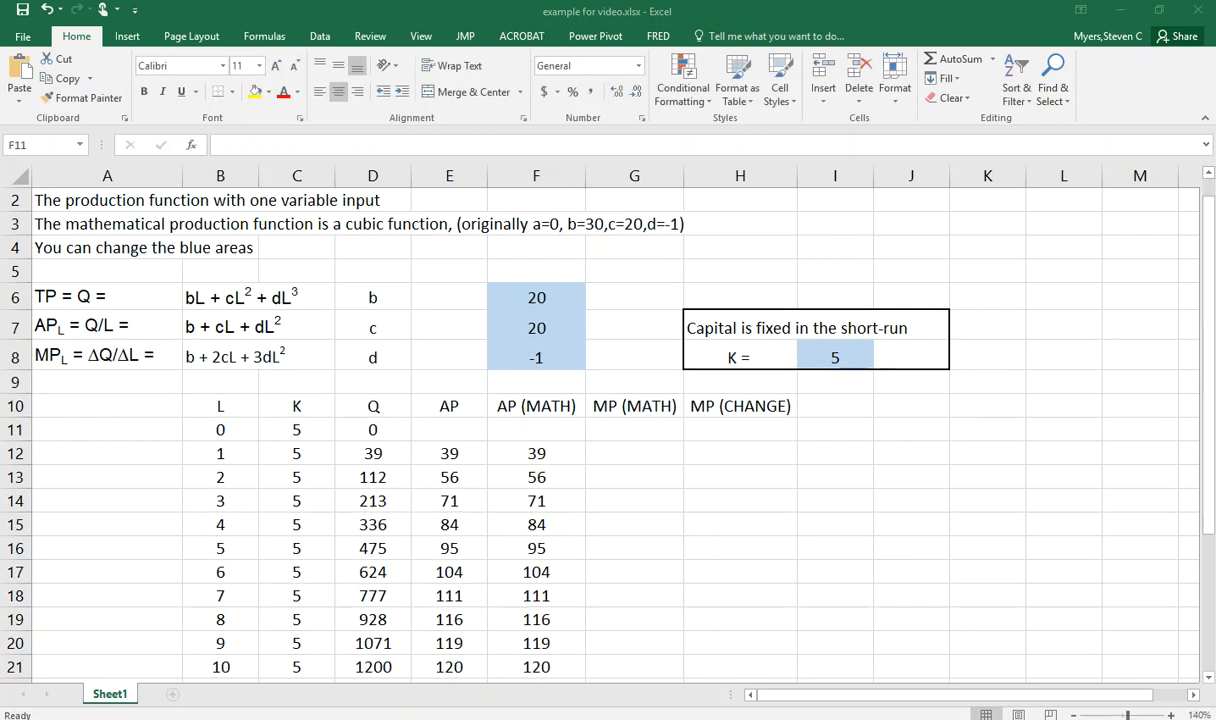
Begin the MP (MATH) formula in G12 with the b and 2cL terms, =F6+2*F7*B12
left_click(628, 452)
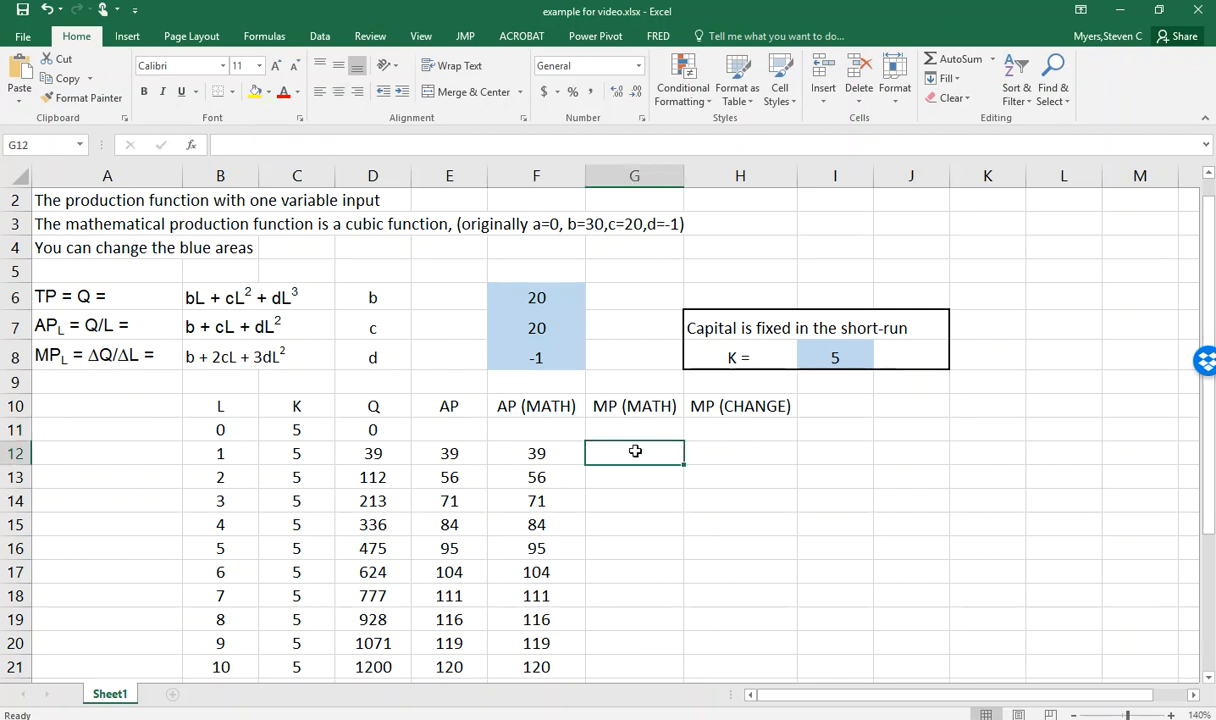
type("=")
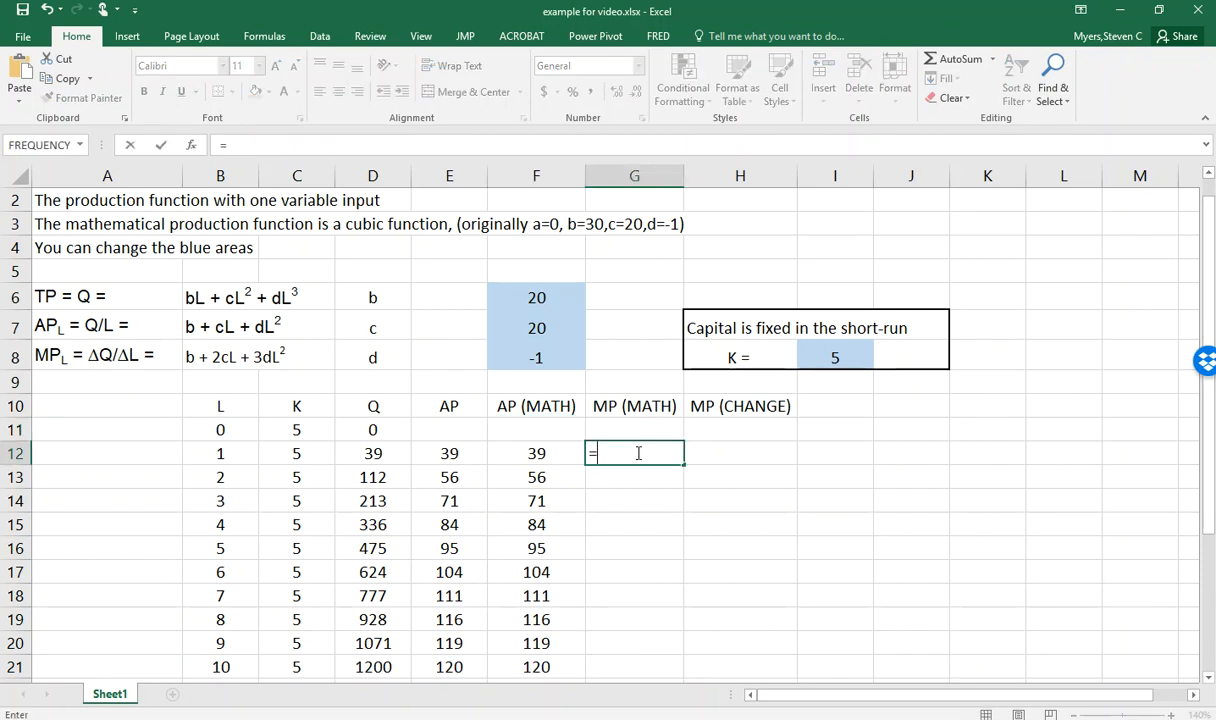
left_click(536, 298)
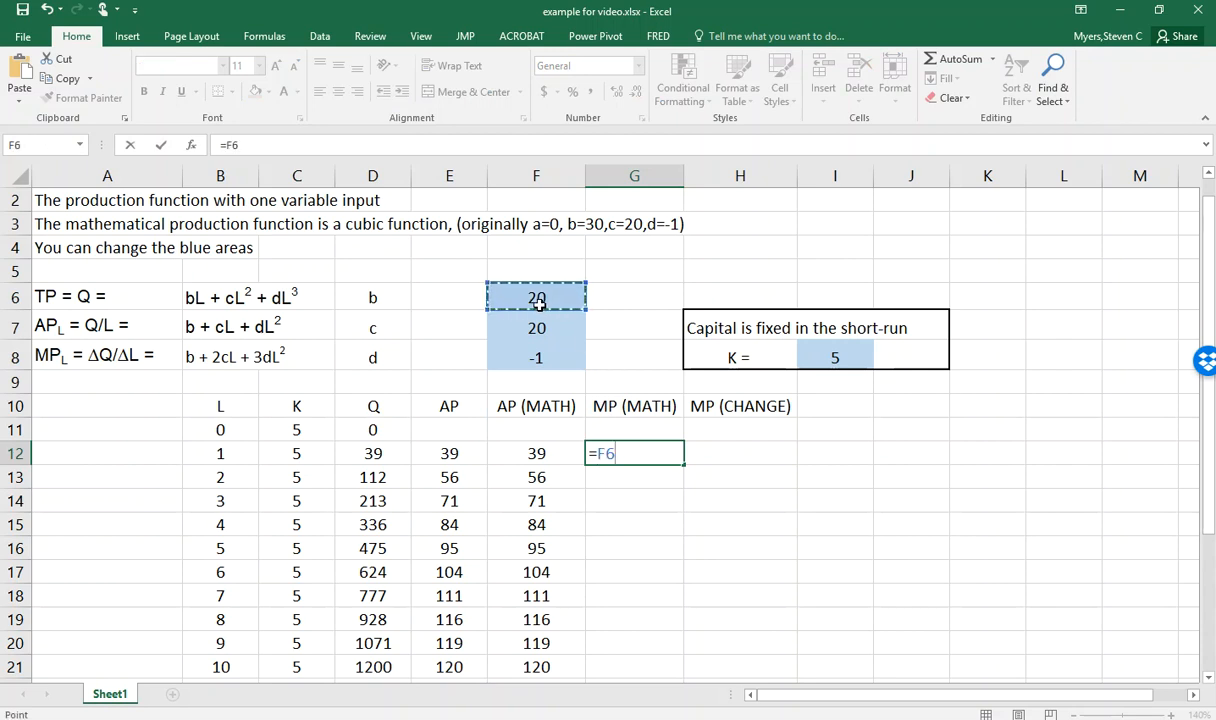
type("+")
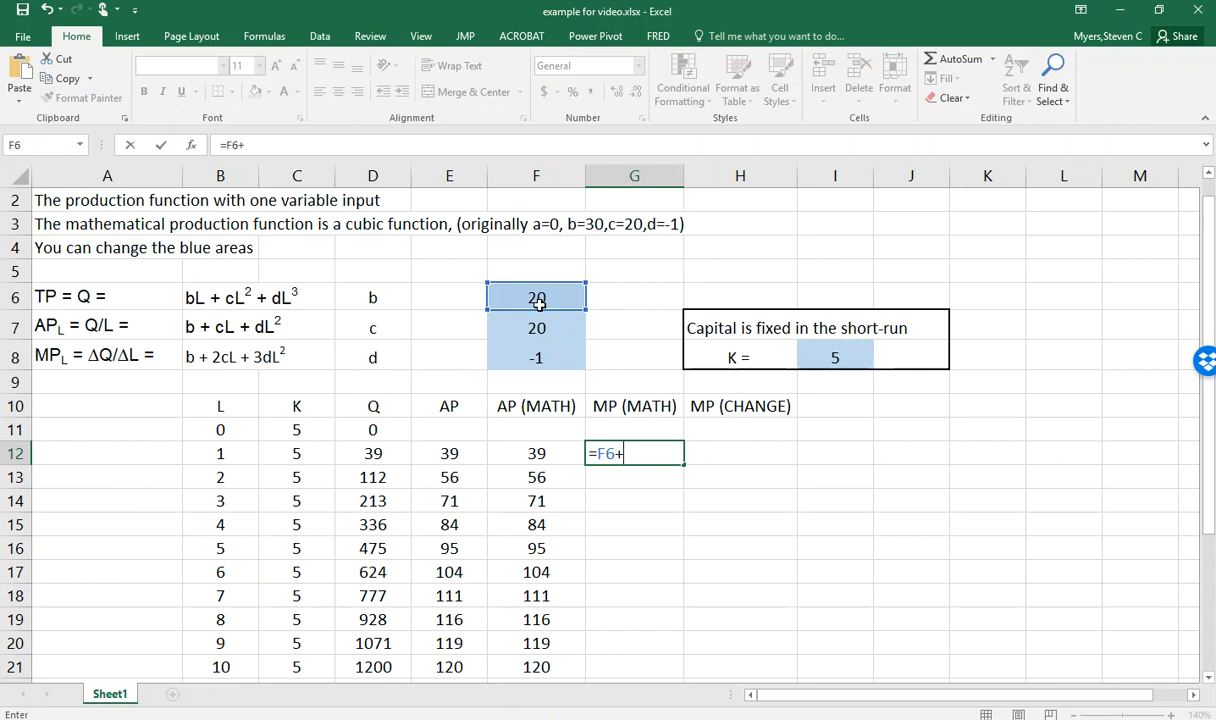
type("2*")
left_click(533, 330)
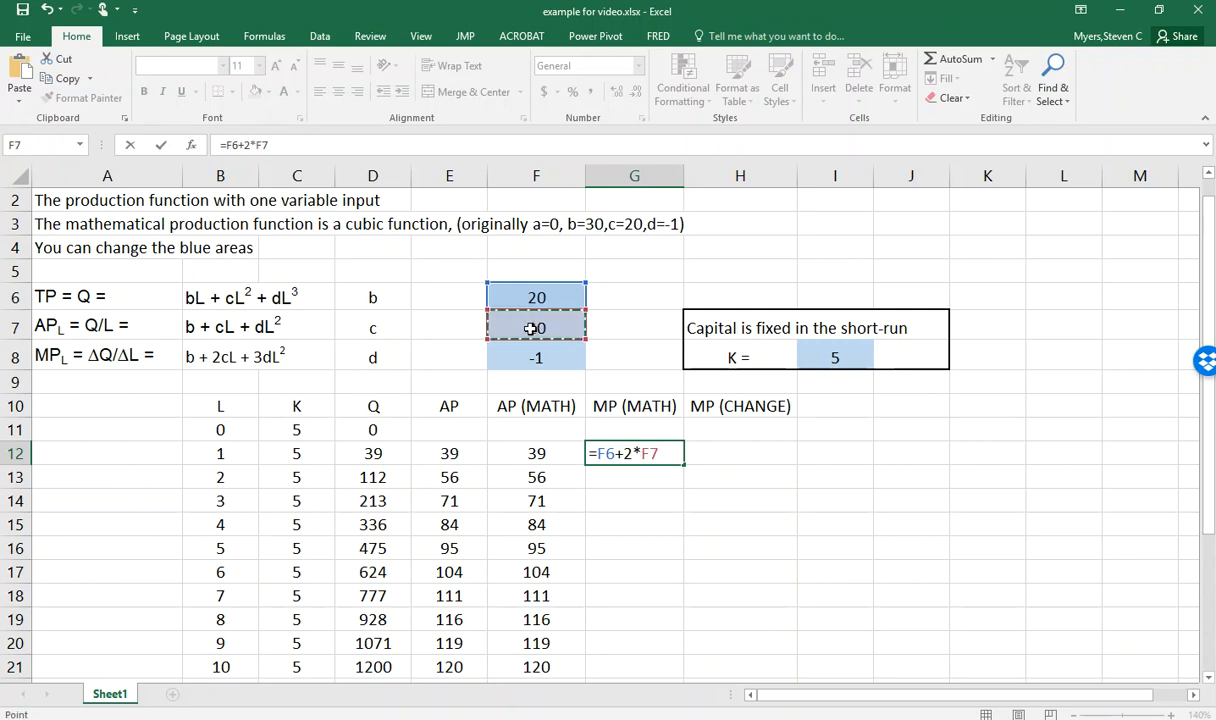
type("*")
scroll(516, 342, "up", 1)
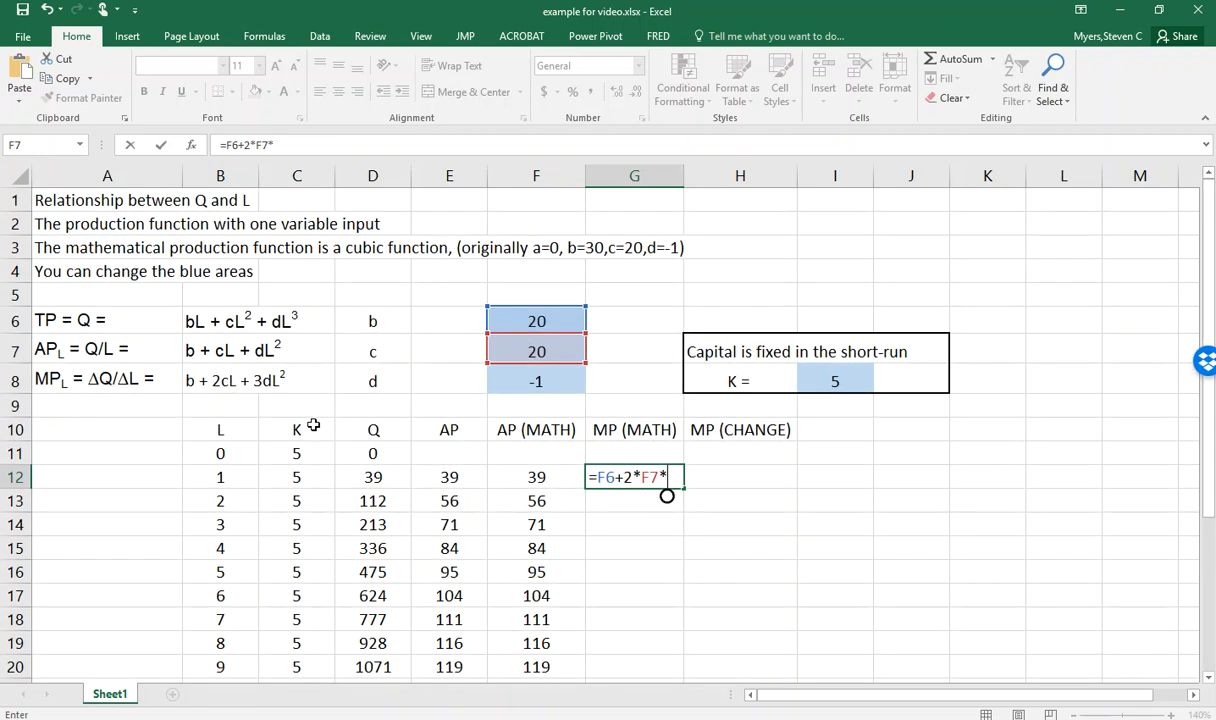
left_click(229, 476)
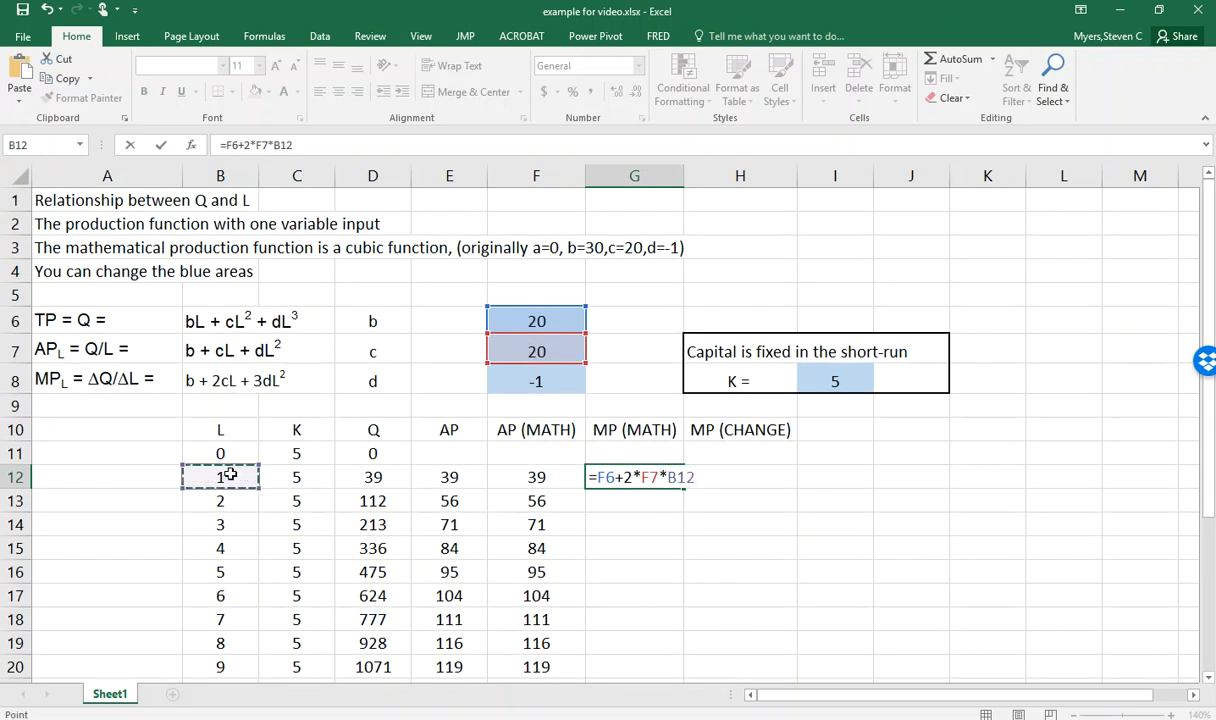
Add the 3dL² term to the G12 formula as +3*$F$8*B12^2, with coefficient d as an absolute reference
type("+")
type("3*")
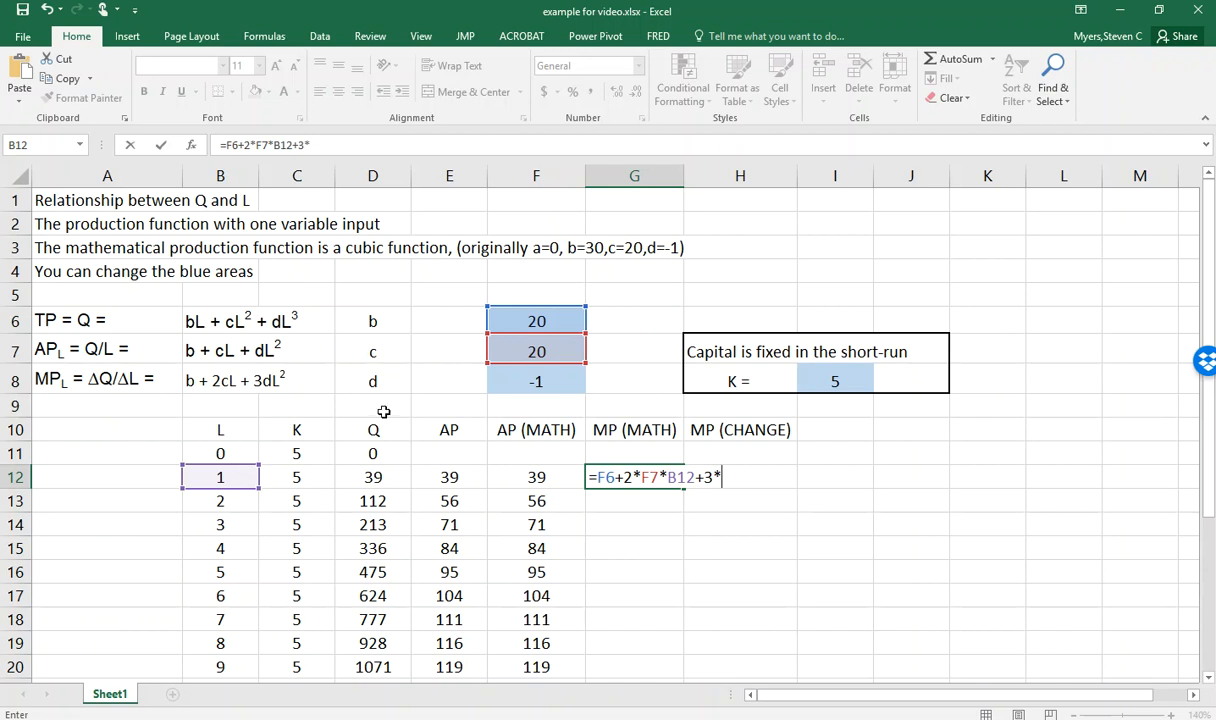
left_click(527, 379)
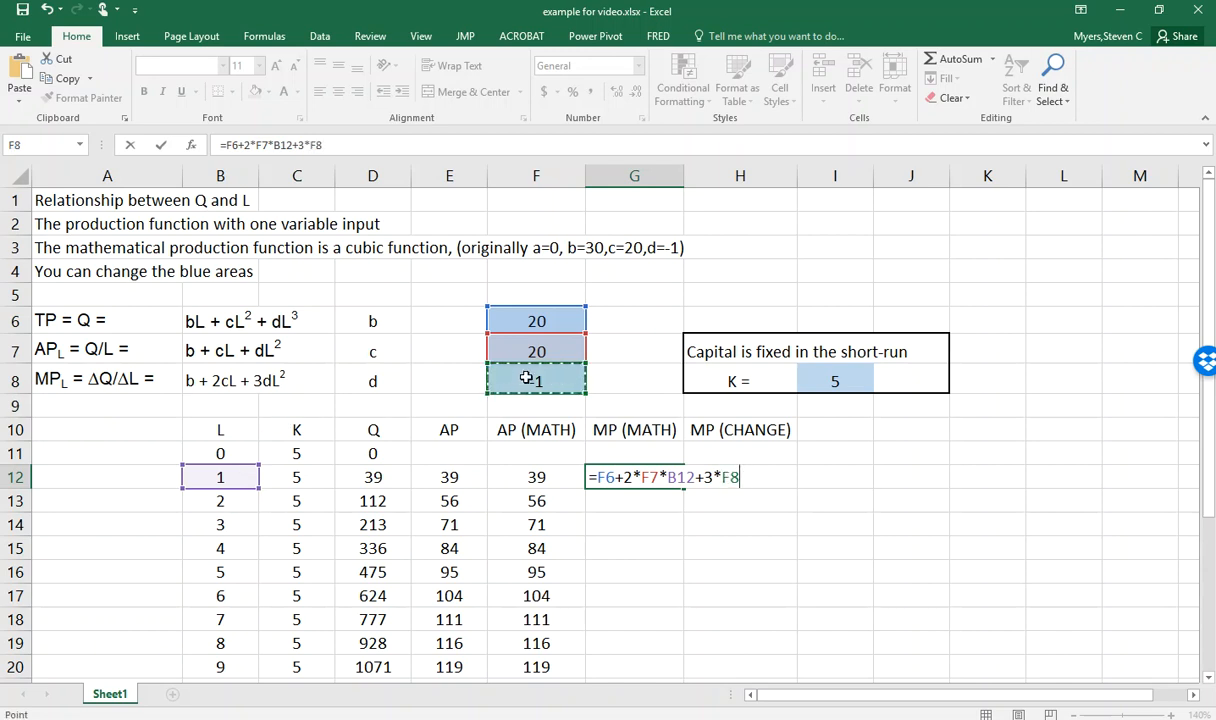
key("F4")
type("*")
left_click(222, 478)
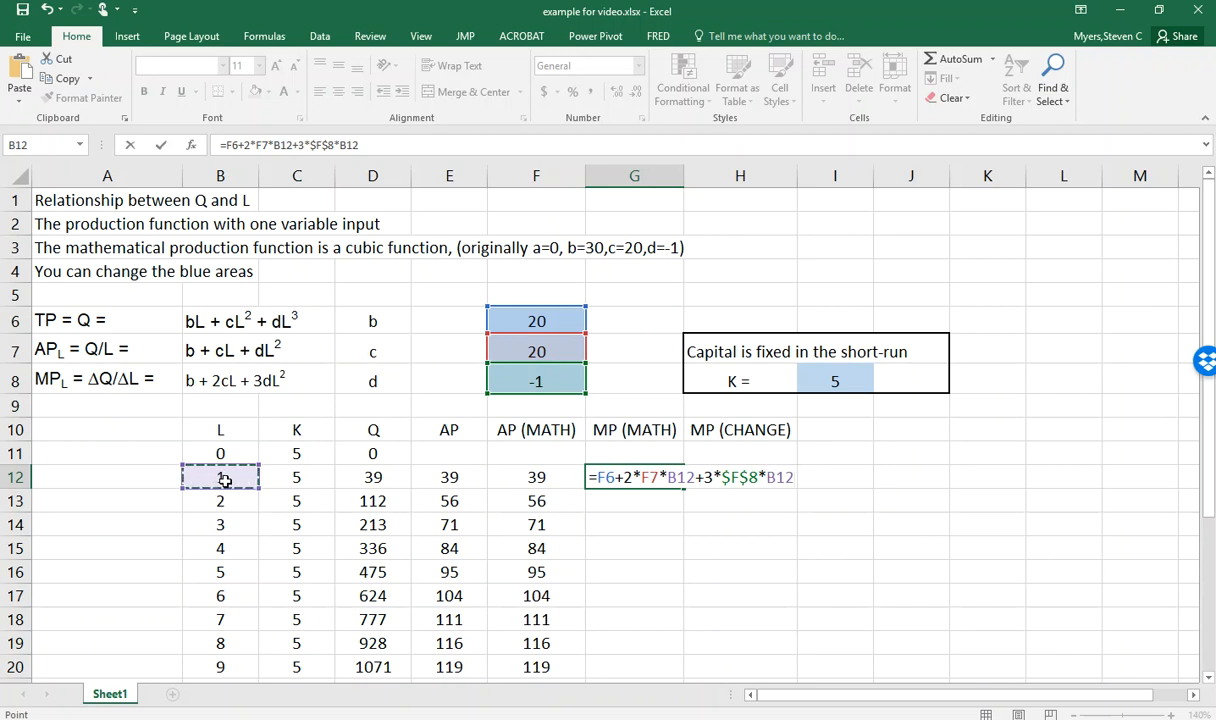
type("^2")
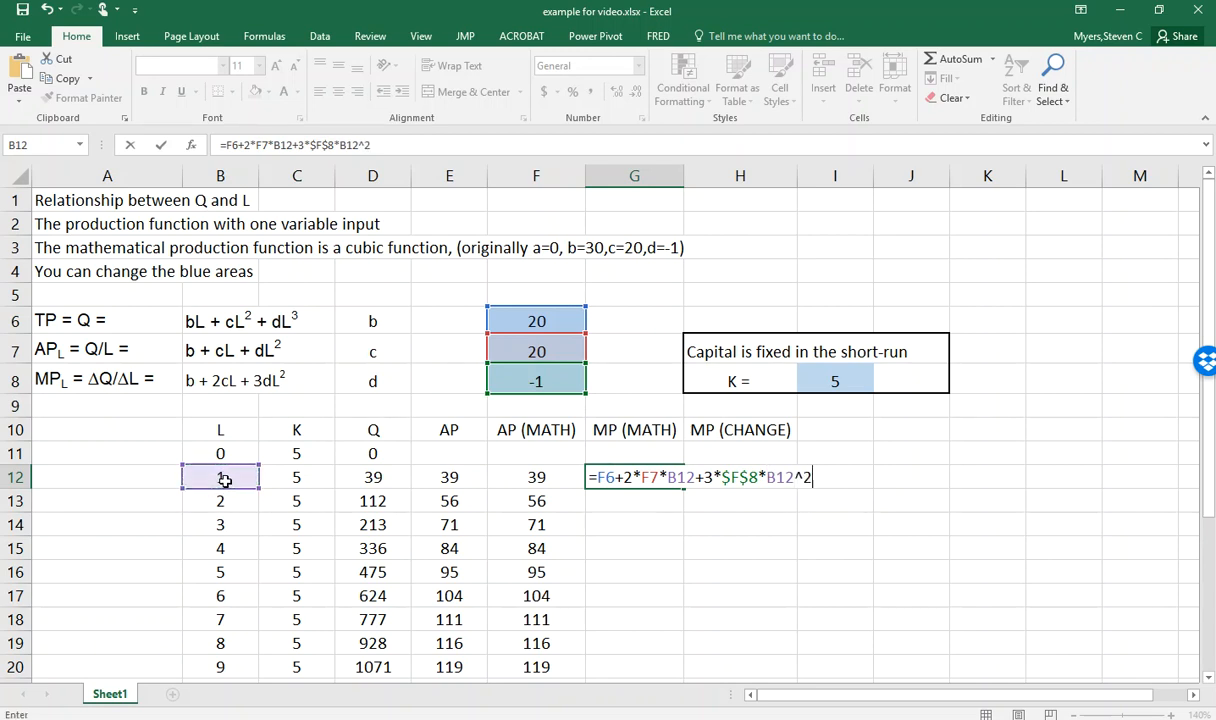
Make the b and c references absolute ($F$6 and $F$7) in the G12 formula, and center the cell's value
left_click(606, 477)
key("F4")
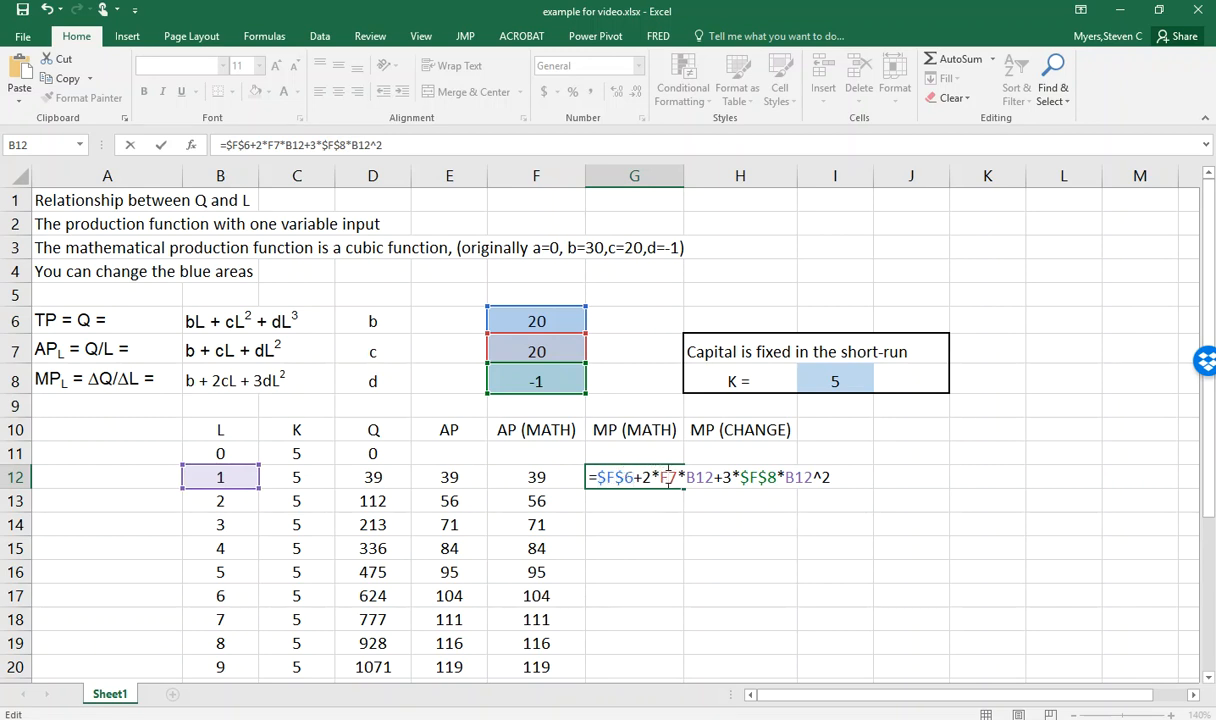
left_click(669, 477)
key("F4")
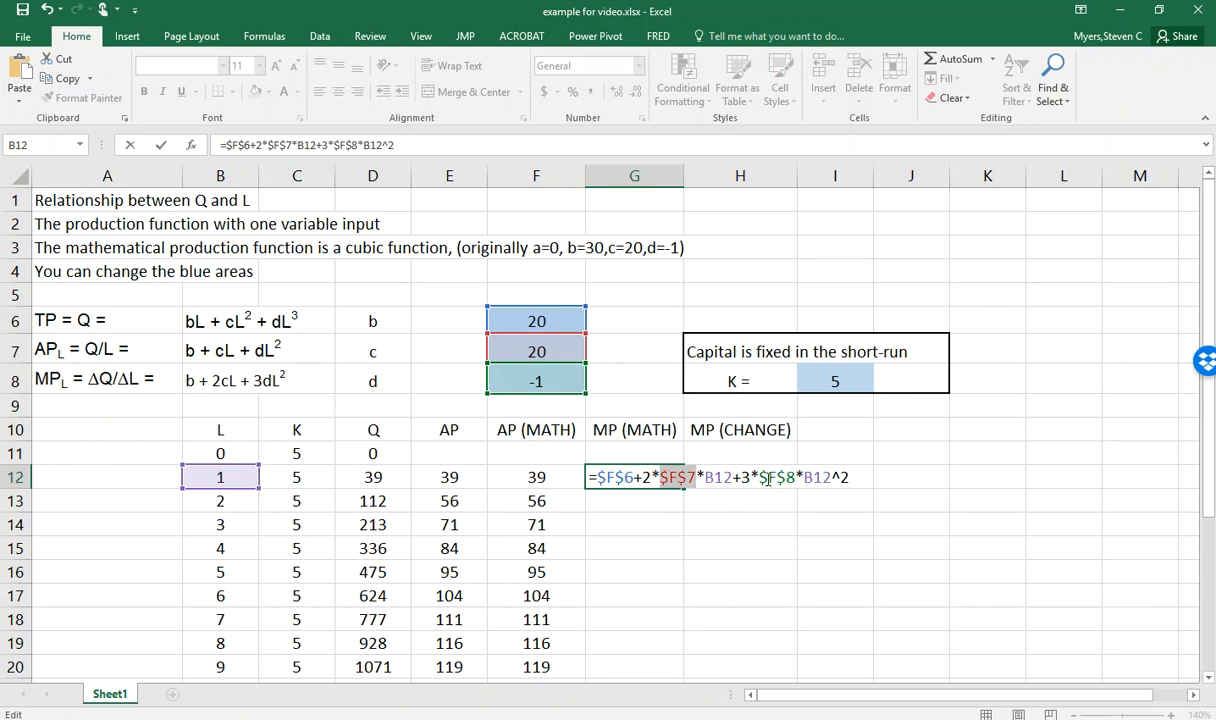
left_click(859, 480)
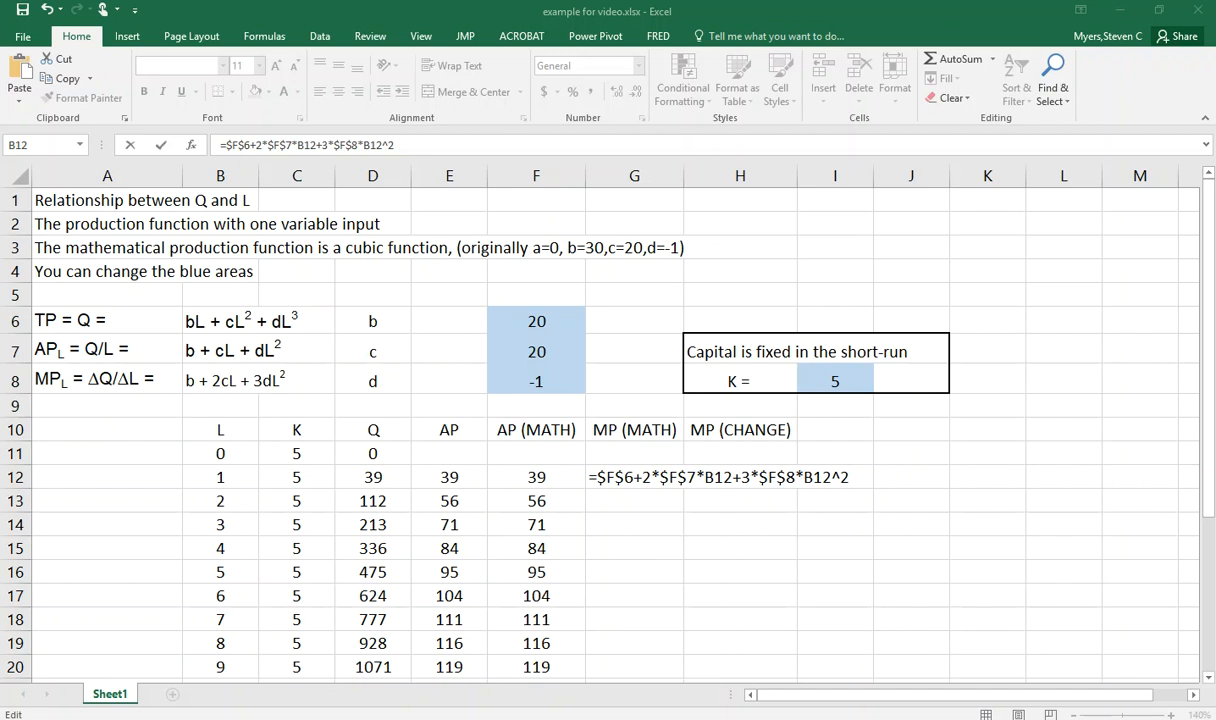
left_click(616, 476)
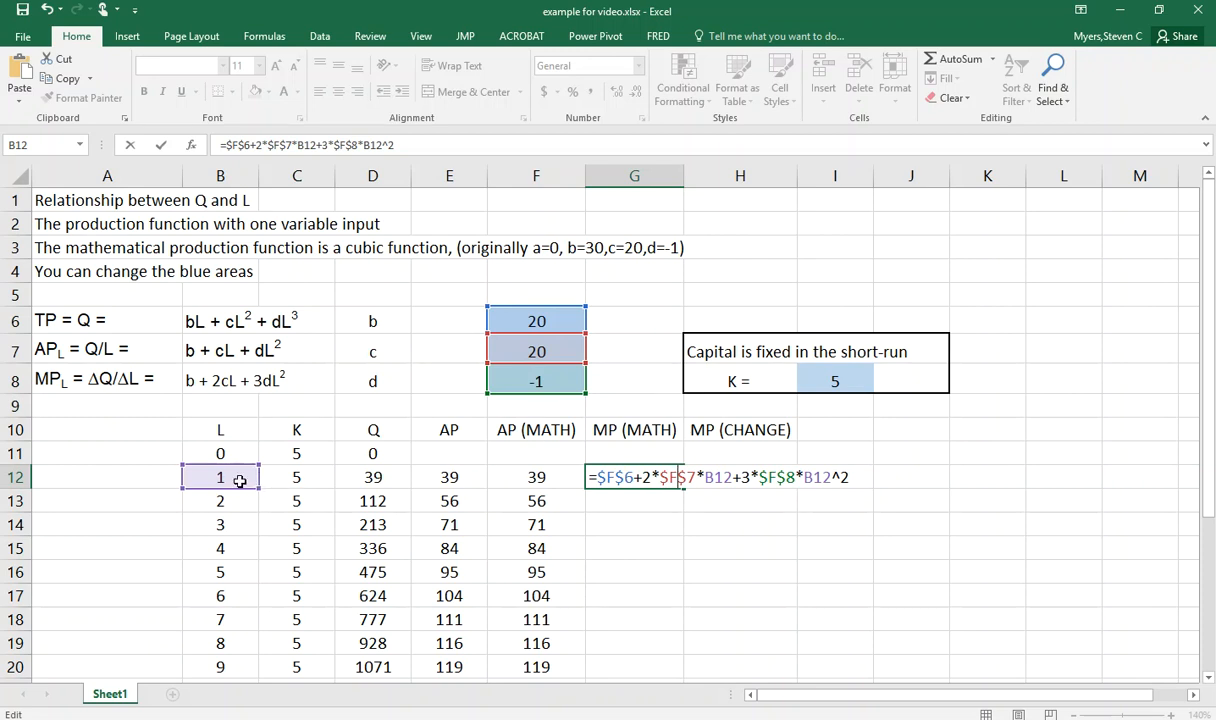
key("Return")
left_click(648, 472)
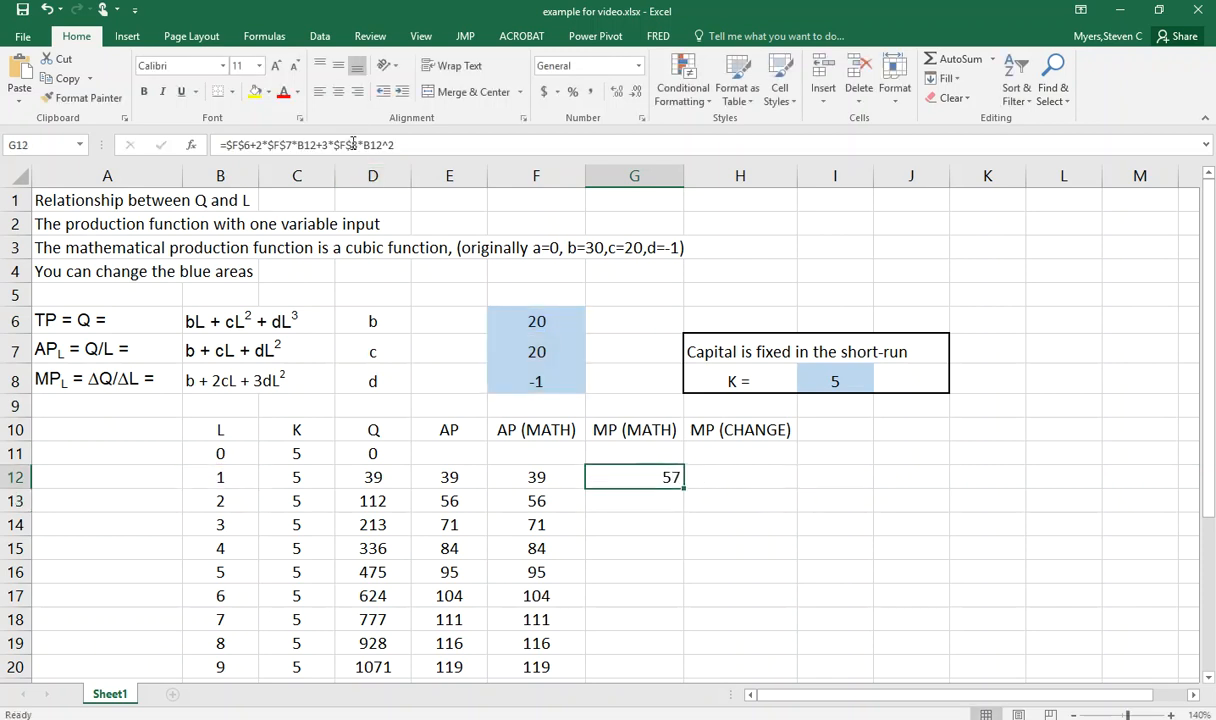
left_click(338, 91)
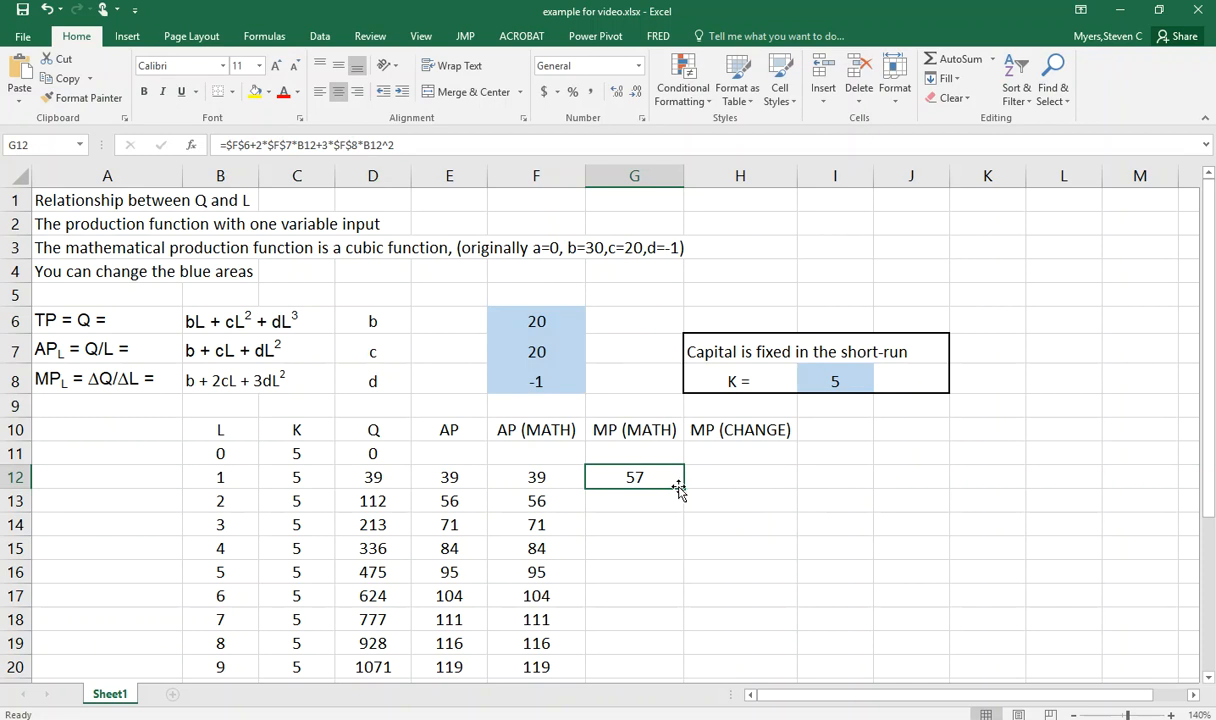
Fill the MP (MATH) formula from G12 down to G29 and turn off the sheet's gridlines
left_click_drag(683, 488, 641, 632)
scroll(734, 541, "up", 4)
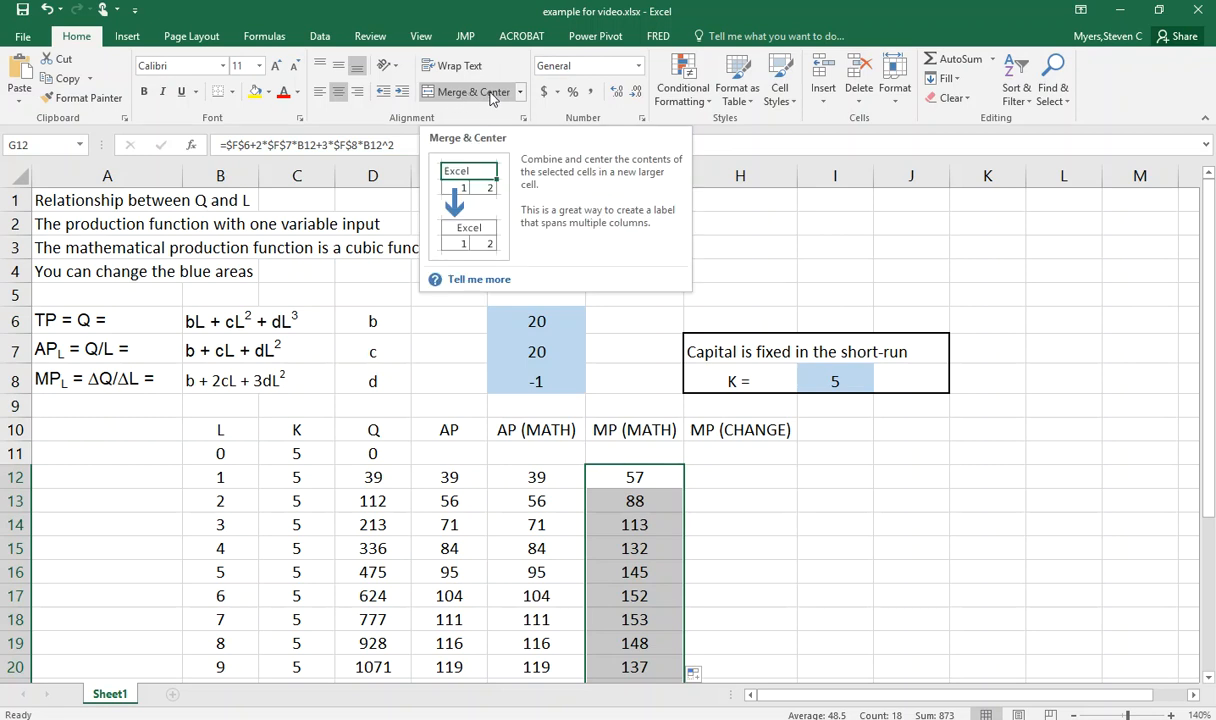
left_click(421, 37)
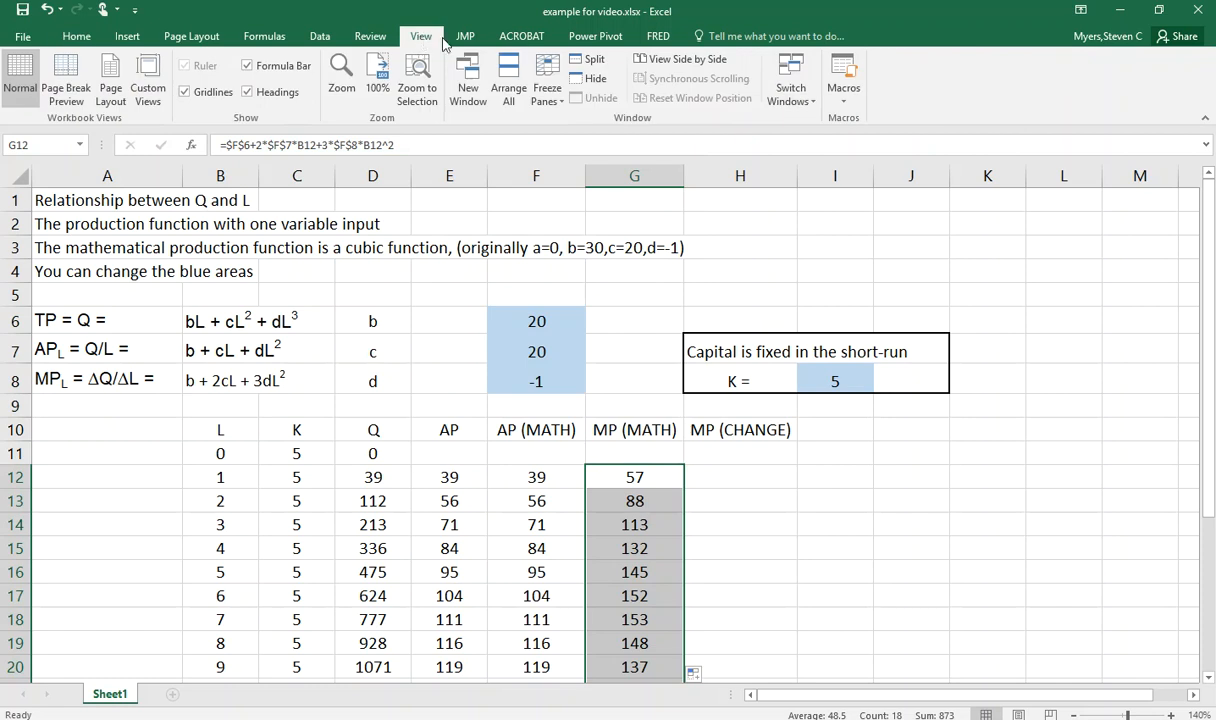
left_click(185, 92)
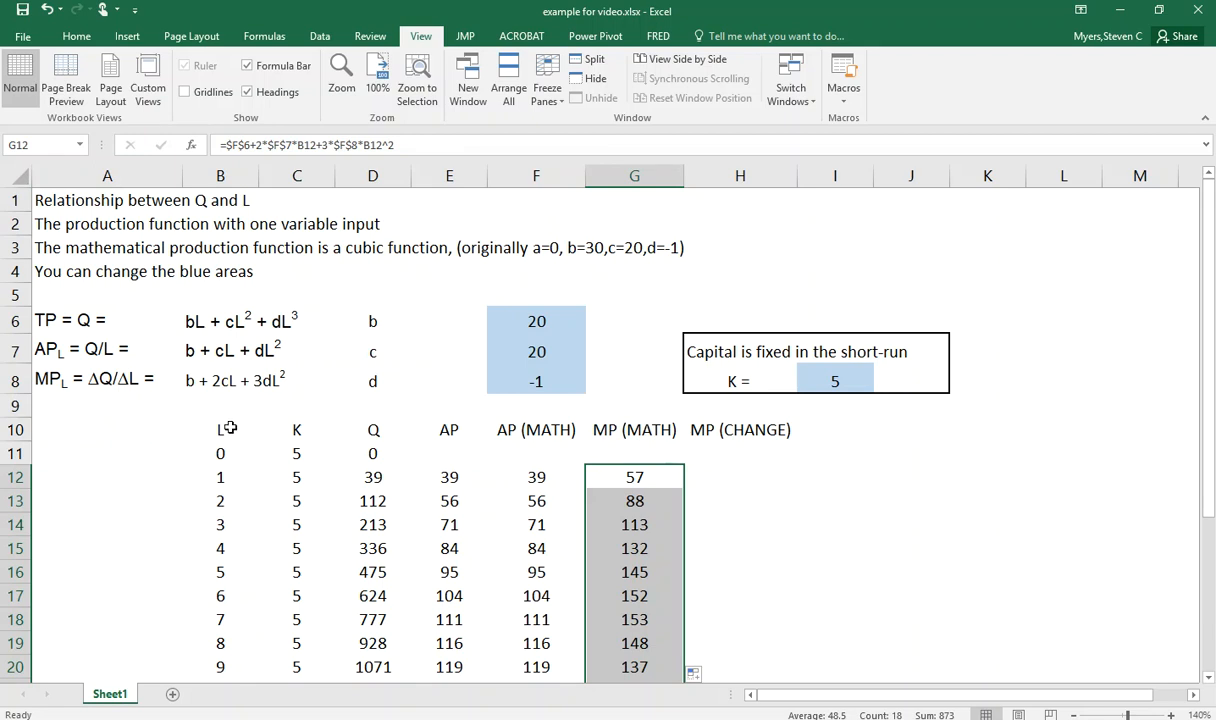
Apply a top and double bottom border to the table header row B10:H10
left_click_drag(226, 429, 724, 420)
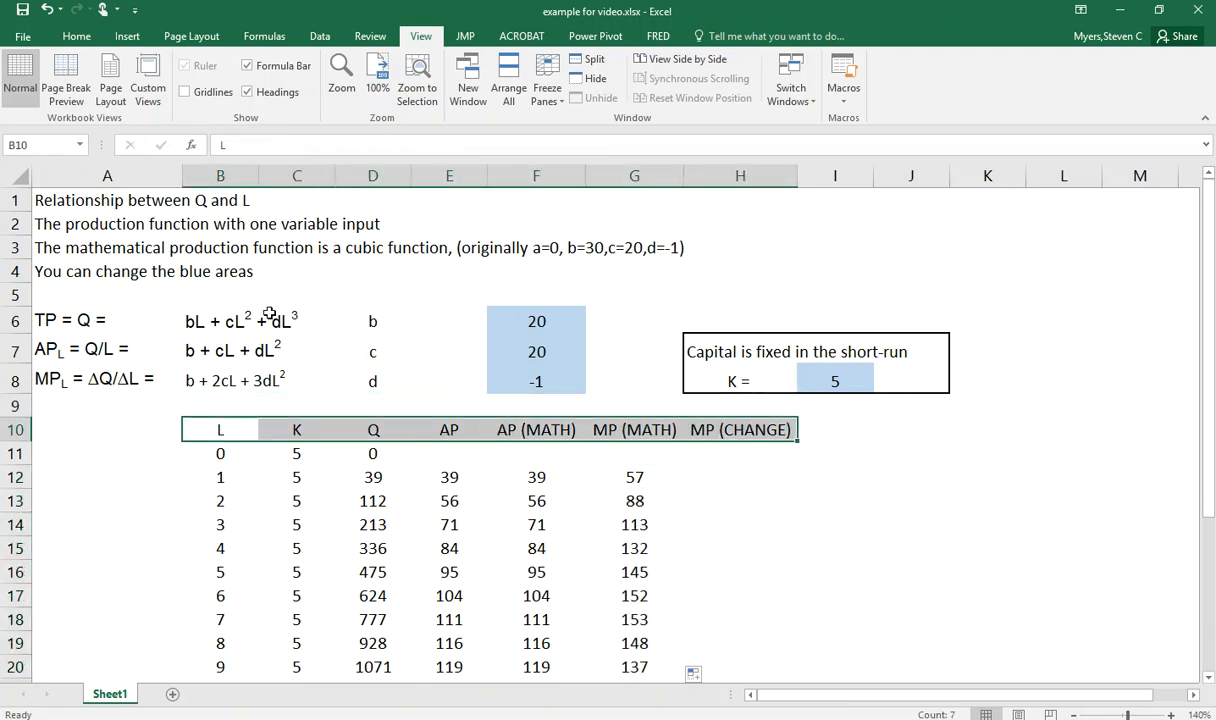
scroll(100, 60, "down", 1)
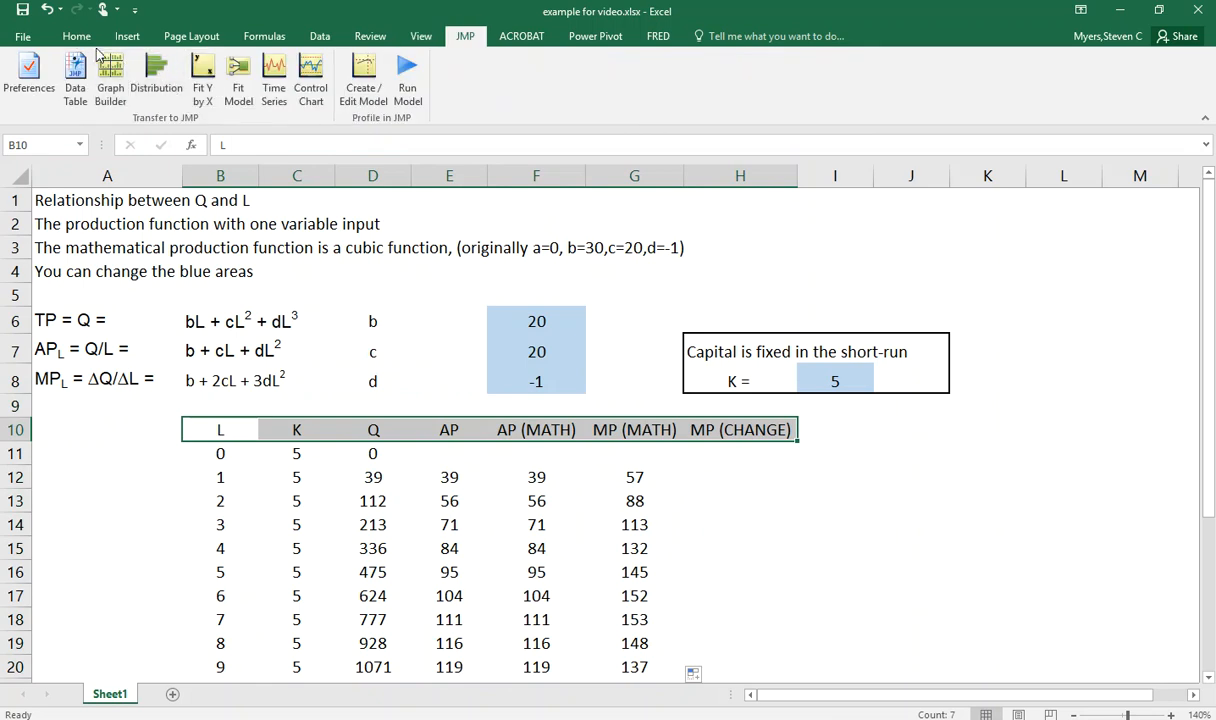
left_click(76, 37)
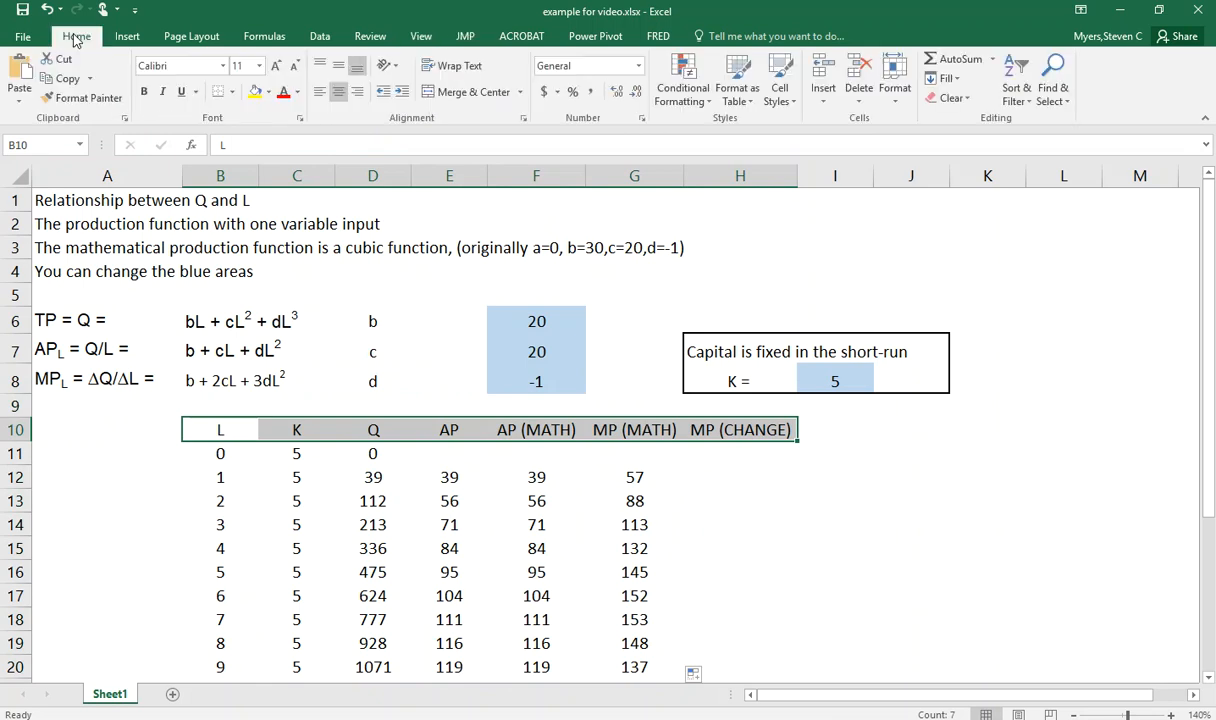
left_click(233, 92)
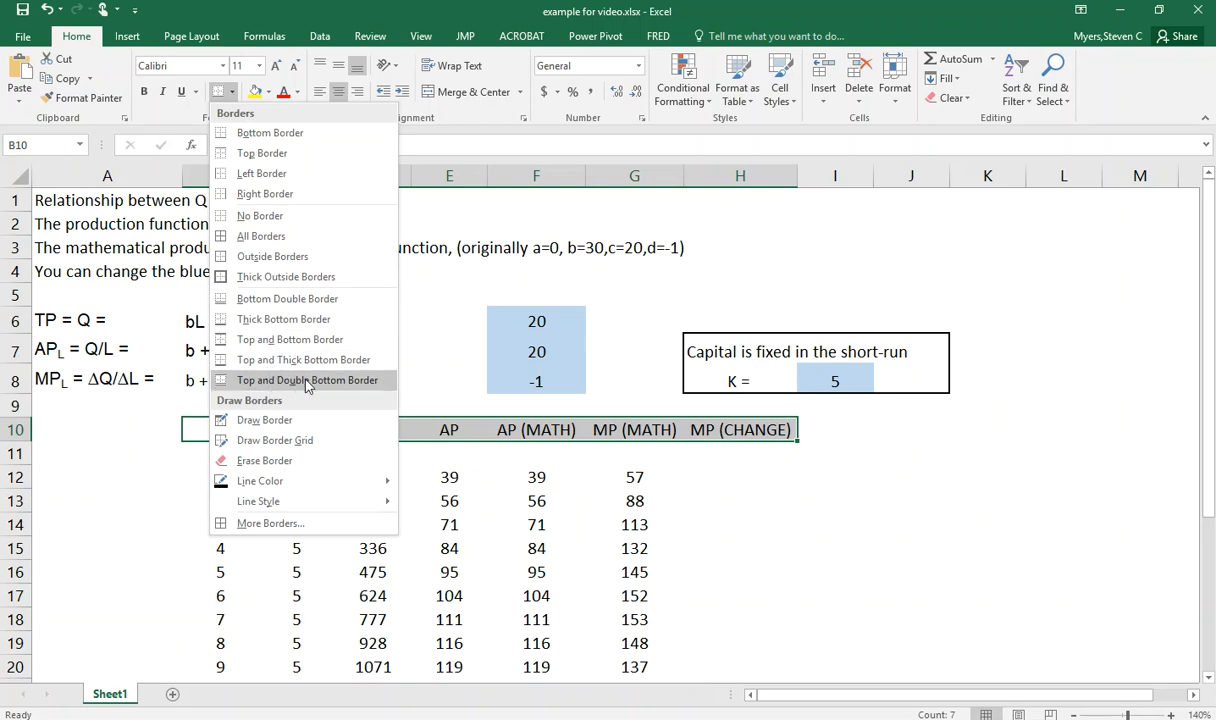
left_click(284, 382)
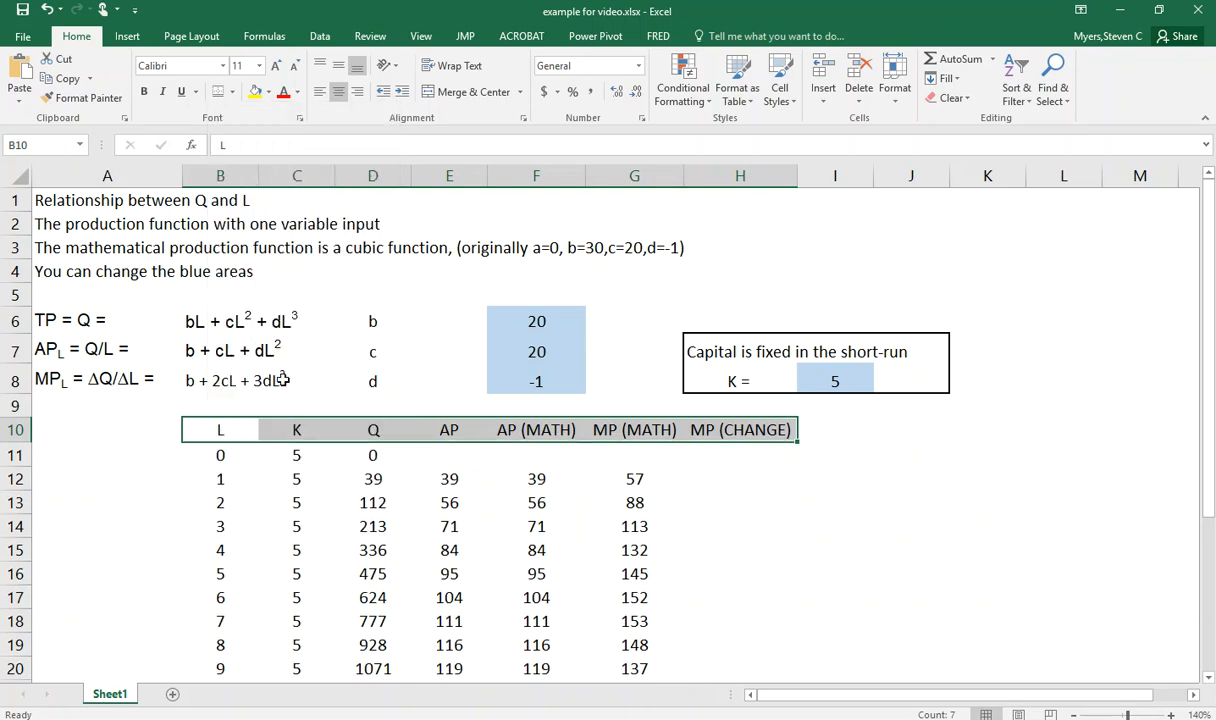
left_click(136, 459)
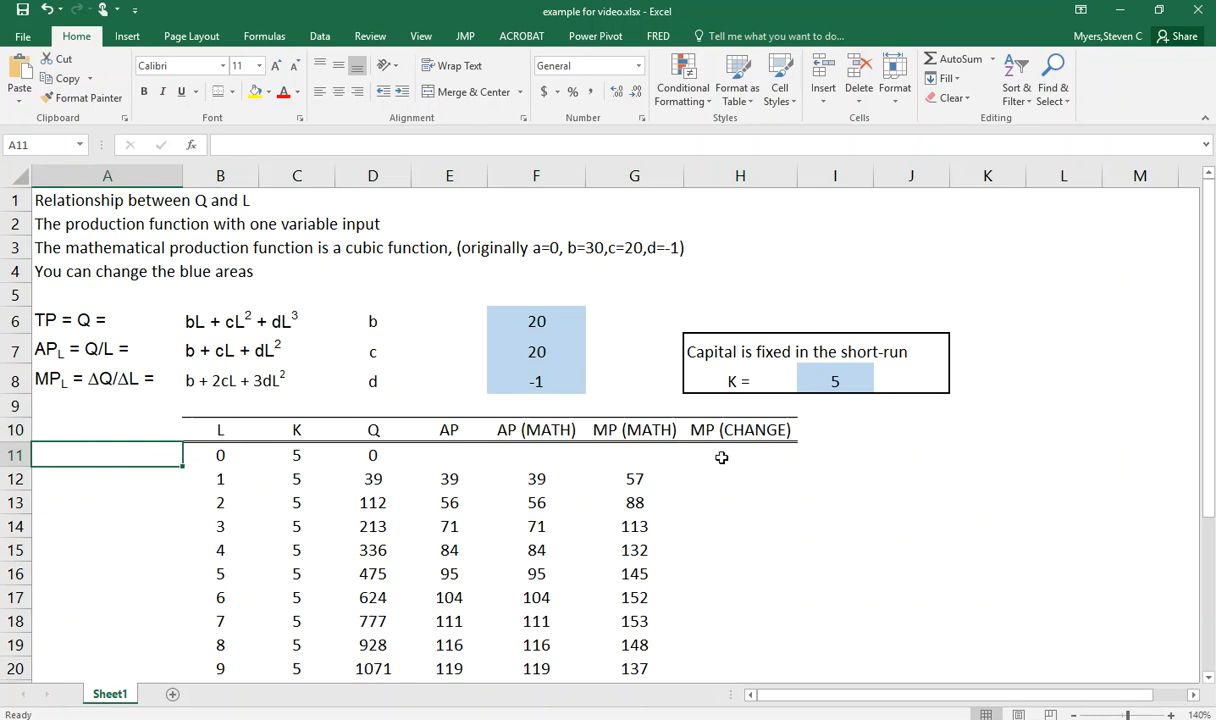
Apply all borders to the whole production table, B10:H29
left_click_drag(213, 428, 697, 630)
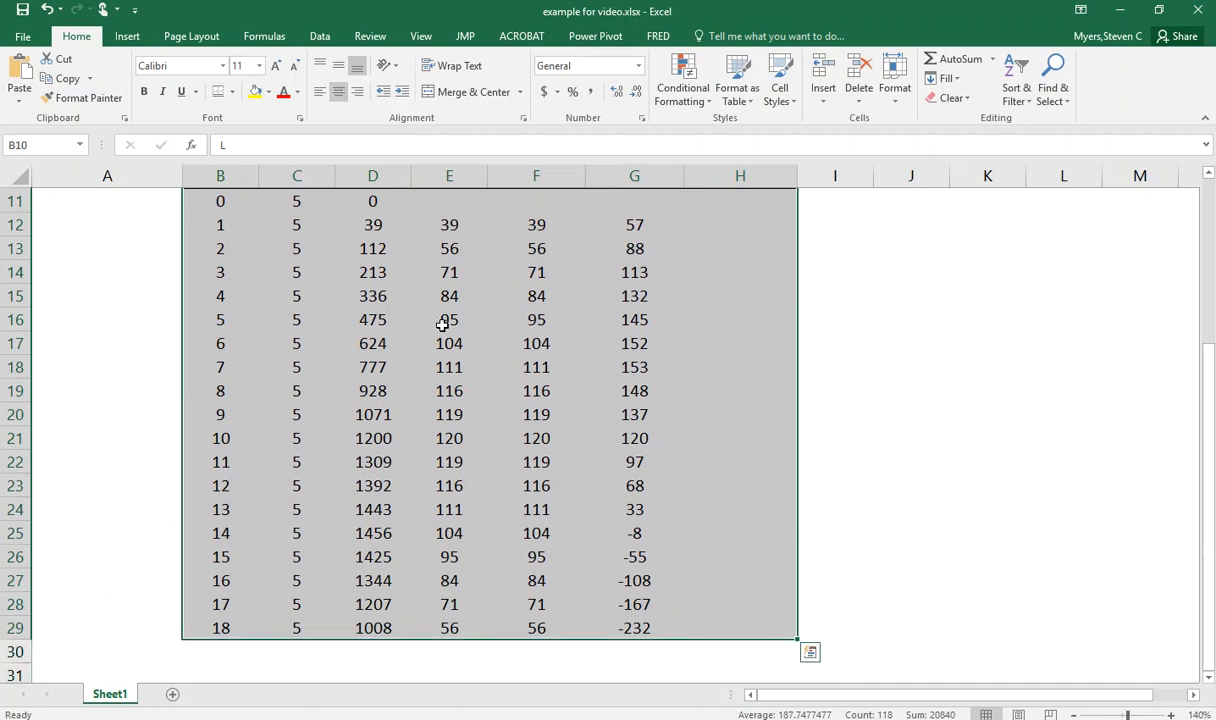
left_click(231, 91)
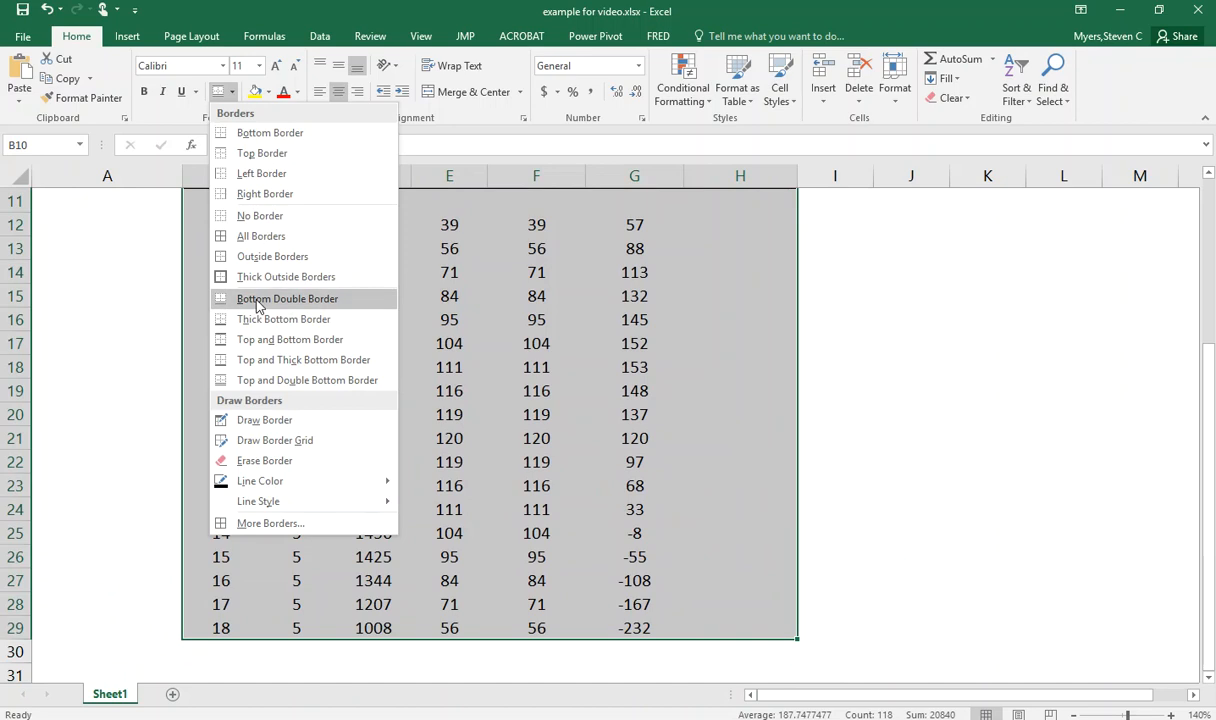
left_click(257, 238)
scroll(257, 240, "up", 1)
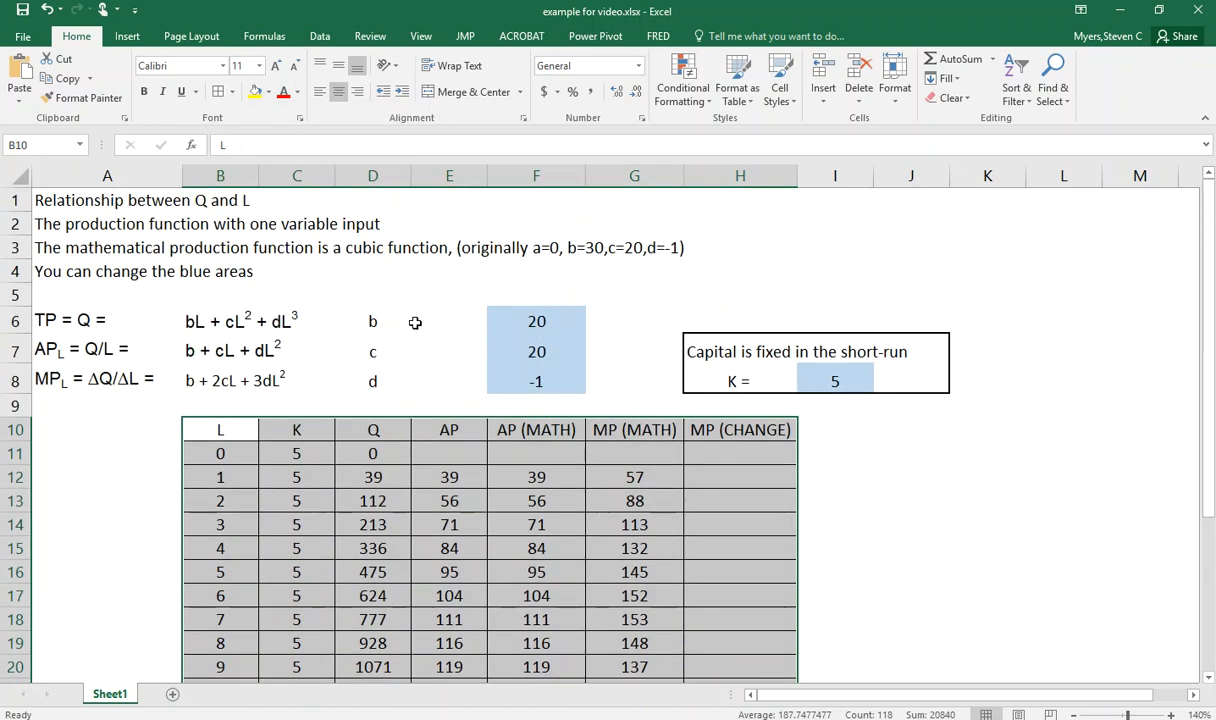
Reapply the top and double bottom border to the header row B10:H10 of the bordered table
left_click(215, 430)
left_click_drag(215, 430, 740, 430)
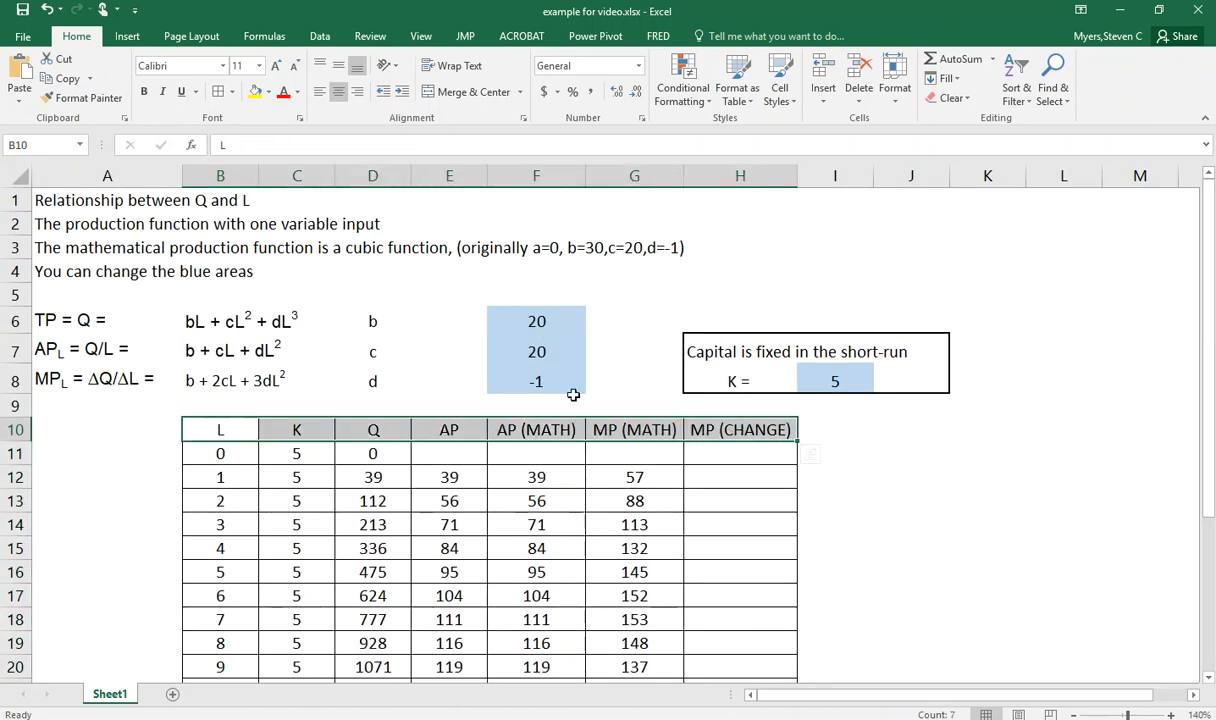
left_click(230, 92)
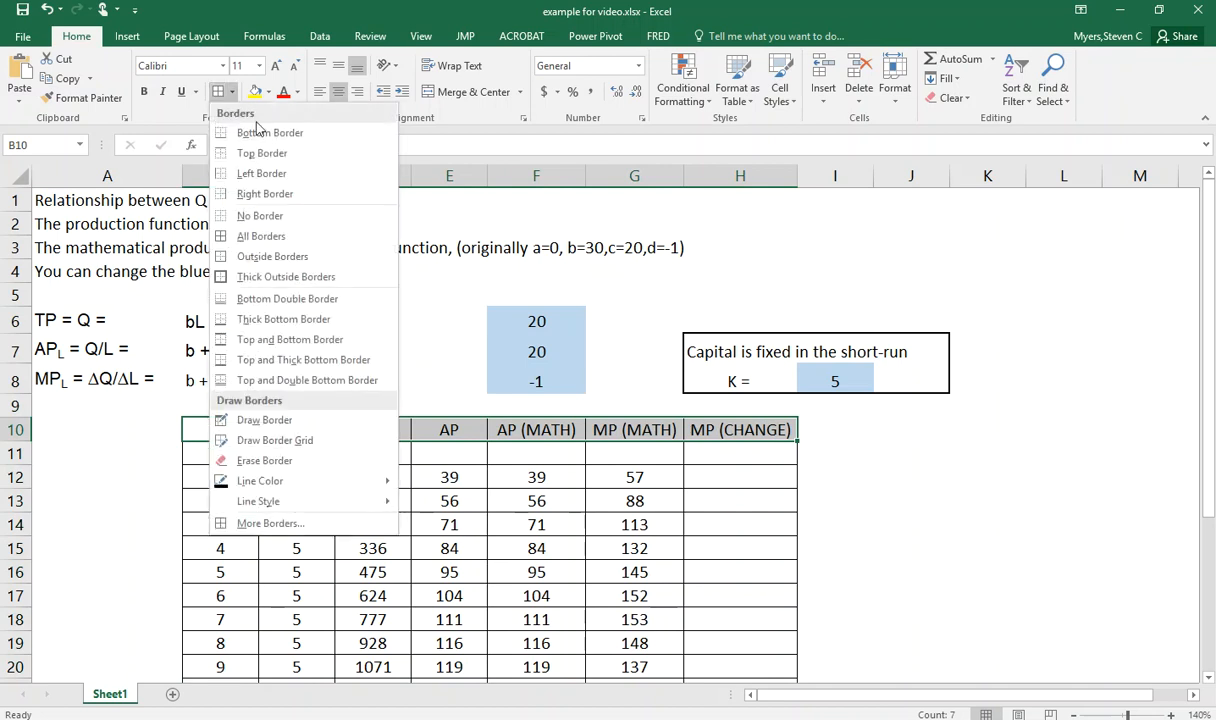
left_click(230, 380)
left_click(150, 452)
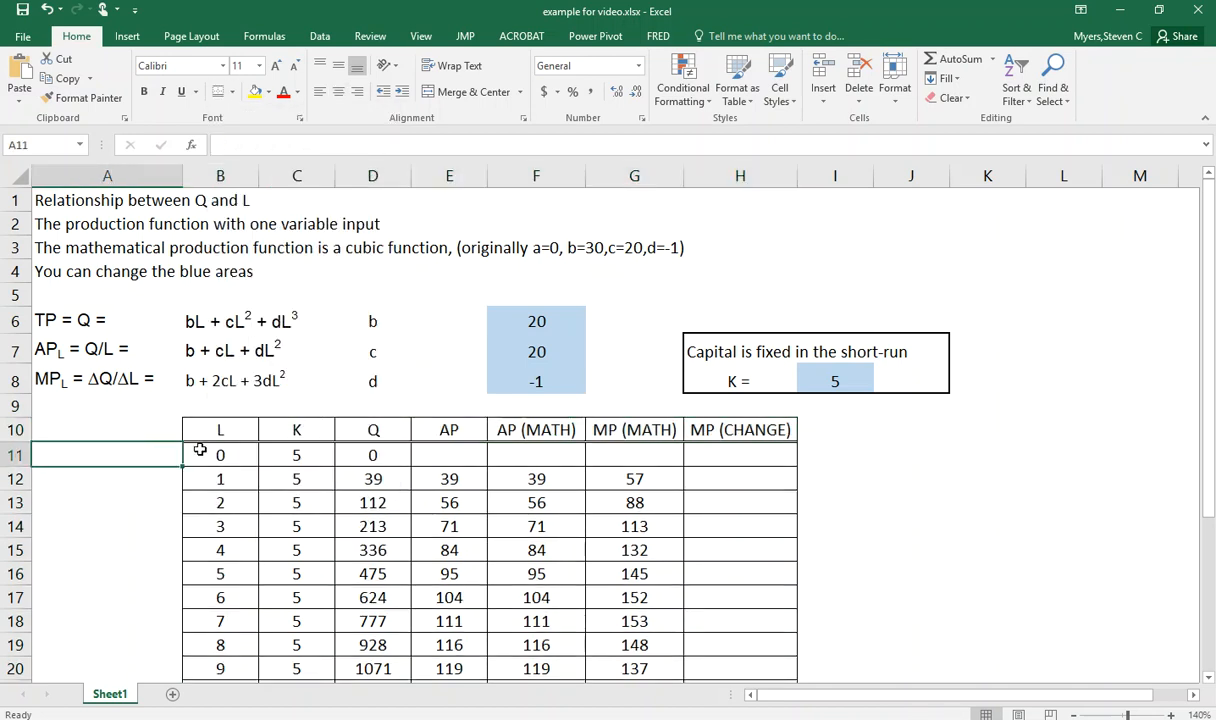
Give the header row B10:H10 a light orange fill and make its text bold
left_click_drag(222, 429, 460, 441)
left_click_drag(643, 432, 752, 422)
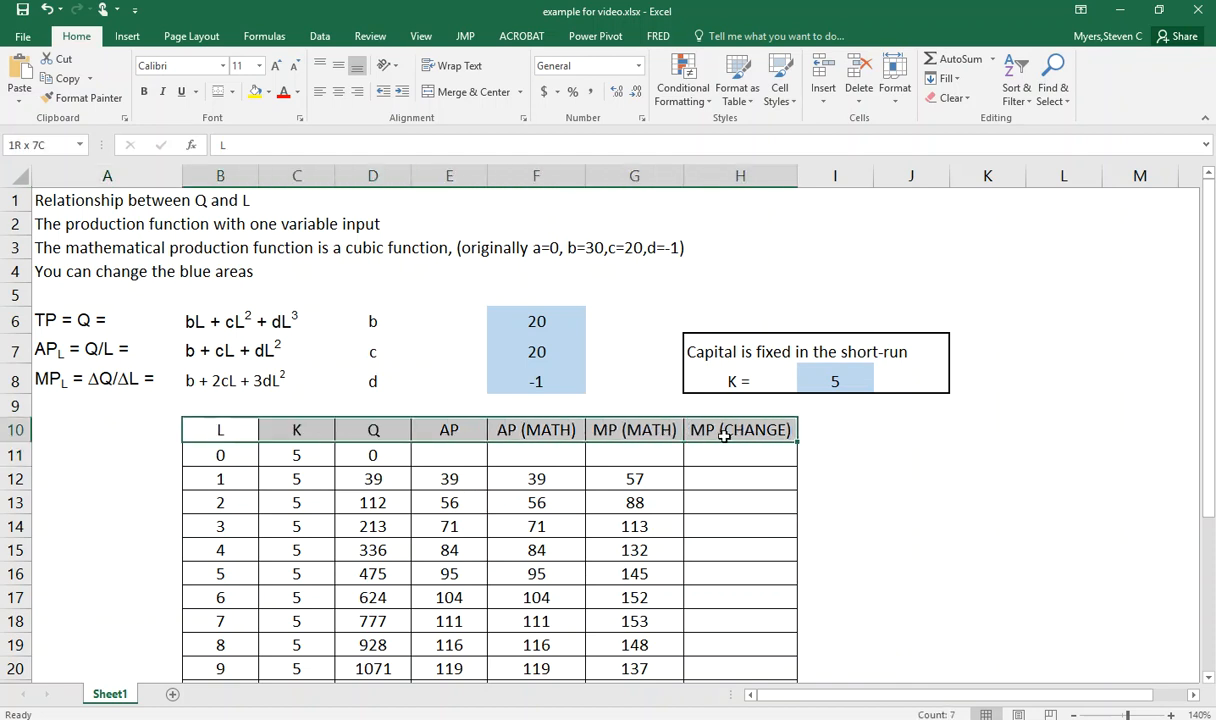
left_click(267, 96)
left_click(332, 145)
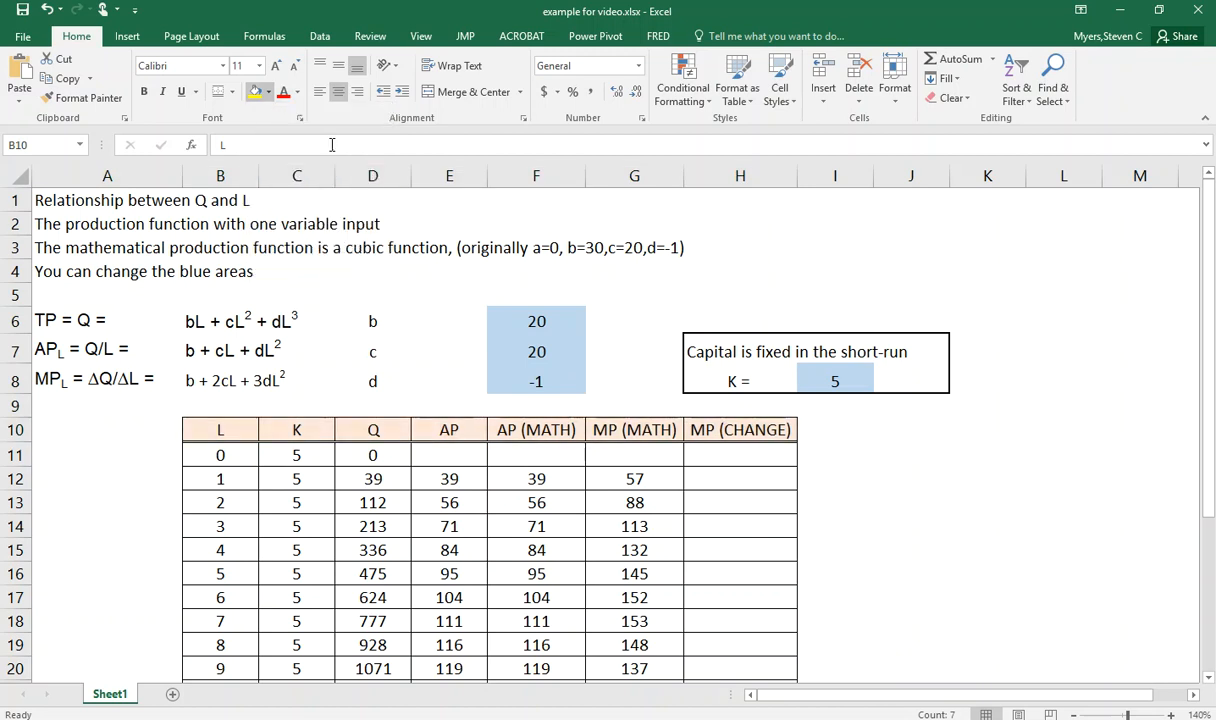
left_click(143, 91)
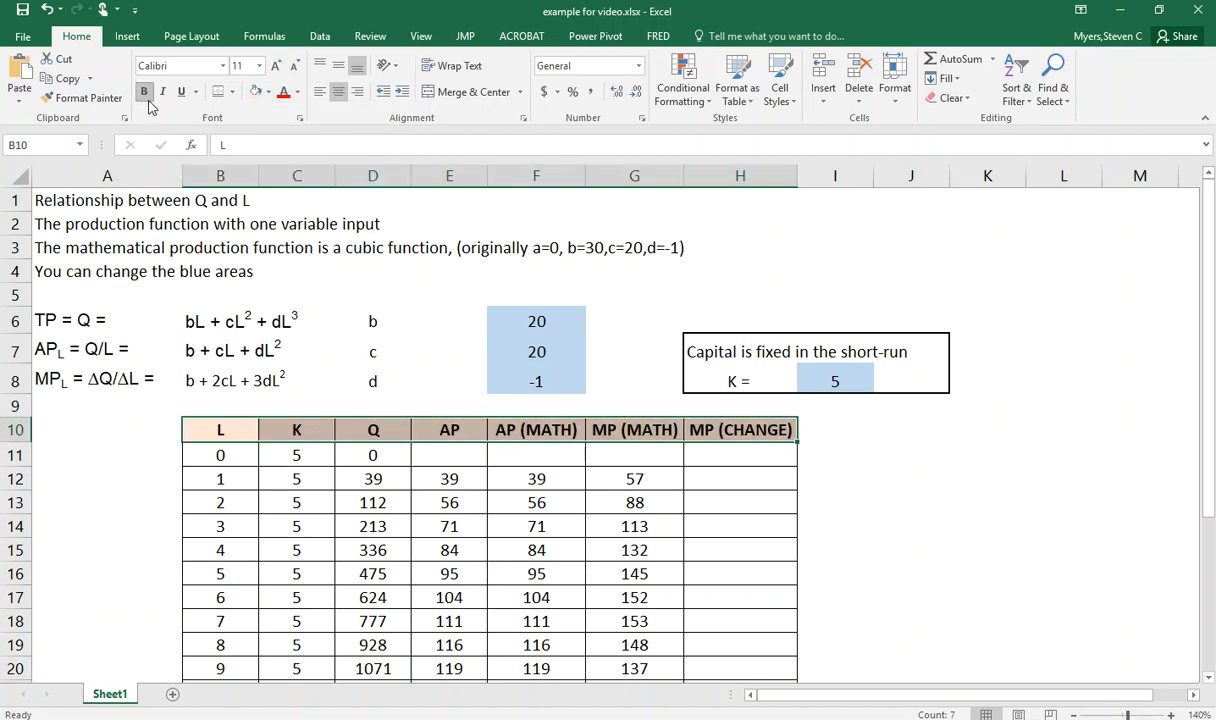
left_click(145, 496)
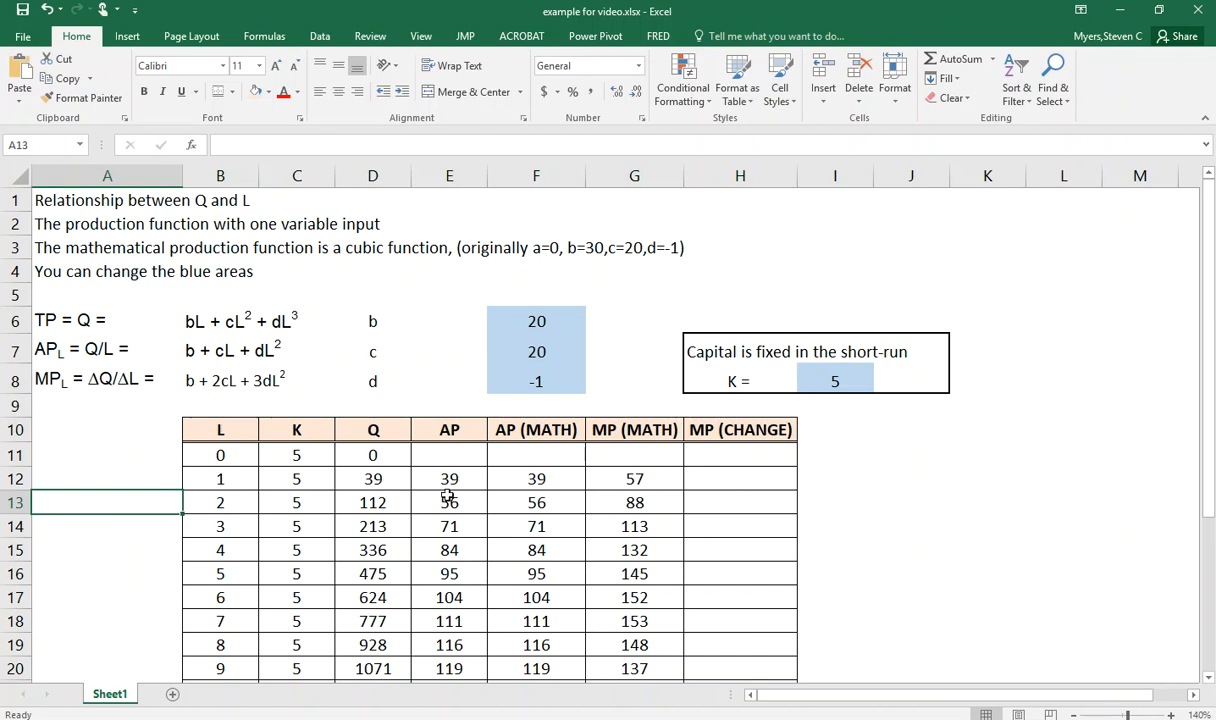
Begin the MP (CHANGE) formula in H12 with the change in Q as numerator, =(D12-D11)/
left_click(727, 482)
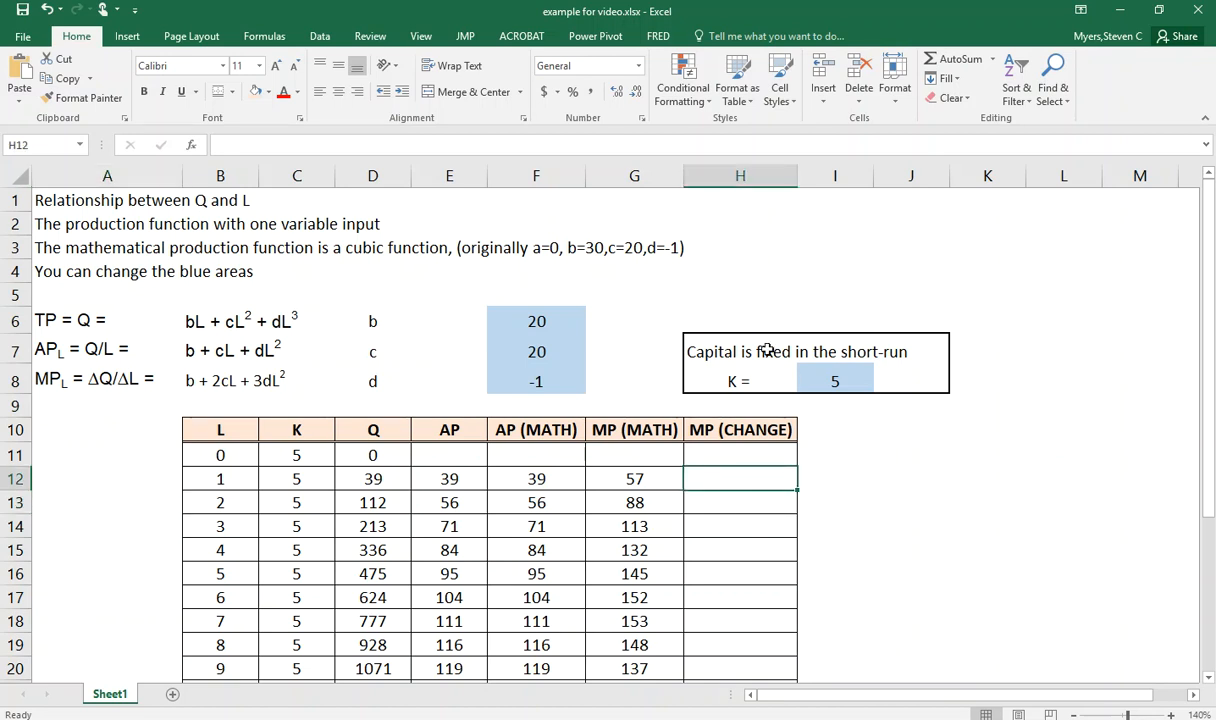
type("=")
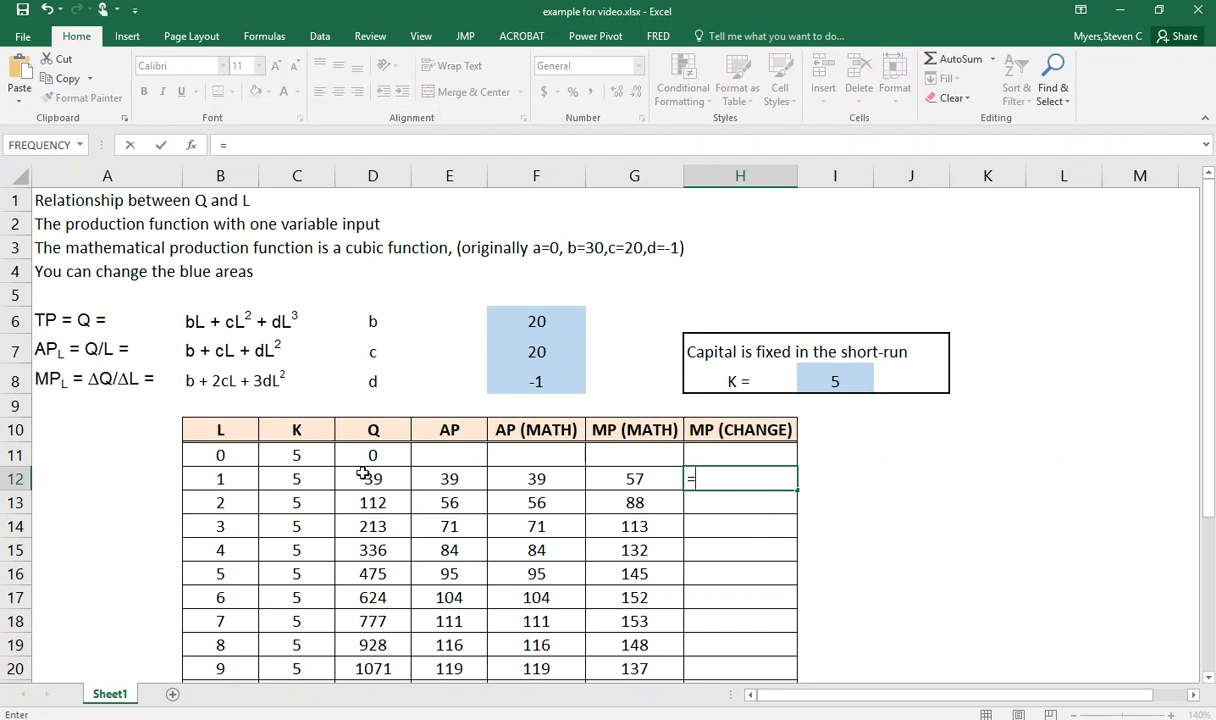
type("(")
left_click(372, 481)
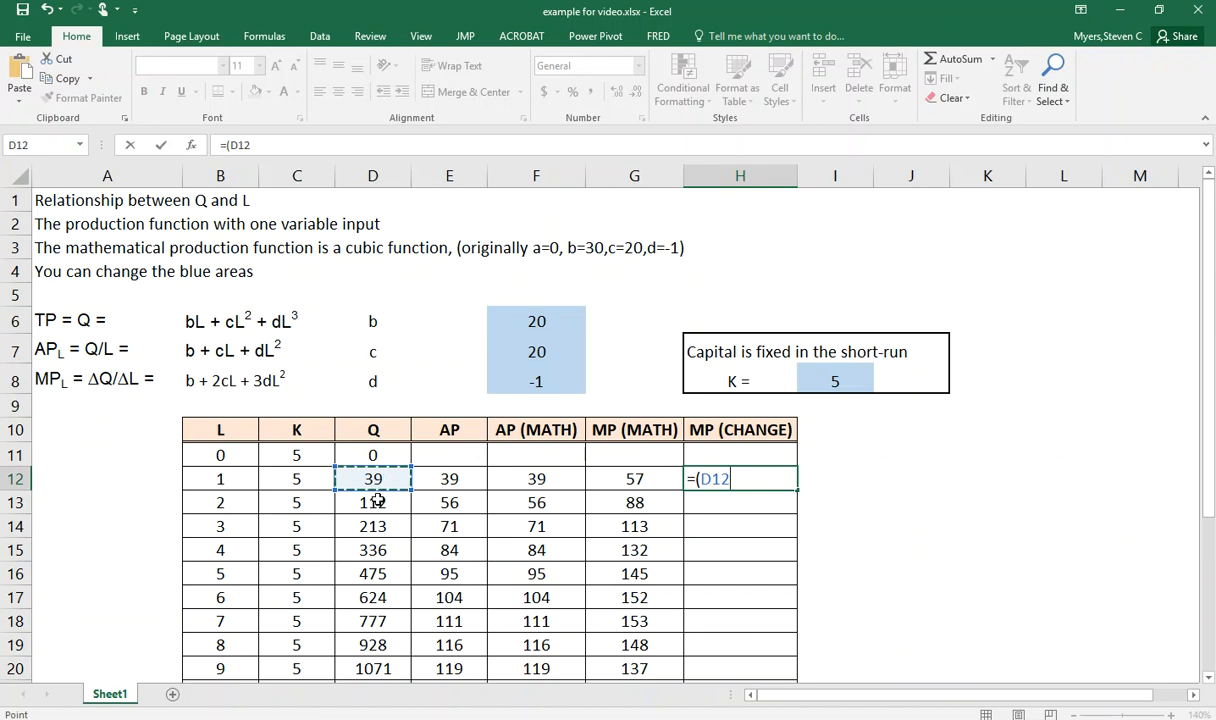
type("-")
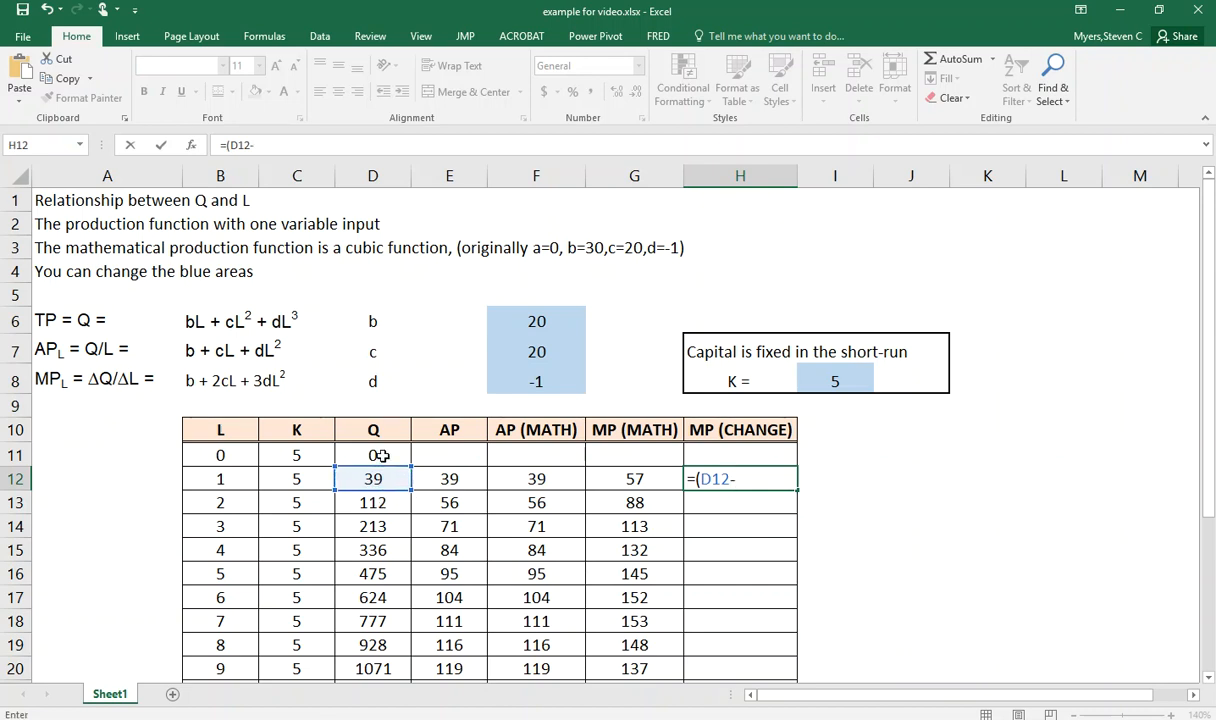
left_click(382, 456)
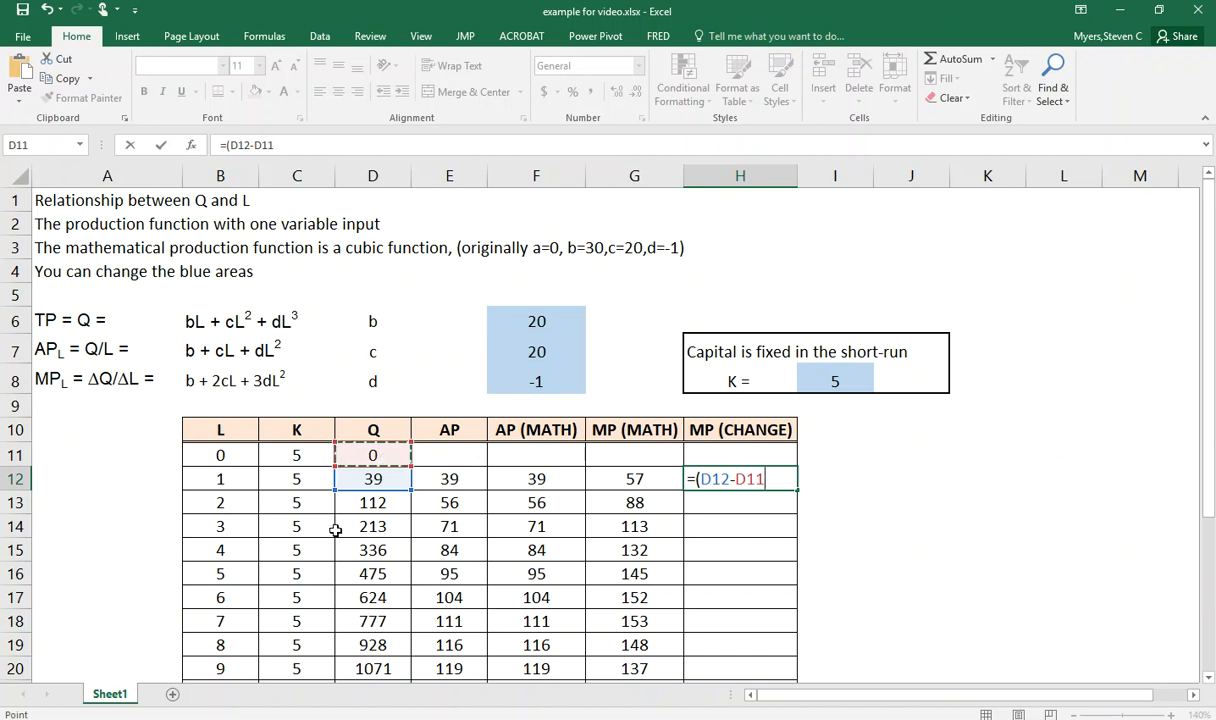
type(")/")
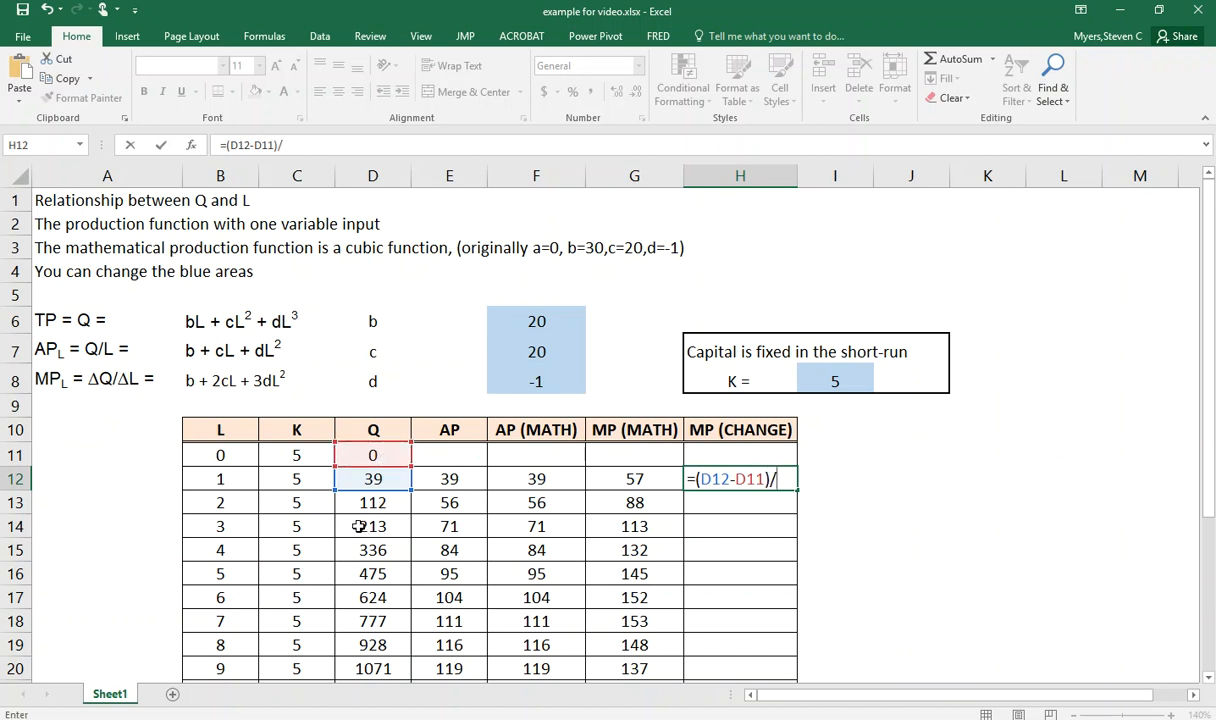
Complete the H12 formula with the denominator (B12=B11) and enter it
type("(")
left_click(230, 479)
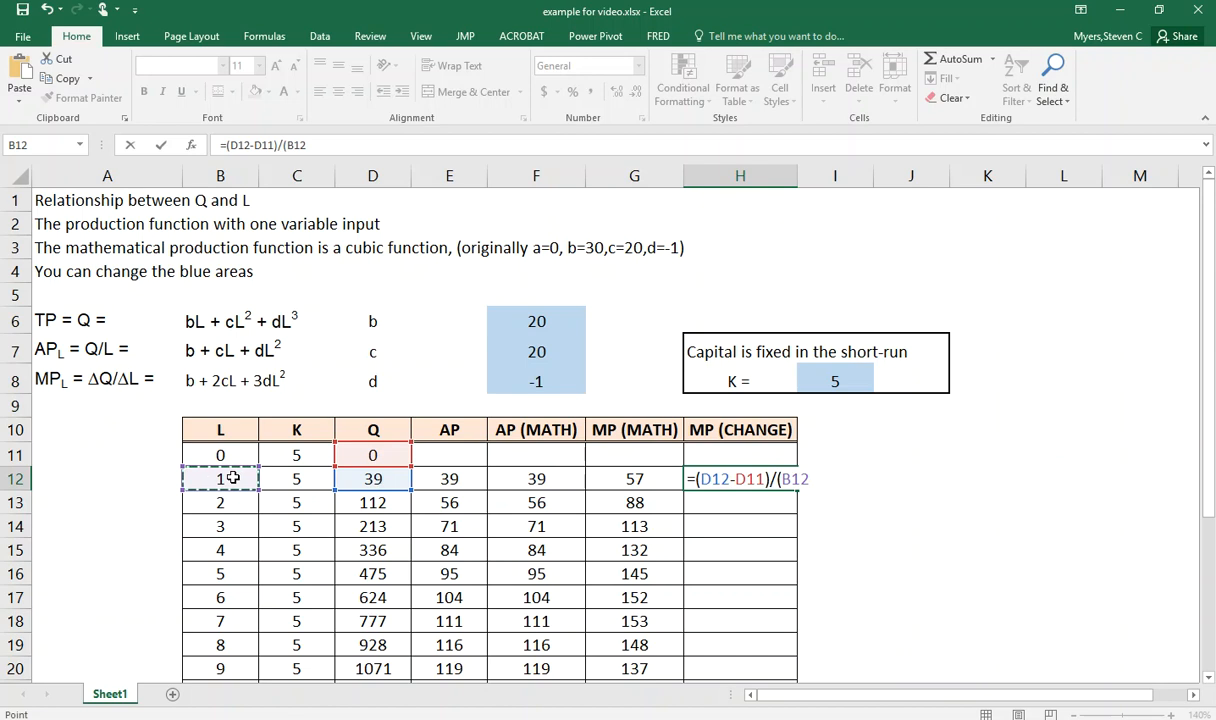
type("=")
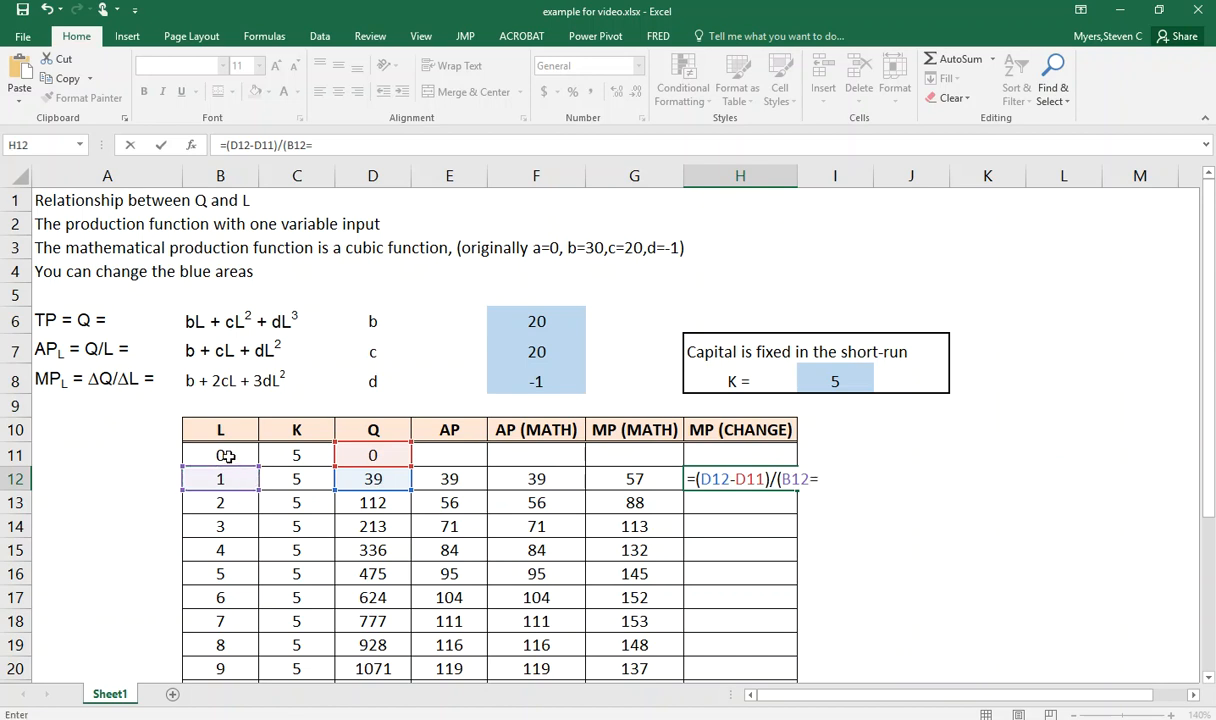
left_click(226, 456)
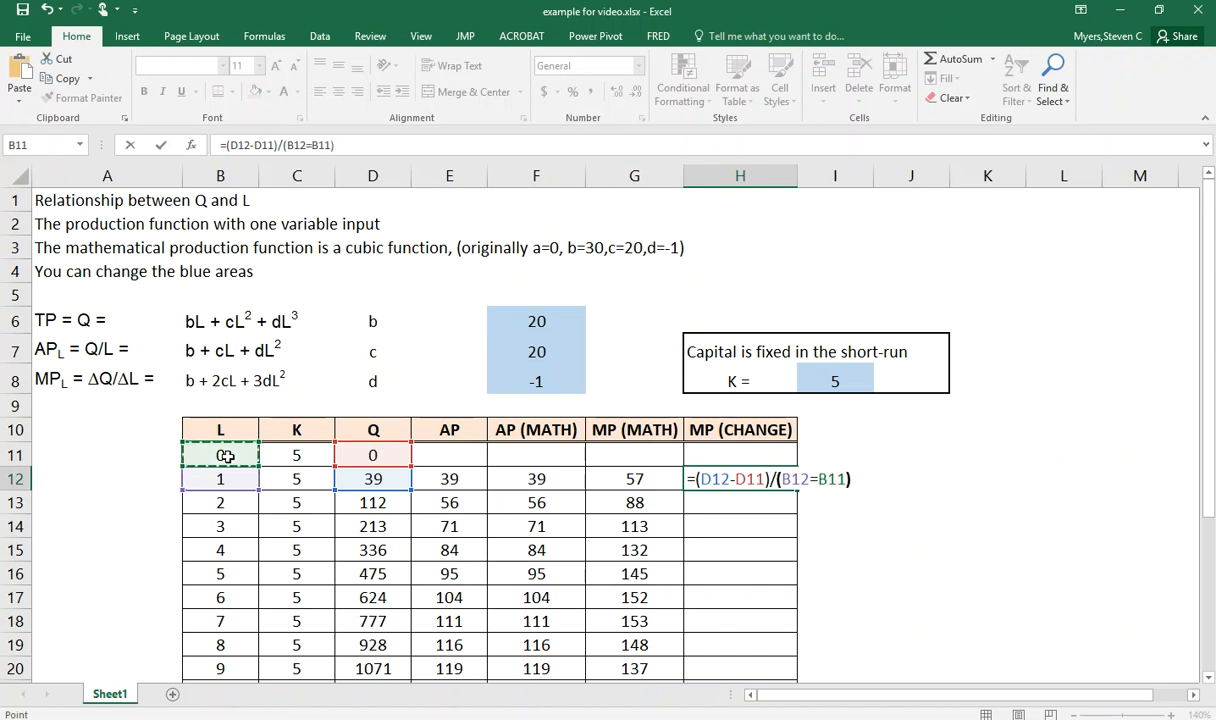
type(")")
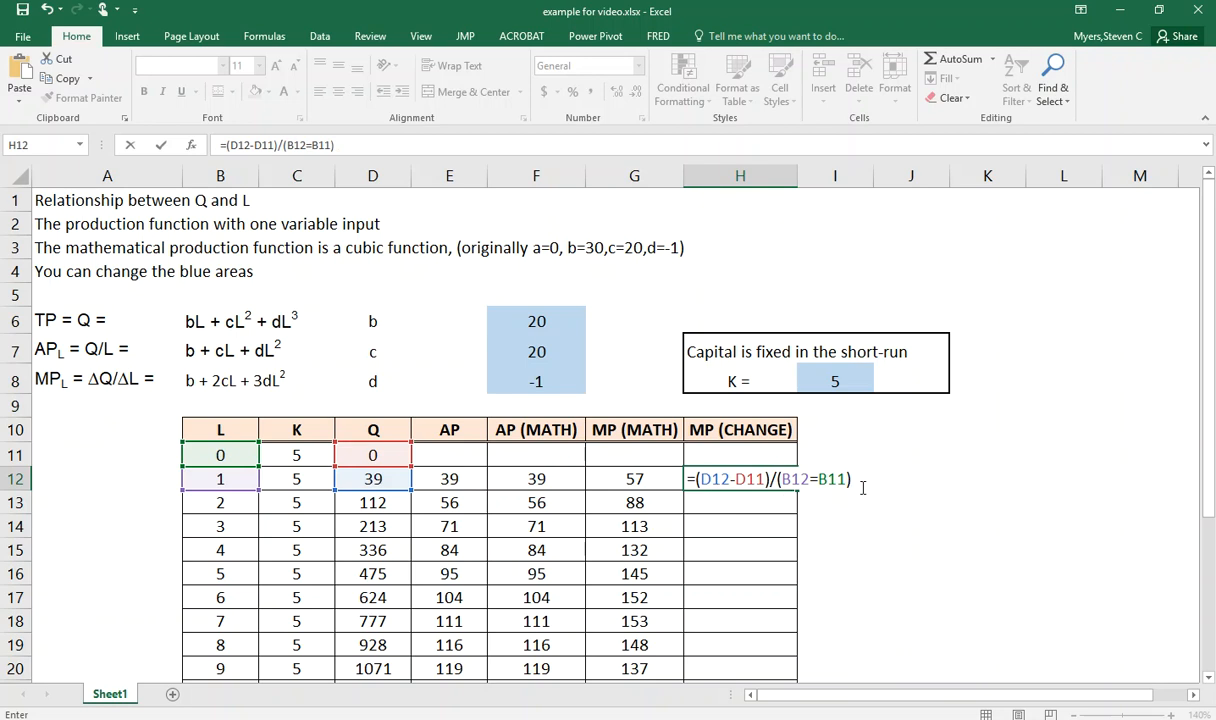
key("Return")
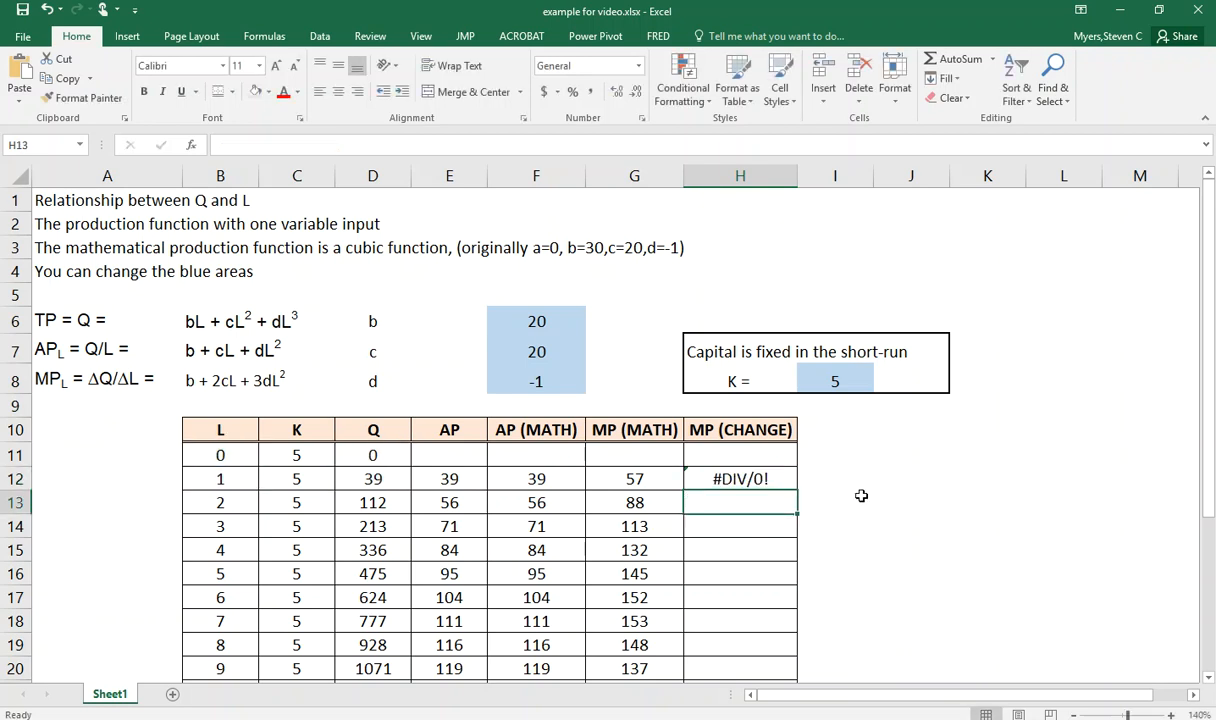
Correct the denominator in H12 to a subtraction, making the formula =(D12-D11)/(B12-B11)
left_click(745, 481)
double_click(745, 481)
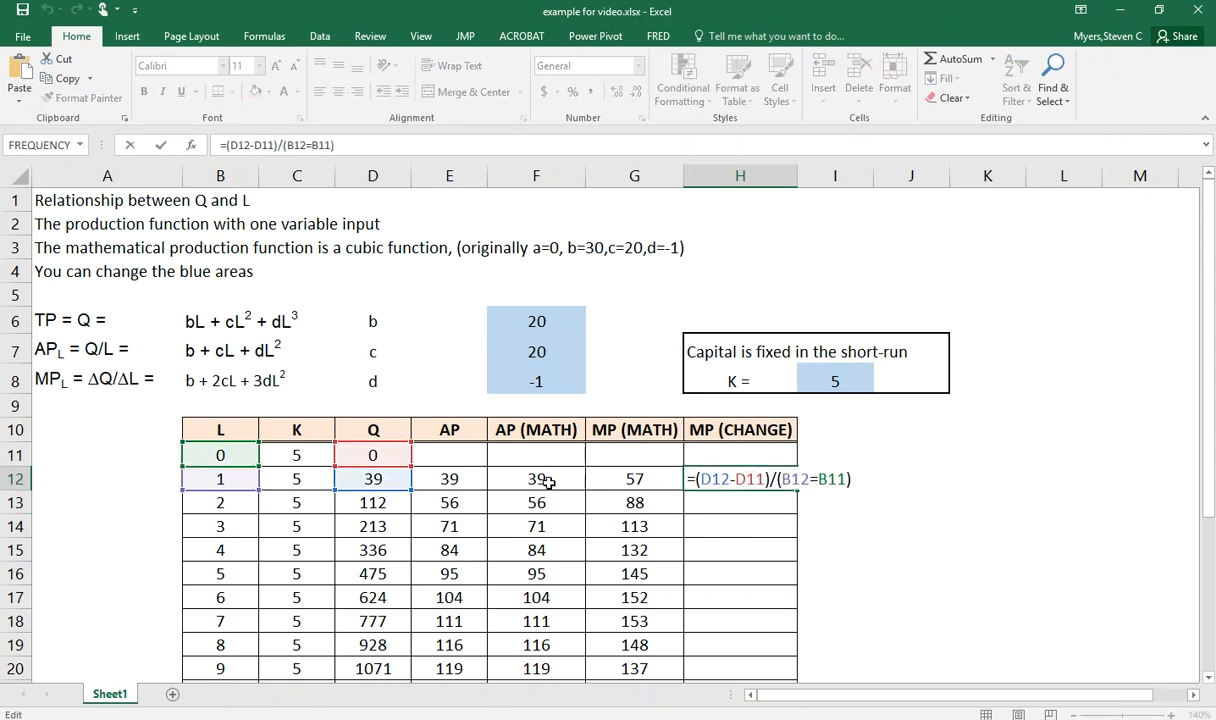
left_click_drag(810, 480, 819, 480)
type("-")
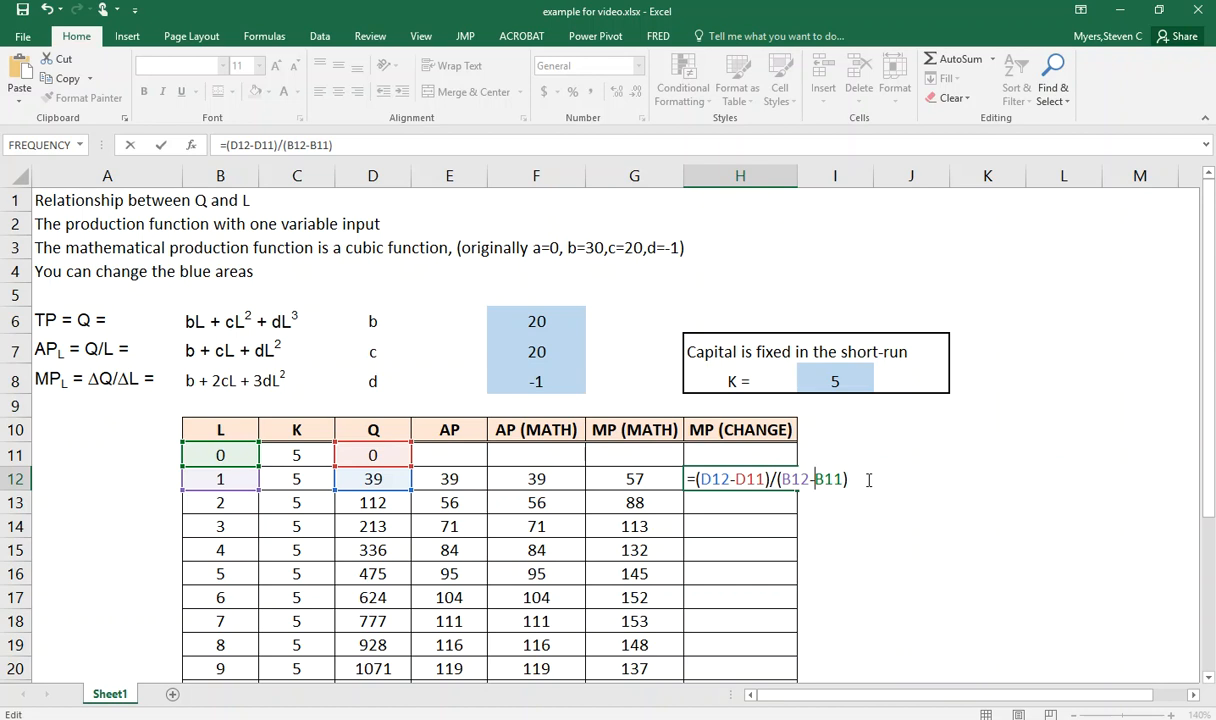
key("Return")
Fill the MP (CHANGE) formula from H12 down to H15
left_click(713, 476)
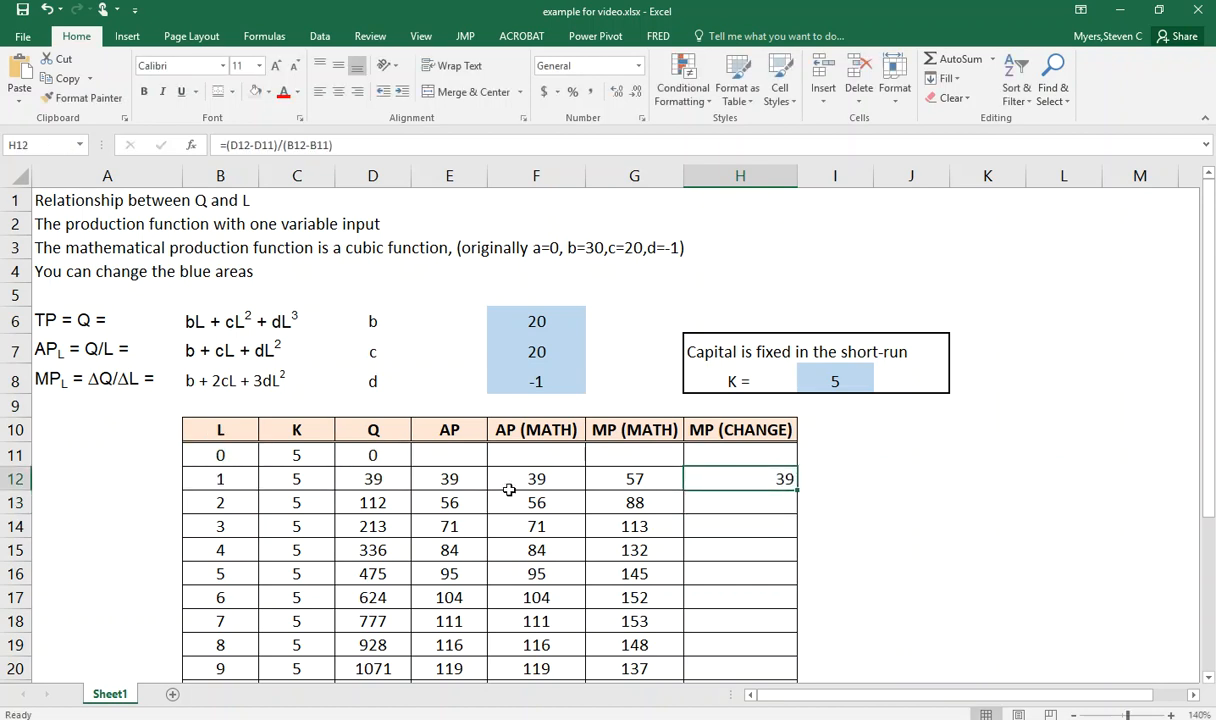
left_click(634, 479)
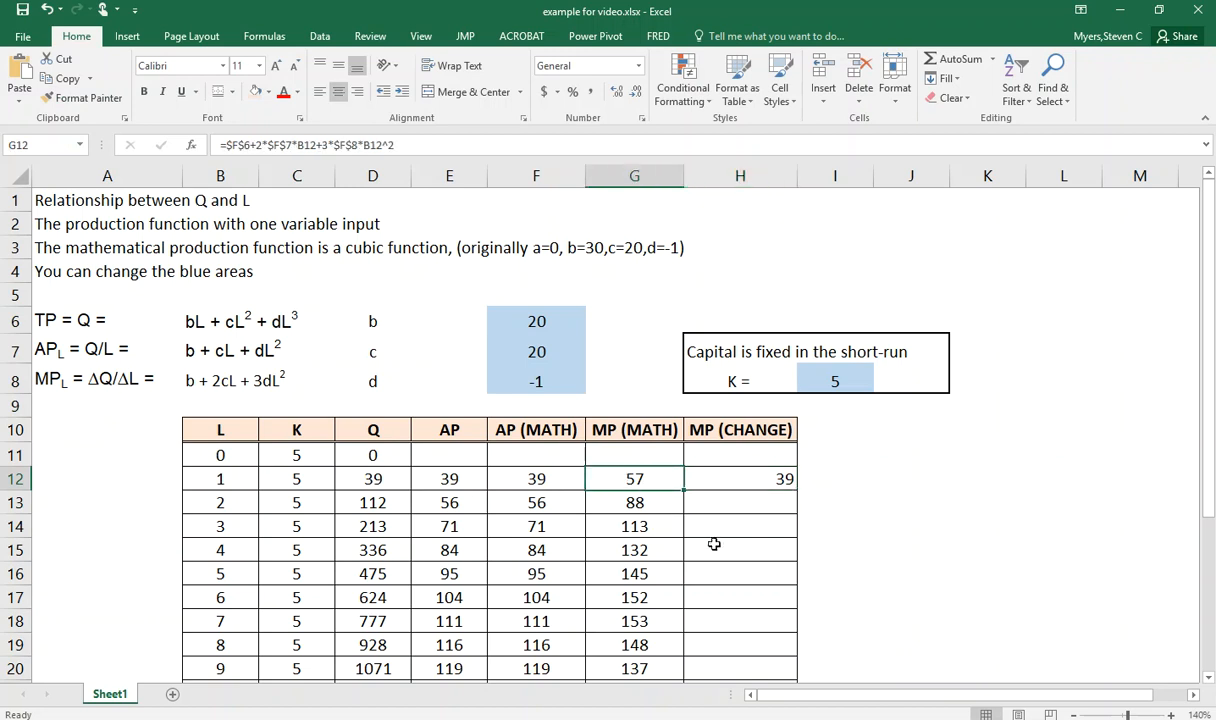
left_click(757, 478)
left_click_drag(797, 487, 782, 565)
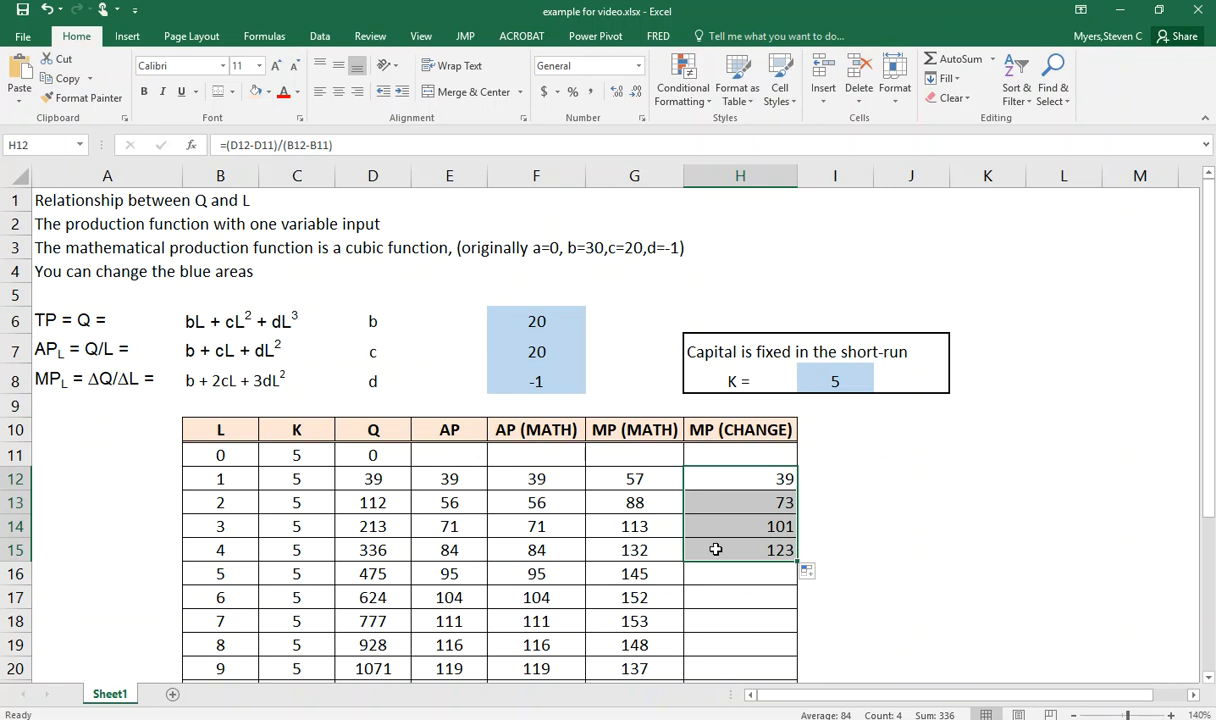
Clear the MP (CHANGE) formulas from cells H12 to H15
left_click_drag(603, 470, 630, 562)
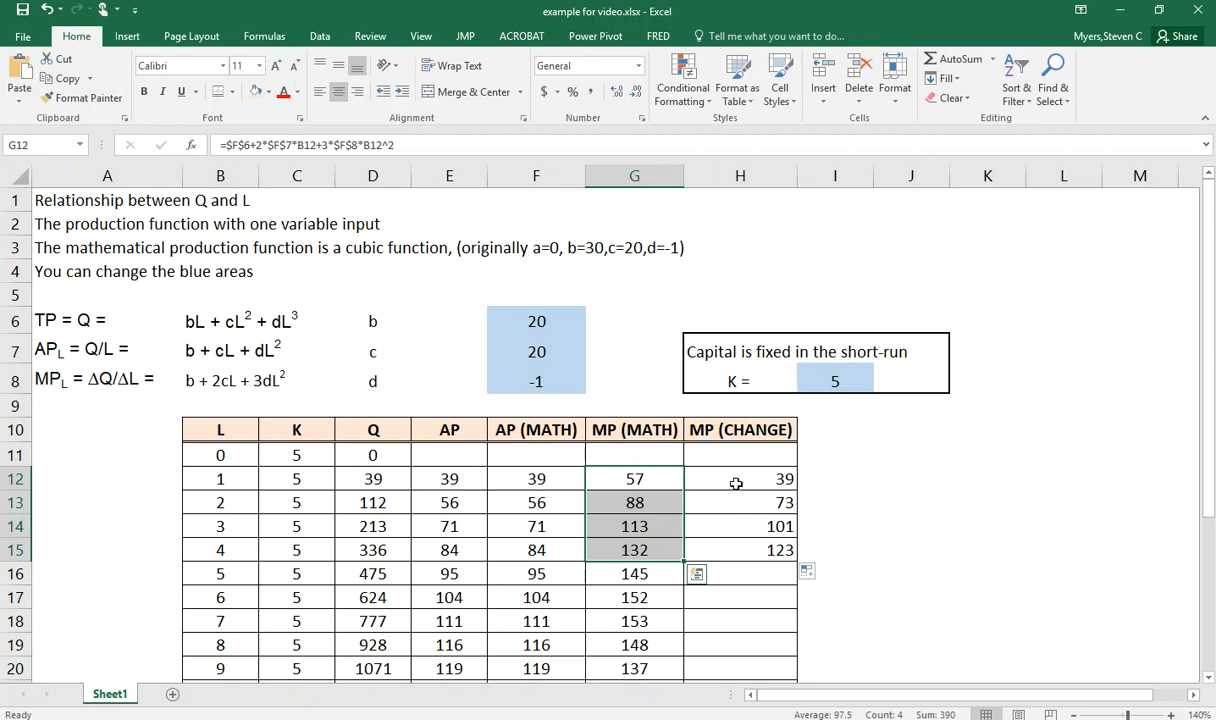
left_click_drag(735, 482, 728, 548)
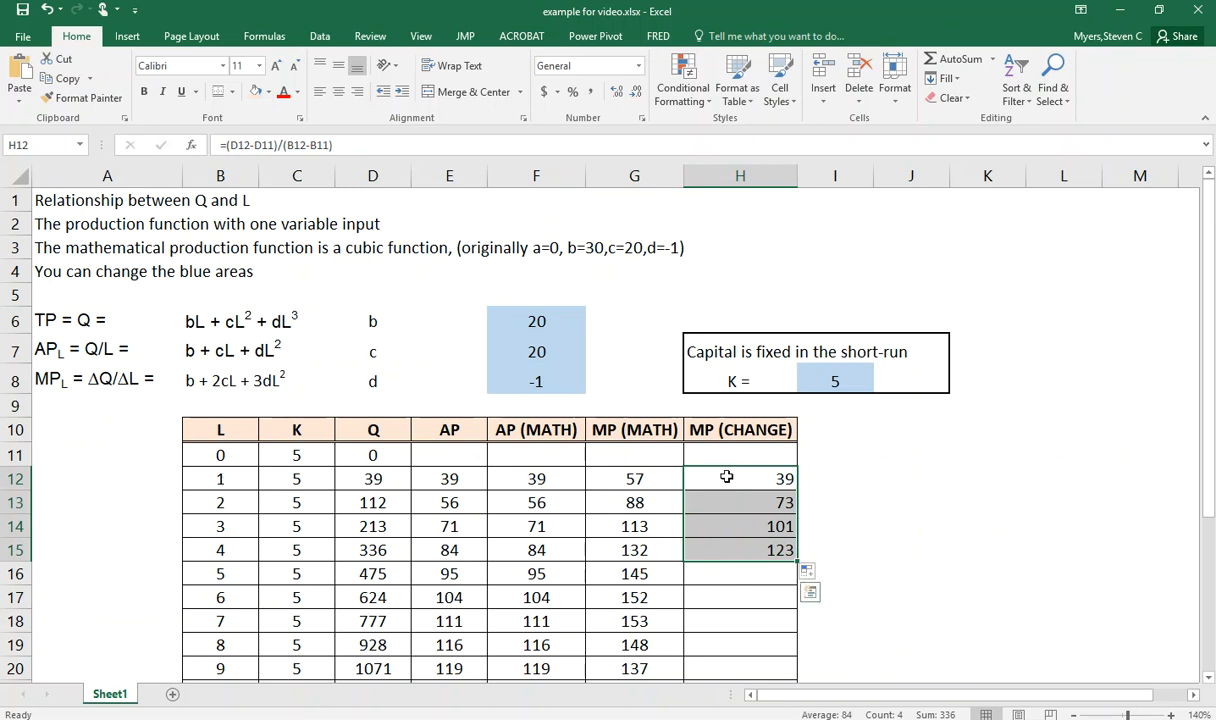
left_click_drag(727, 478, 727, 557)
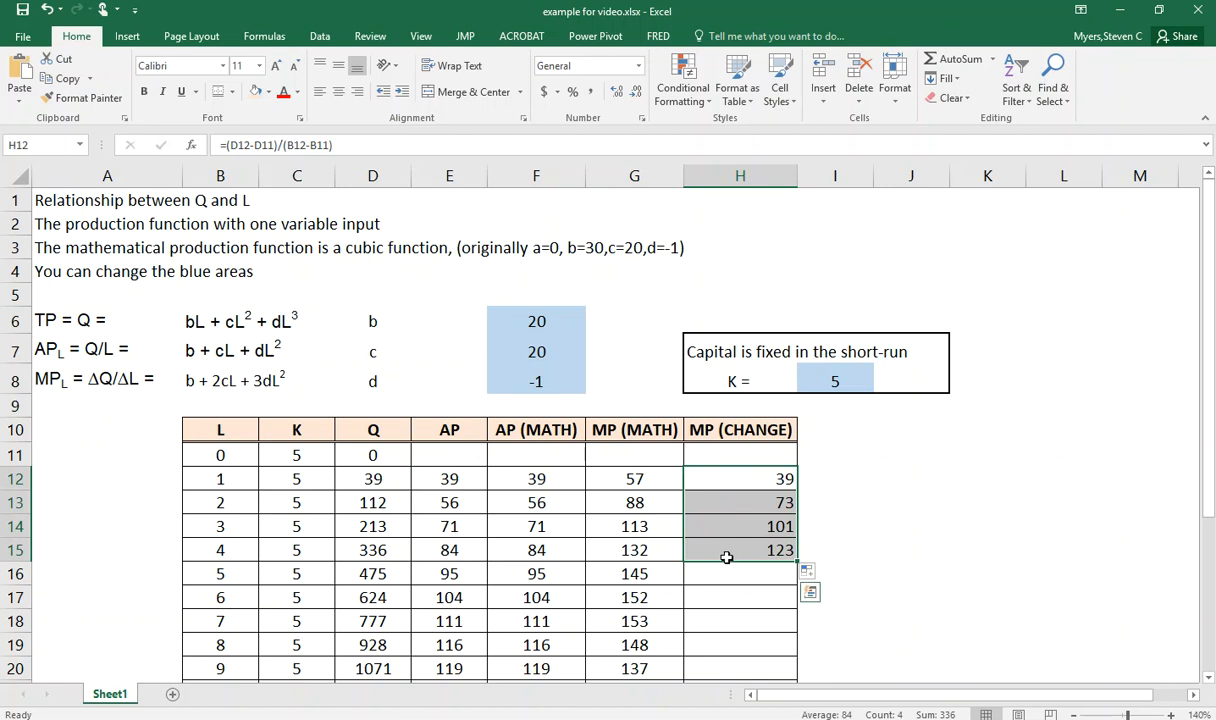
key("Delete")
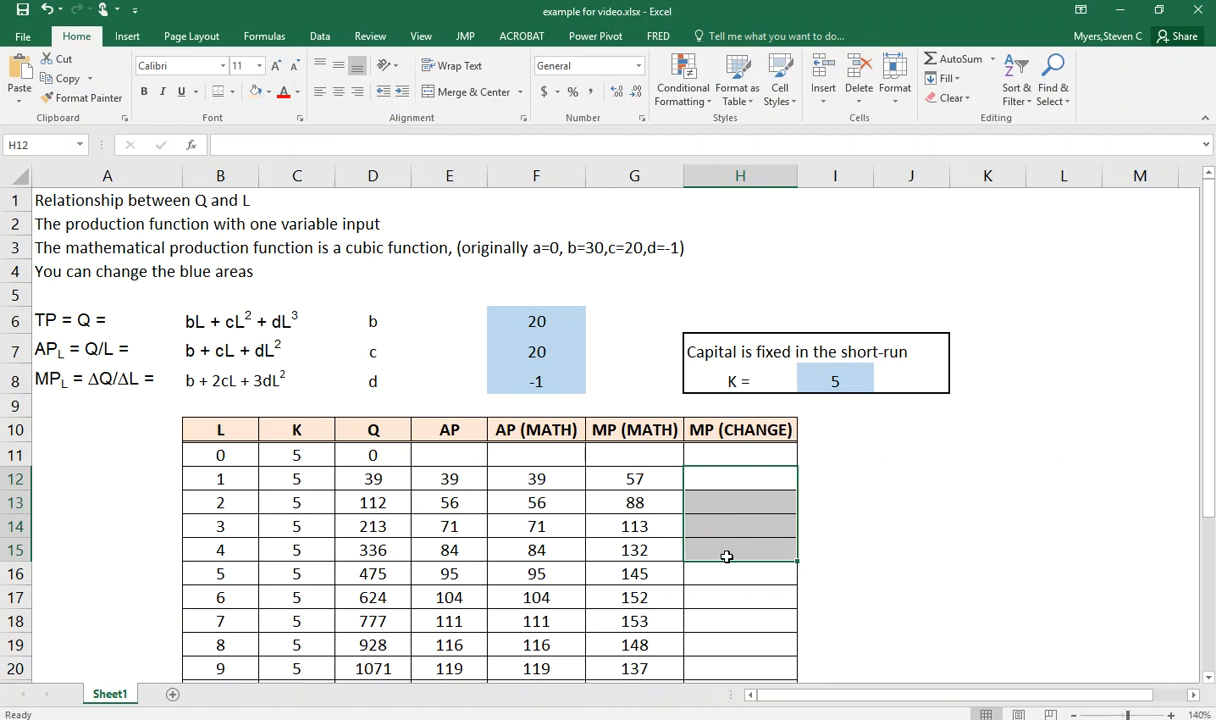
Enter the MP (CHANGE) formula =(D13-D11)/(B13-B11) in H12, using the rows above and below
left_click(716, 474)
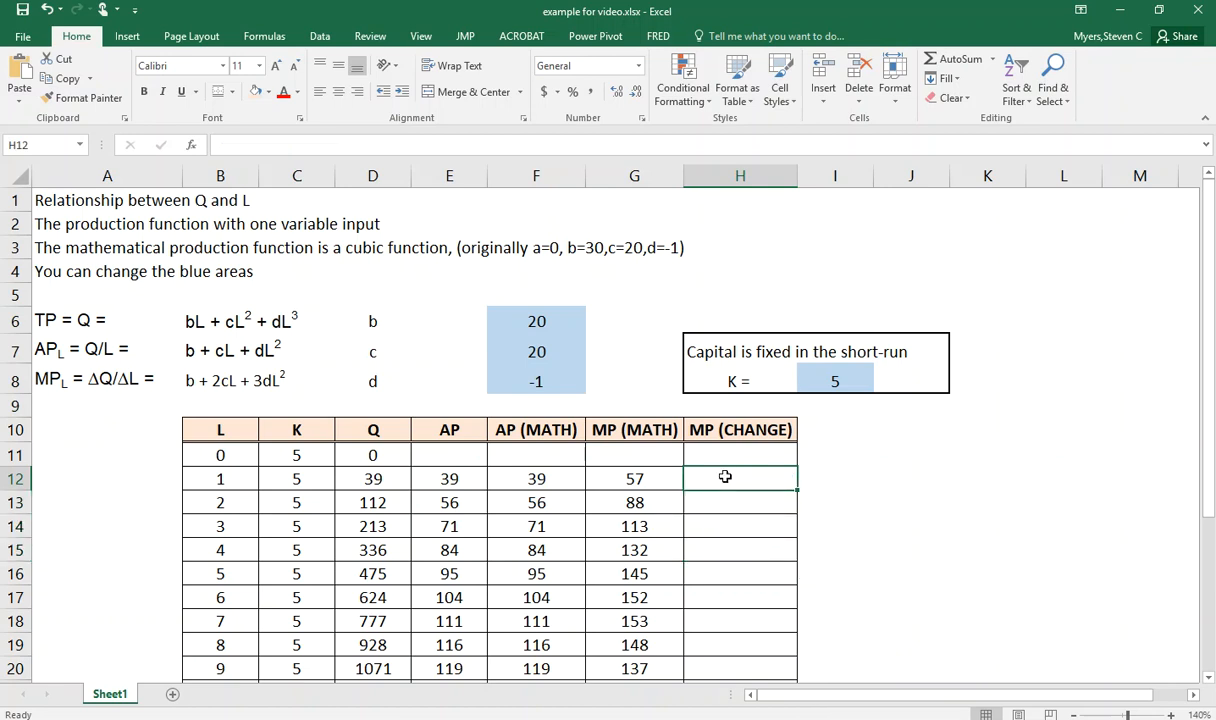
type("=")
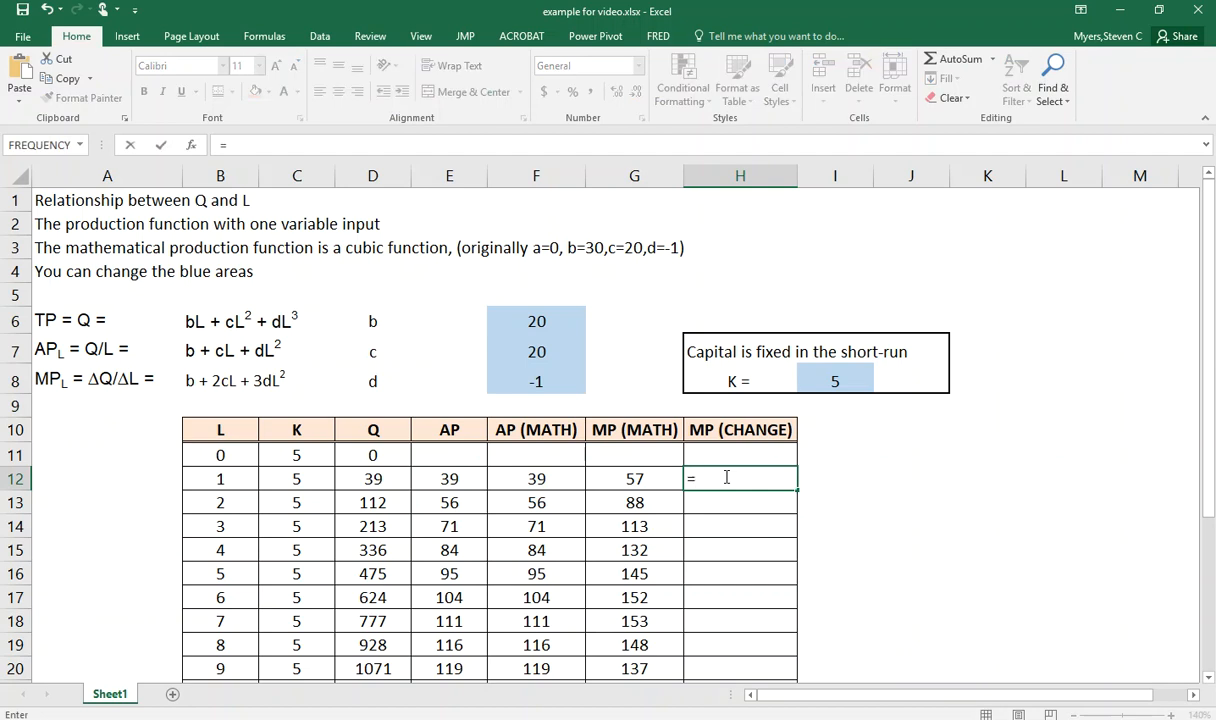
type("(")
left_click(350, 504)
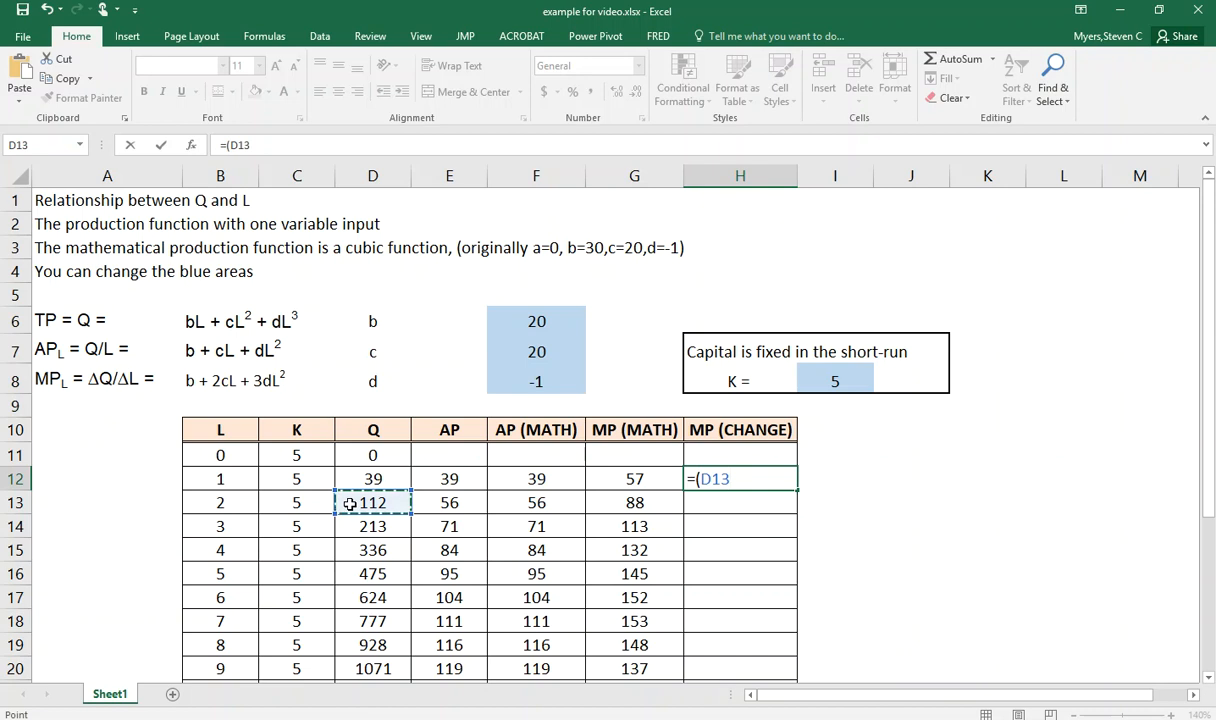
type("-")
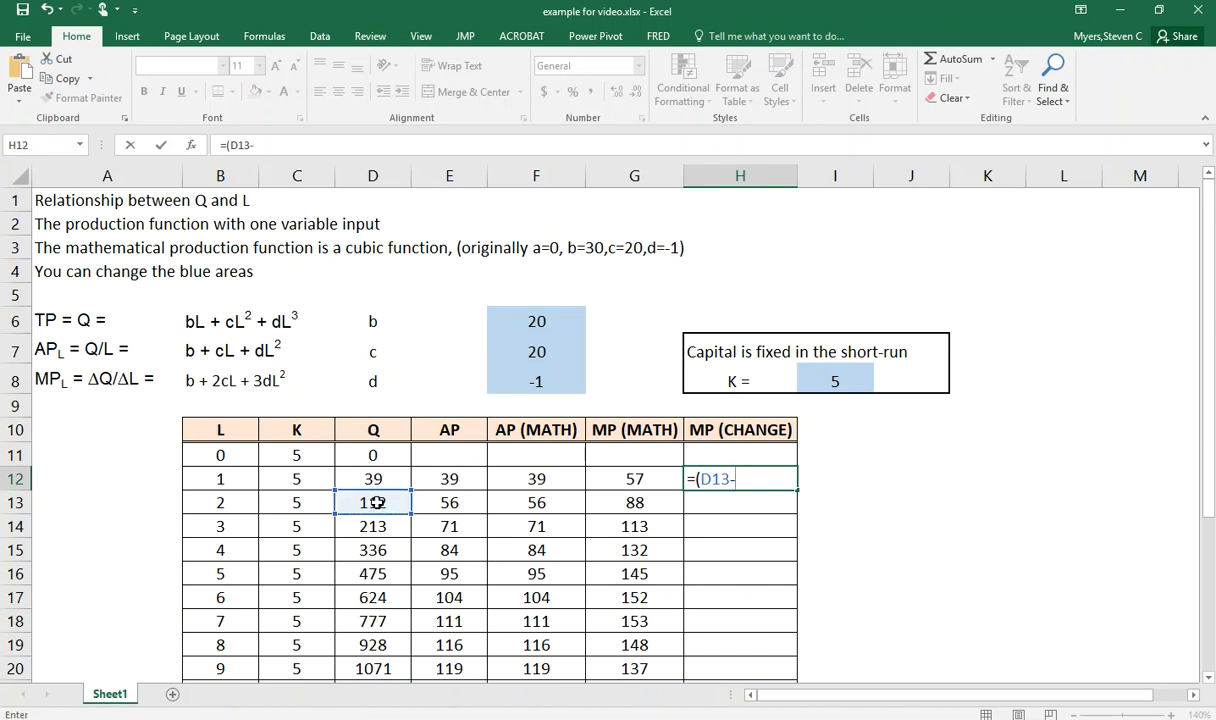
left_click(387, 455)
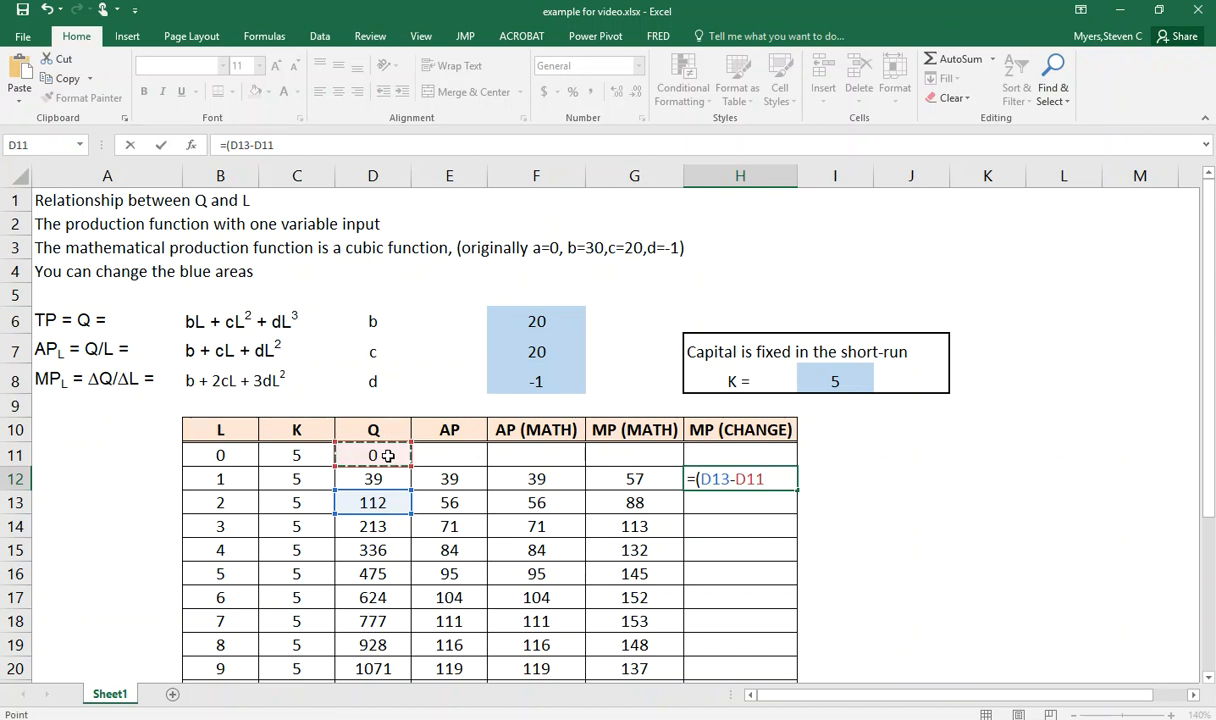
type(")/(")
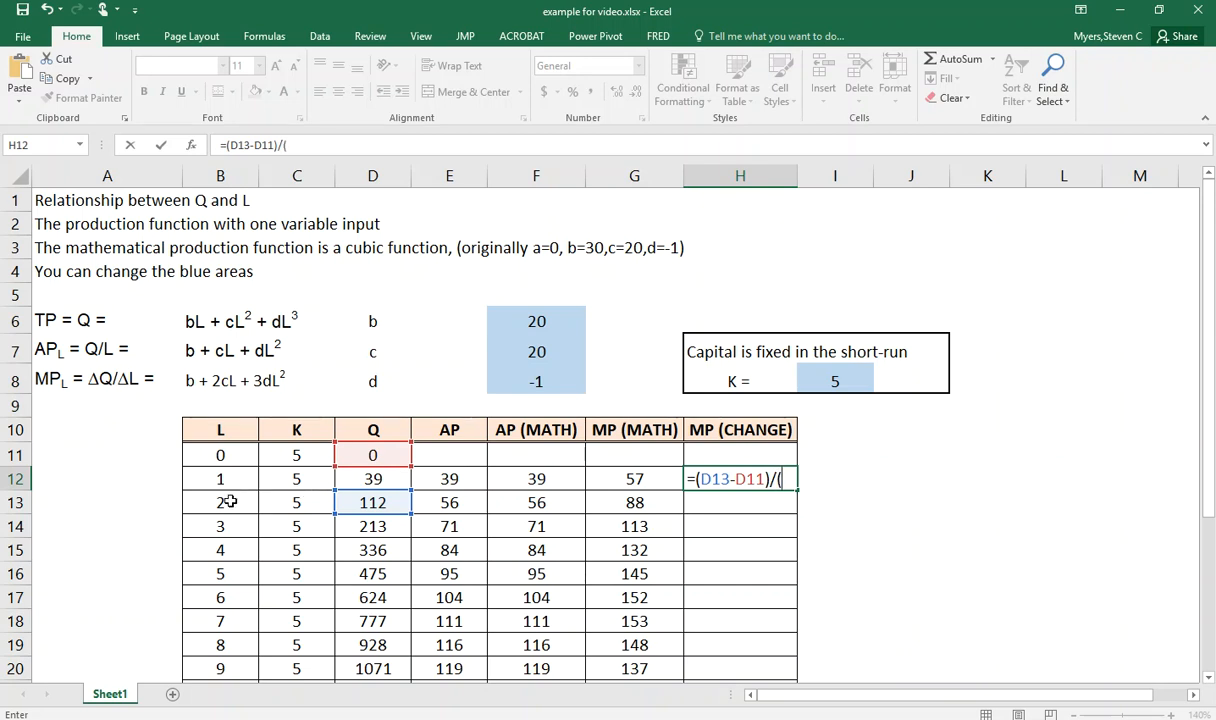
left_click(230, 502)
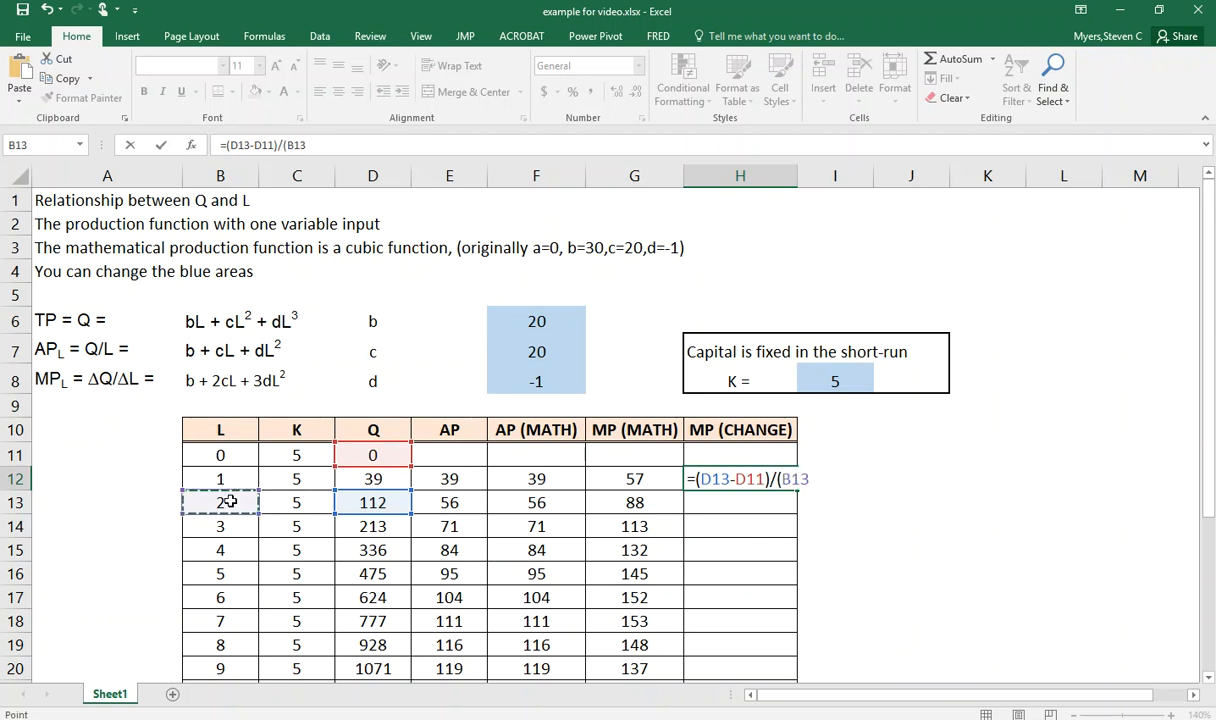
type("-")
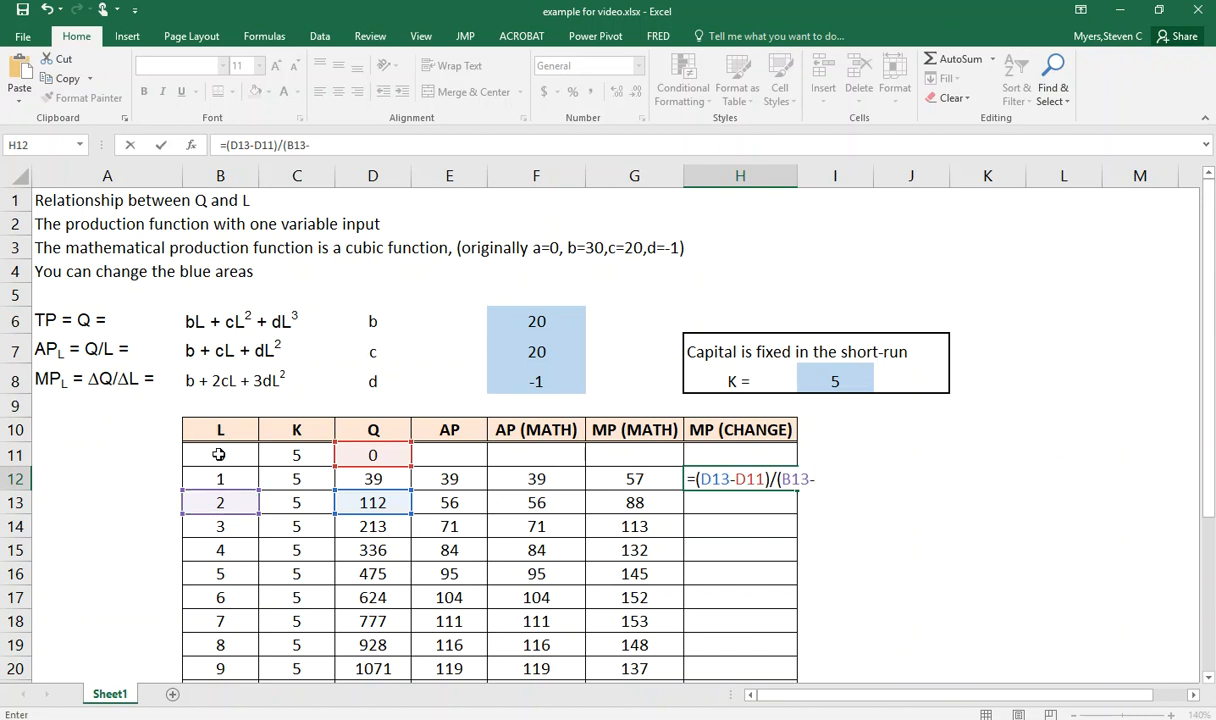
left_click(218, 455)
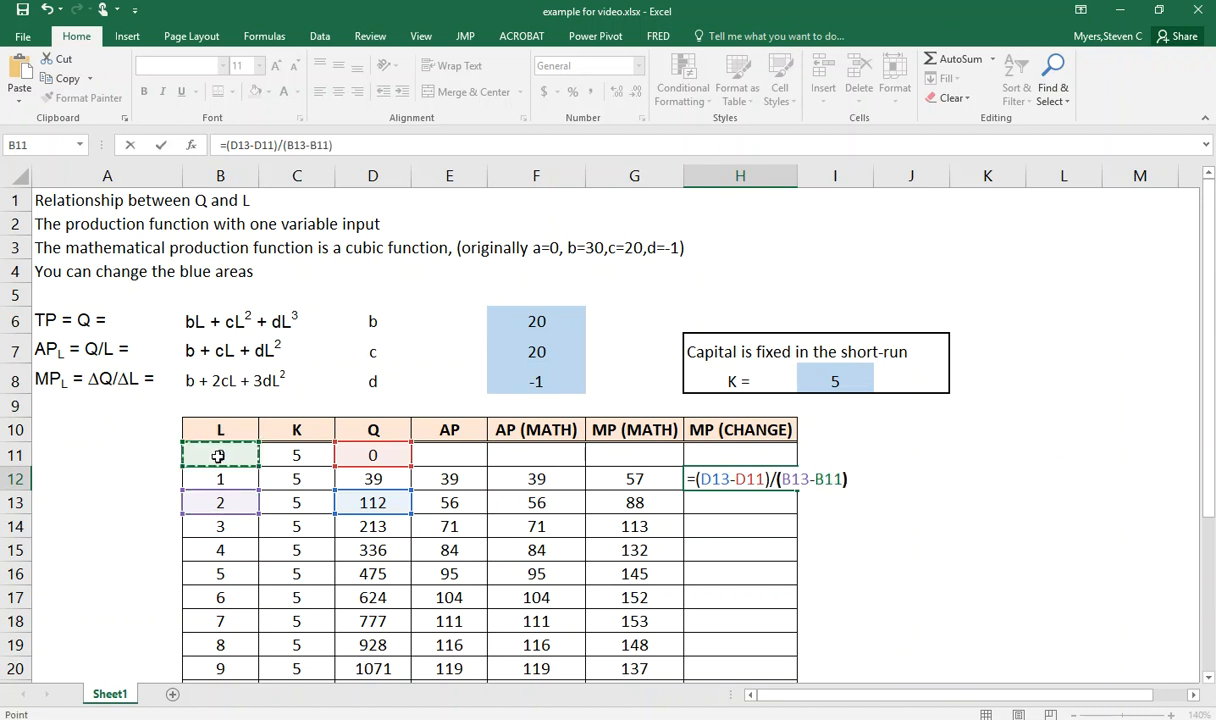
type(")")
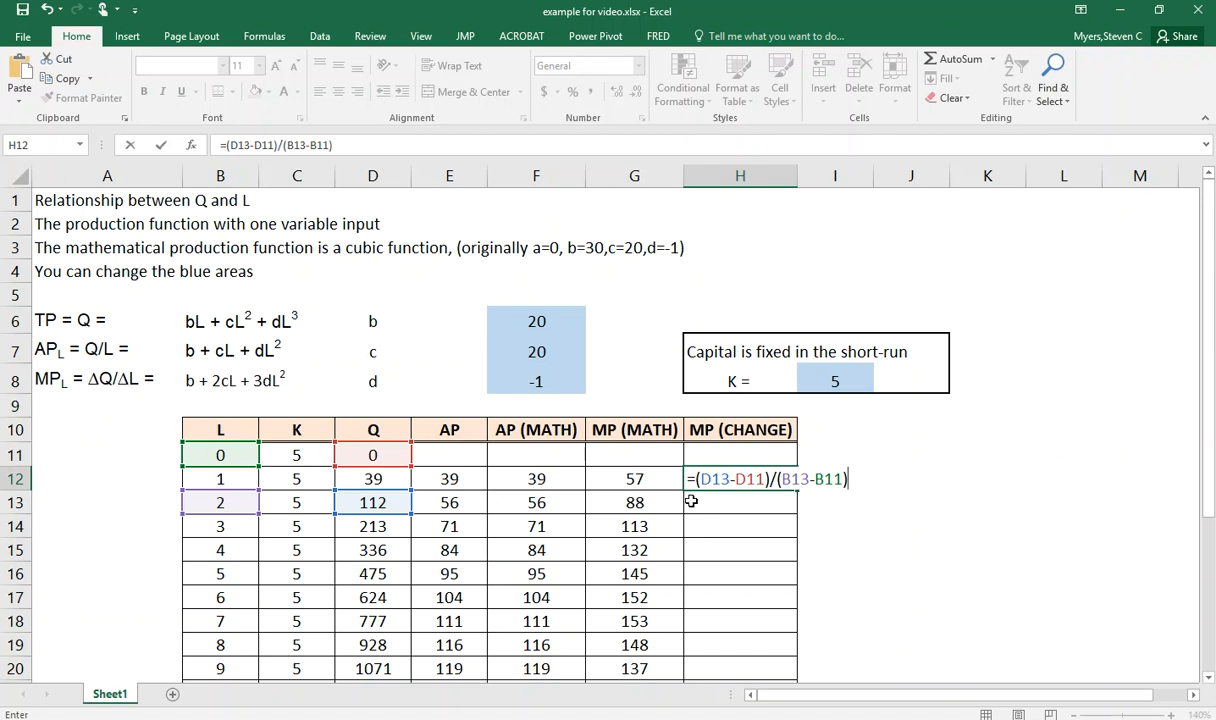
key("Return")
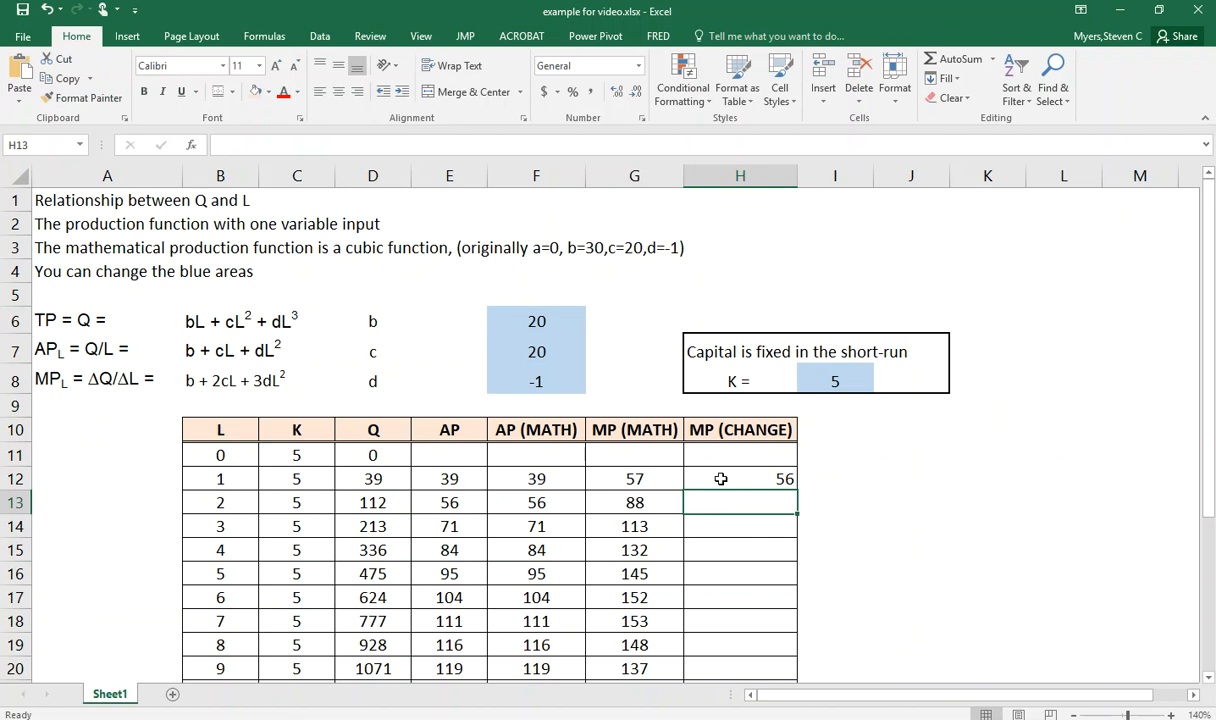
Center the contents of H12 and fill its formula down through H29
left_click(716, 477)
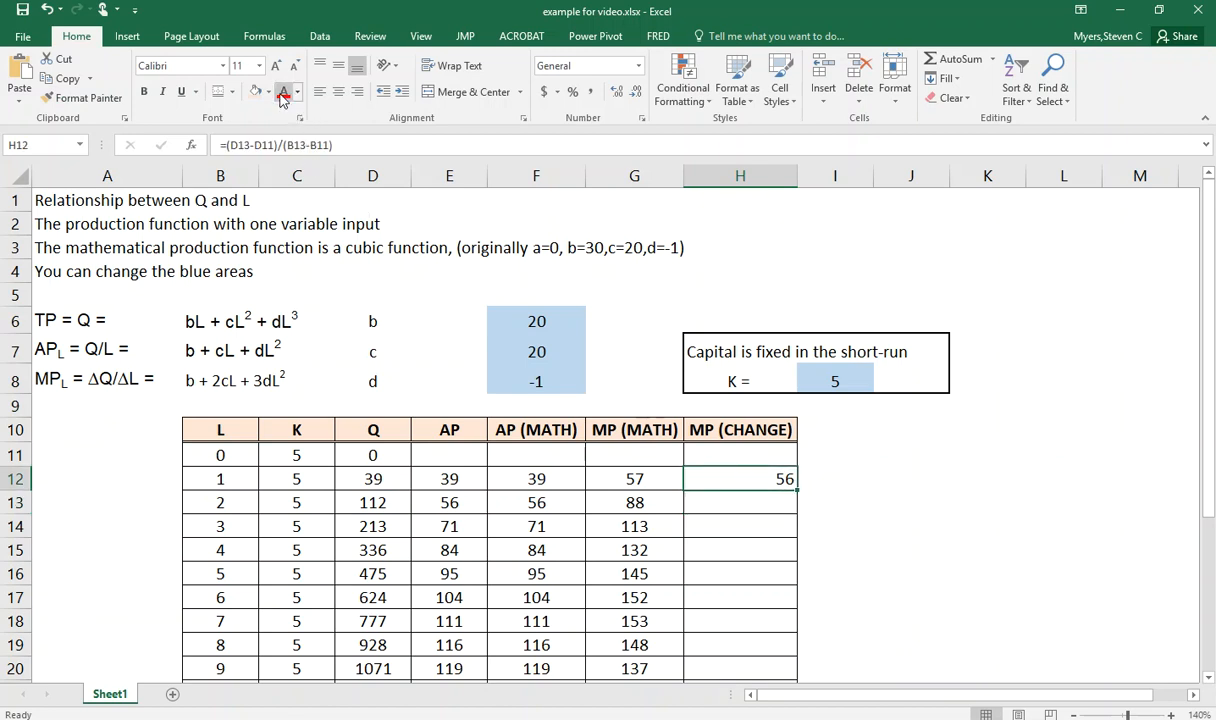
left_click(339, 92)
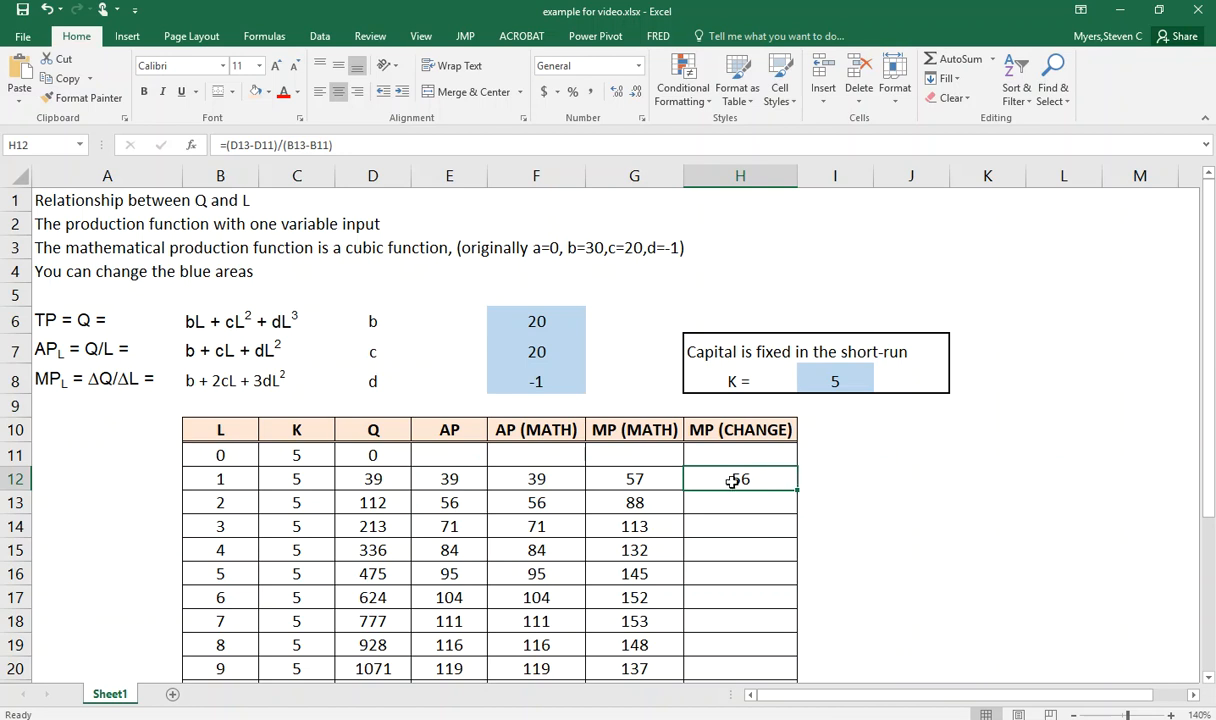
left_click_drag(798, 491, 774, 637)
left_click_drag(774, 640, 774, 640)
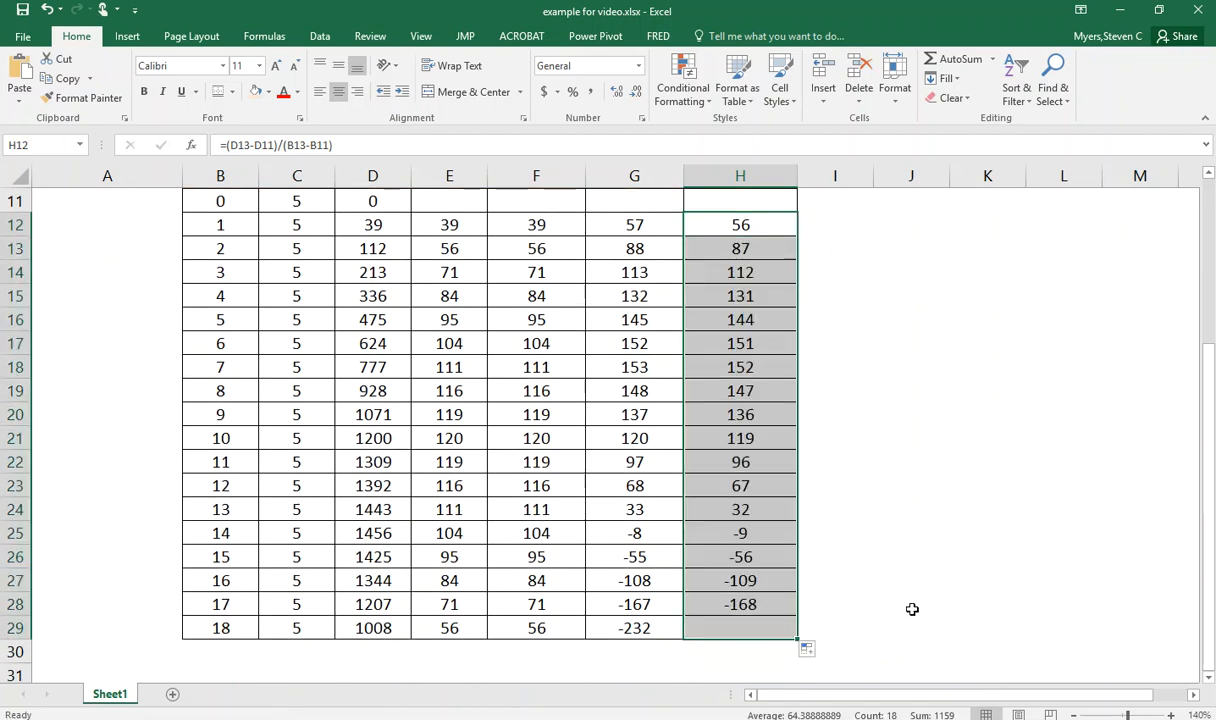
Clear the MP (CHANGE) formula in H29, the row for L = 18
scroll(907, 551, "up", 1)
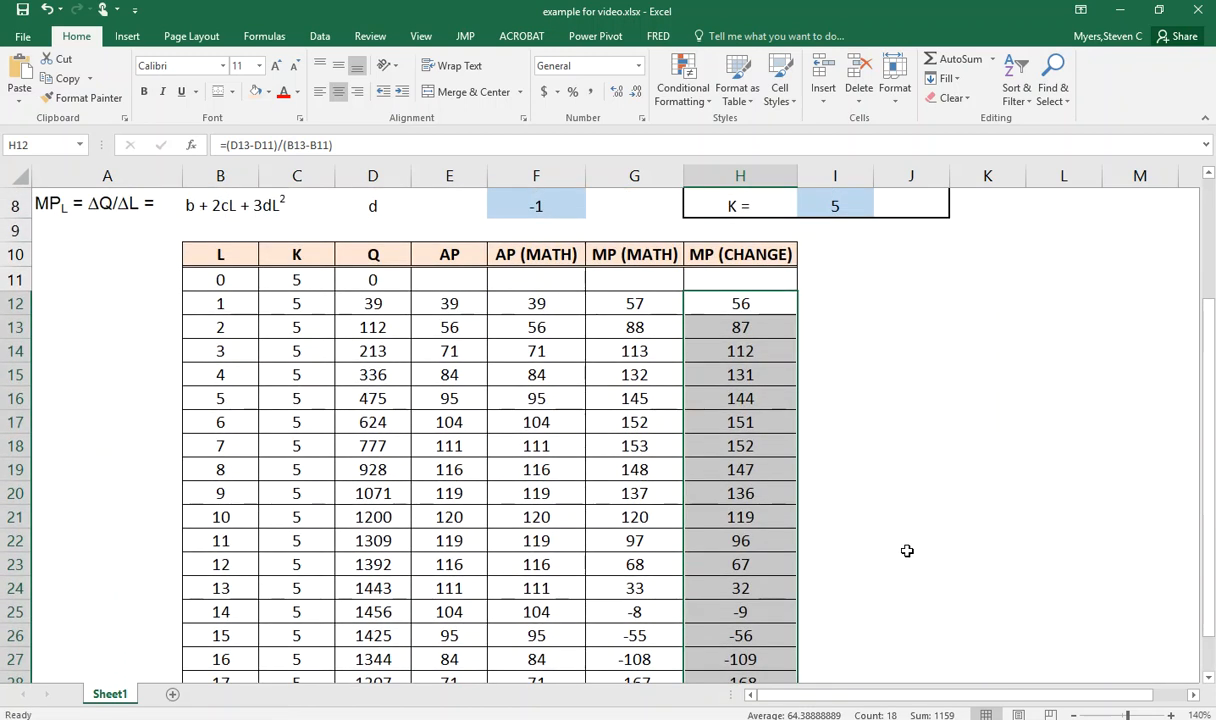
scroll(900, 560, "down", 1)
left_click(737, 628)
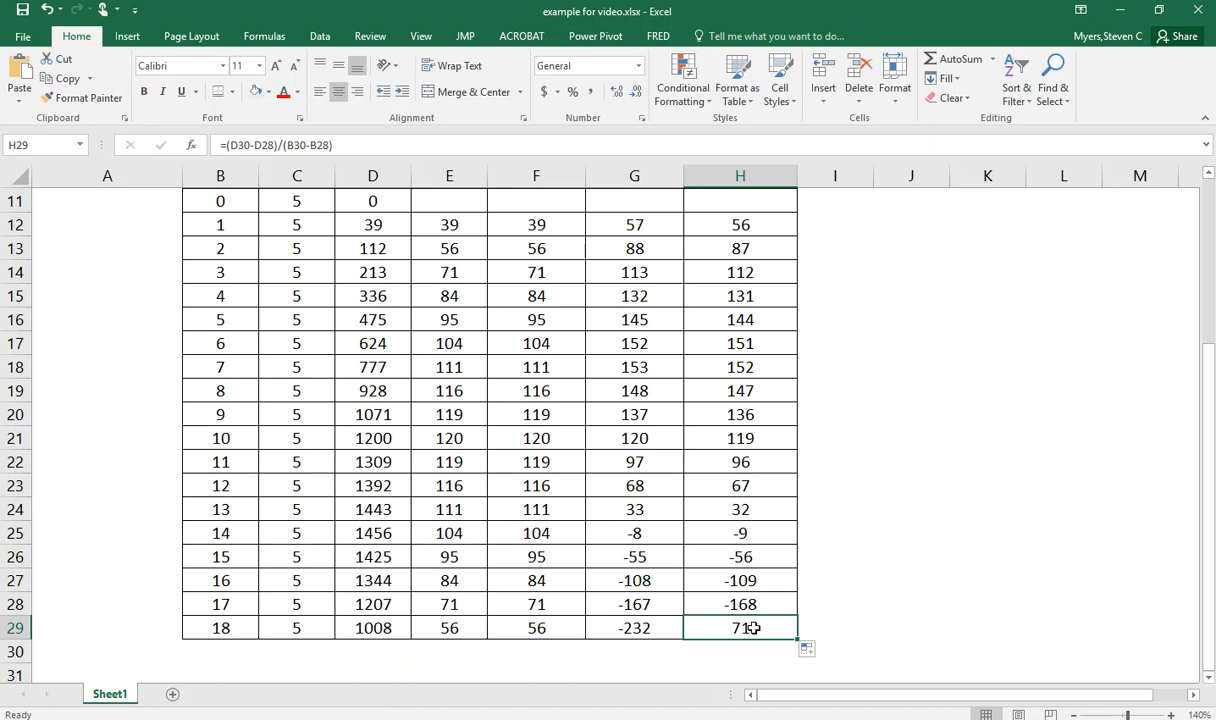
key("Delete")
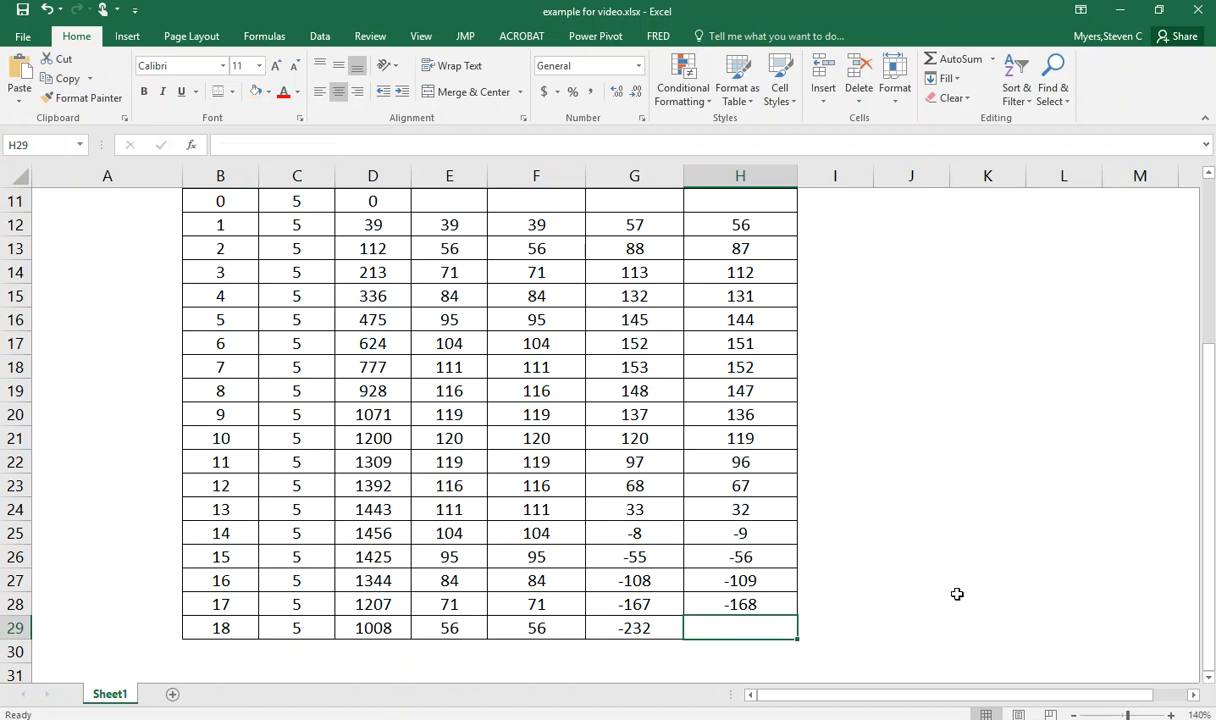
Review the whole production table, comparing the MP (MATH) and MP (CHANGE) columns from L = 1 to 18
scroll(920, 524, "up", 3)
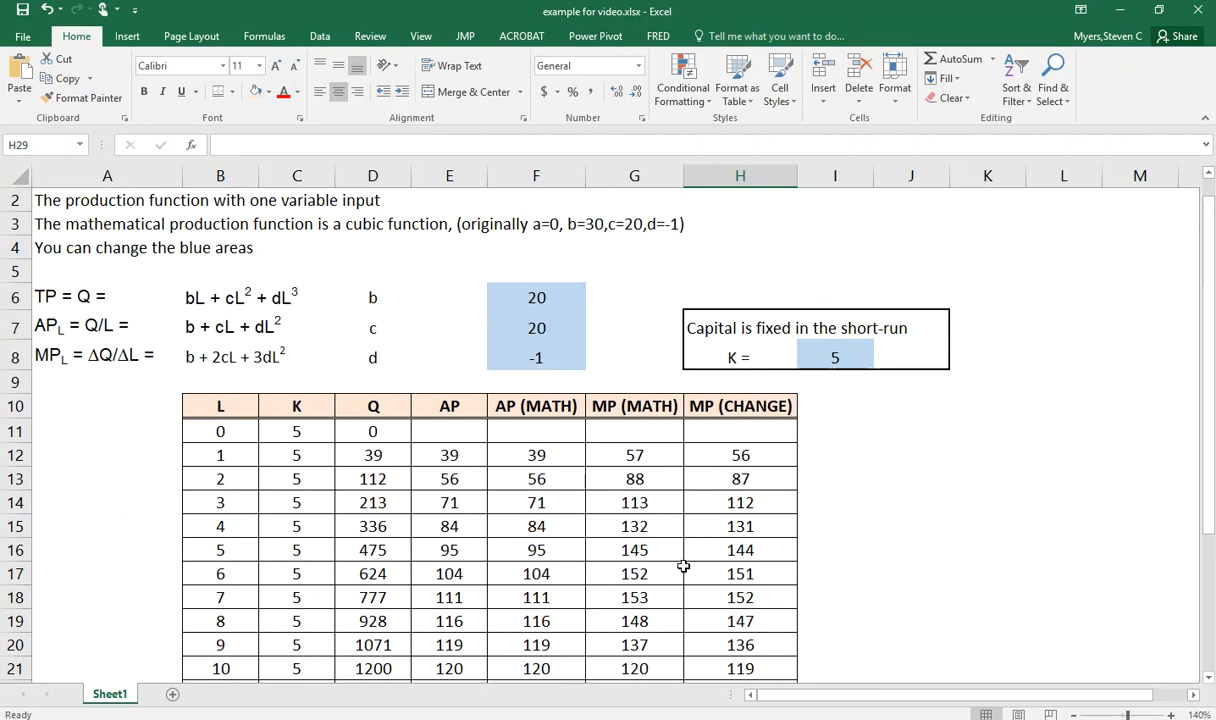
scroll(664, 606, "down", 1)
scroll(664, 606, "down", 2)
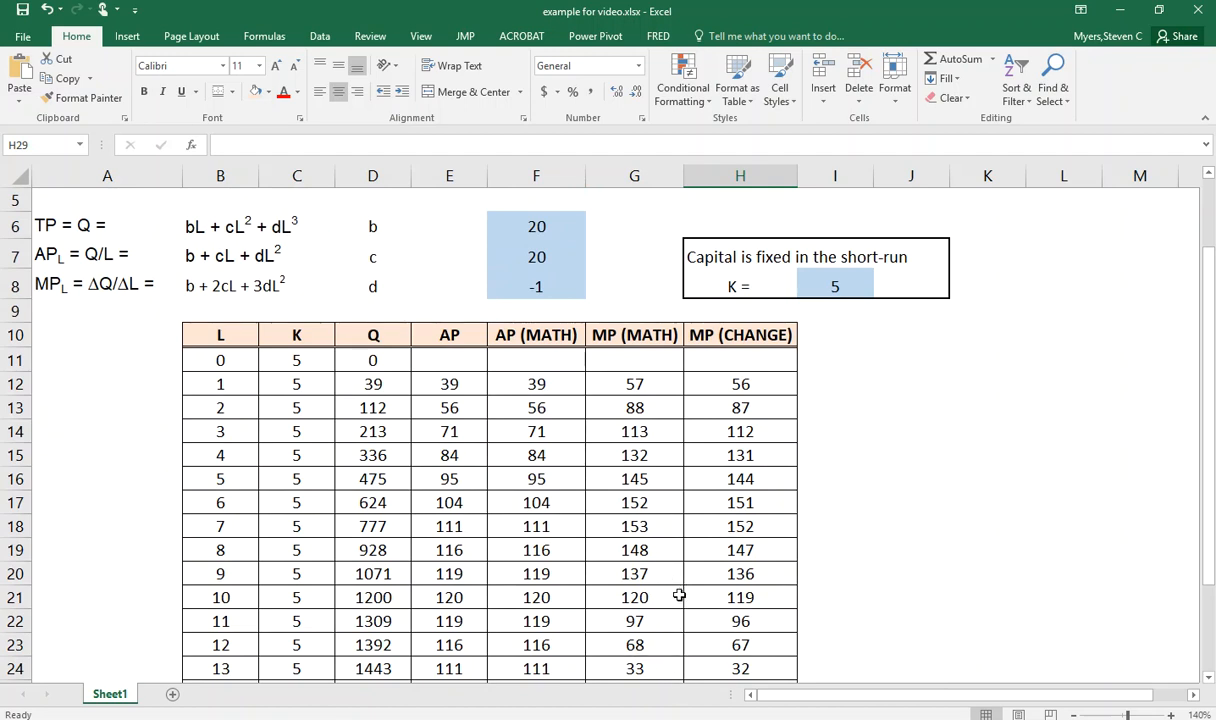
scroll(669, 603, "down", 1)
scroll(669, 603, "down", 2)
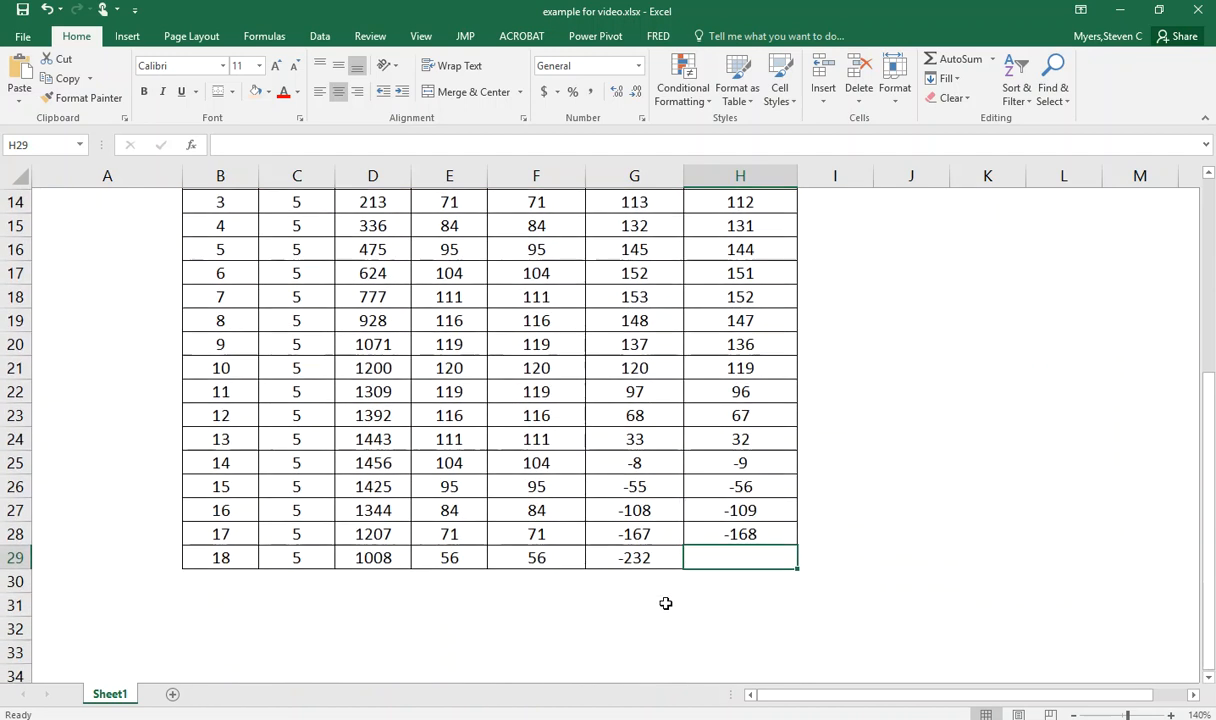
scroll(668, 604, "up", 1)
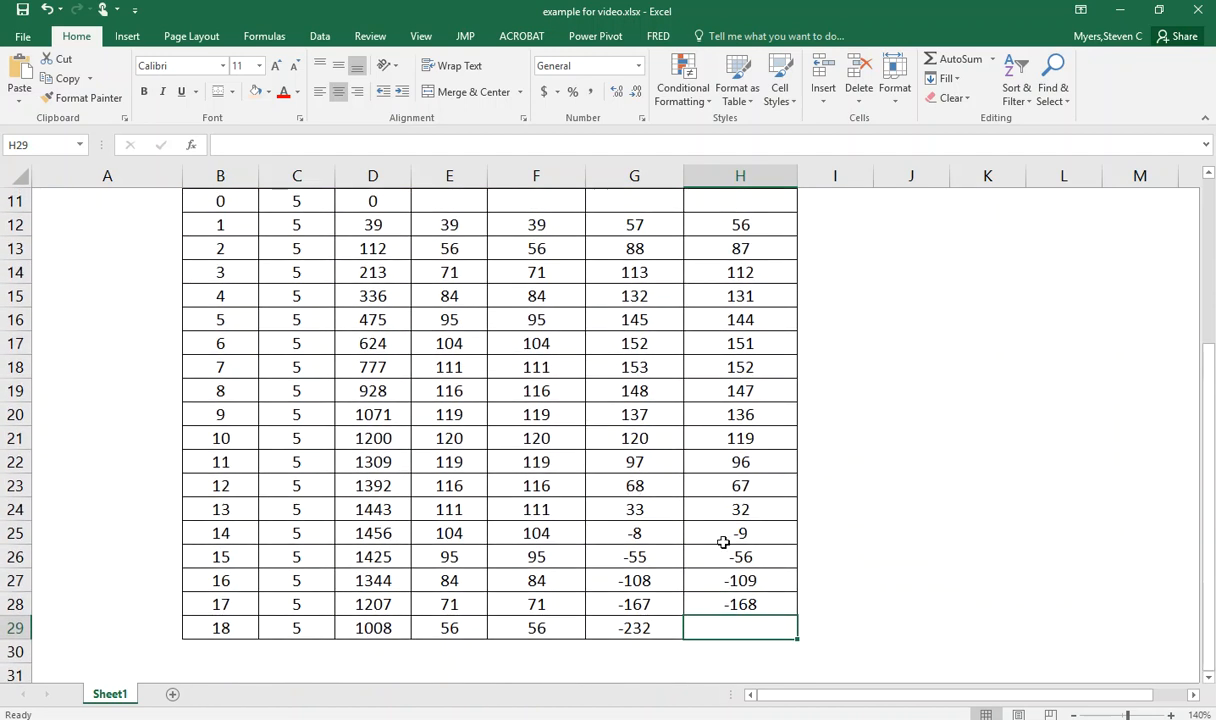
scroll(690, 440, "up", 2)
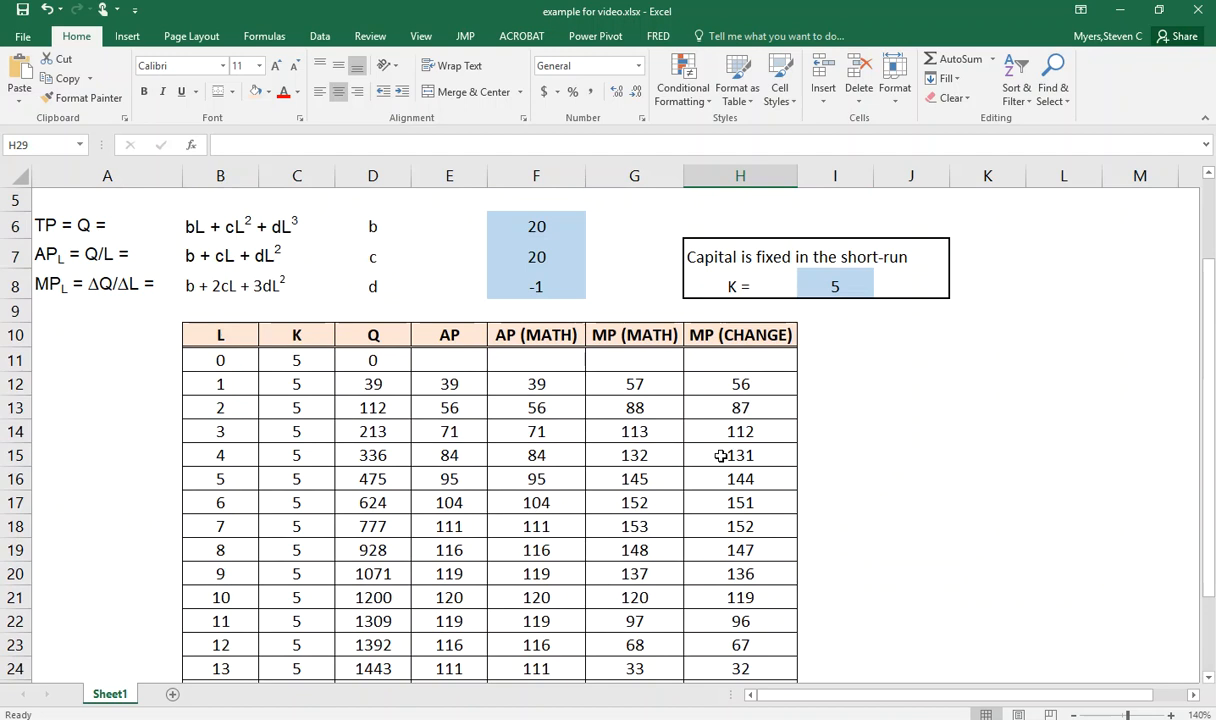
scroll(715, 475, "up", 1)
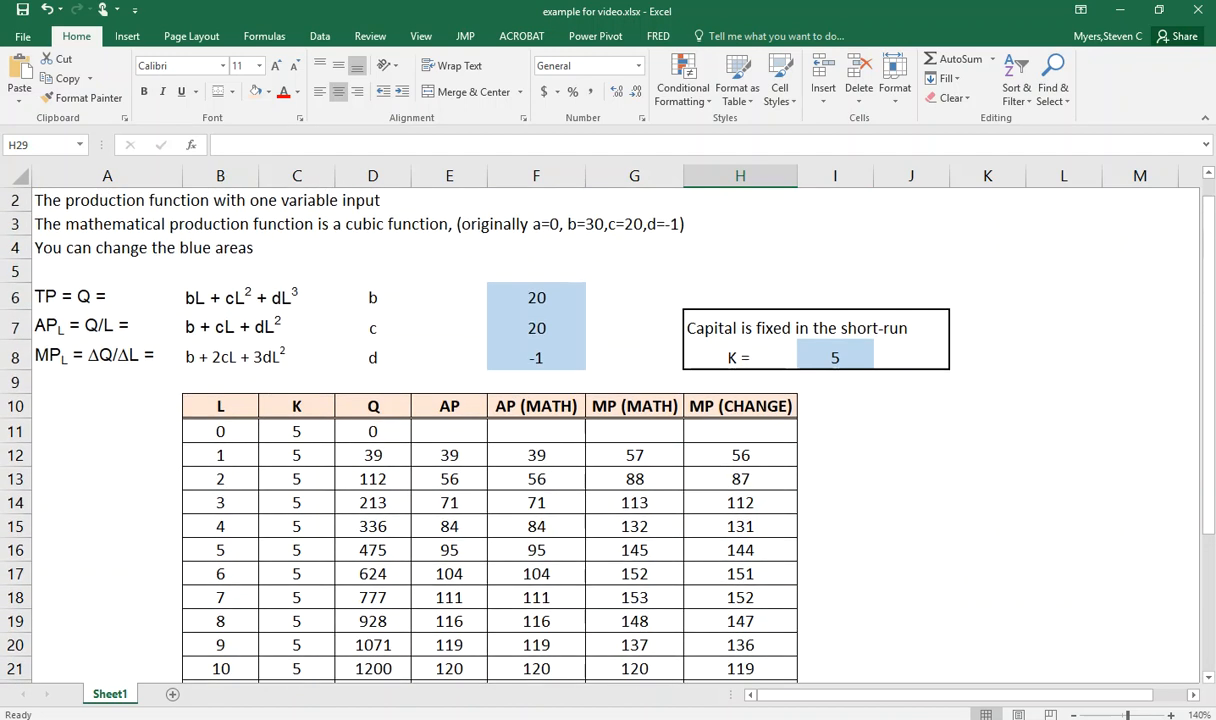
scroll(700, 400, "down", 5)
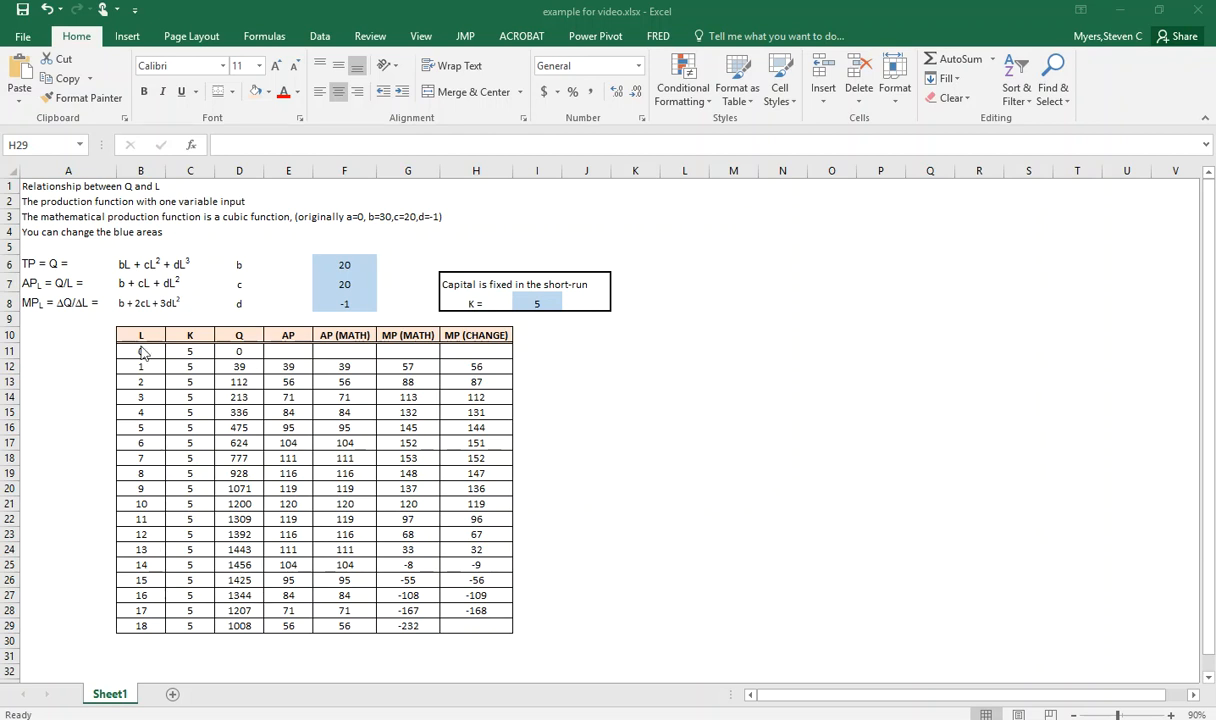
Rename the worksheet containing the production table as Tab1
double_click(111, 695)
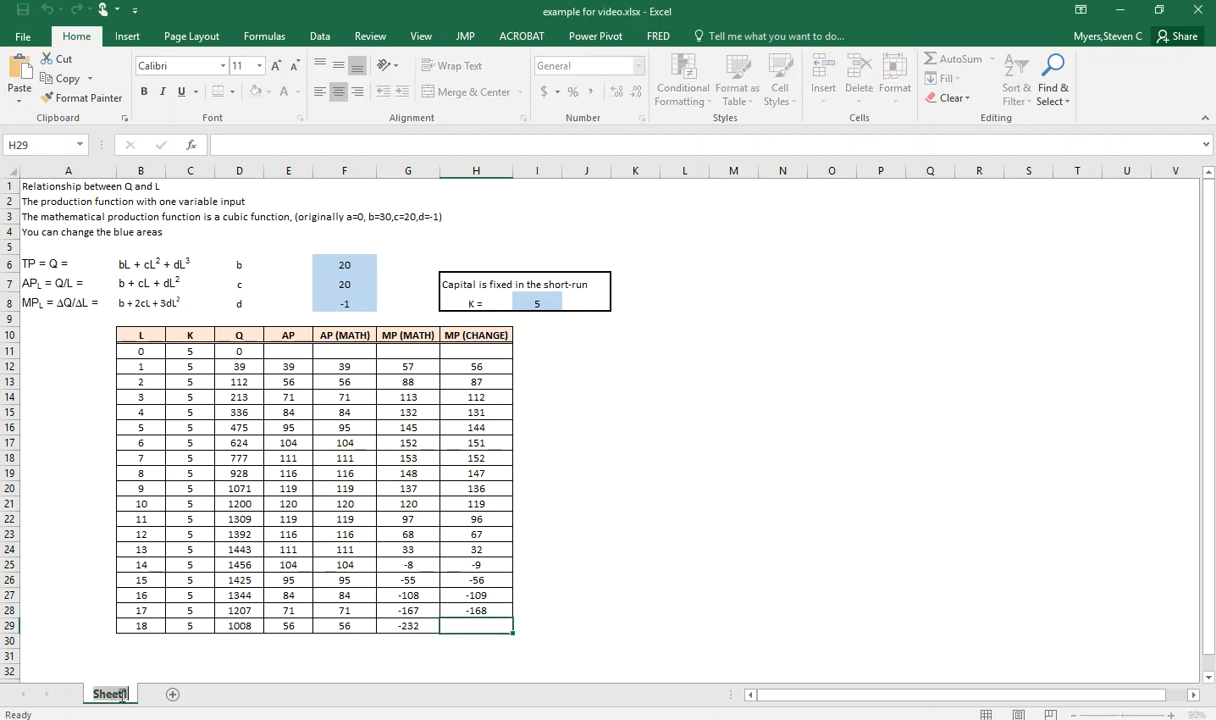
type("Tab1")
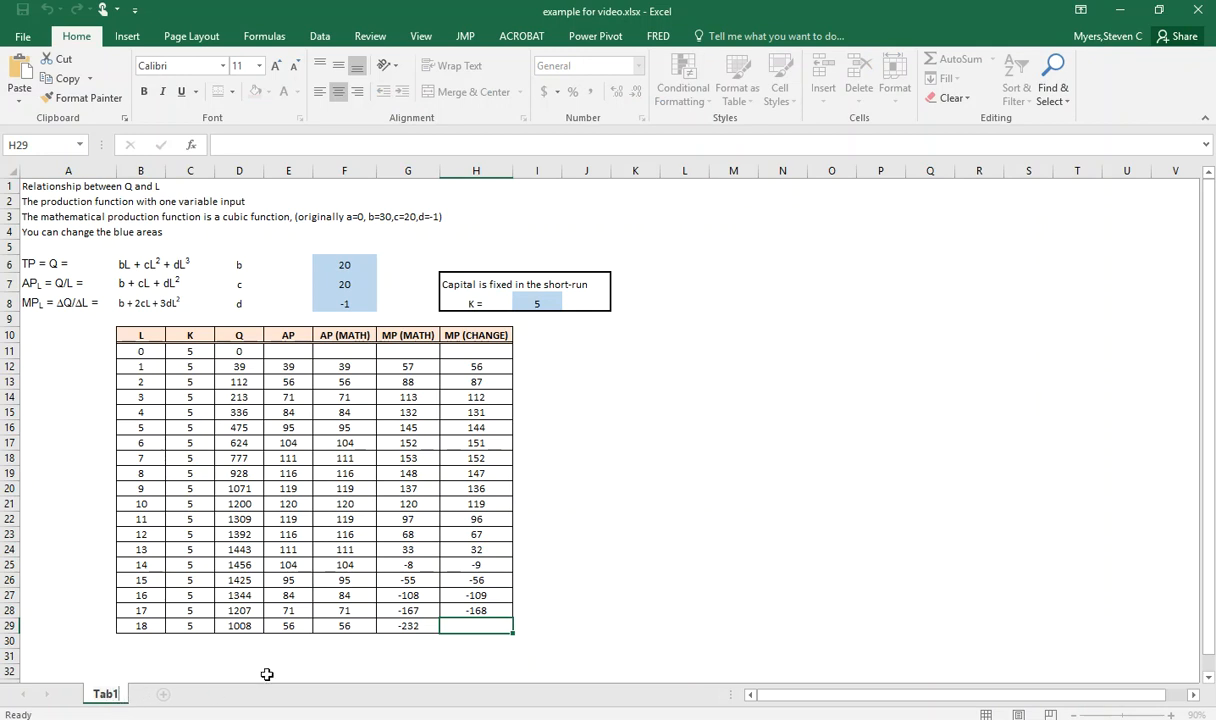
left_click(583, 521)
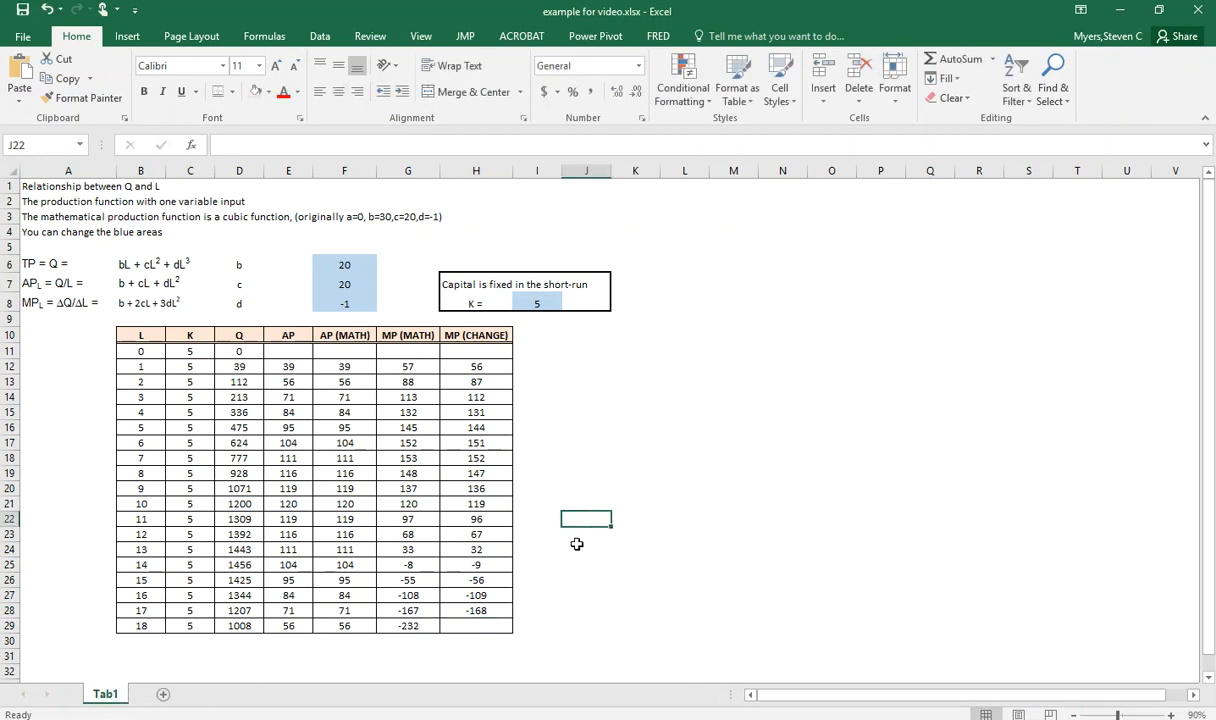
Add a new worksheet and name it Tab2
left_click(164, 695)
double_click(169, 697)
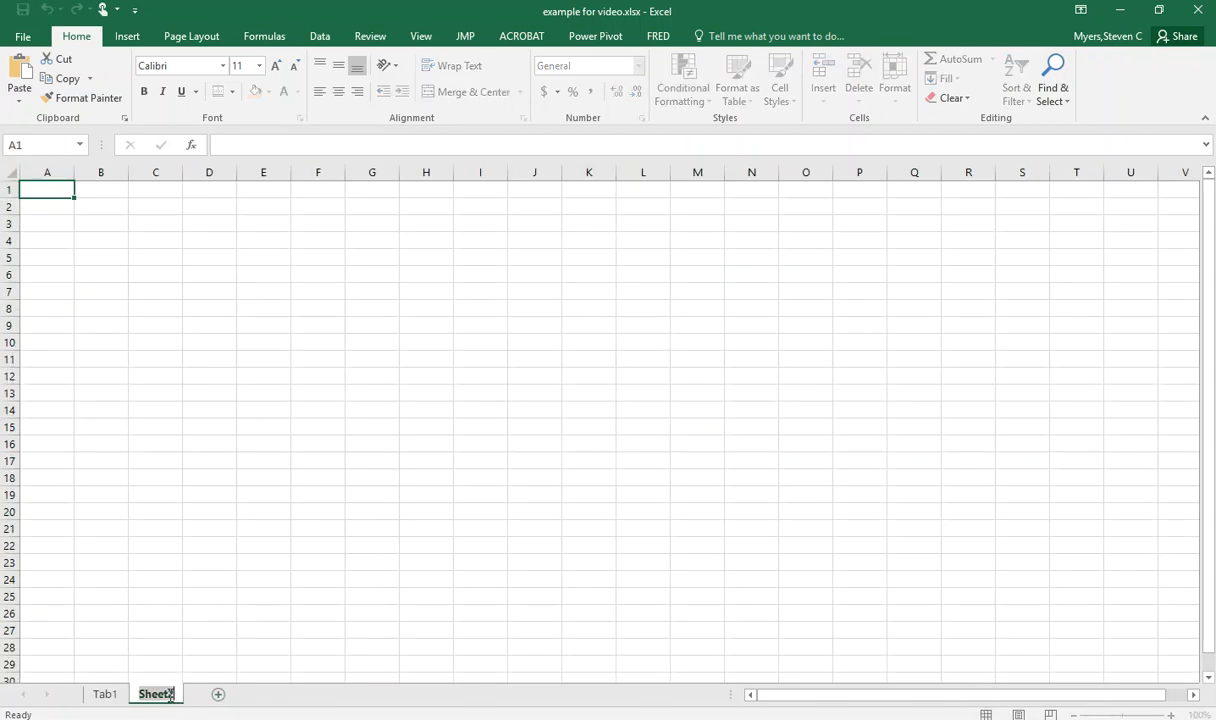
type("Tab2")
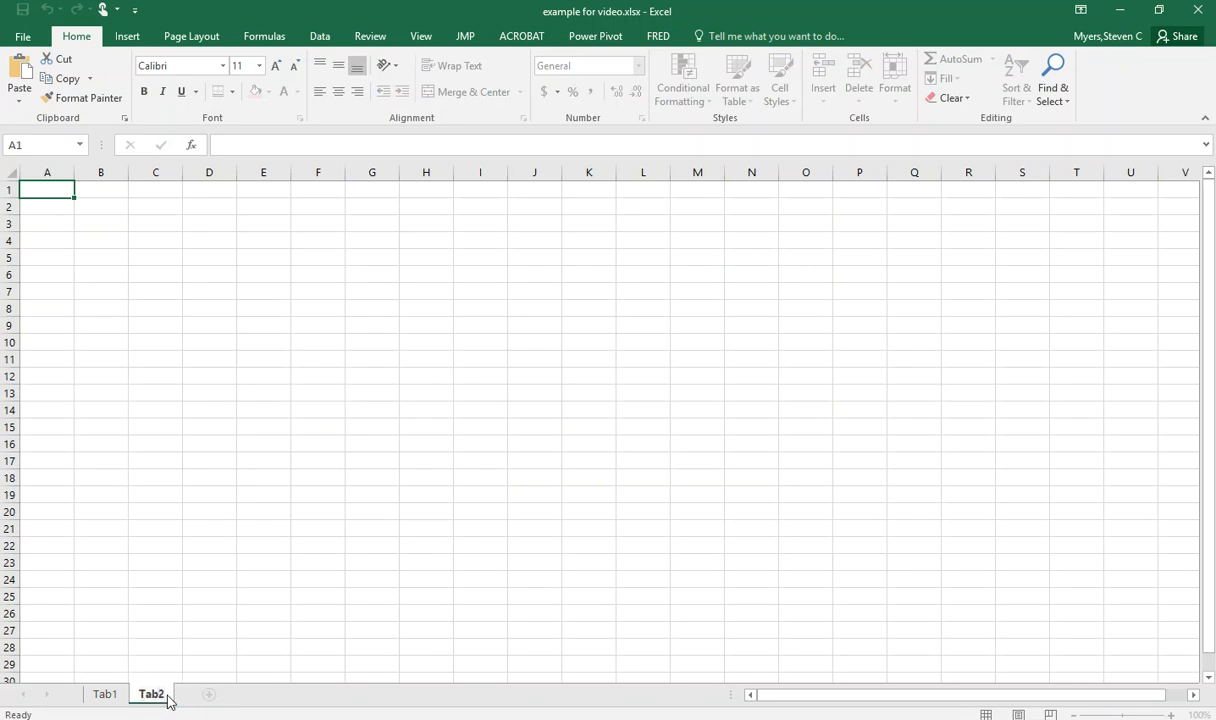
On Tab1, insert a basic 2-D line chart from the production table range C10:H29
left_click(104, 696)
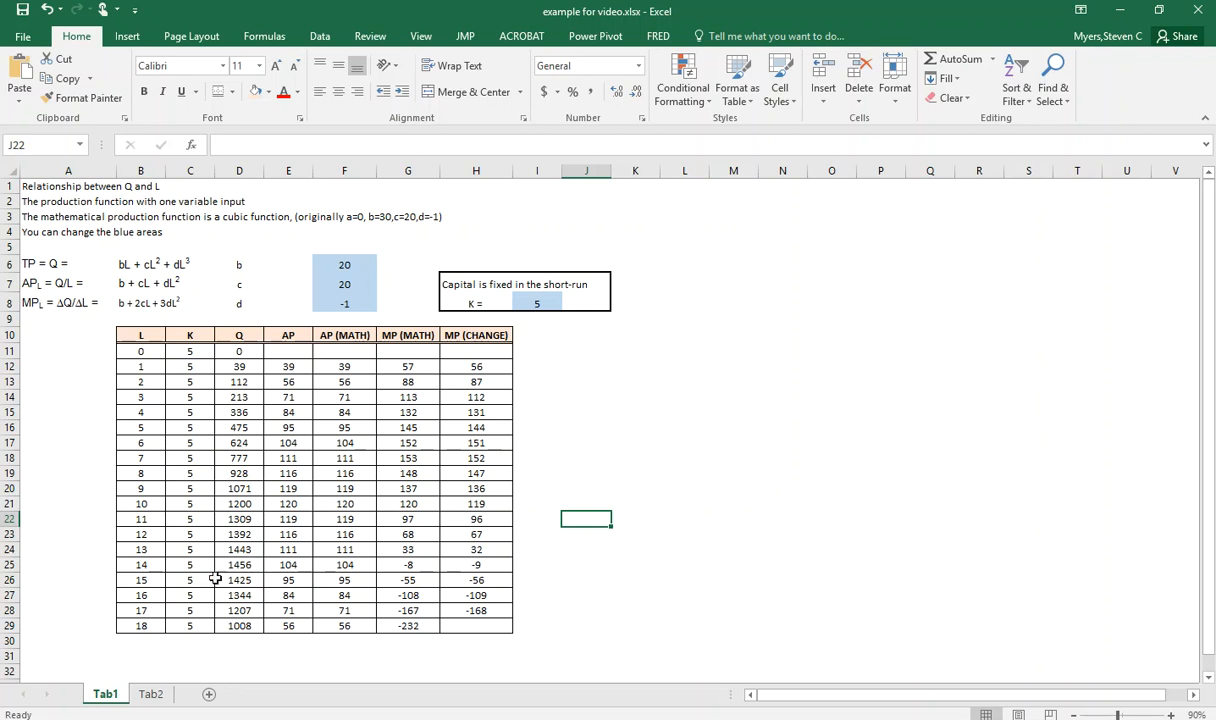
left_click_drag(190, 336, 468, 625)
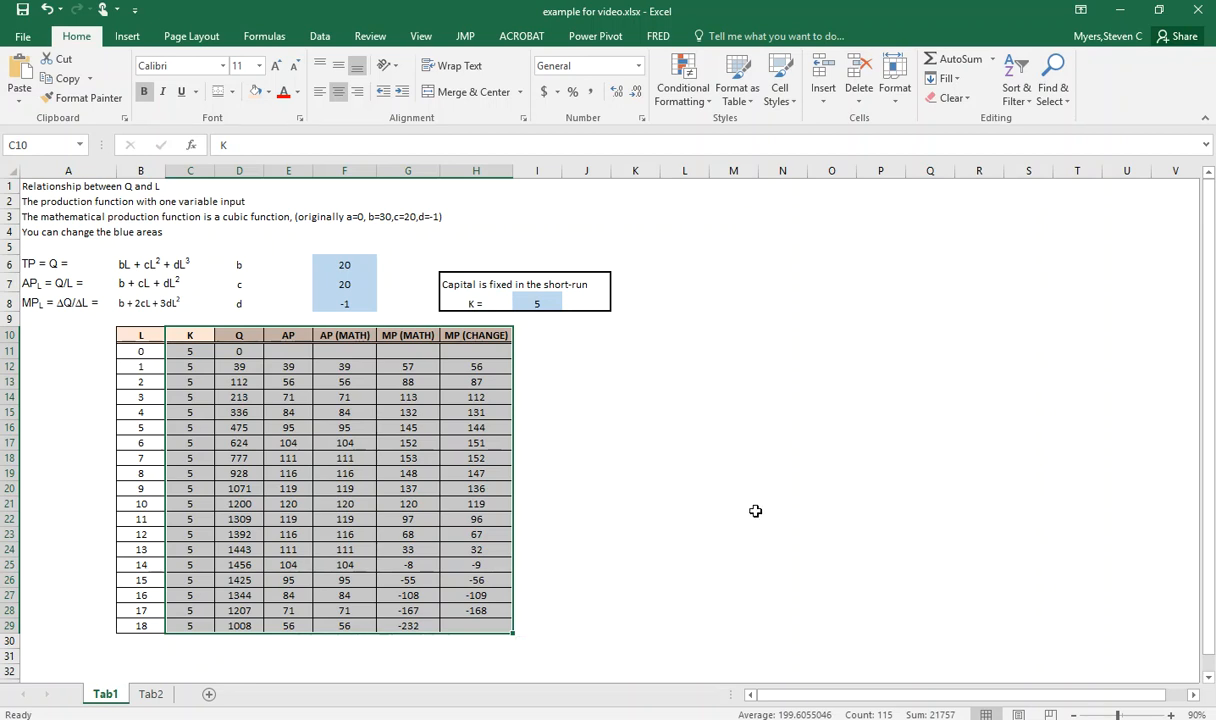
left_click(128, 40)
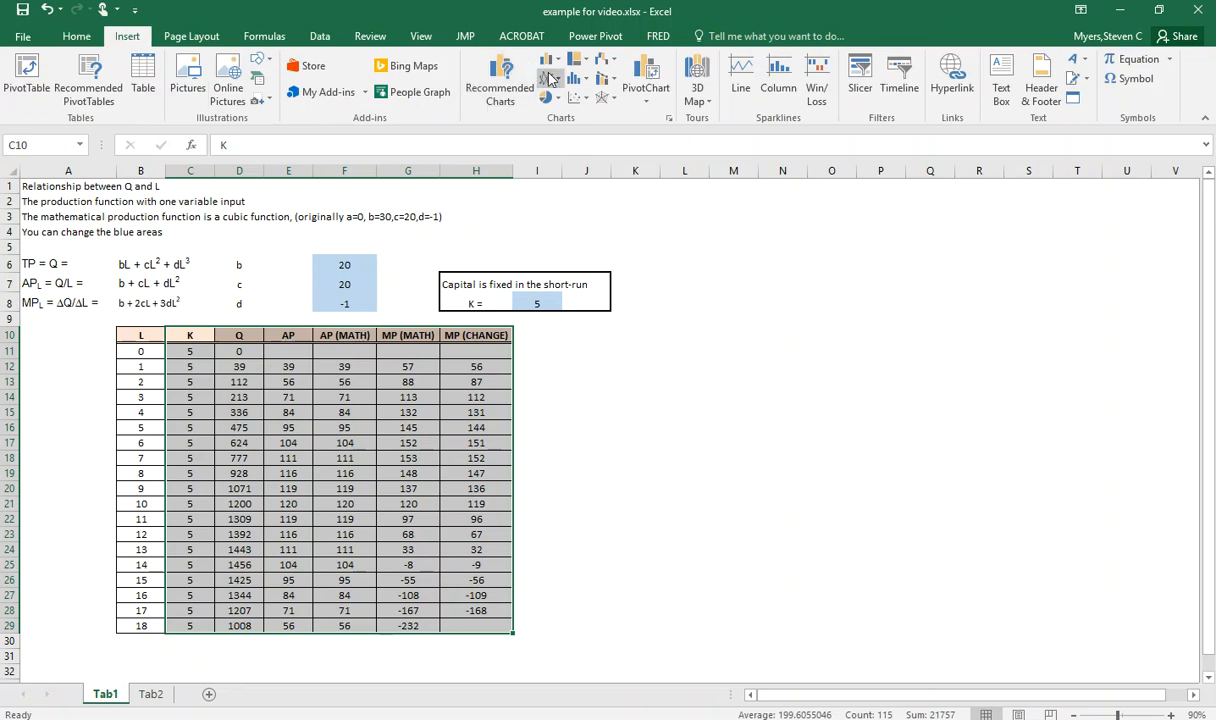
left_click(558, 79)
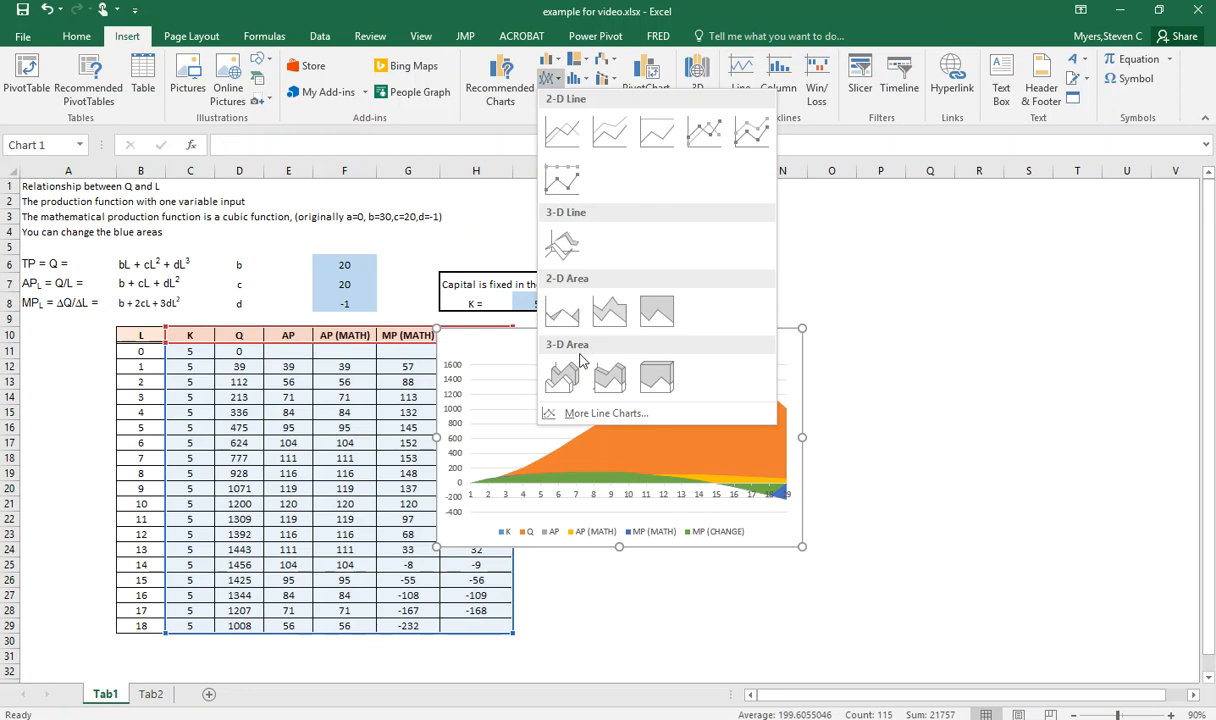
left_click(561, 147)
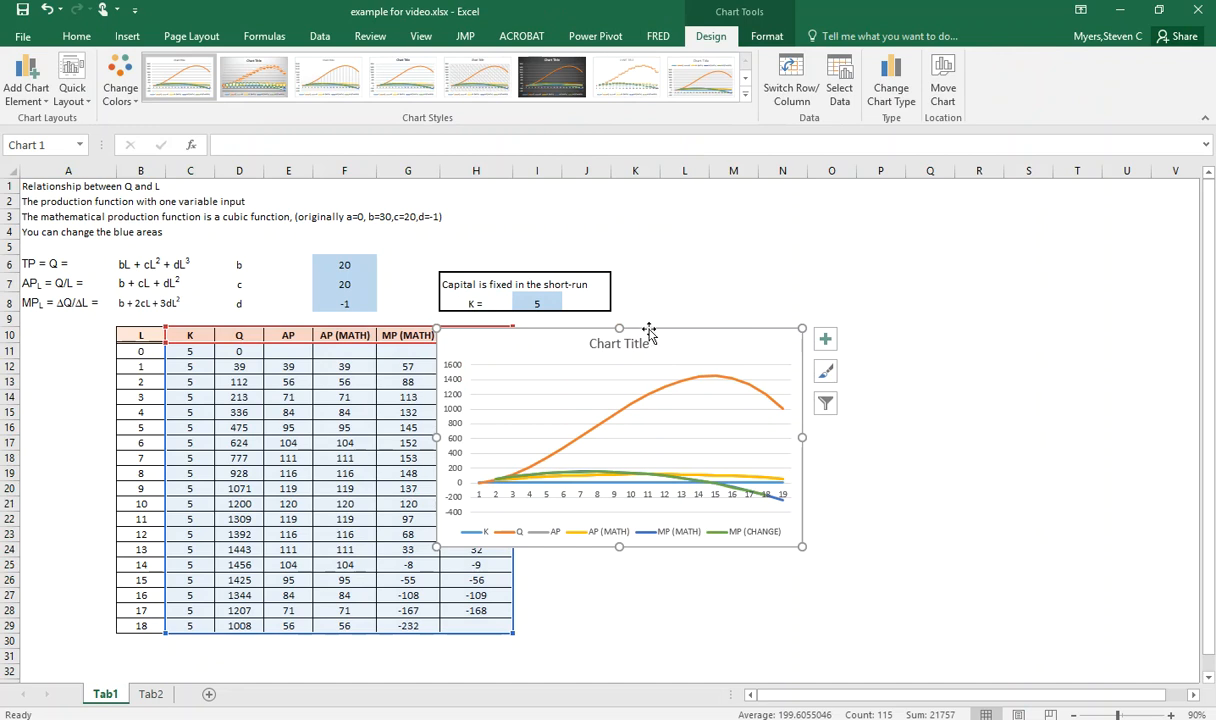
Move the line chart clear of the production table and enlarge it to span about columns L to T, rows 4 to 28
left_click_drag(614, 329, 868, 232)
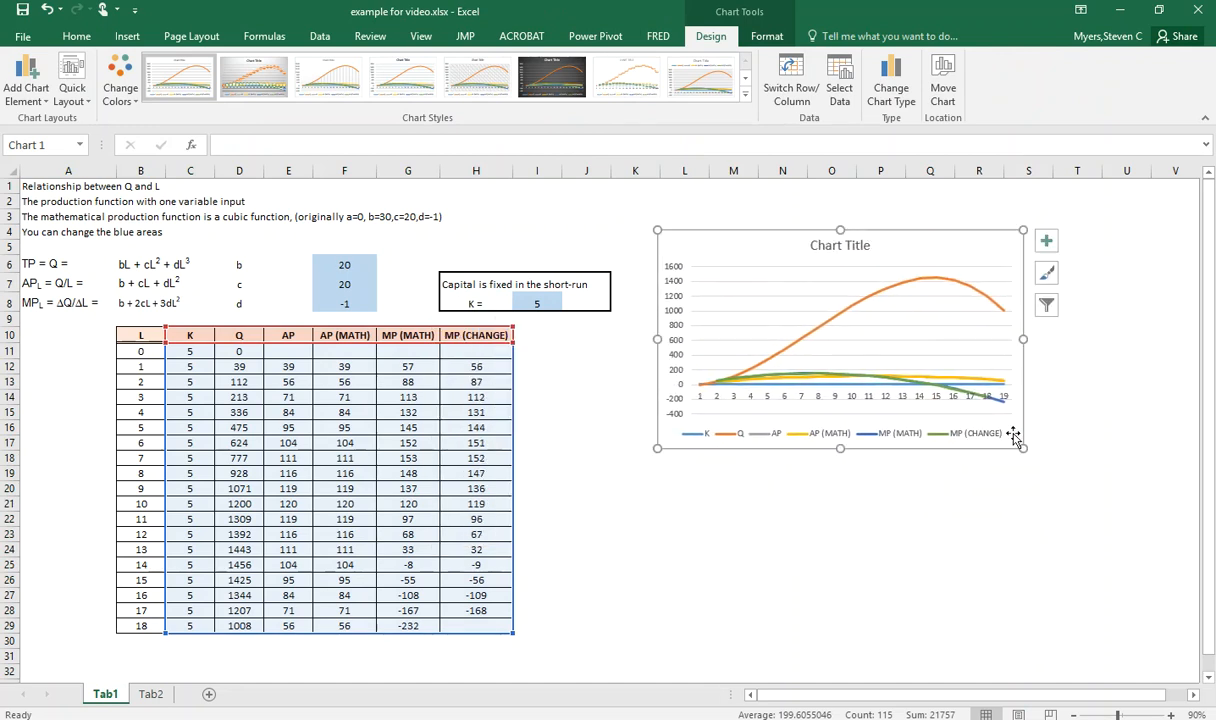
left_click_drag(1020, 446, 1097, 617)
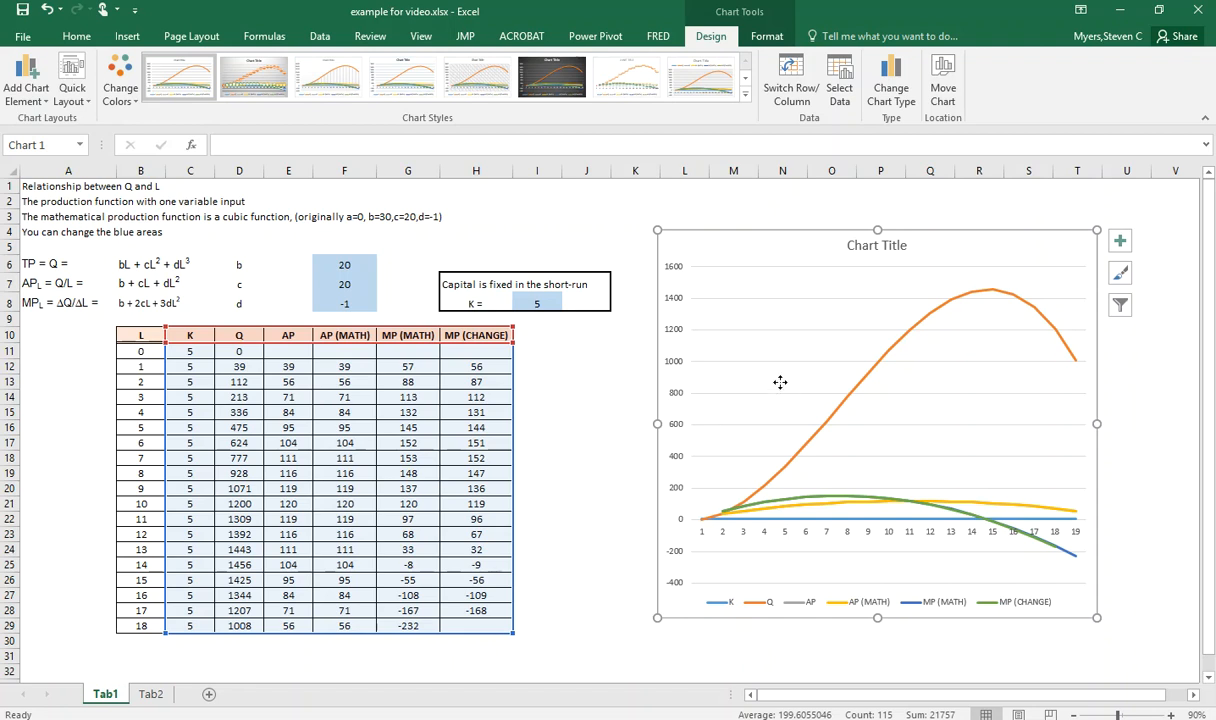
left_click(586, 397)
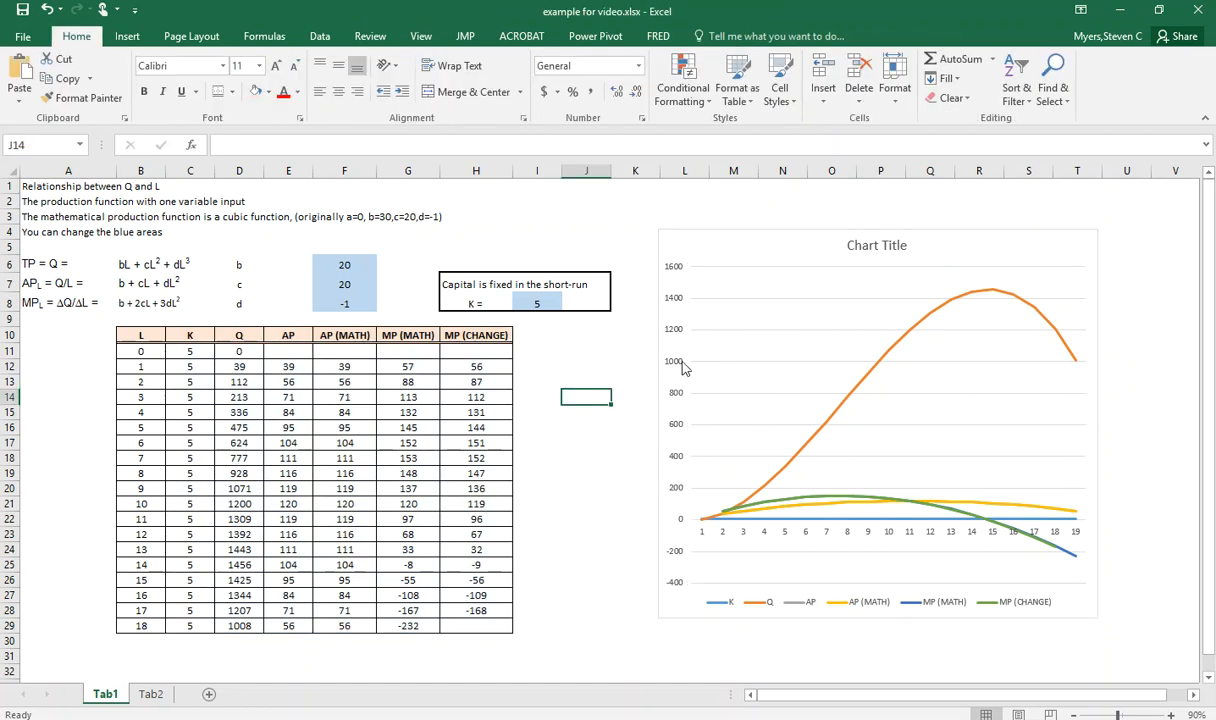
Narrow the chart so it ends near column R and remove its gridlines
left_click(915, 378)
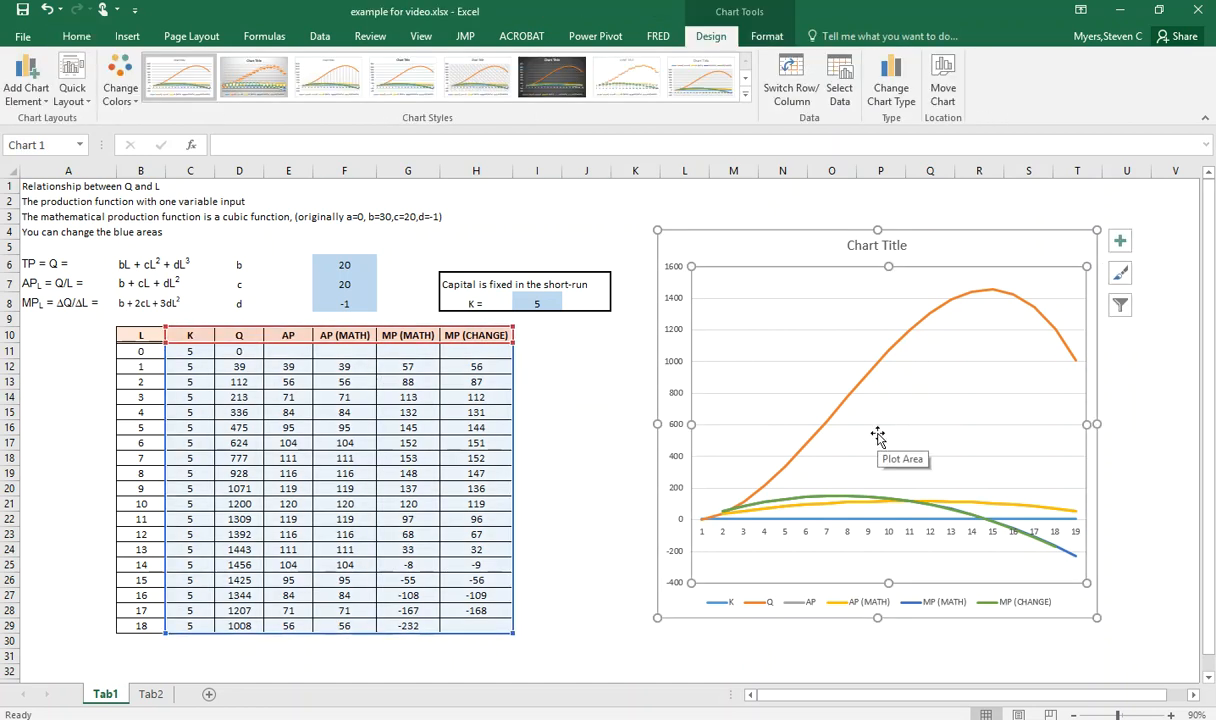
left_click(1119, 244)
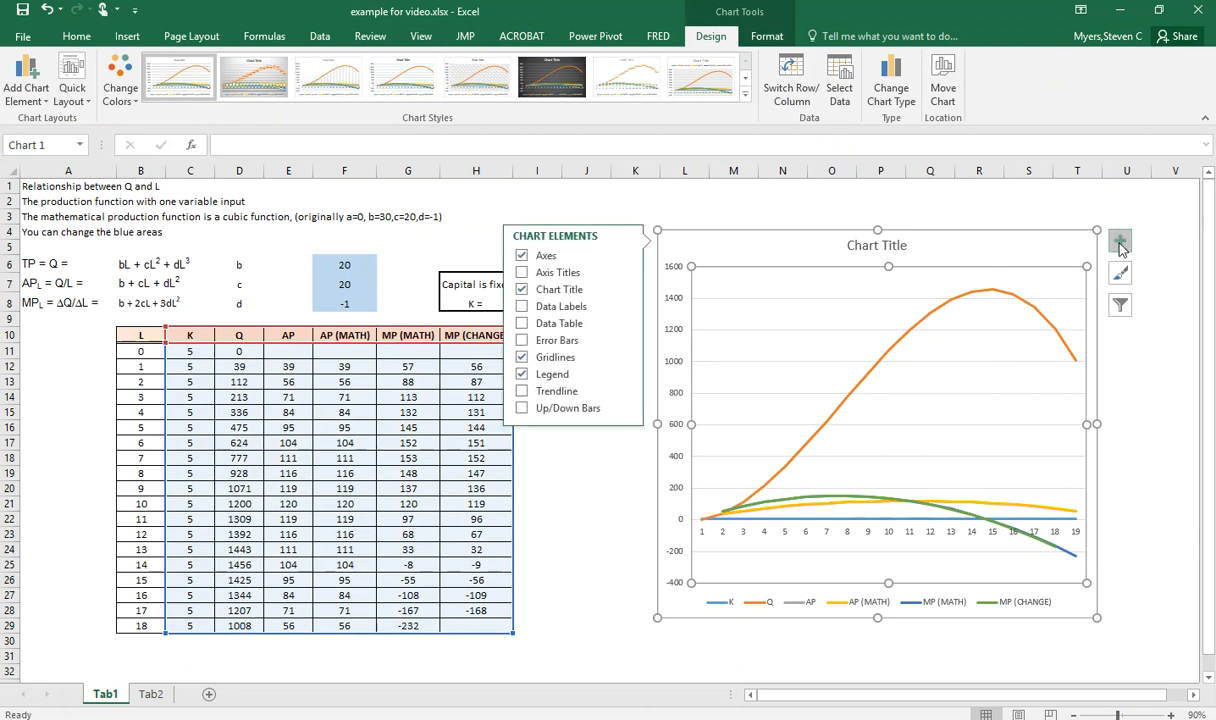
left_click(1120, 244)
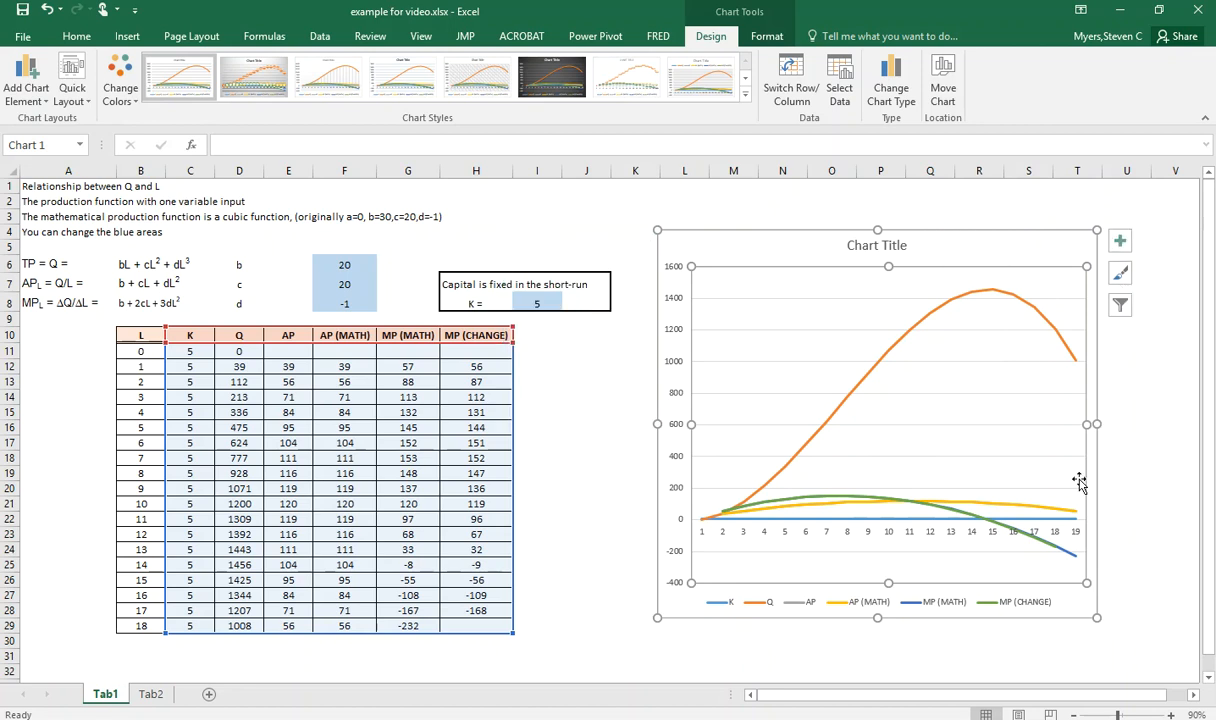
left_click(1098, 614)
left_click_drag(1098, 614, 1010, 602)
left_click(1033, 241)
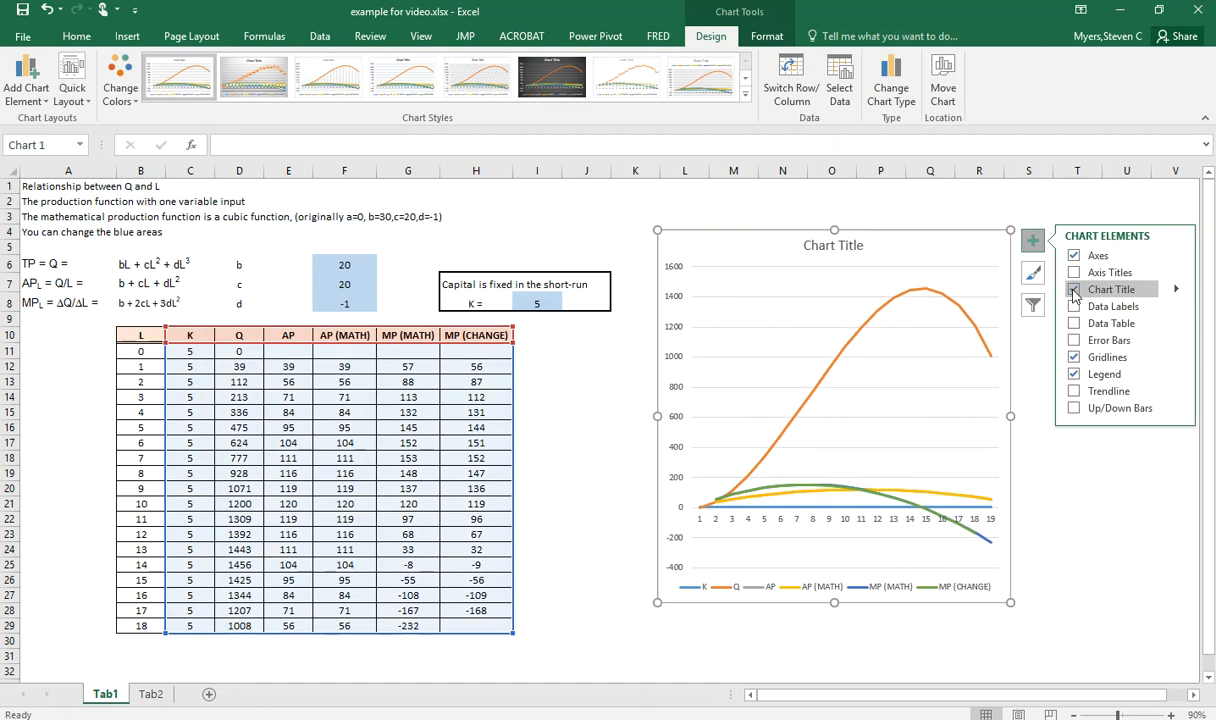
left_click(1073, 358)
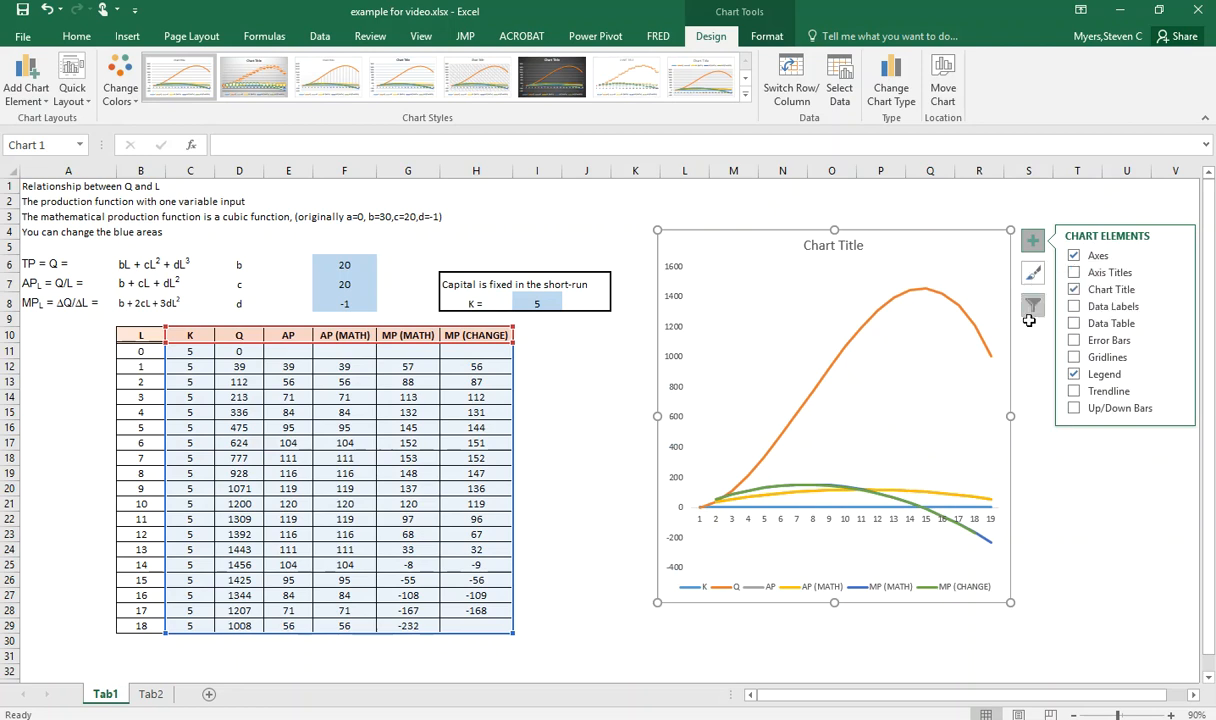
Browse the available chart styles for the line chart
left_click(1033, 276)
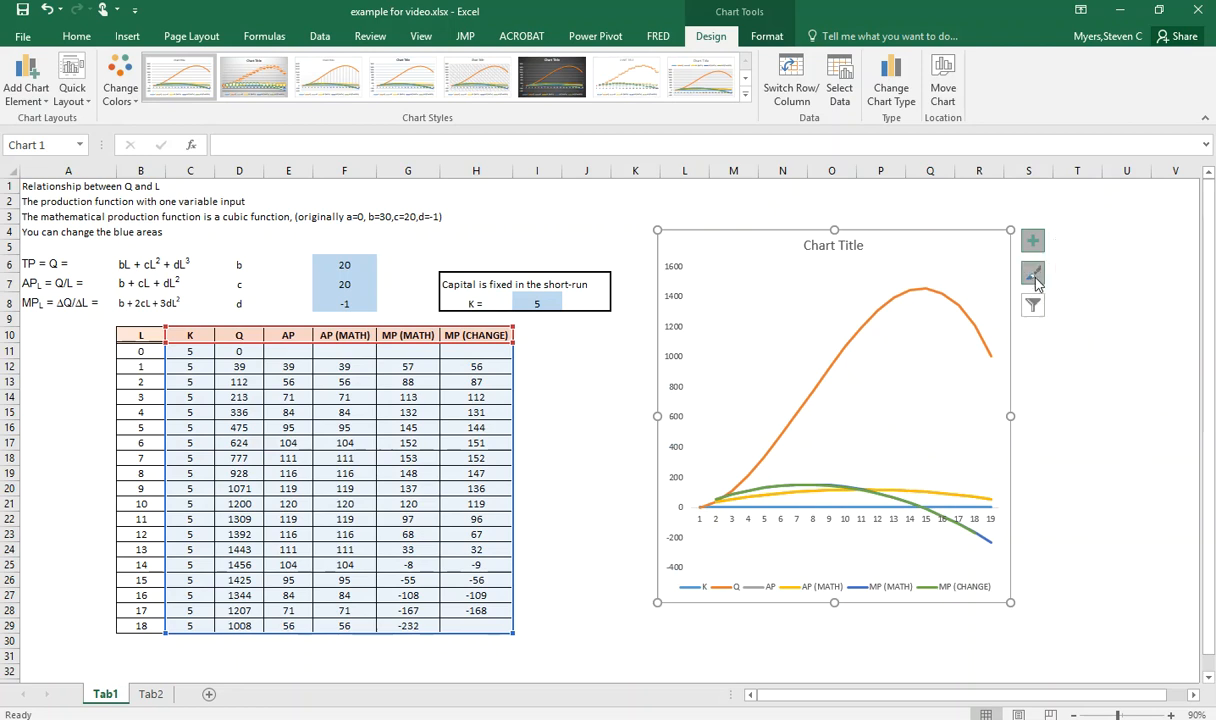
scroll(510, 420, "down", 5)
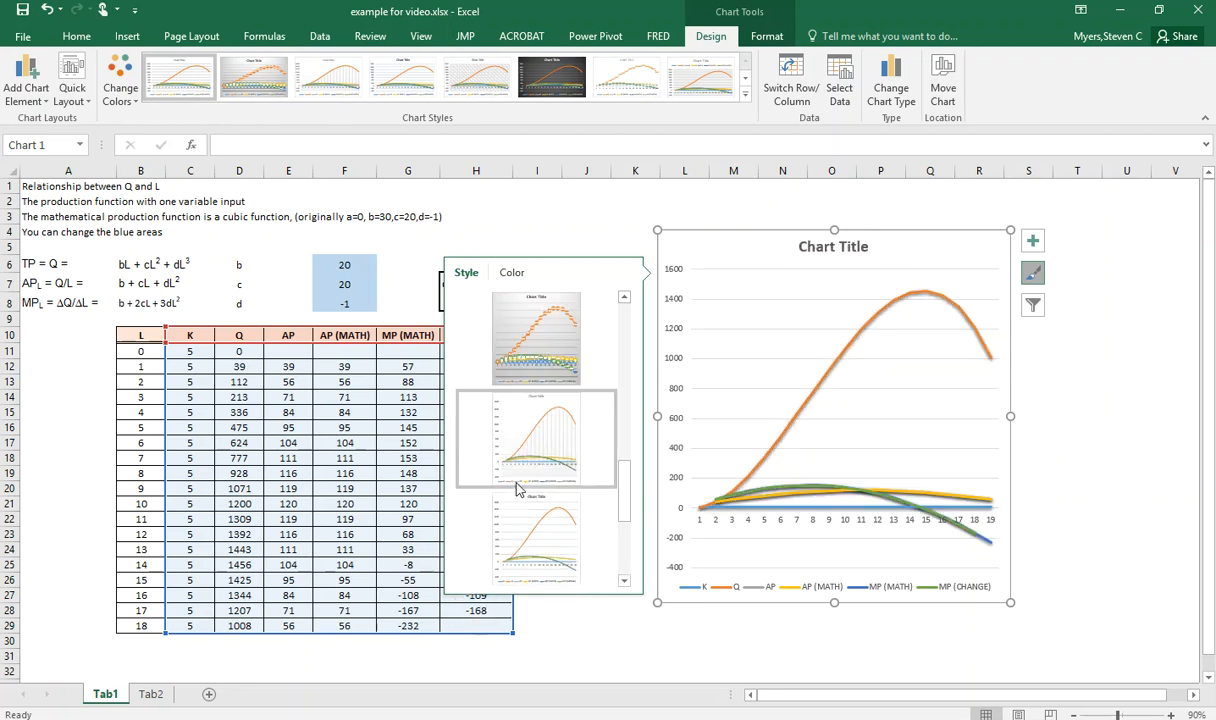
scroll(500, 500, "up", 5)
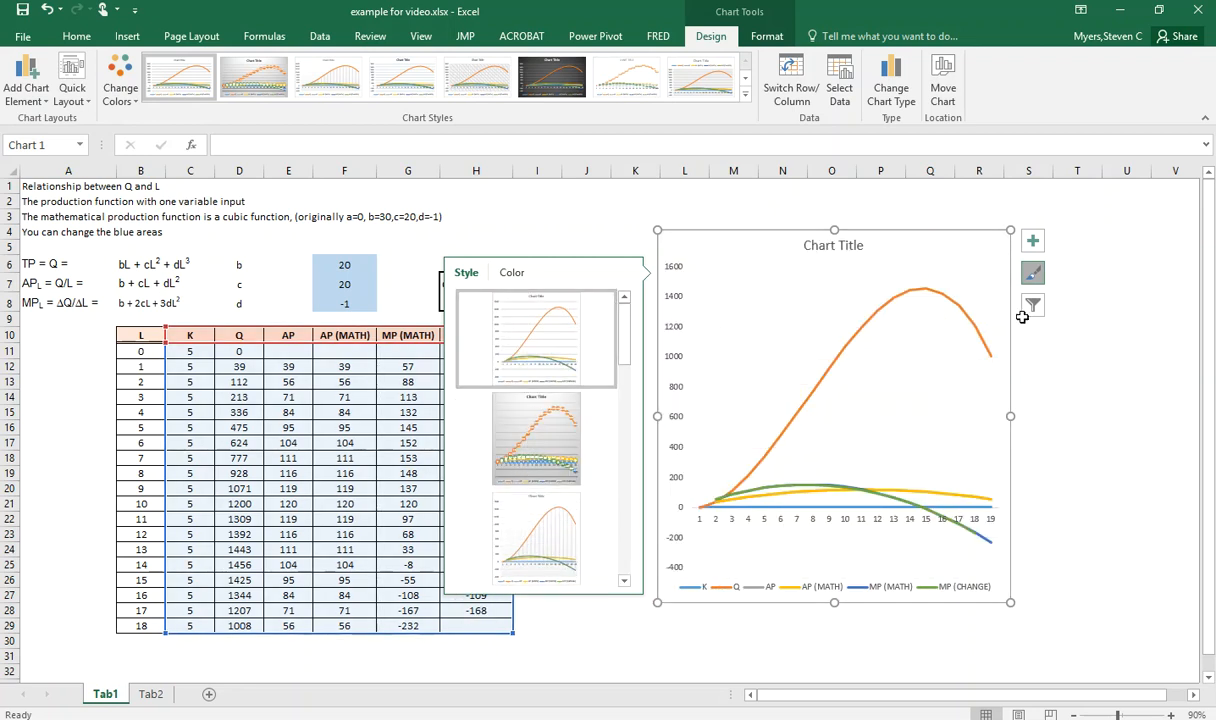
left_click(1033, 273)
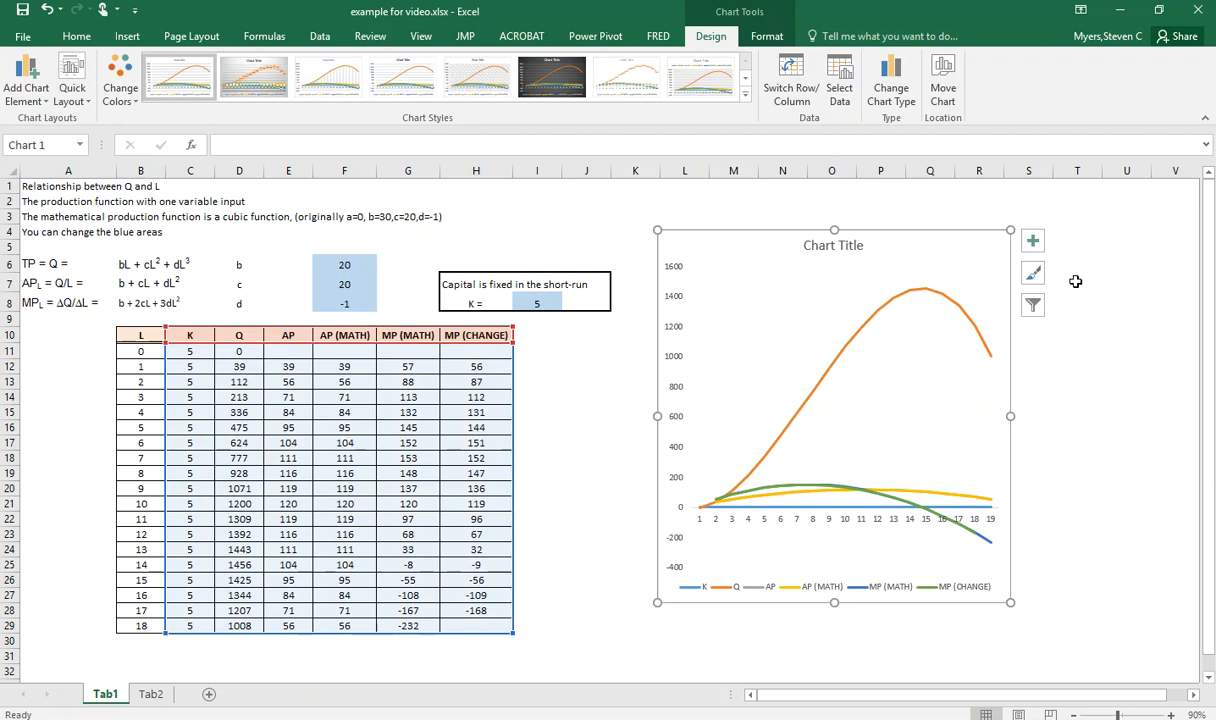
Filter the chart's data so that only the Q series is plotted, with all categories kept
left_click(1034, 309)
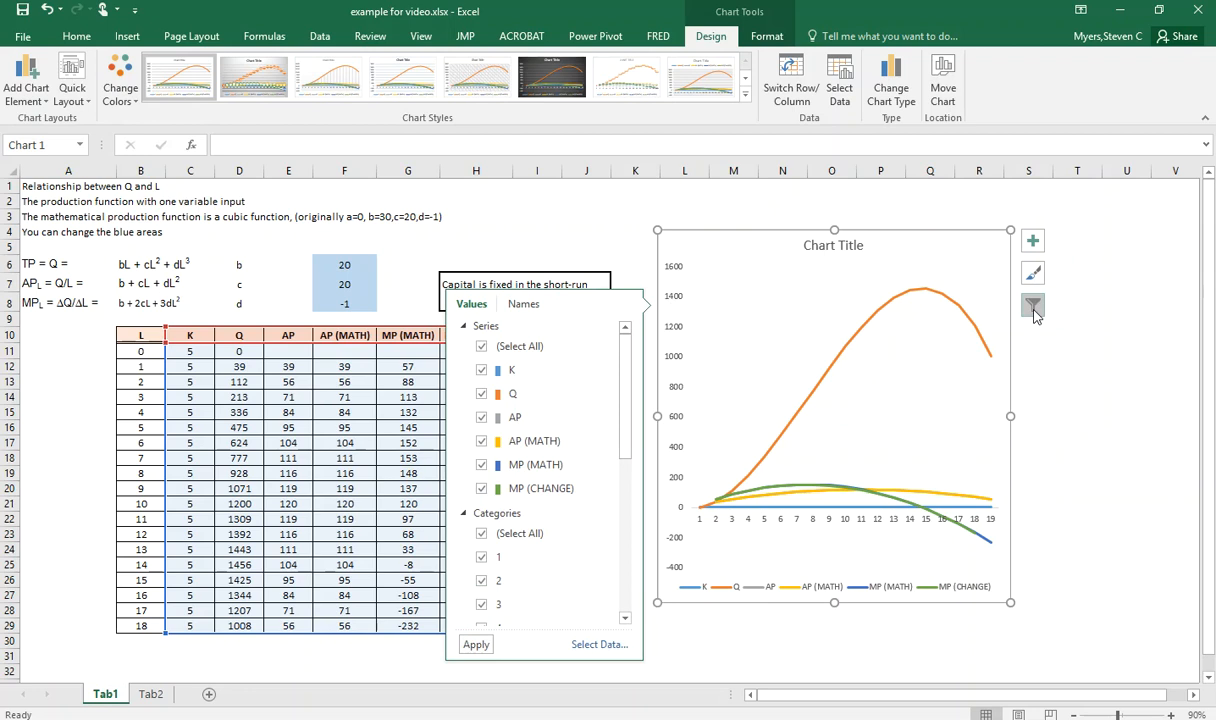
left_click(482, 347)
left_click(482, 393)
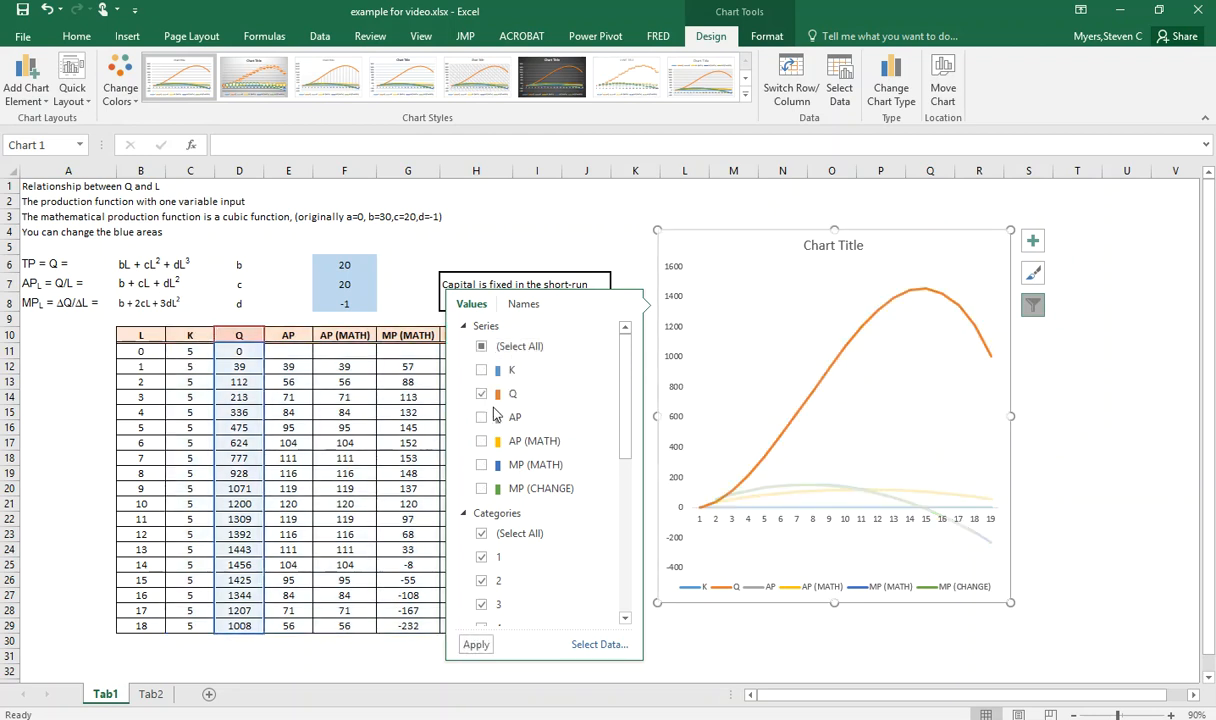
left_click(524, 305)
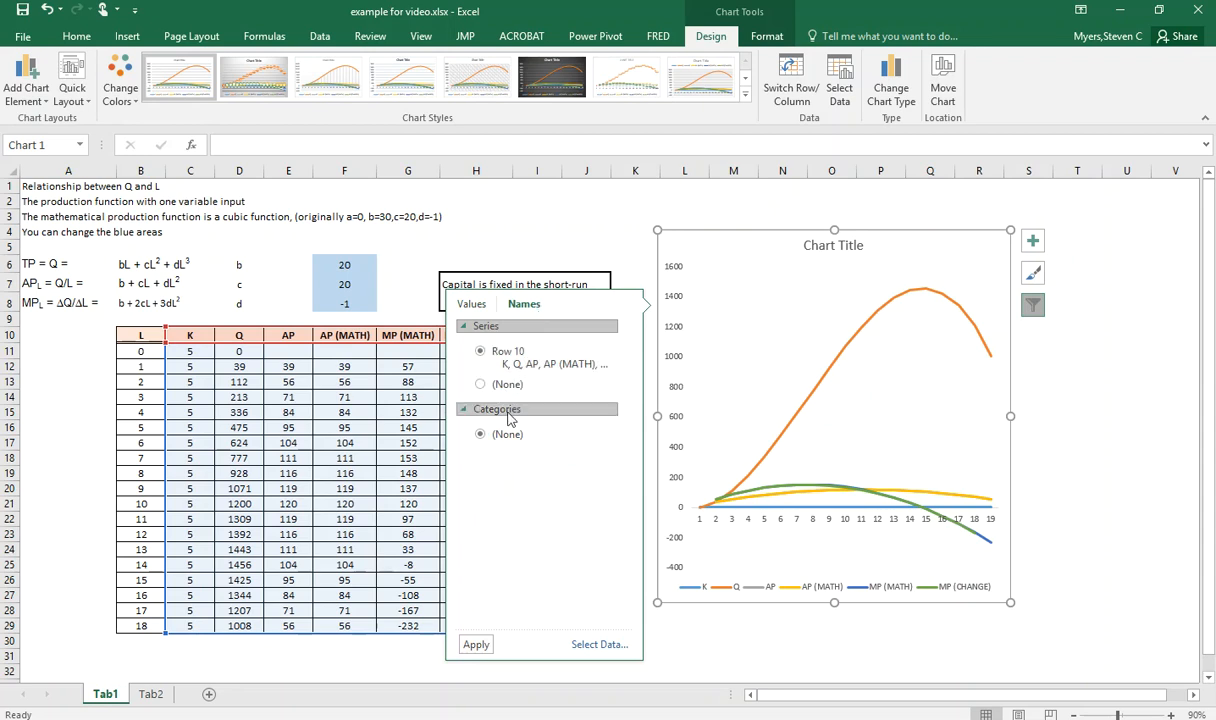
left_click(476, 305)
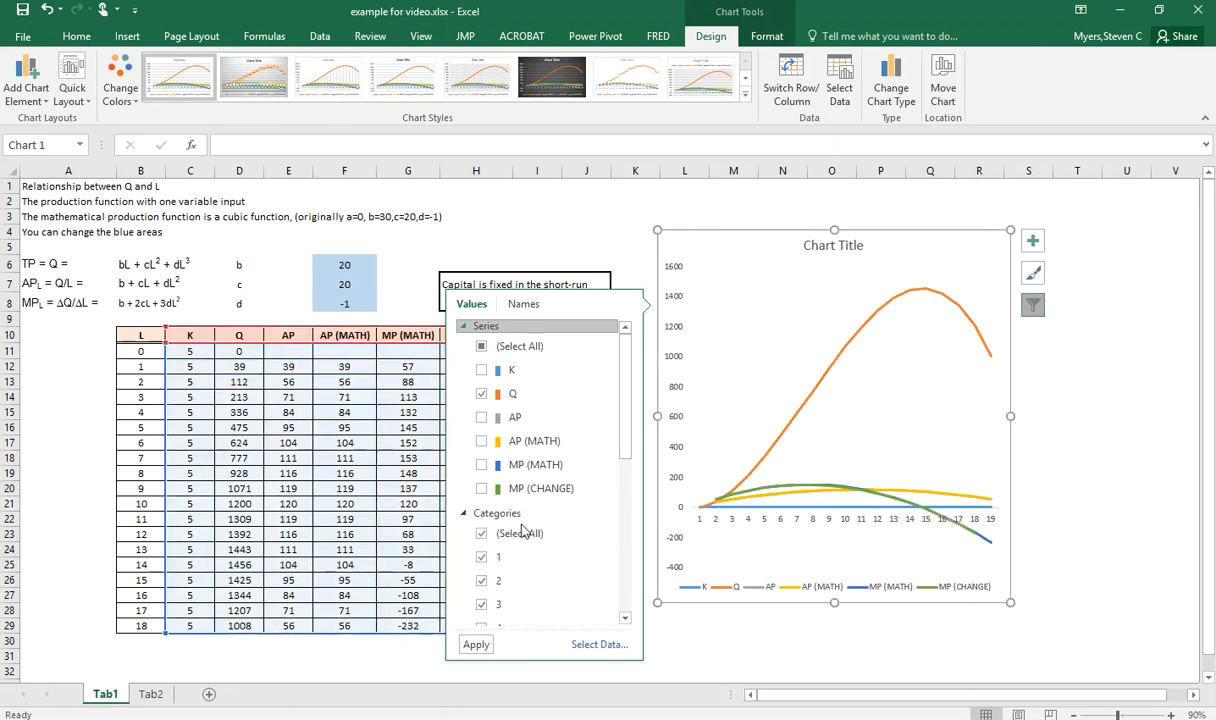
left_click(476, 645)
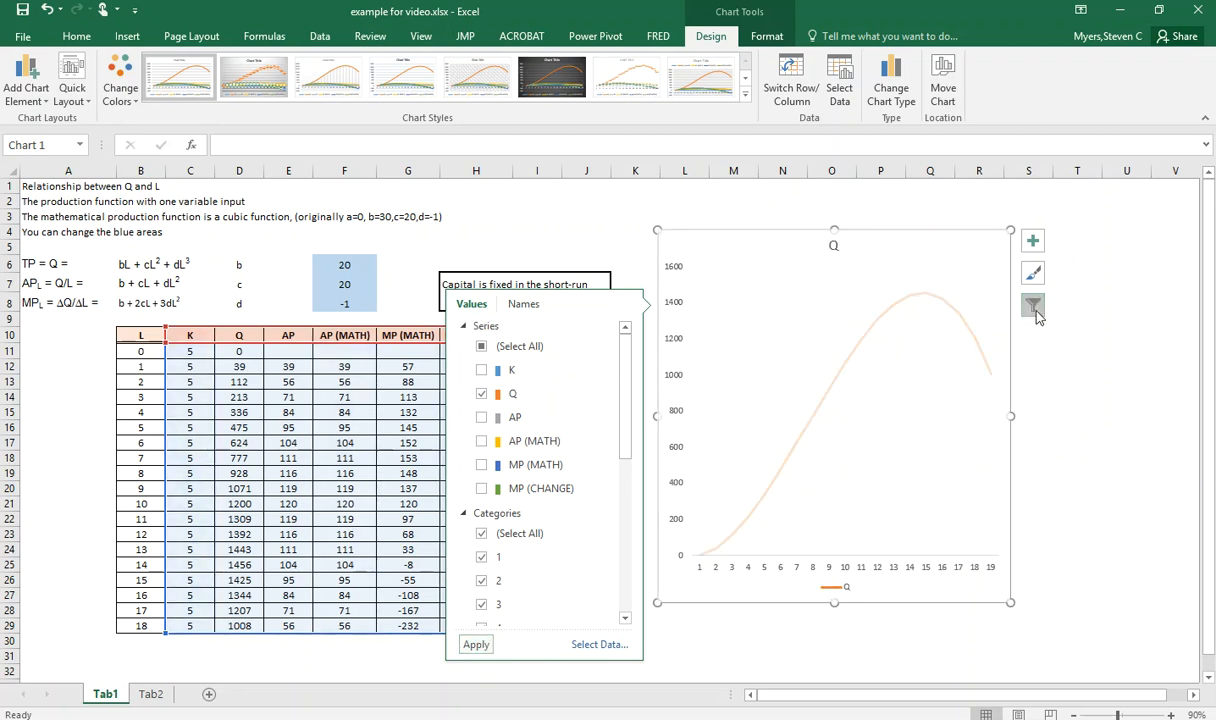
left_click(1035, 310)
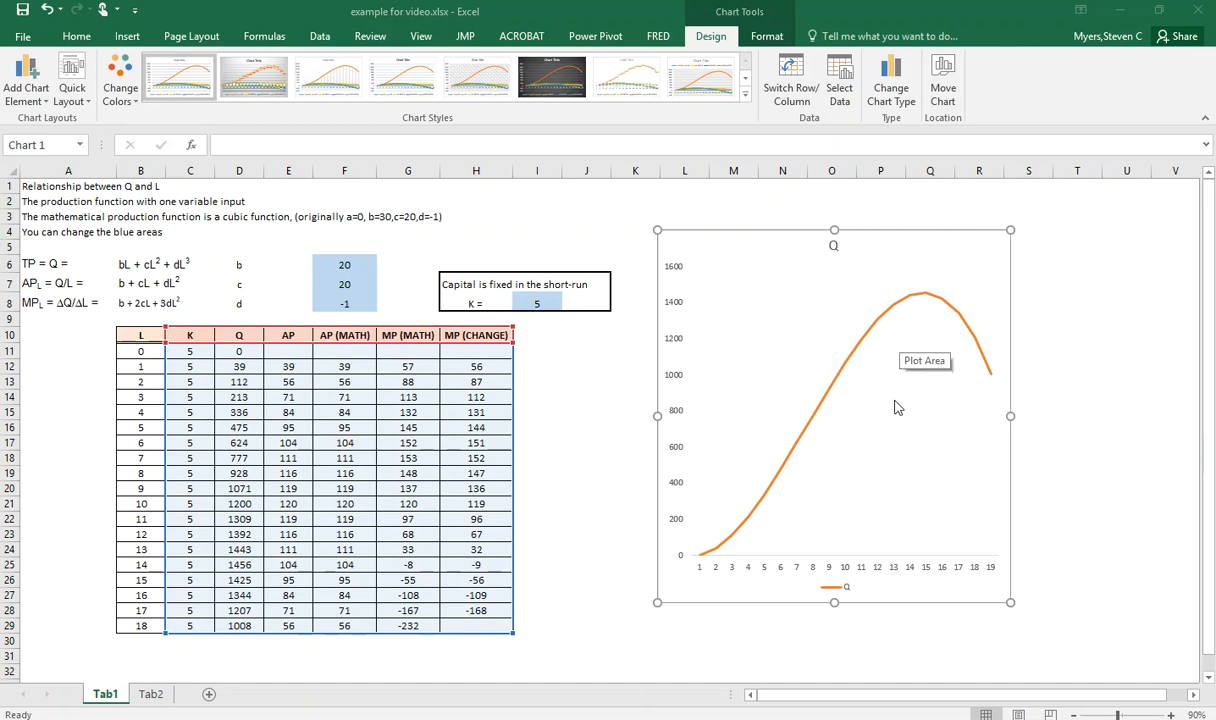
Set the chart's horizontal axis labels to the L values in B11:B29 of Tab1
left_click(870, 421)
right_click(870, 421)
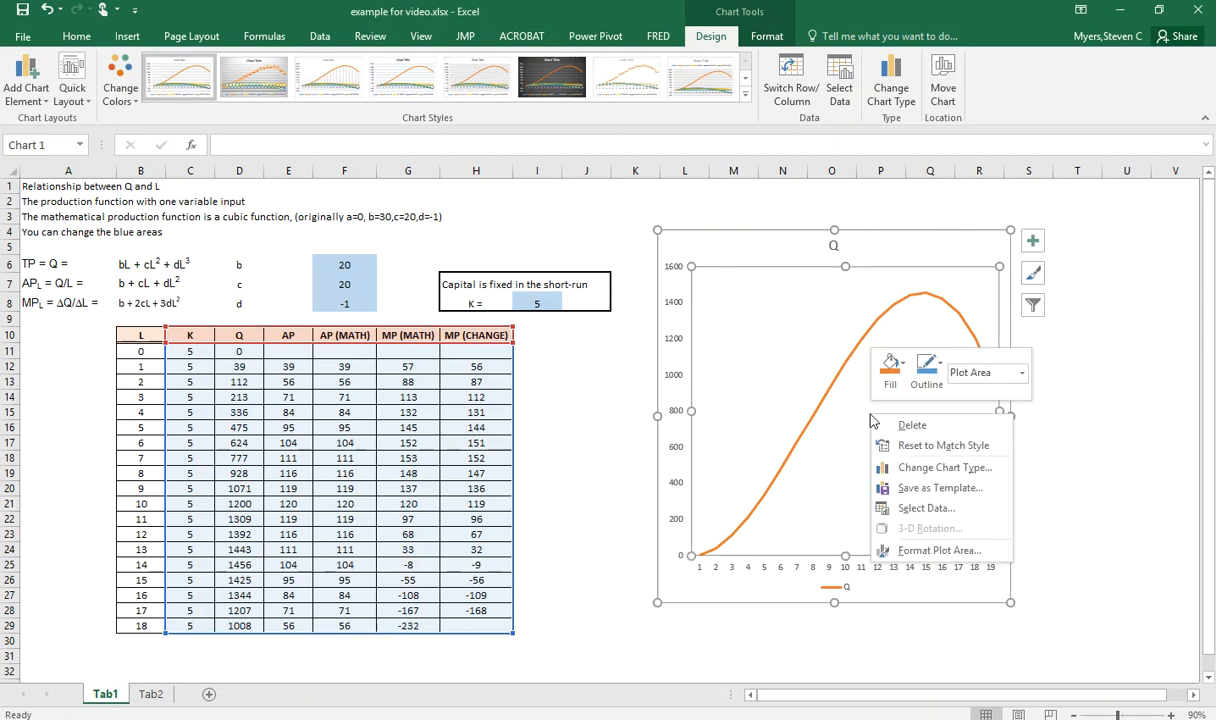
left_click(925, 508)
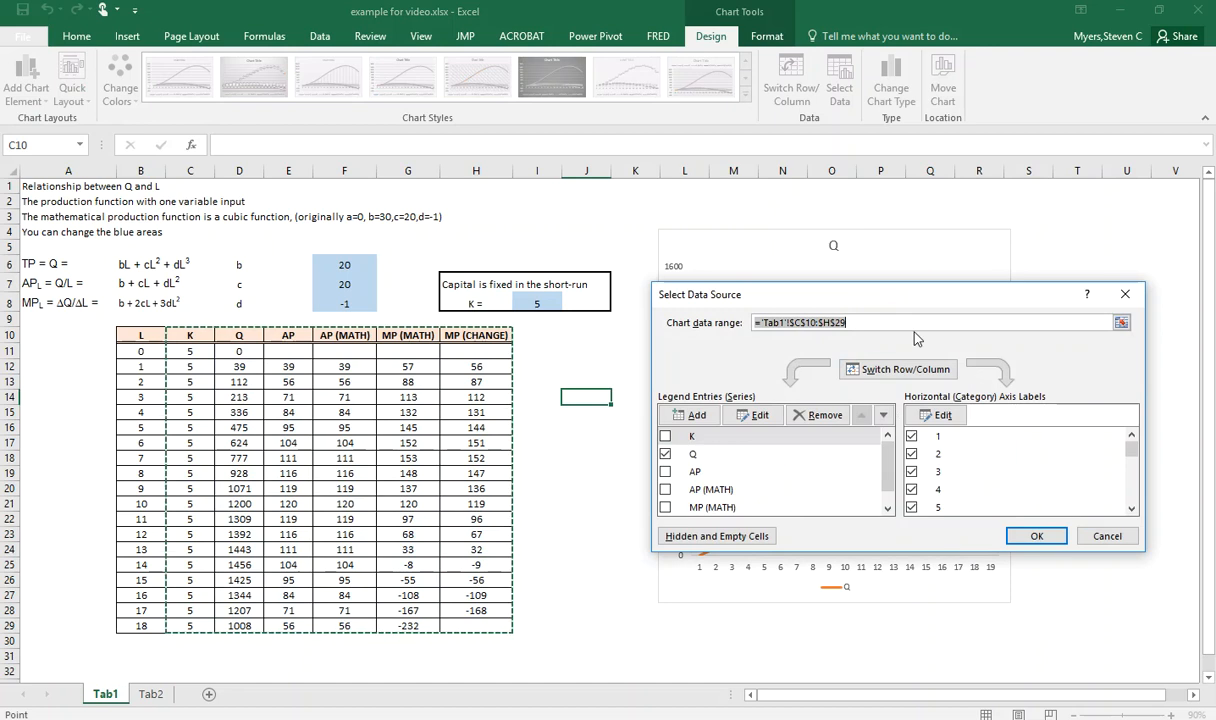
left_click_drag(914, 303, 820, 253)
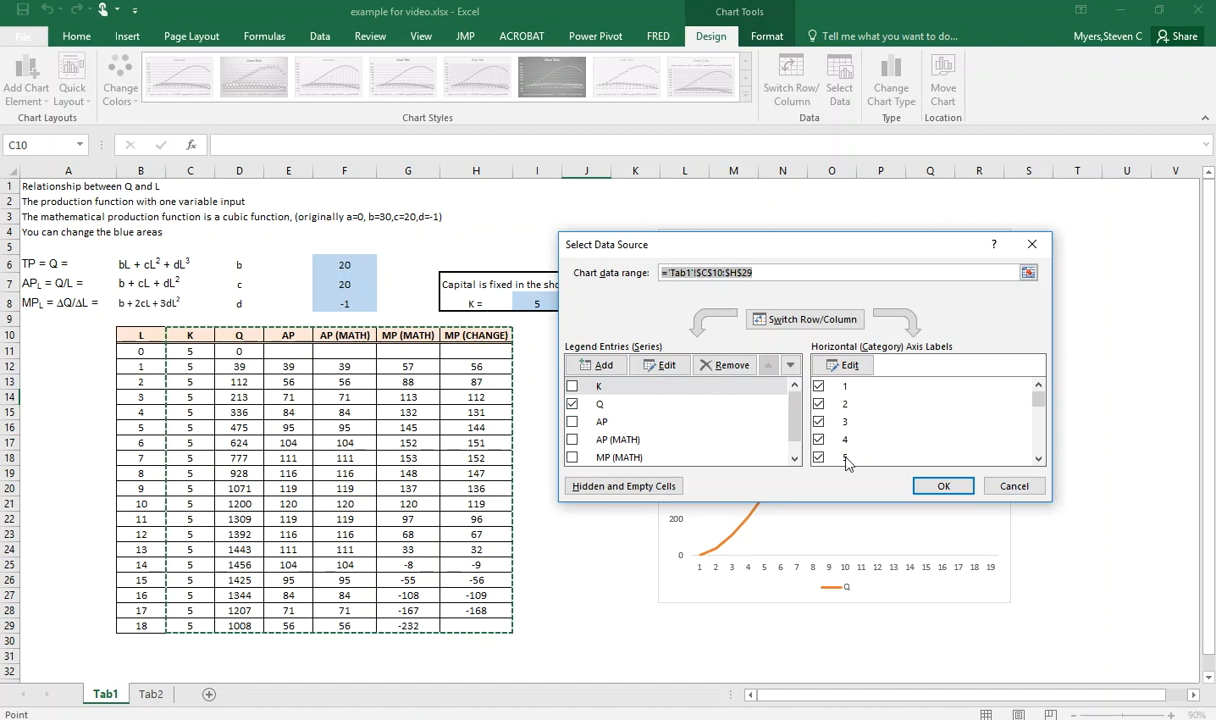
left_click(820, 365)
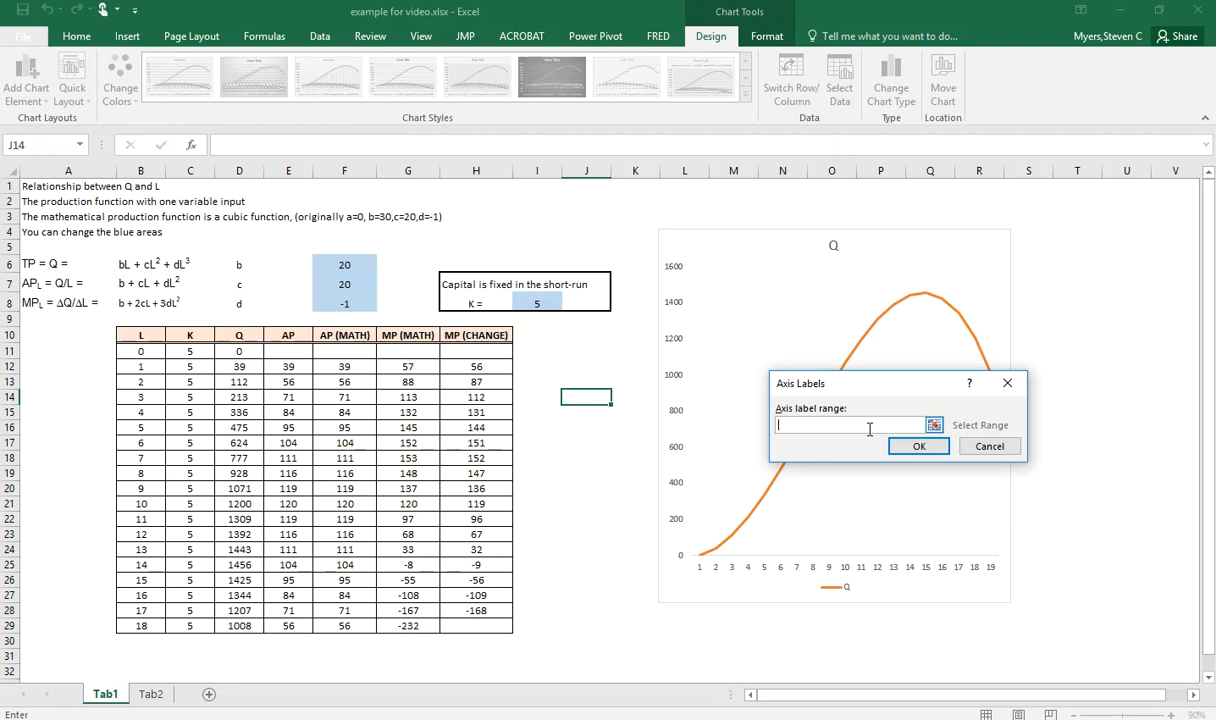
left_click(934, 425)
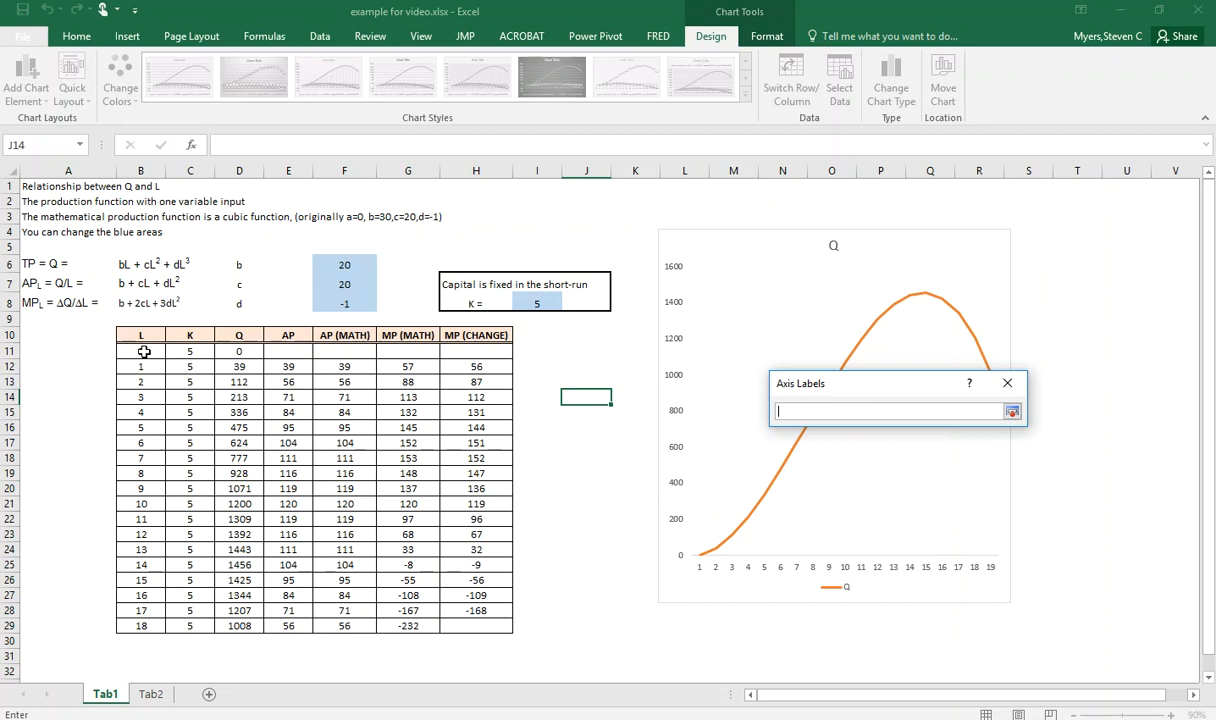
left_click_drag(143, 351, 126, 626)
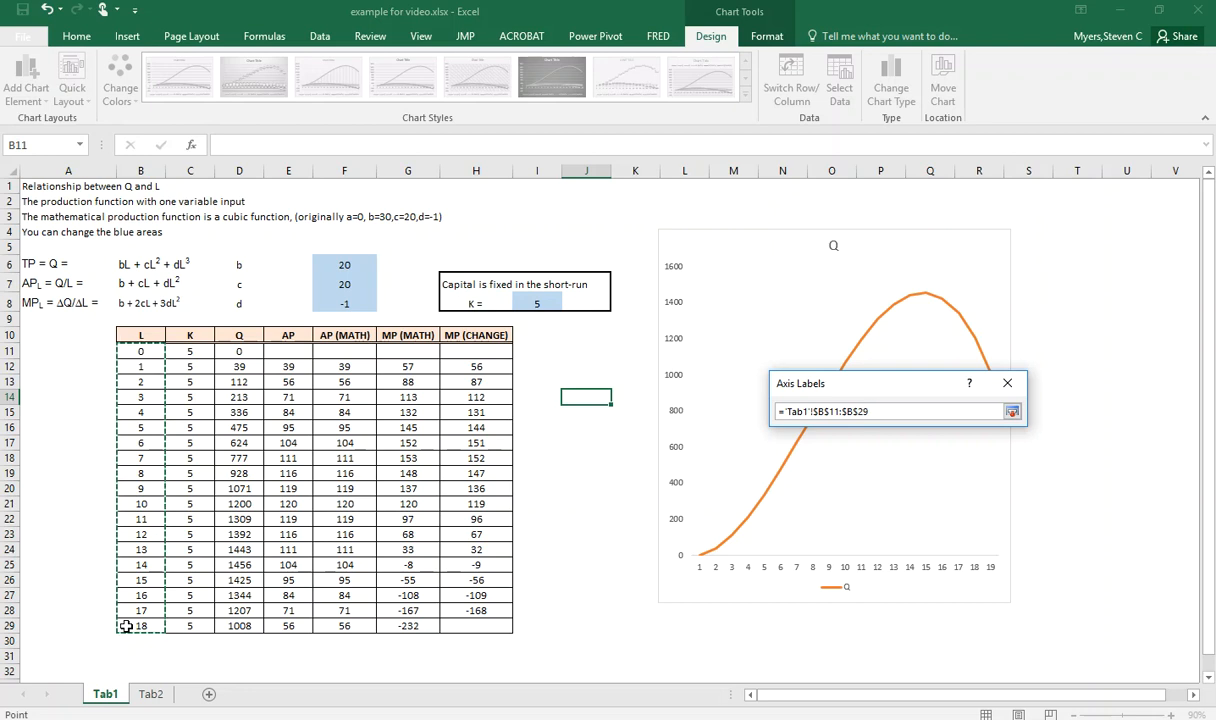
left_click(1012, 411)
left_click(910, 447)
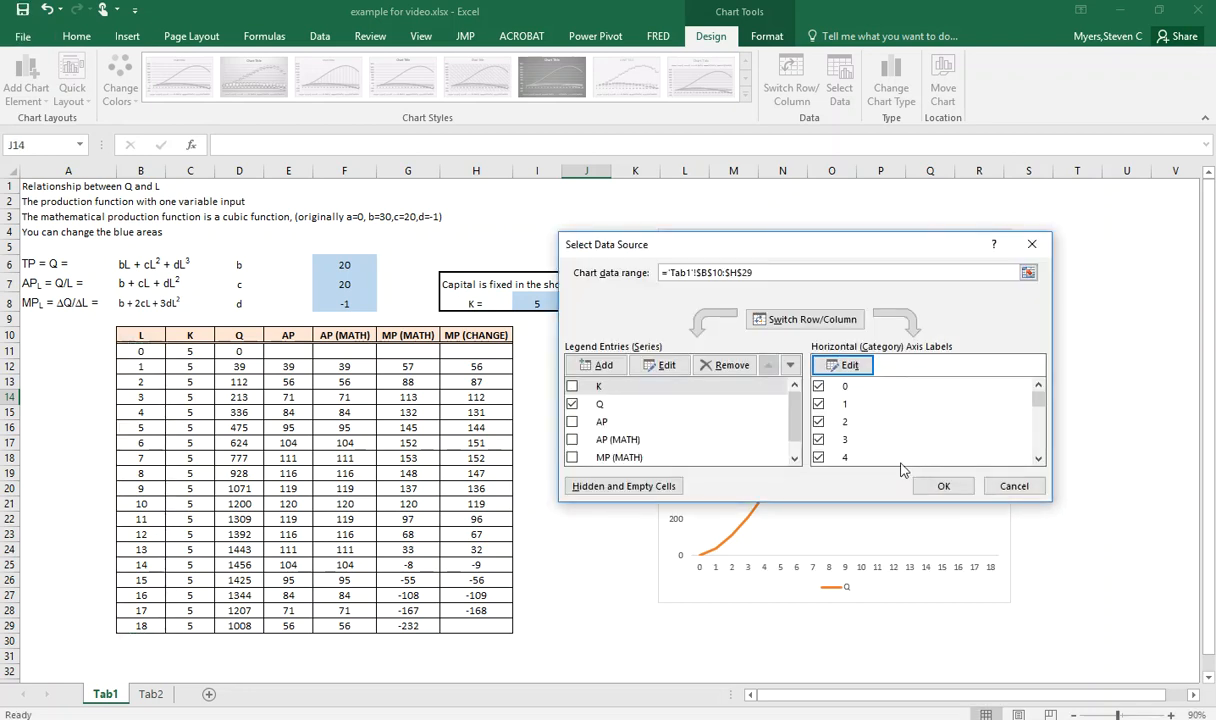
left_click(945, 486)
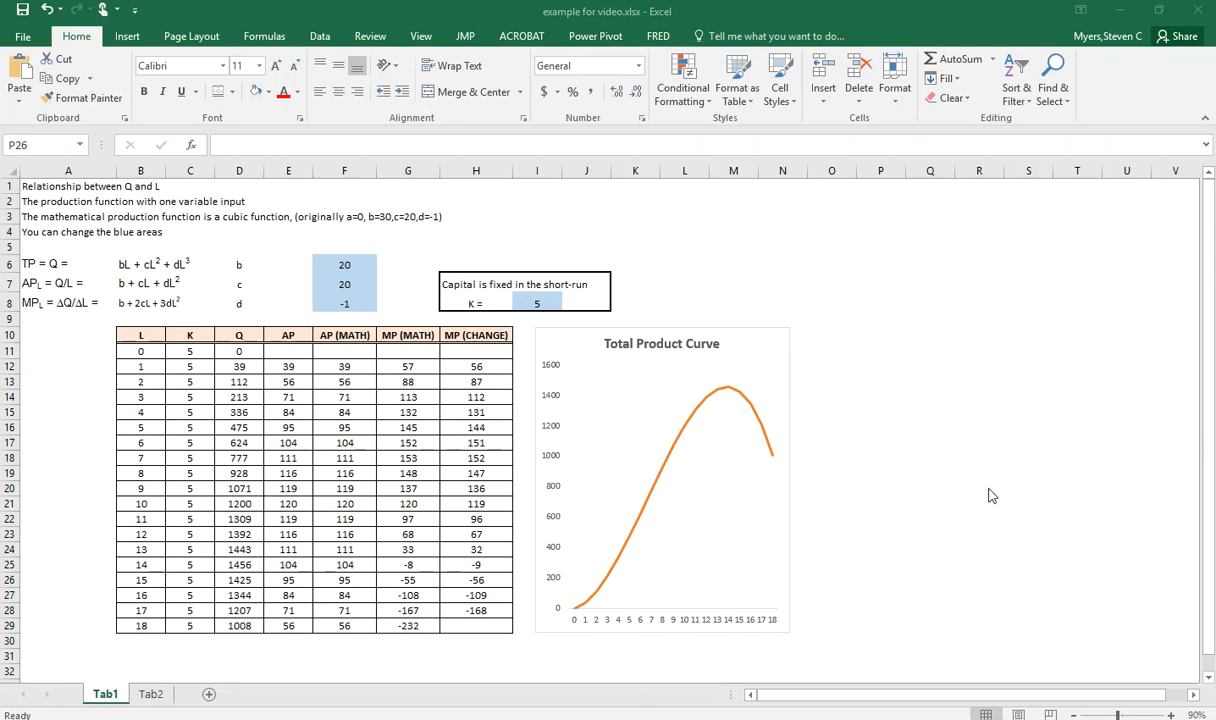
Add a primary horizontal axis title reading "Labor" to the Total Product Curve chart
left_click(651, 627)
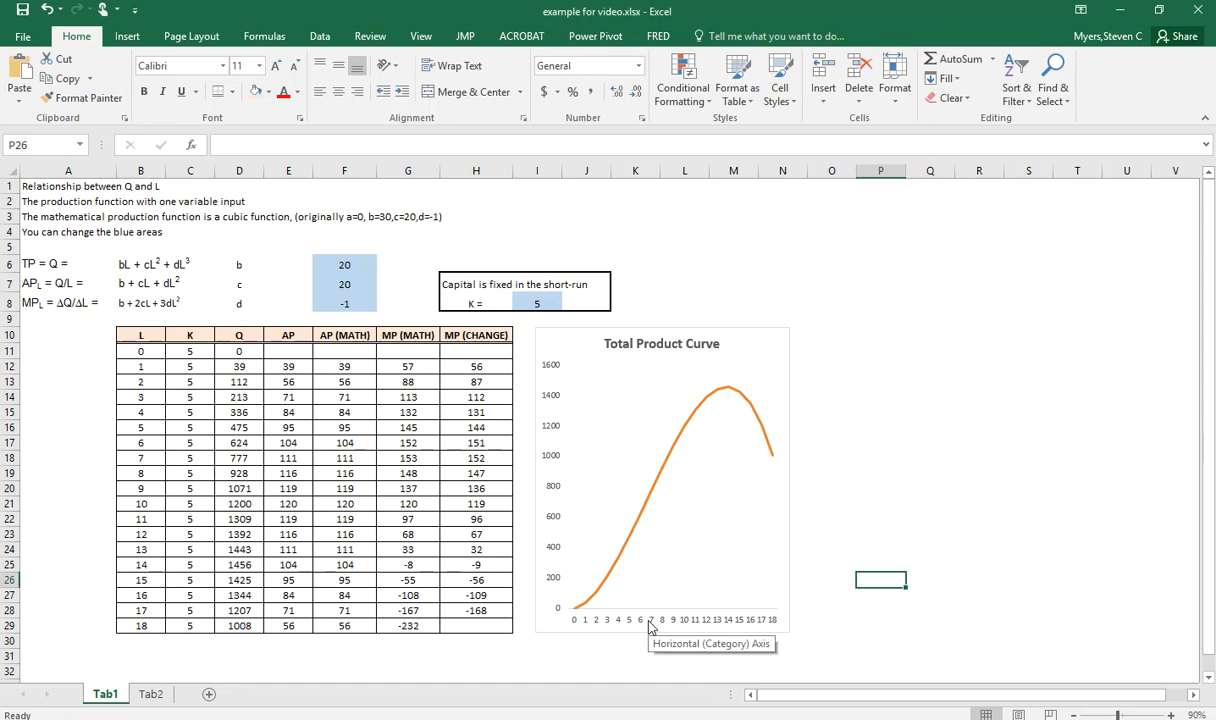
left_click(651, 627)
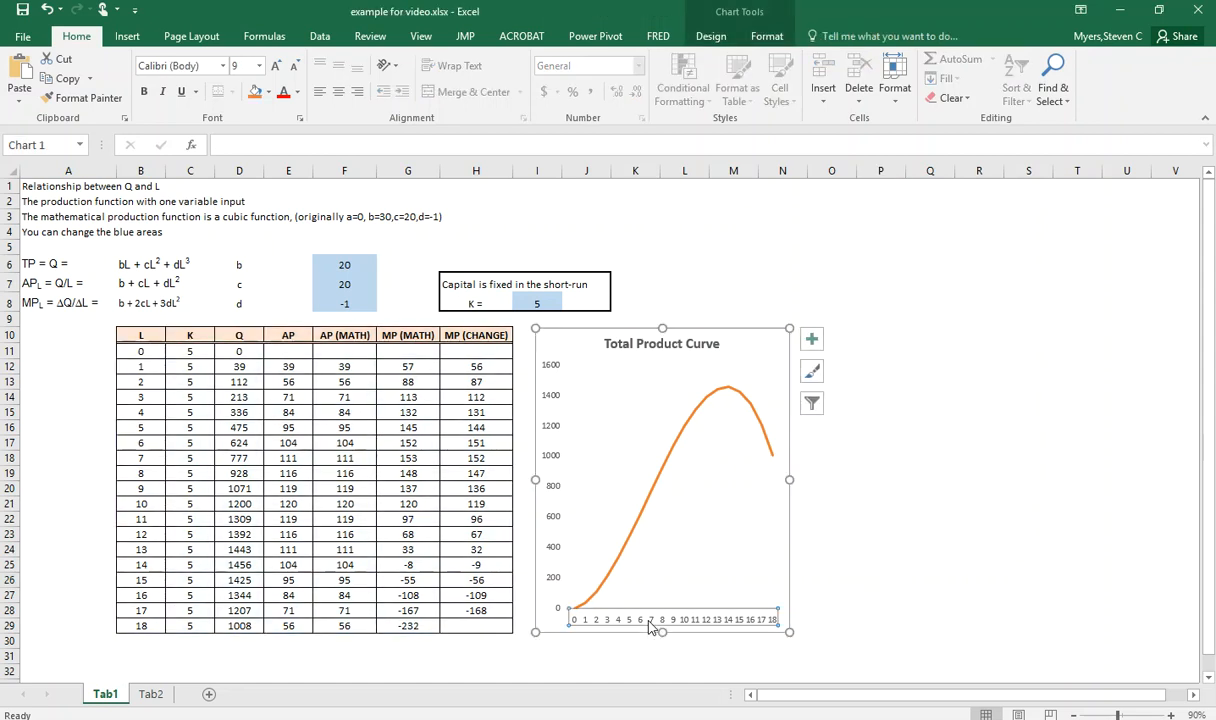
left_click(811, 339)
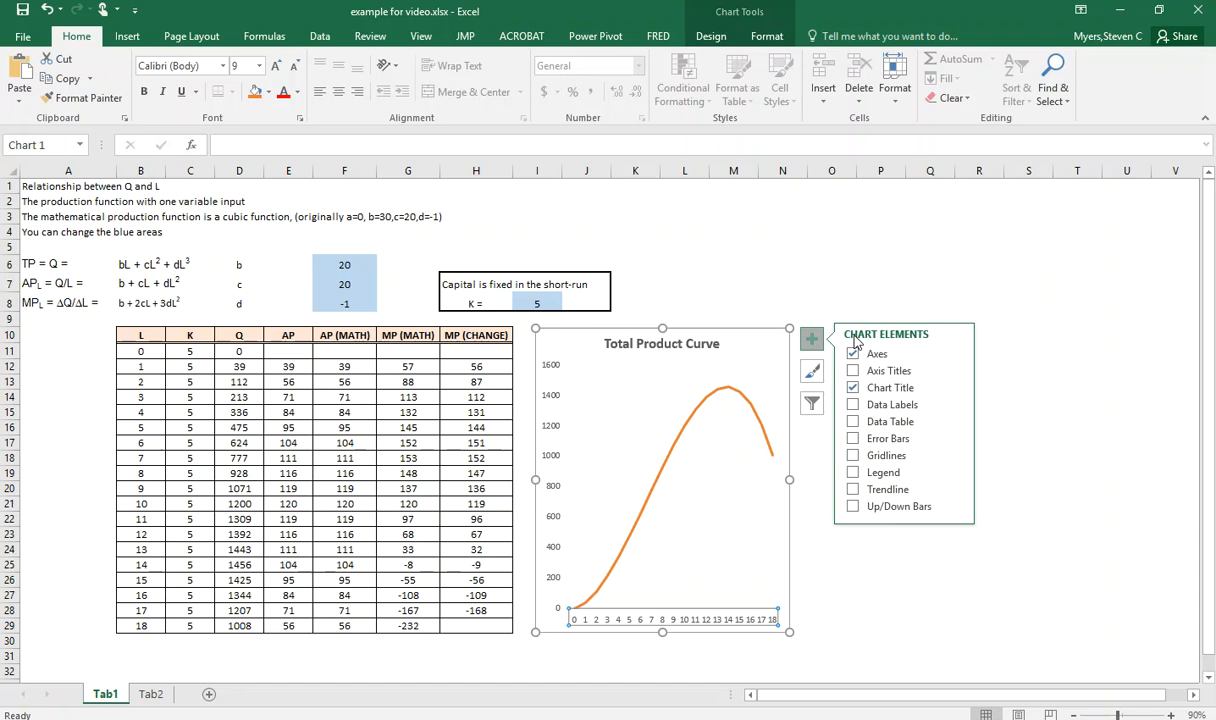
left_click(955, 371)
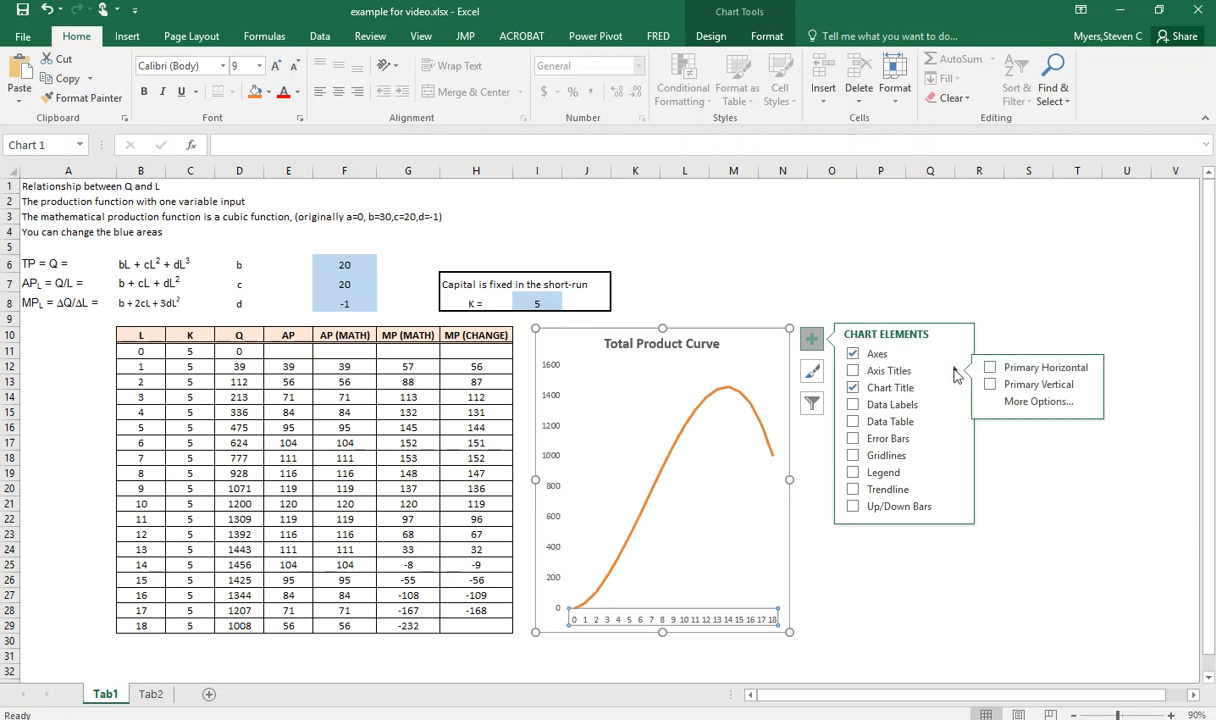
left_click(990, 368)
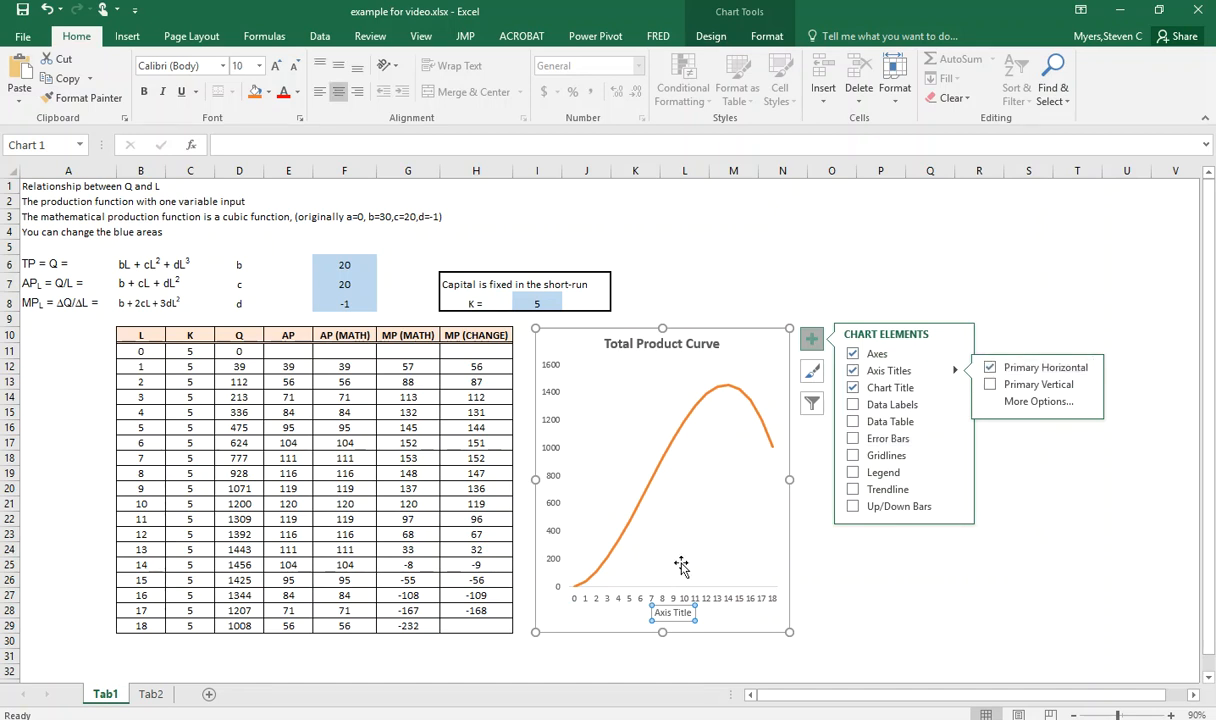
left_click(672, 610)
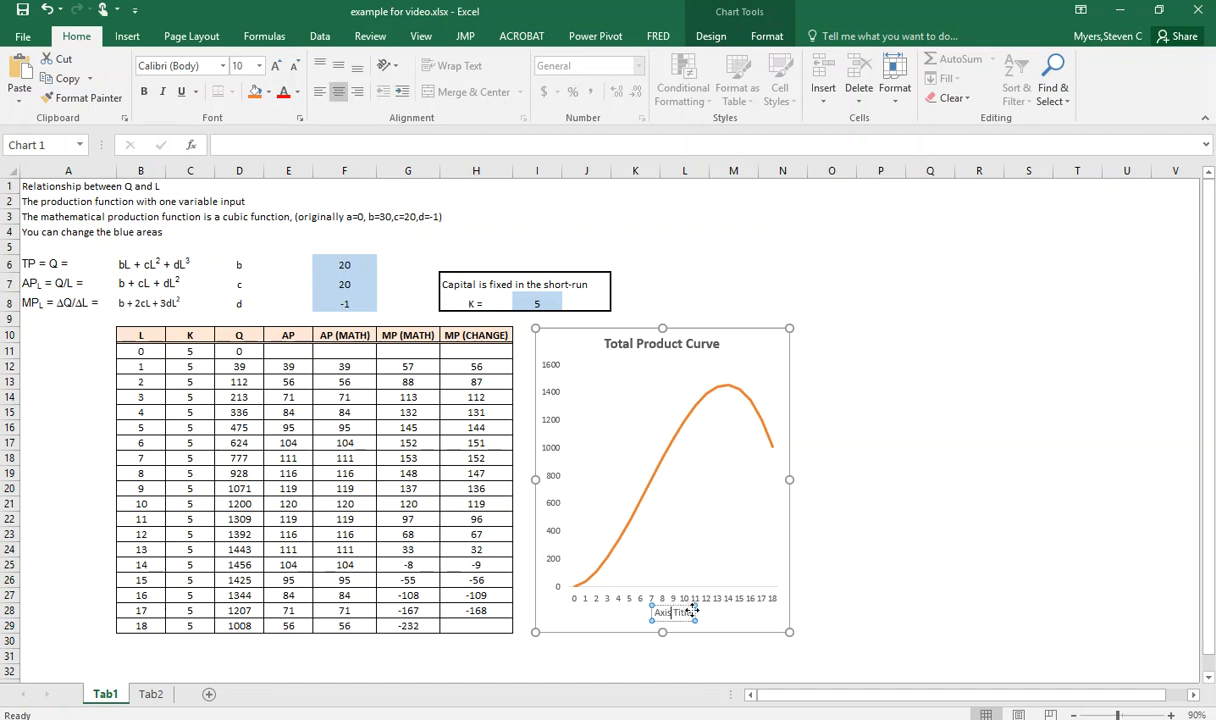
left_click_drag(694, 612, 658, 613)
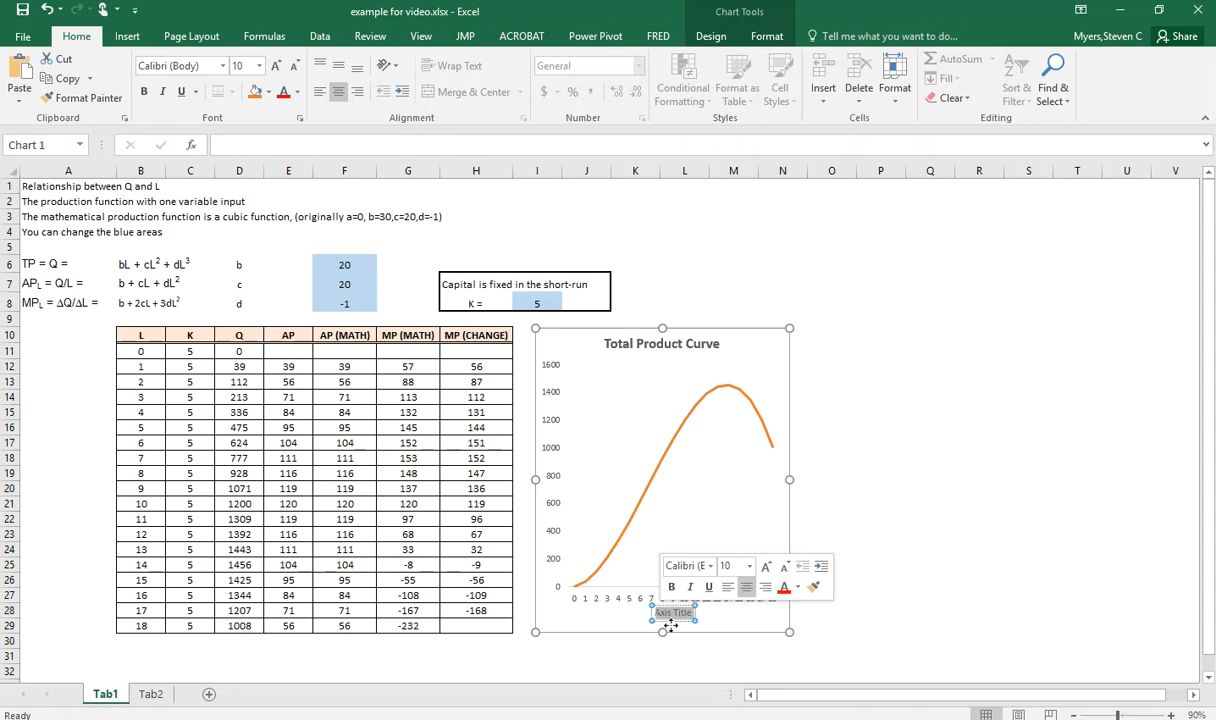
type("Labor")
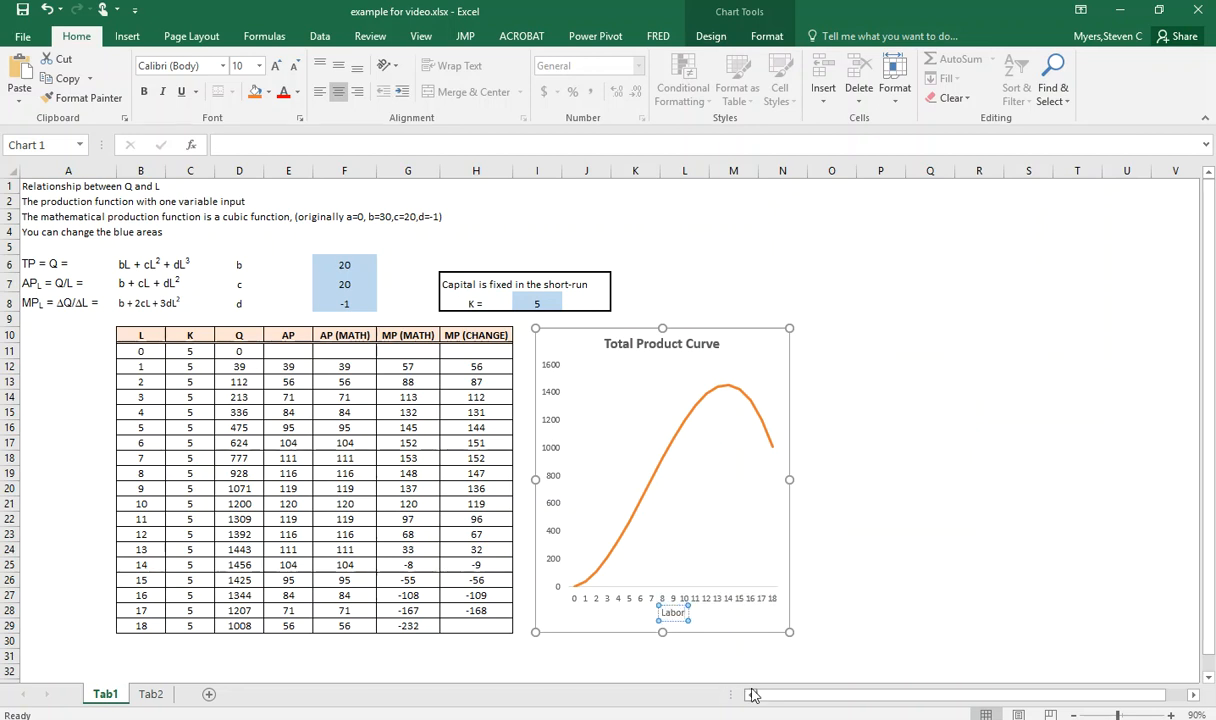
left_click(862, 546)
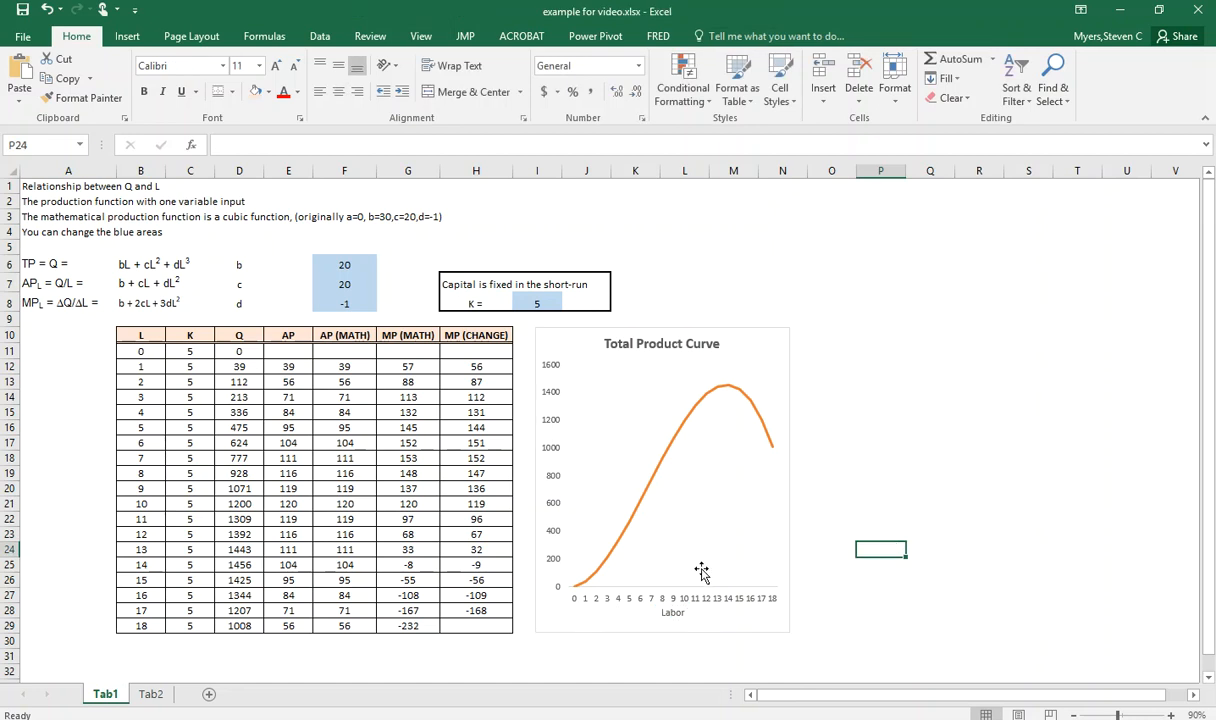
Duplicate the Total Product Curve chart and place the copy beside the original, starting near column O
left_click(668, 330)
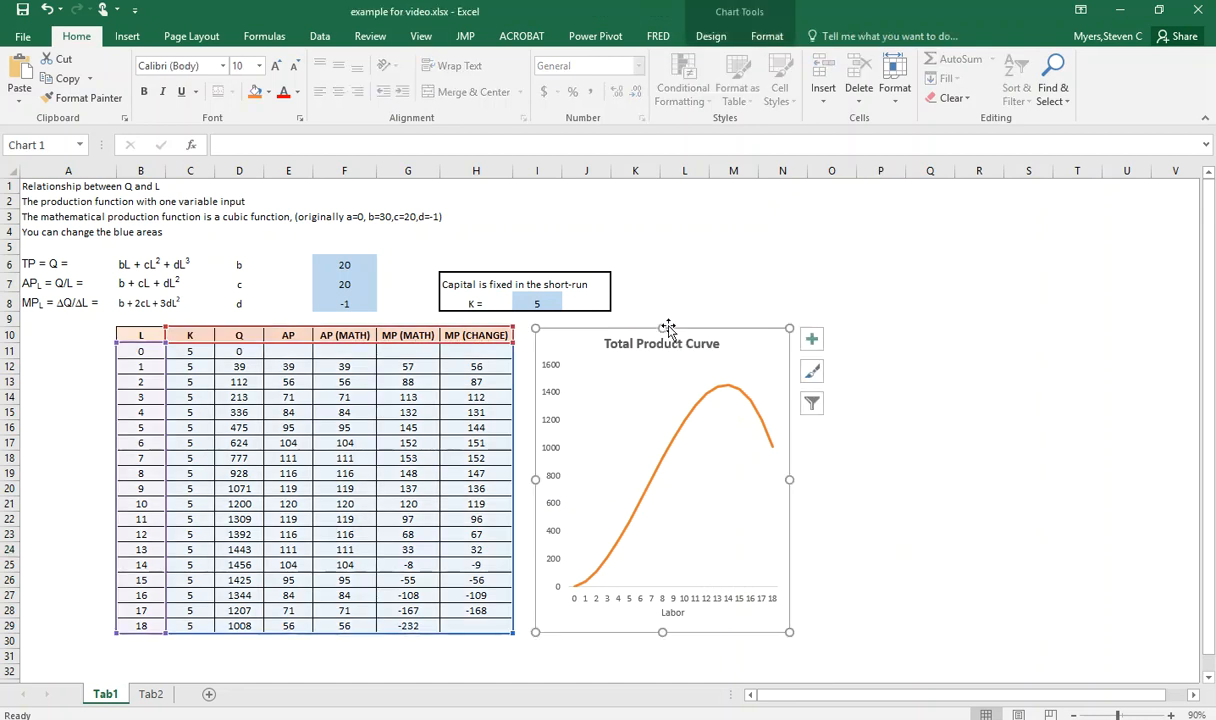
left_click_drag(665, 328, 665, 325)
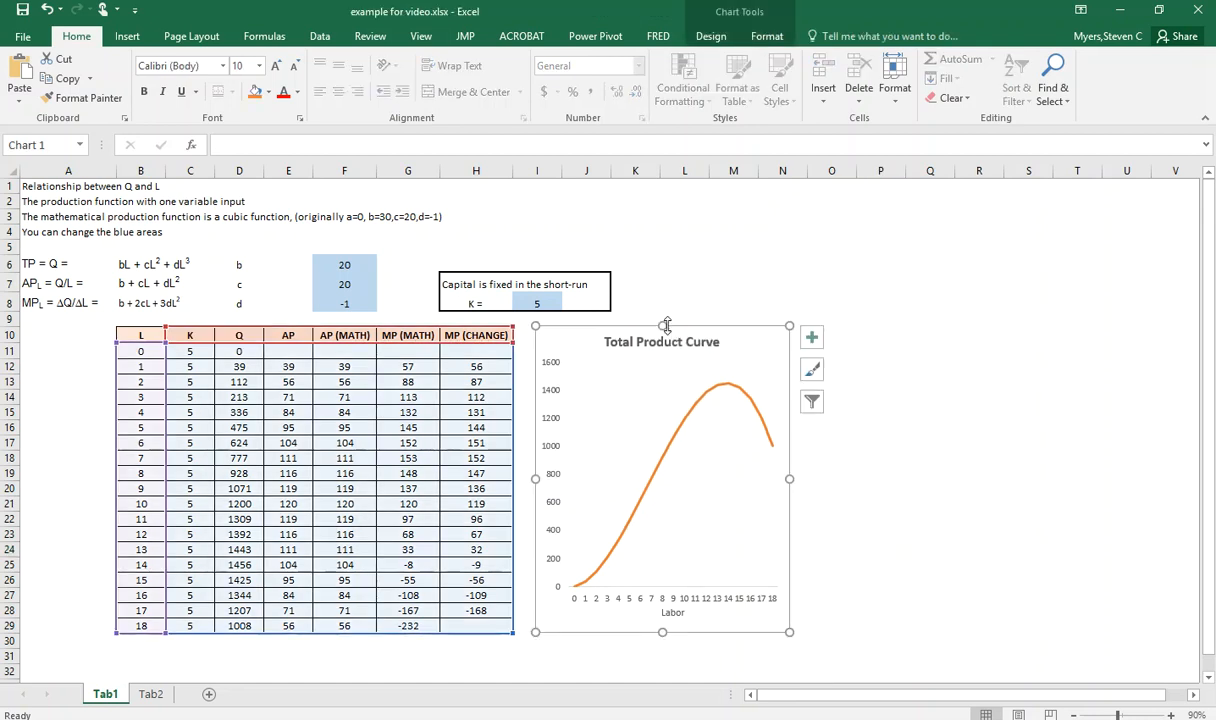
right_click(688, 325)
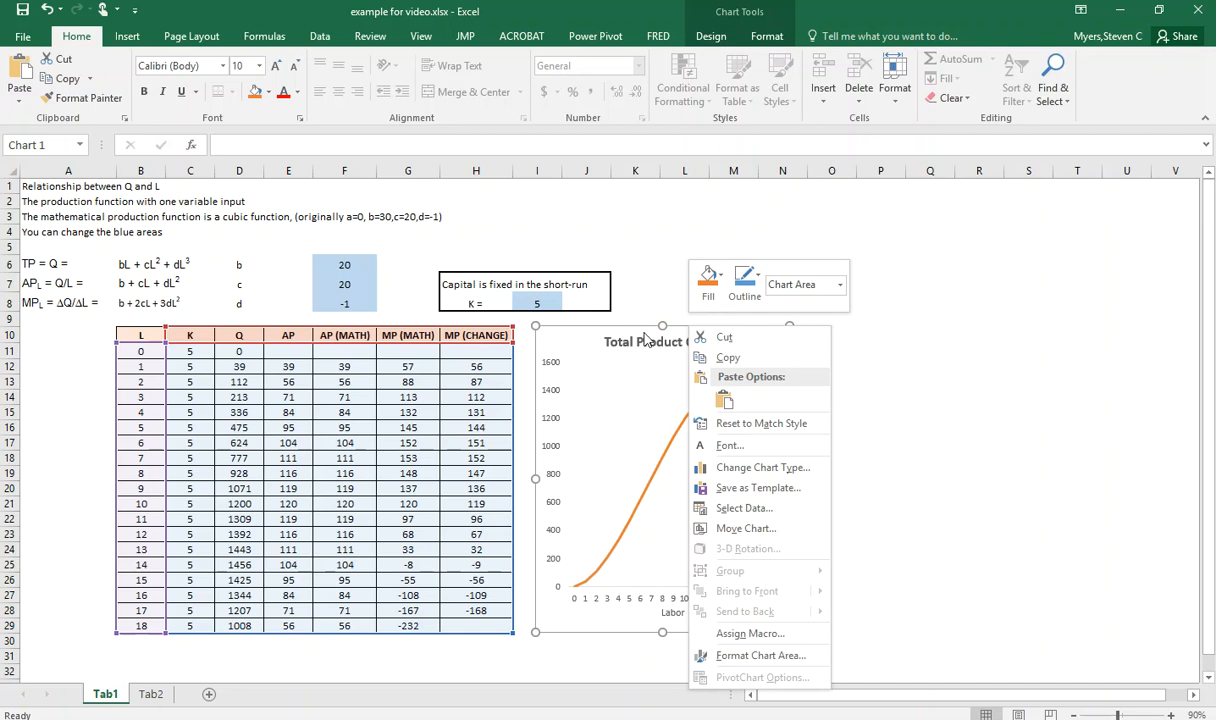
left_click(642, 326)
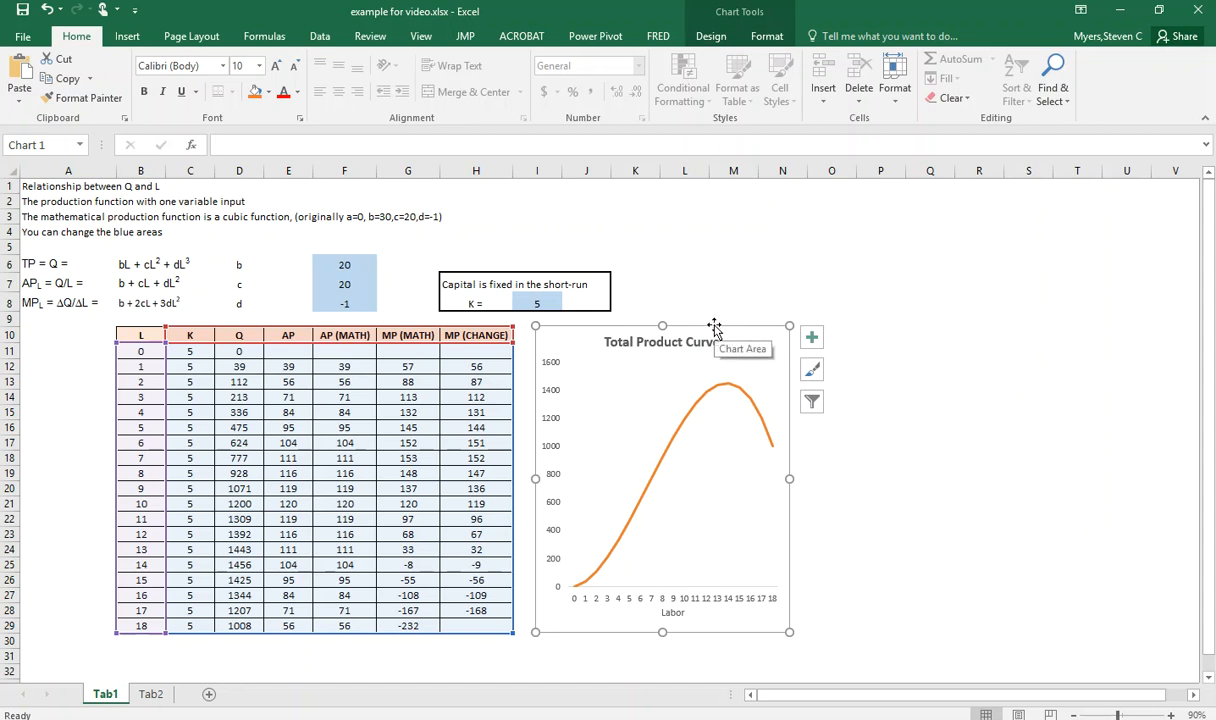
right_click(713, 324)
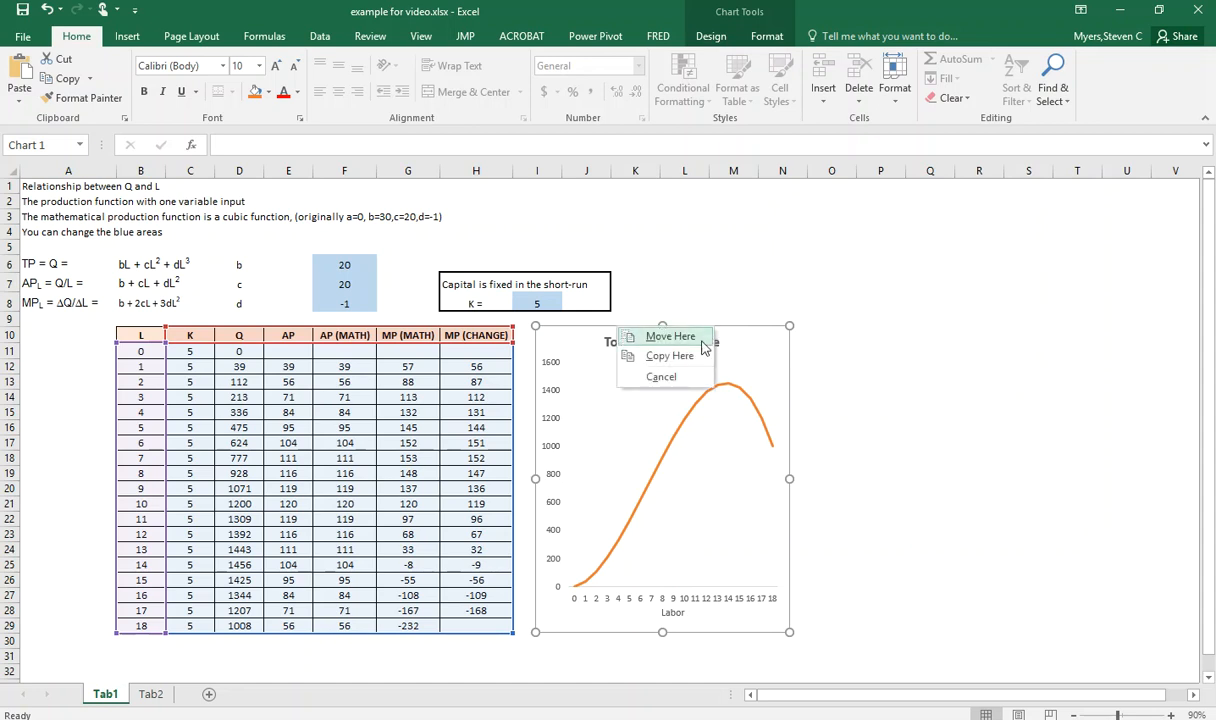
left_click(694, 358)
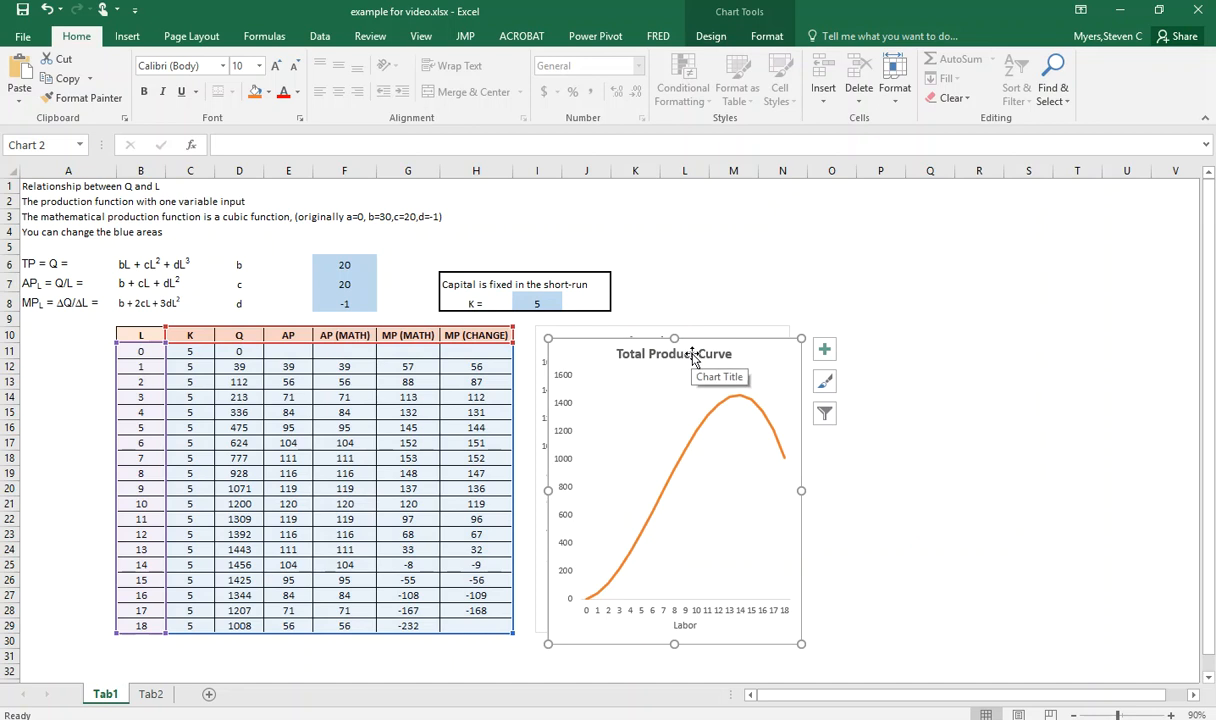
left_click_drag(610, 339, 868, 330)
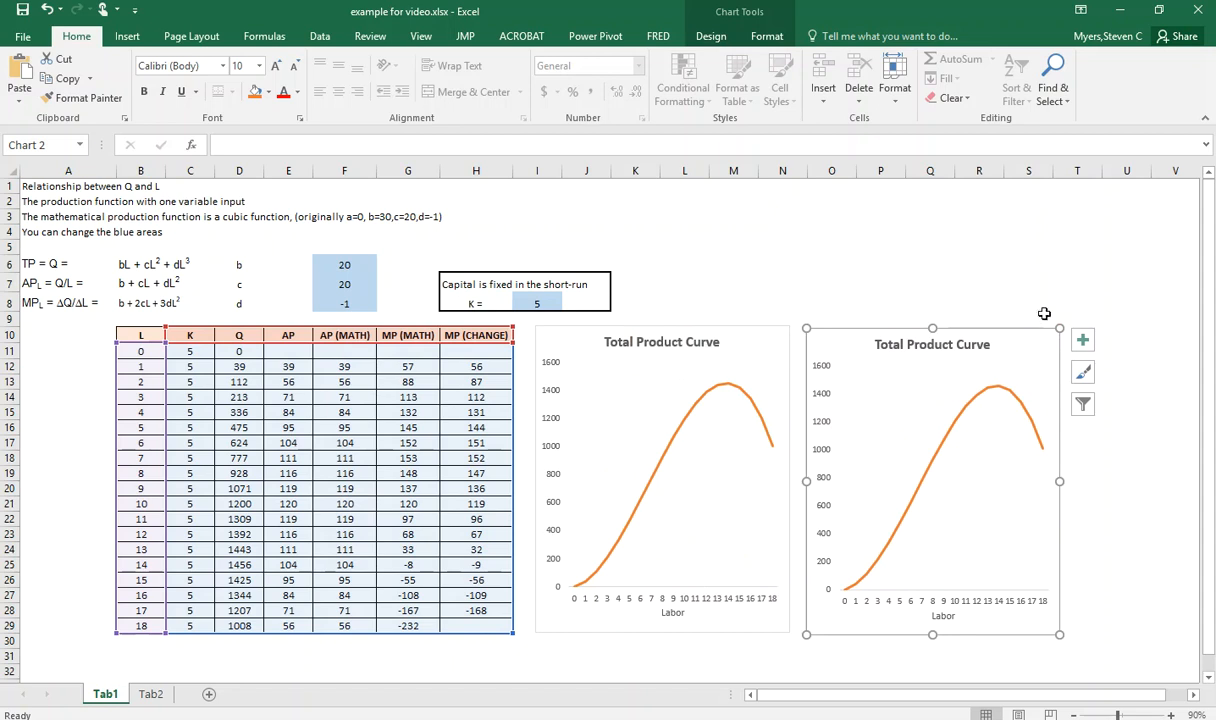
Enlarge the copied chart so it extends up to about row 5 and across to column V
left_click_drag(1059, 328, 1172, 249)
left_click_drag(803, 250, 790, 239)
left_click_drag(801, 238, 794, 232)
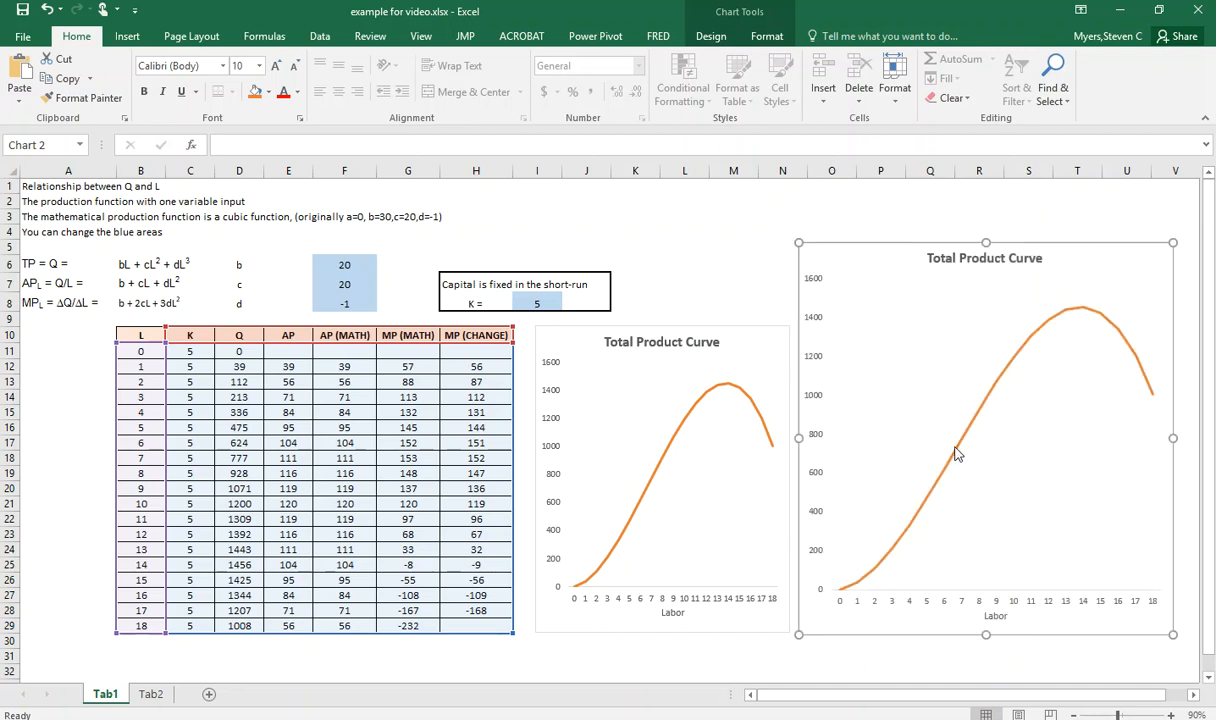
Change the copied chart's data so that it plots AP (MATH) and MP (MATH) instead of Q
right_click(1042, 407)
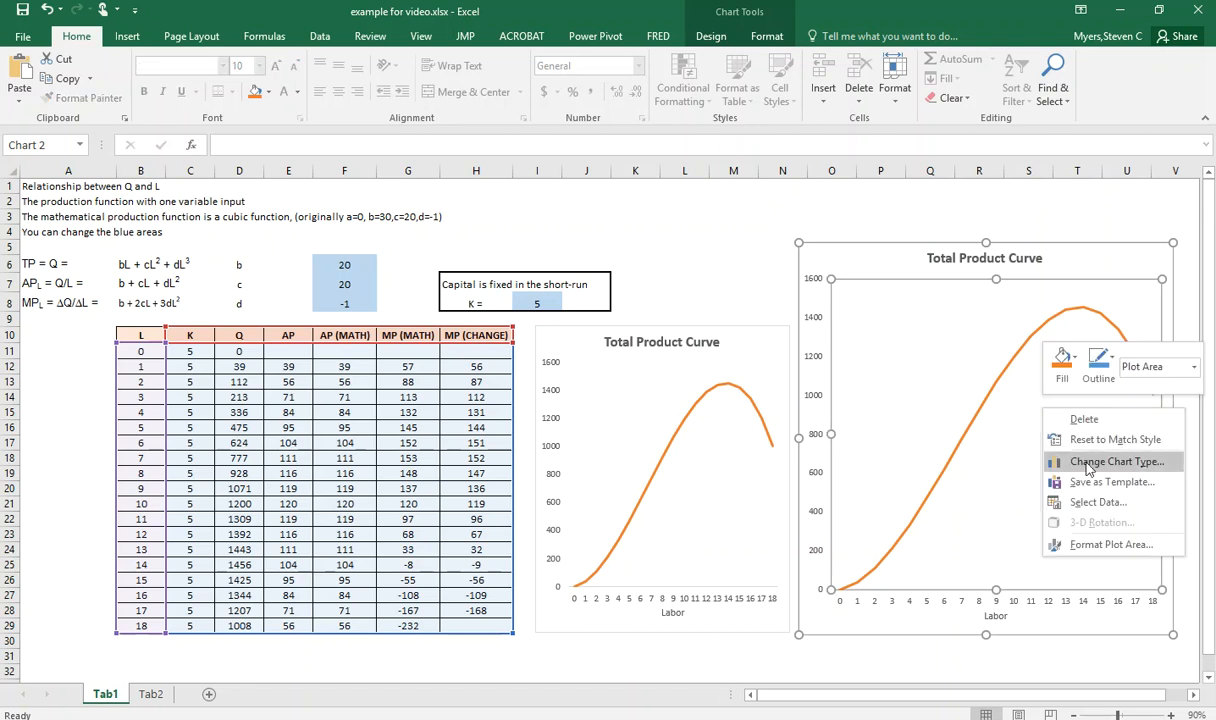
left_click(1098, 502)
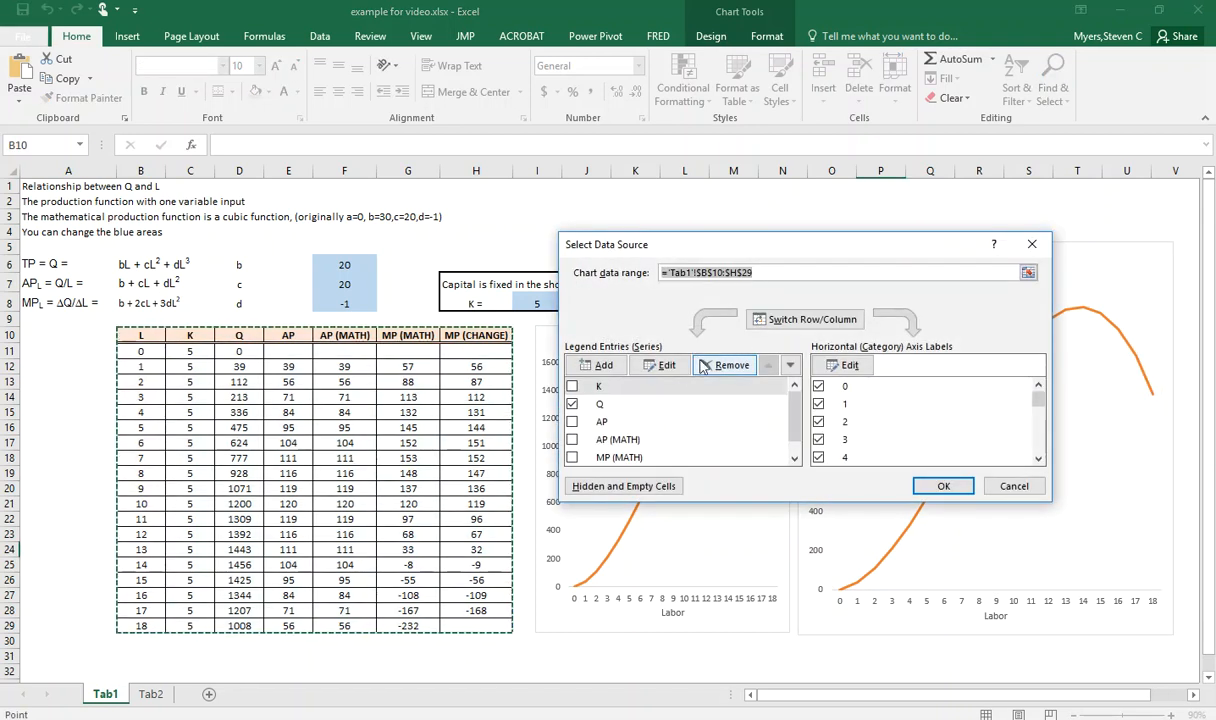
left_click(574, 405)
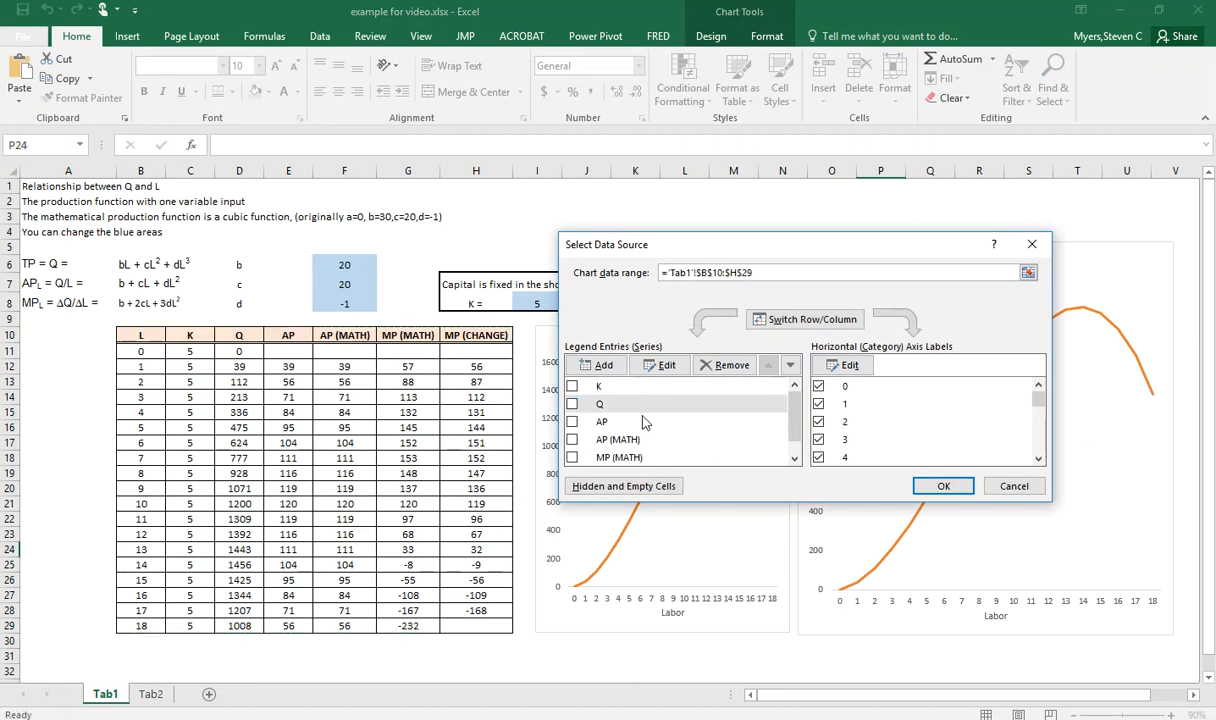
scroll(650, 425, "down", 1)
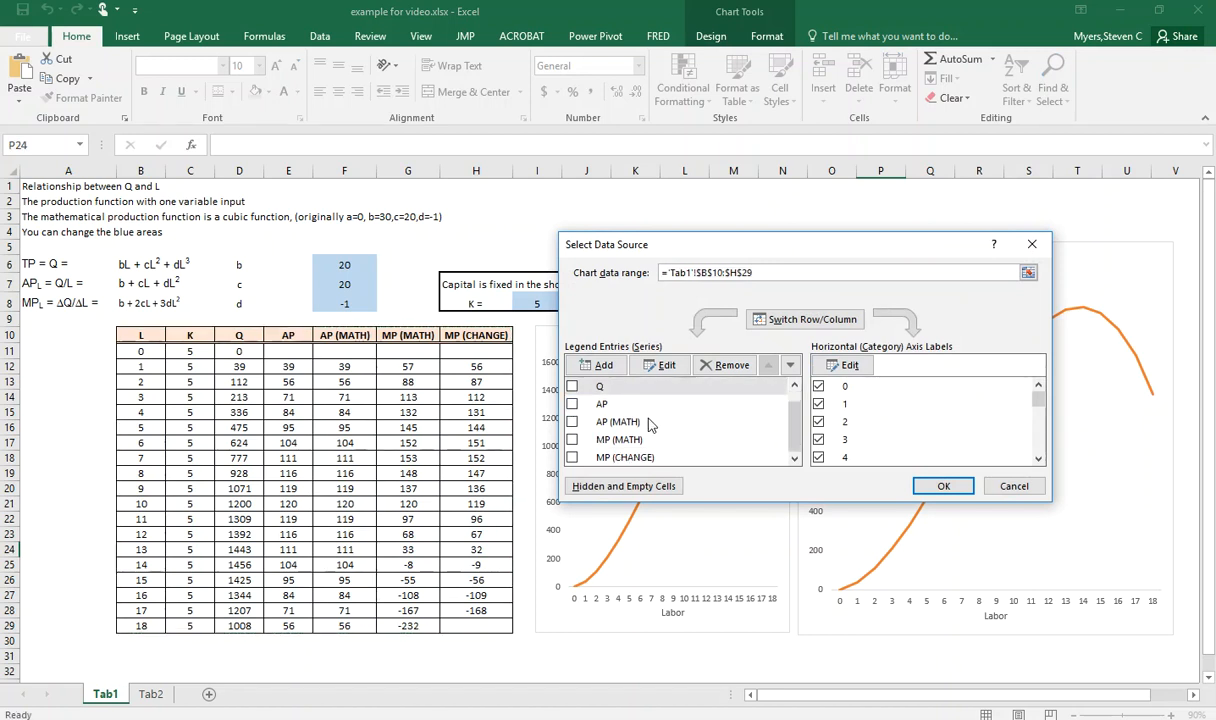
left_click(572, 422)
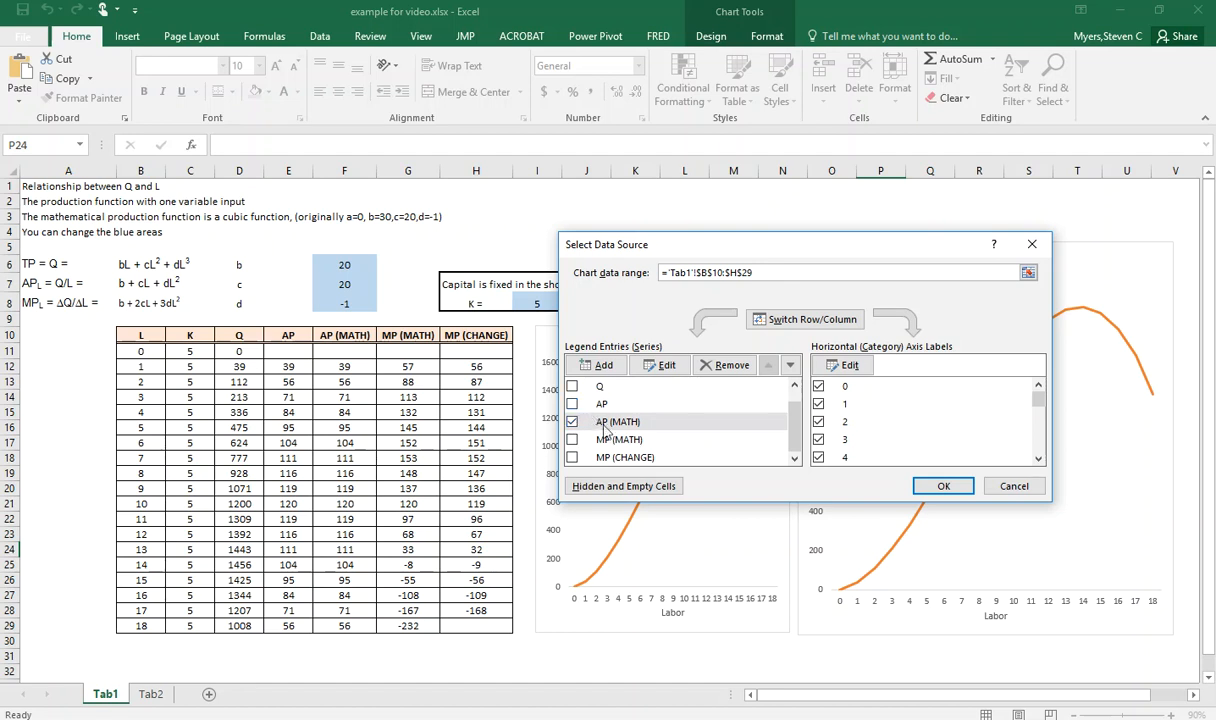
left_click(572, 440)
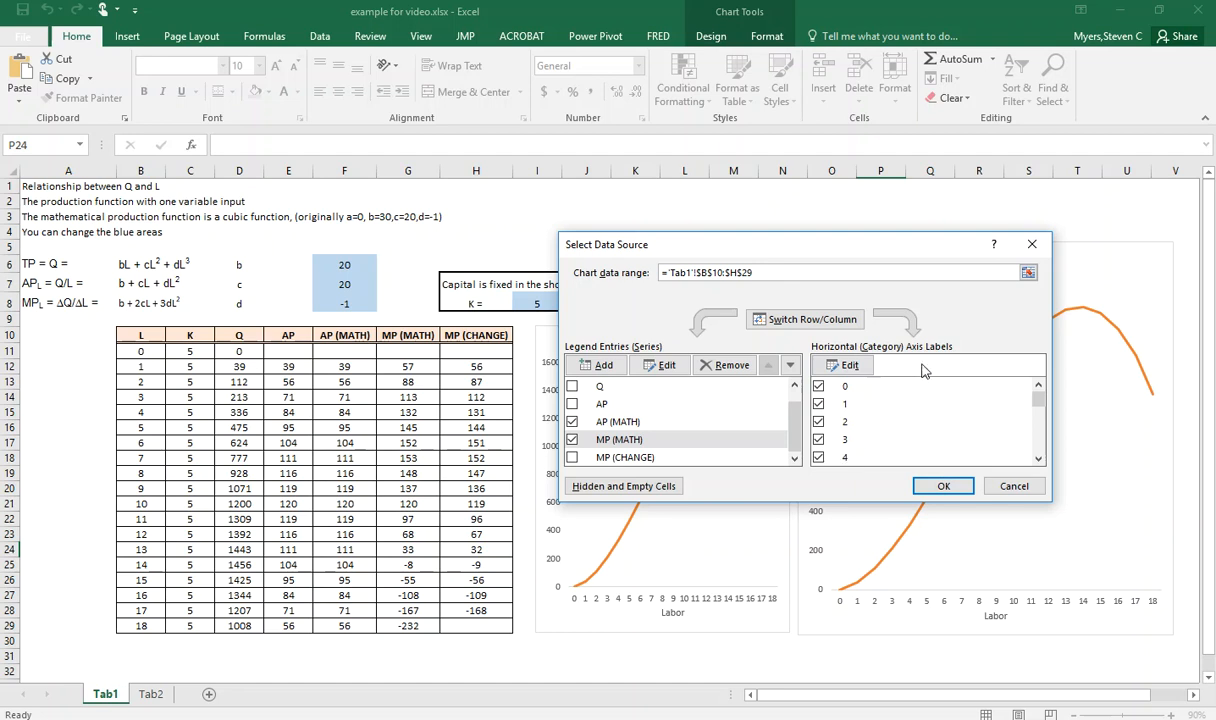
left_click(944, 488)
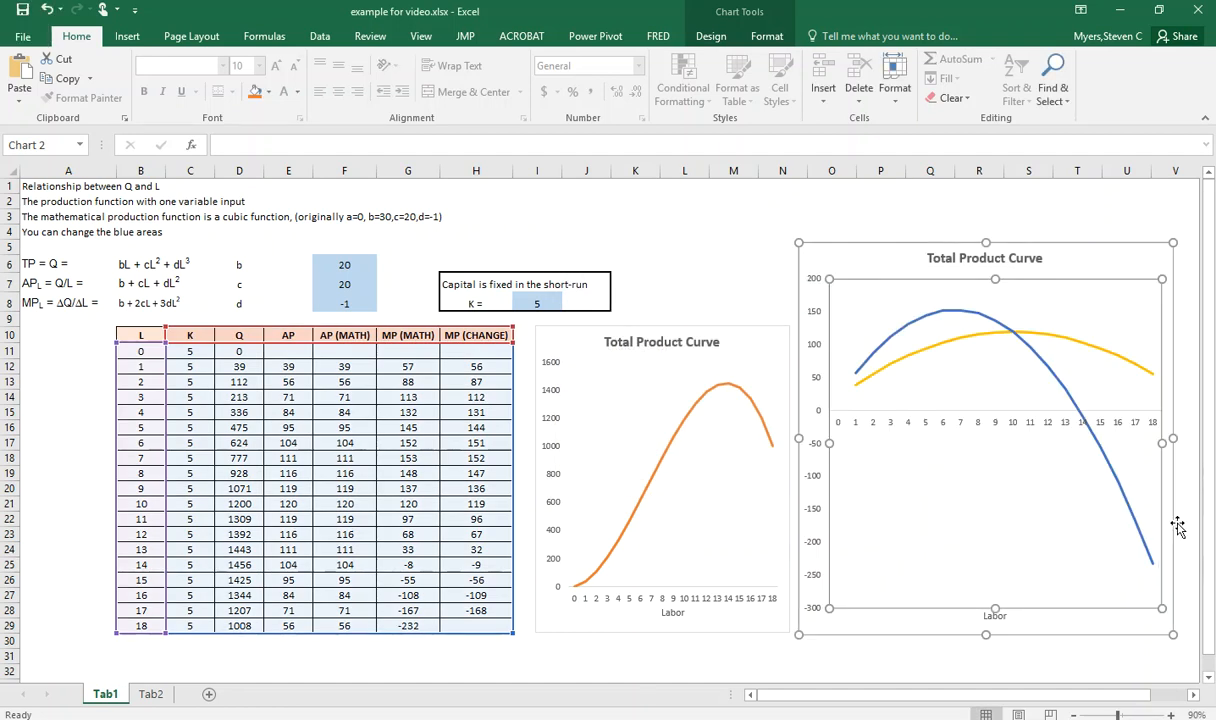
Change the copied chart's title to "Average and Marginal Product Curve"
left_click(937, 258)
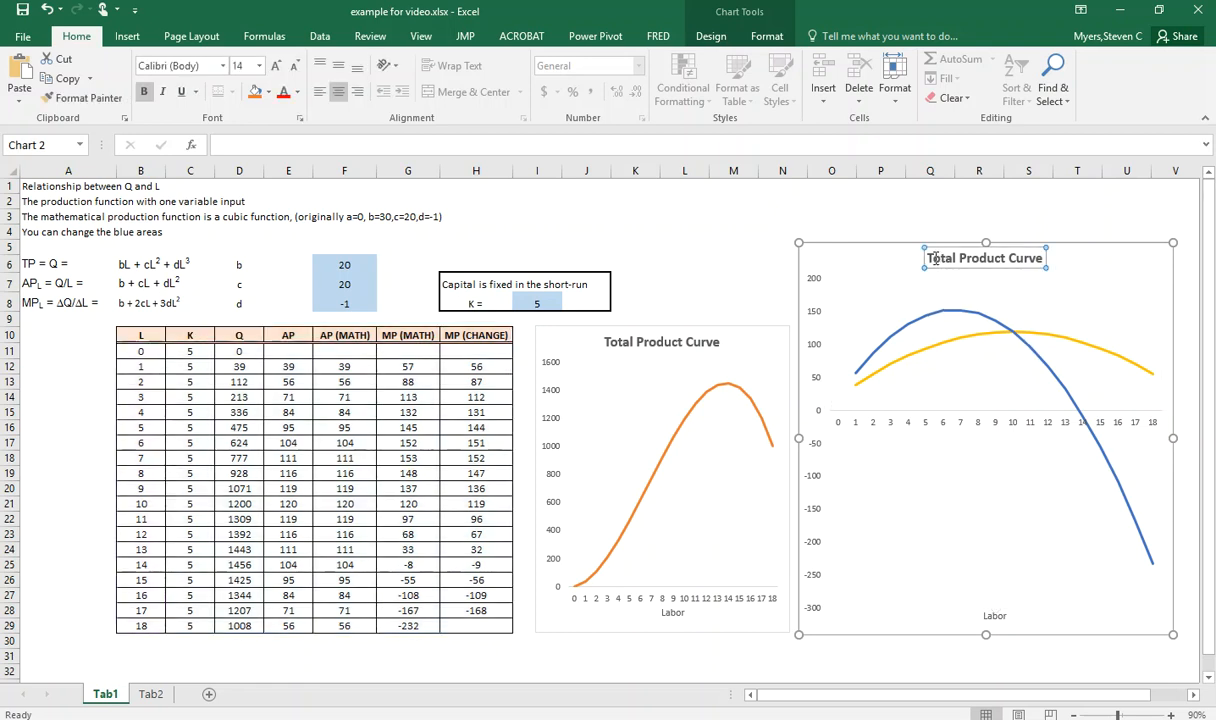
double_click(937, 258)
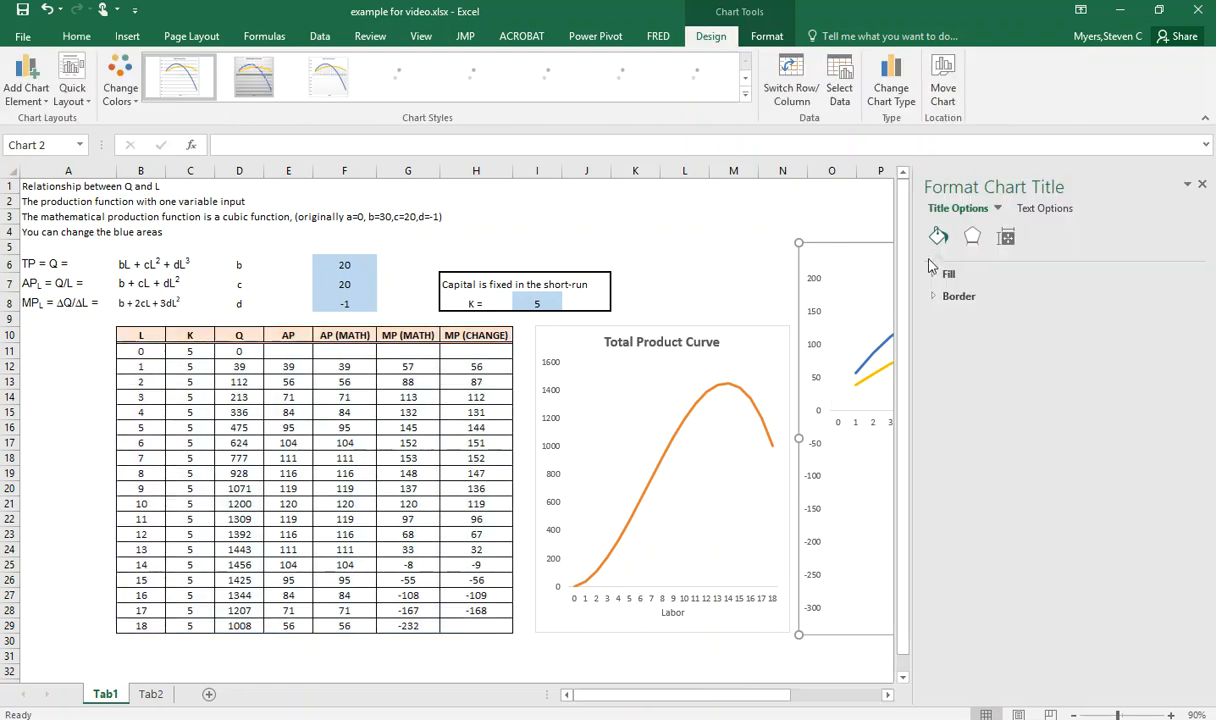
left_click(1203, 186)
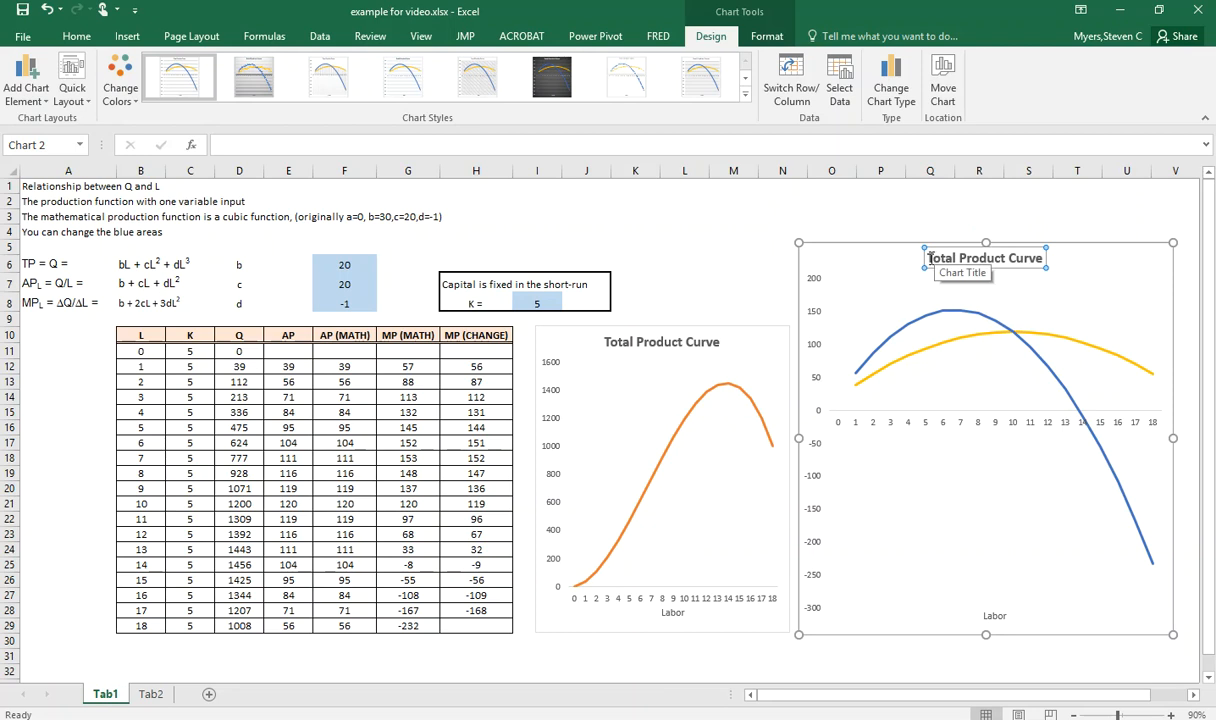
left_click_drag(929, 258, 962, 265)
type("Average ")
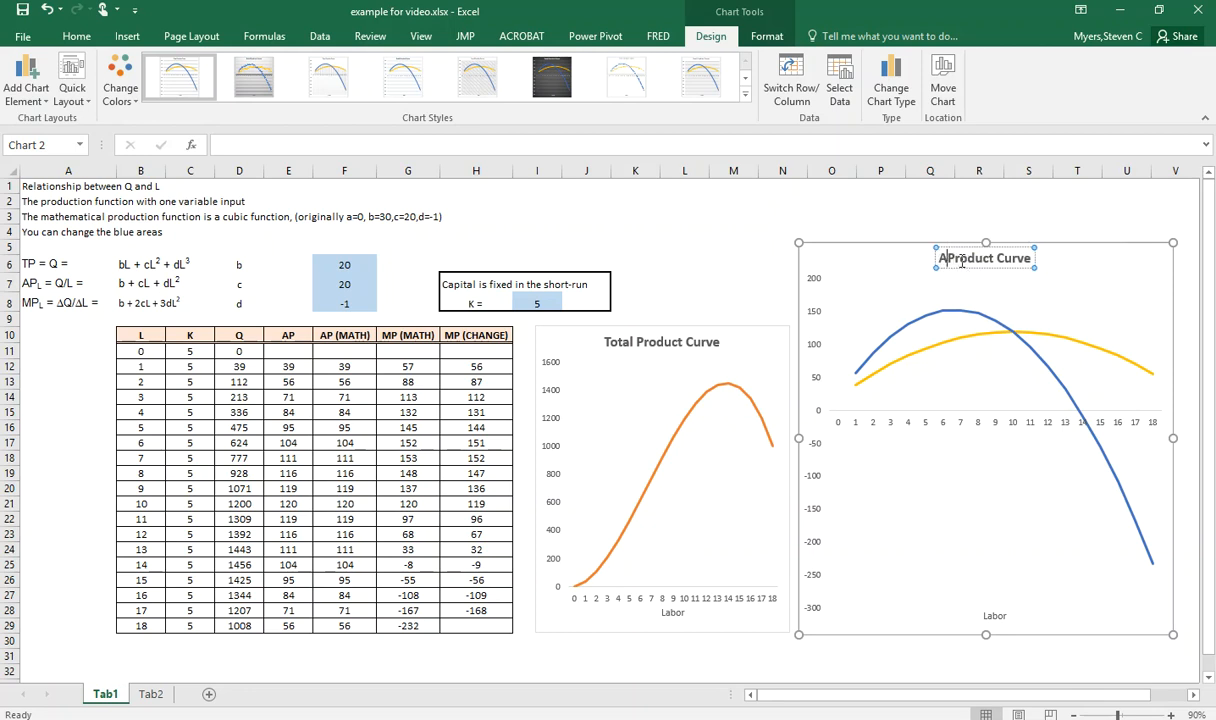
type("and Mar")
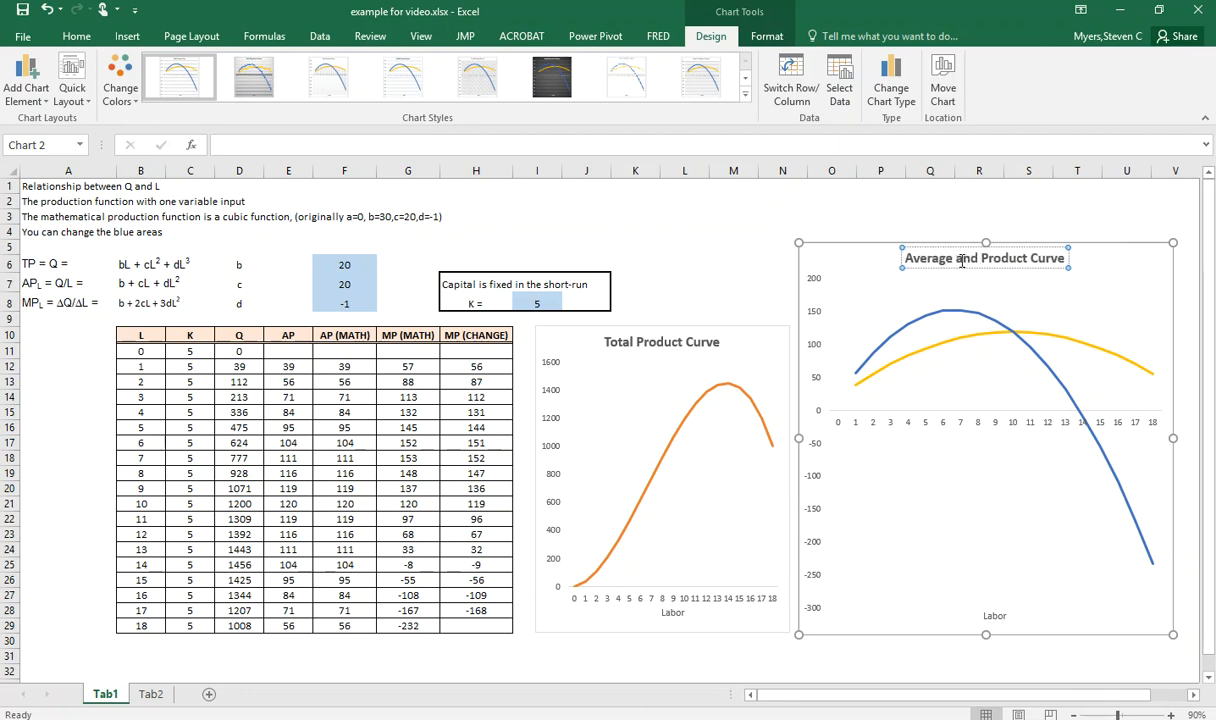
type("ginal")
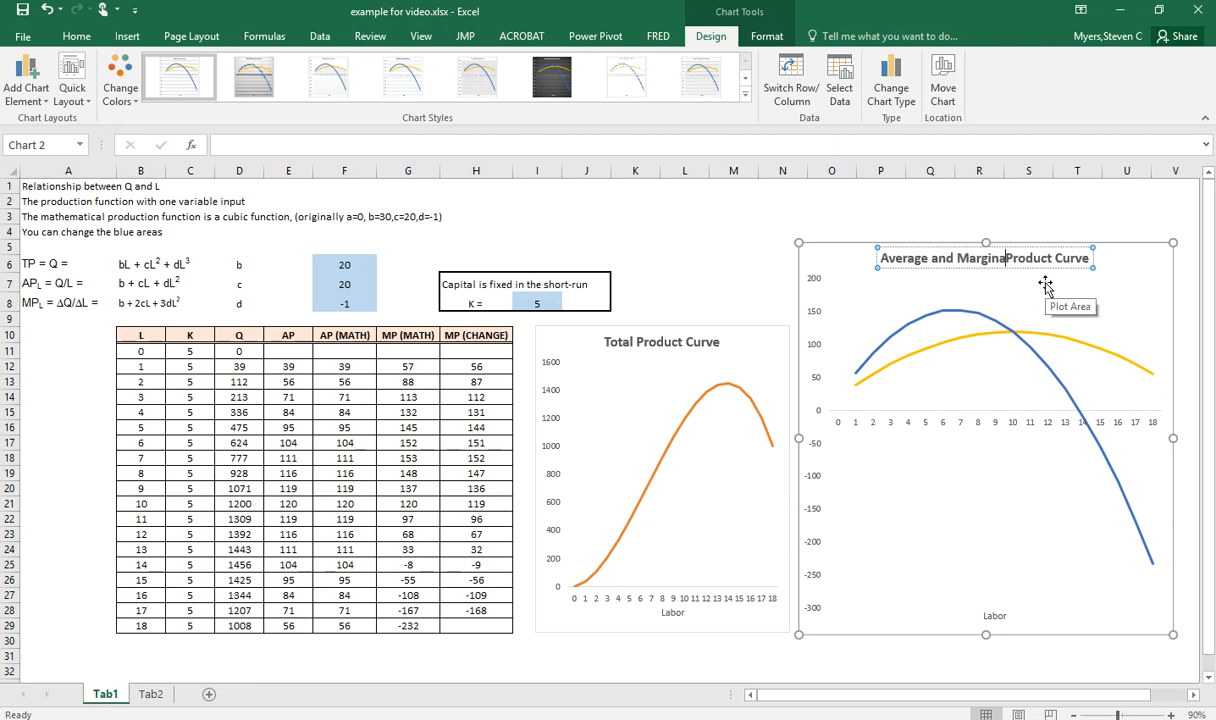
left_click(884, 222)
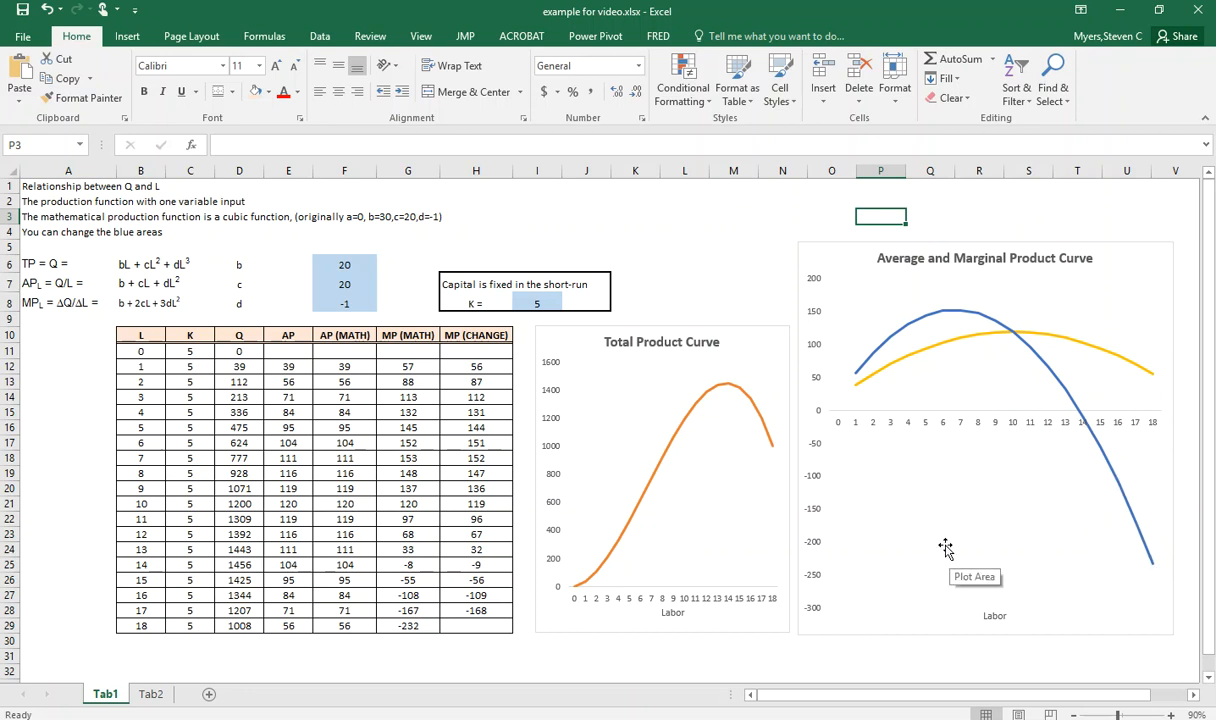
Exclude labor levels 16, 17 and 18 from the data plotted in the Average and Marginal Product Curve chart
right_click(926, 482)
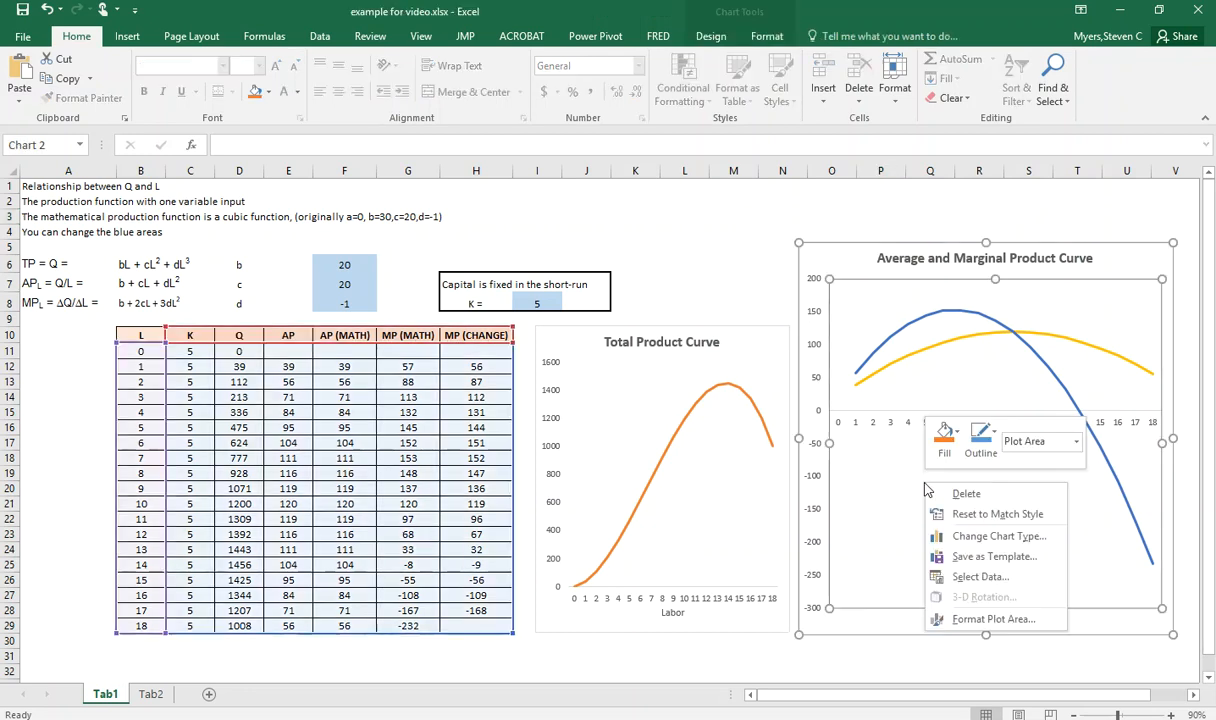
left_click(968, 577)
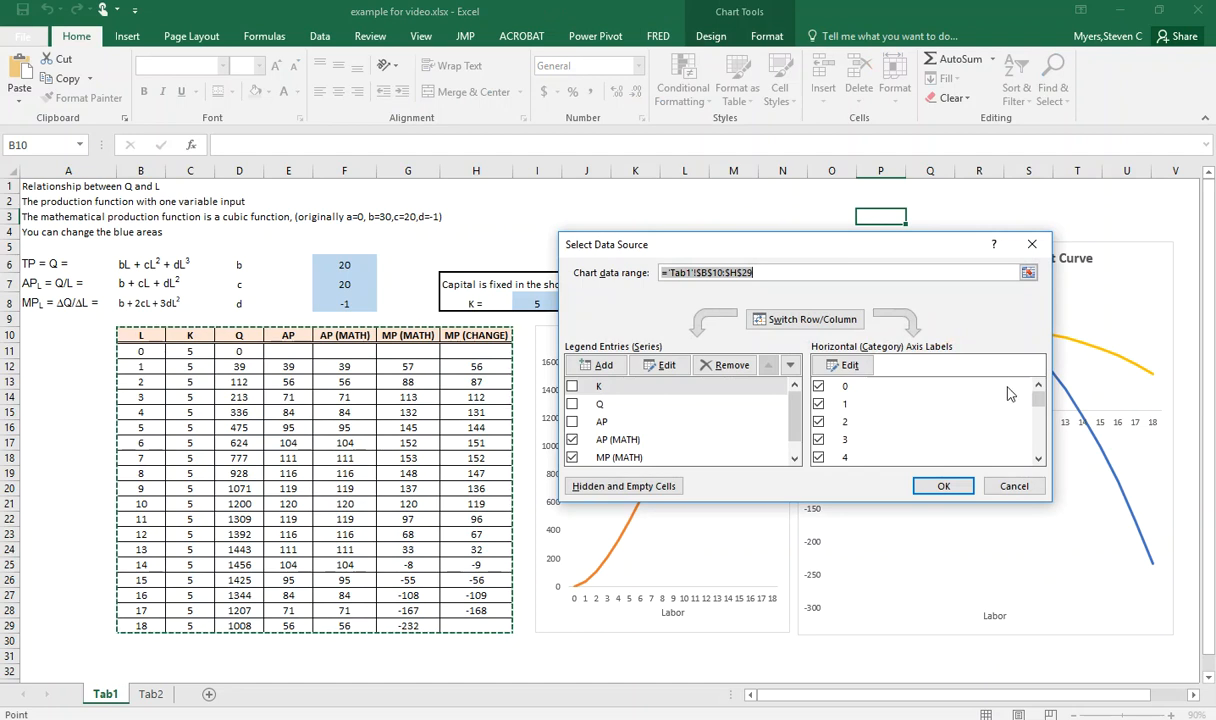
left_click_drag(1040, 399, 993, 442)
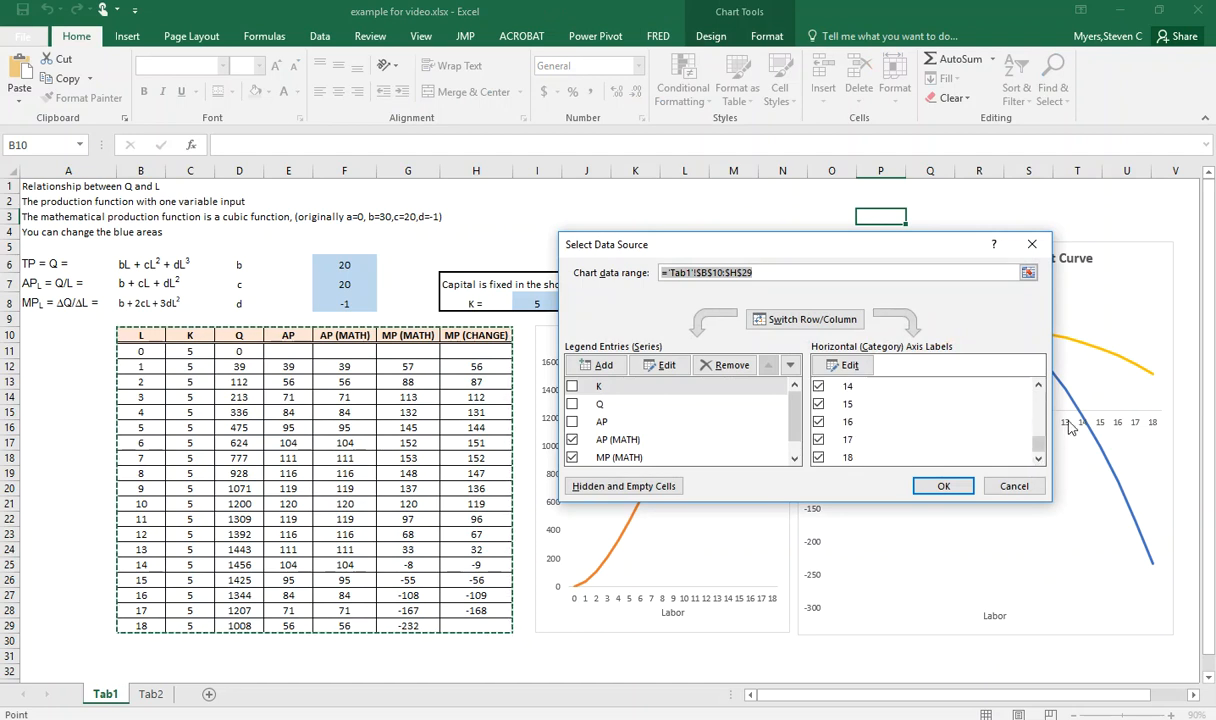
left_click(819, 422)
left_click(819, 439)
left_click(819, 457)
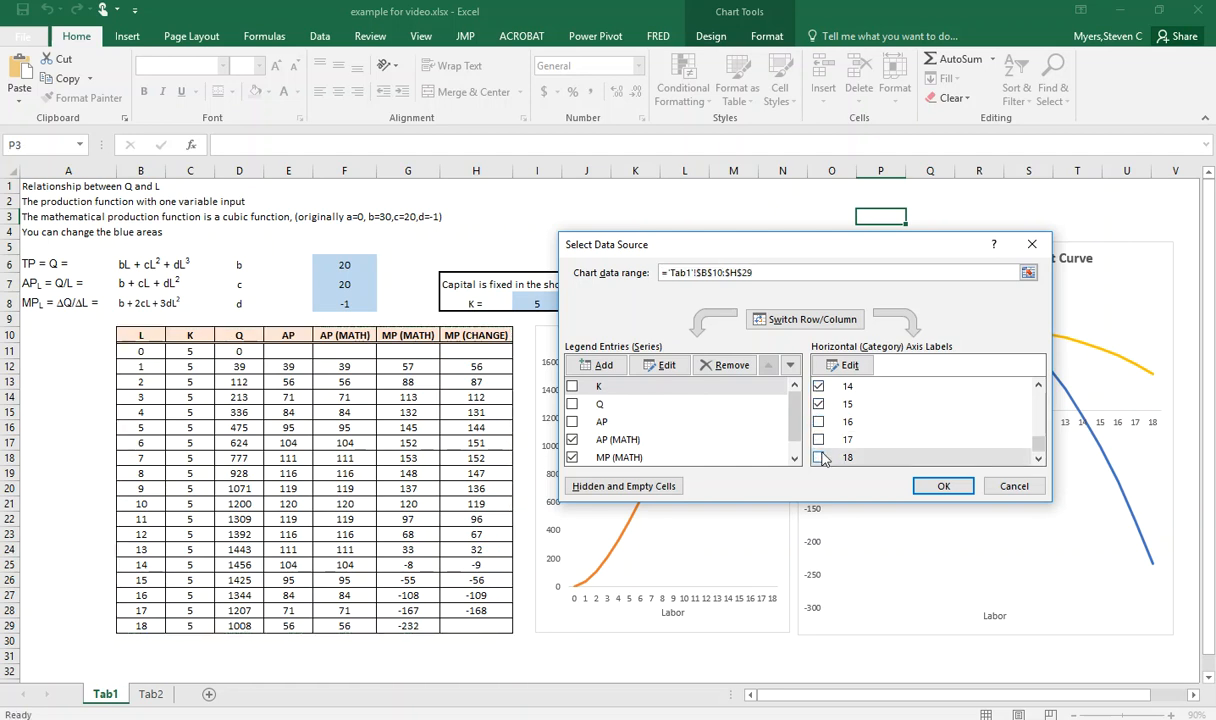
left_click(943, 488)
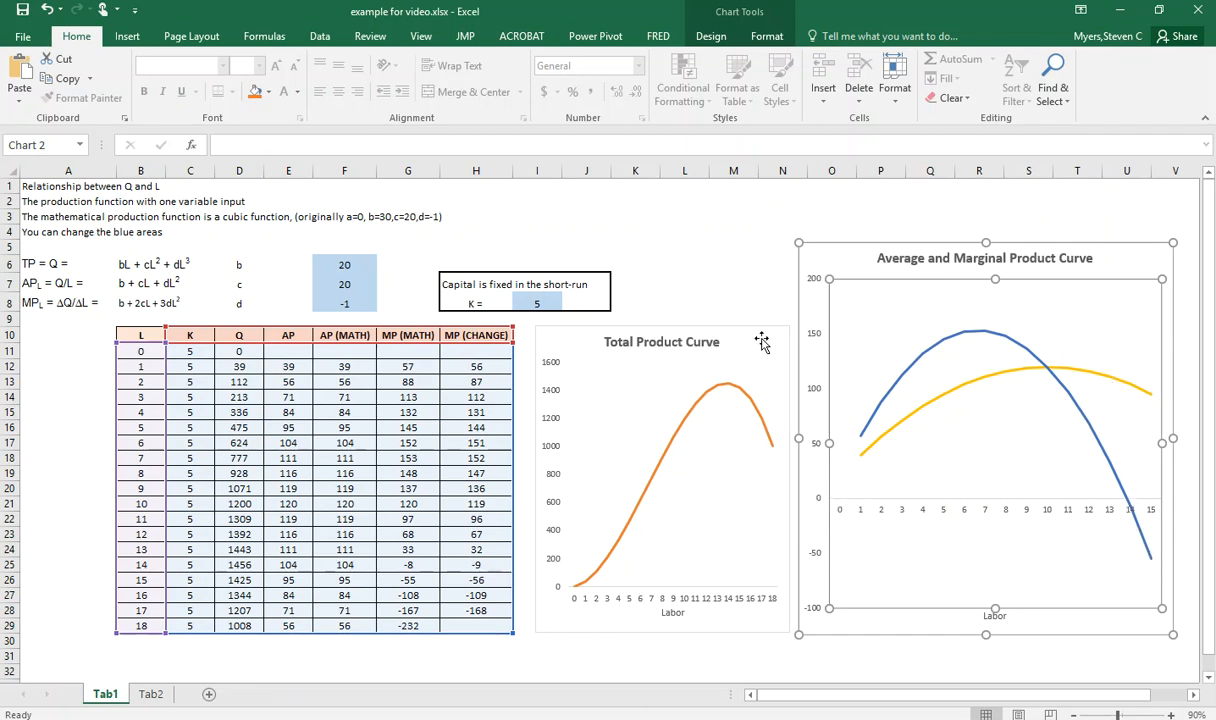
left_click(733, 283)
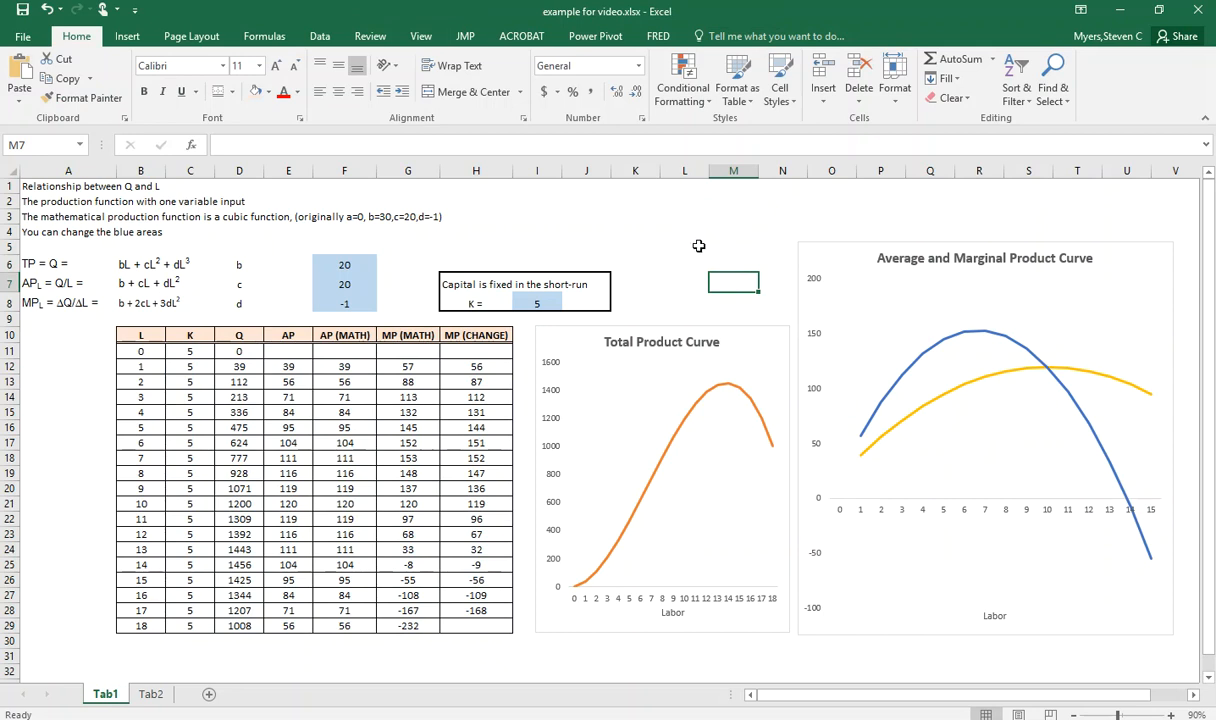
Set coefficient b of the production function to 30 in F6
left_click(346, 263)
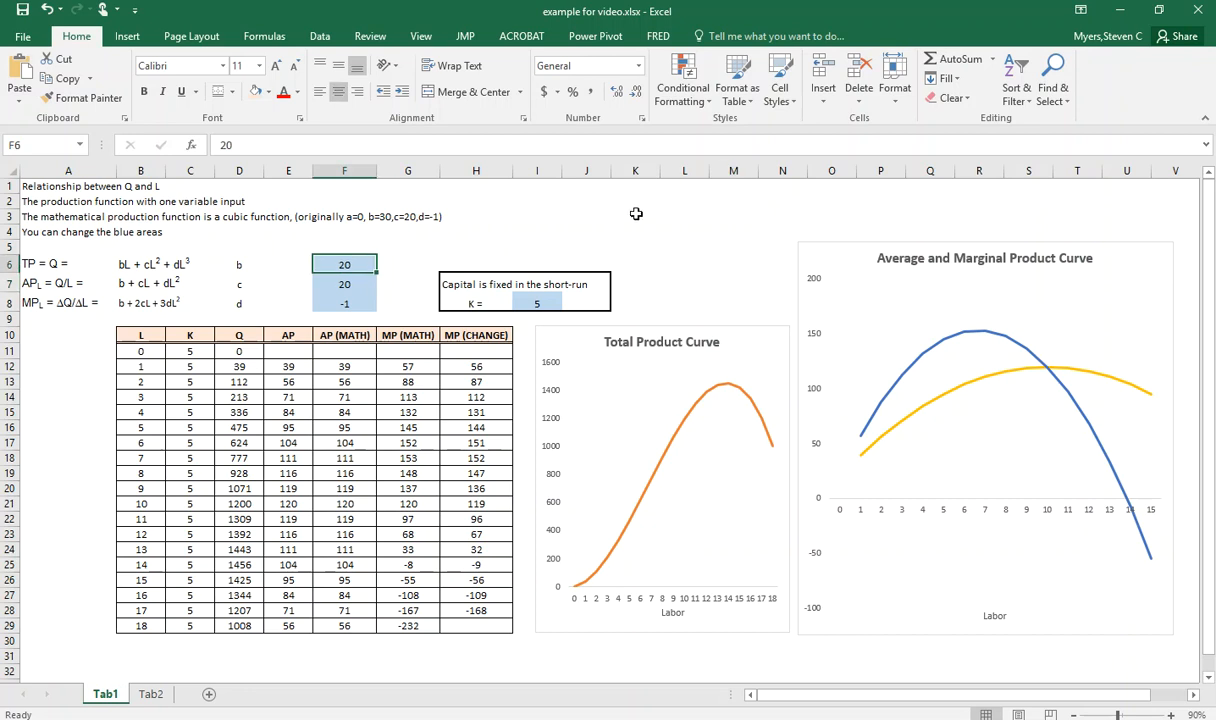
type("3")
key("Return")
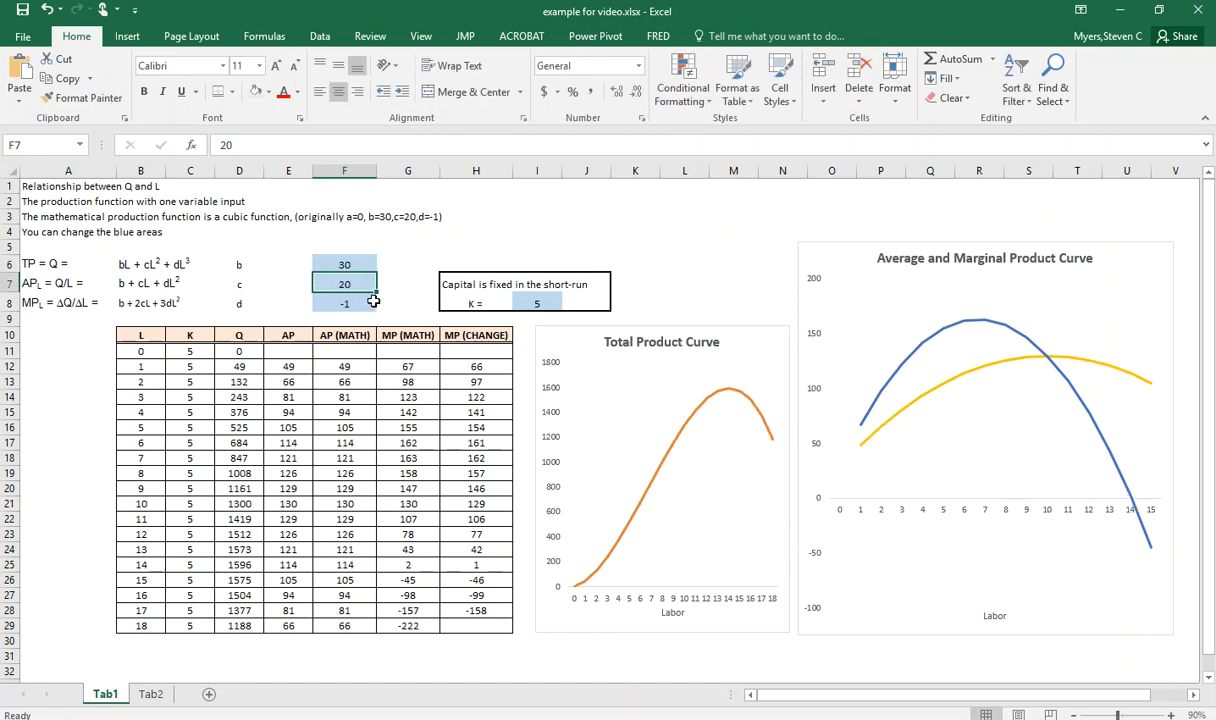
Try coefficient c in F7 at 50 and at 10 to compare the effect on the table and charts
type("5")
key("Return")
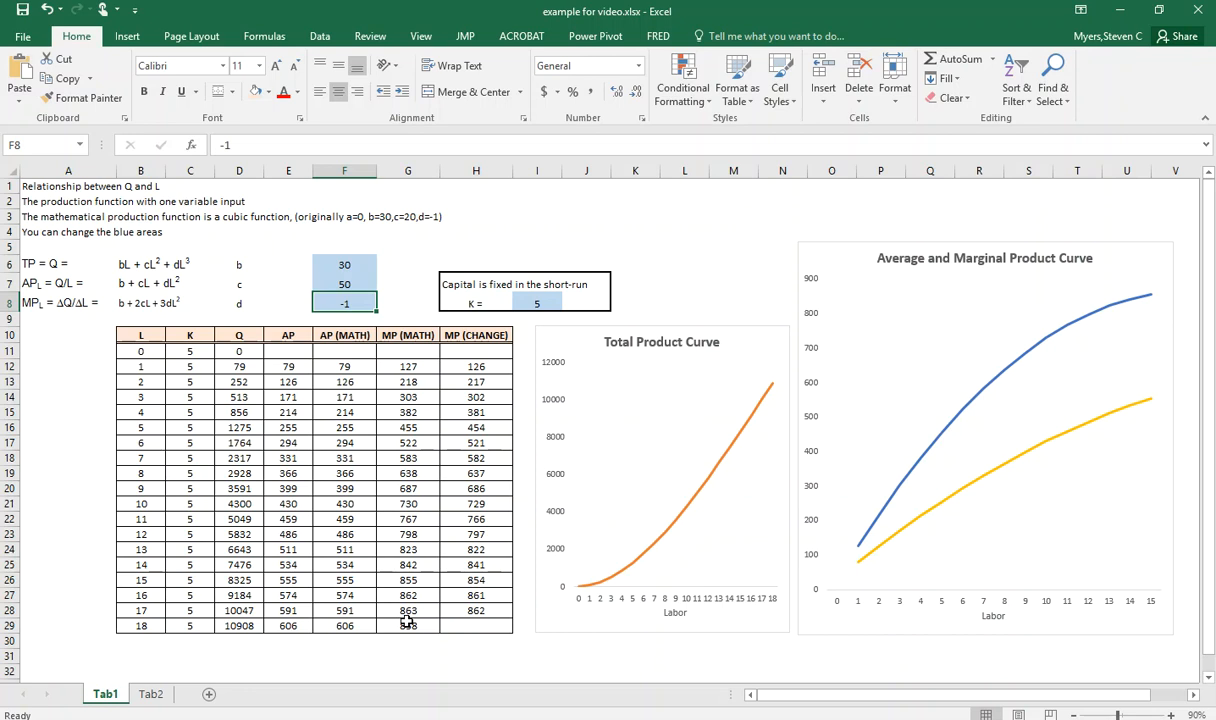
left_click(342, 284)
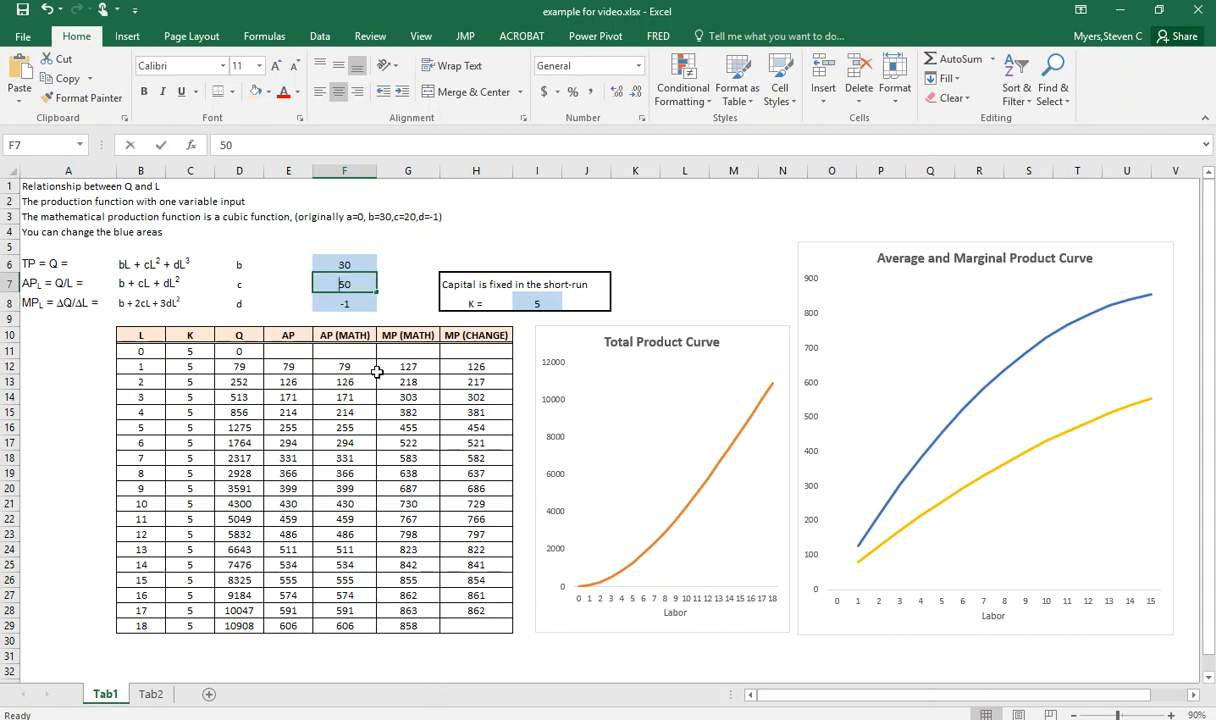
type("10")
key("Return")
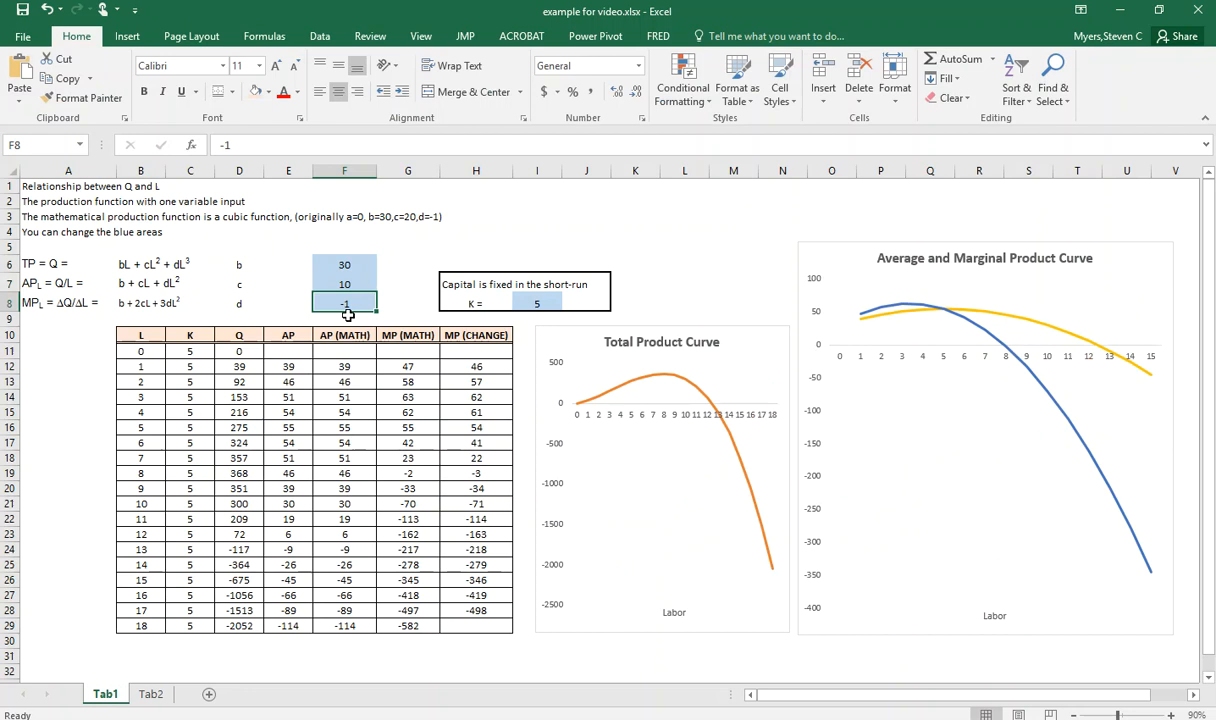
Set coefficient c in F7 back to 20
left_click(325, 268)
left_click(338, 290)
type("20")
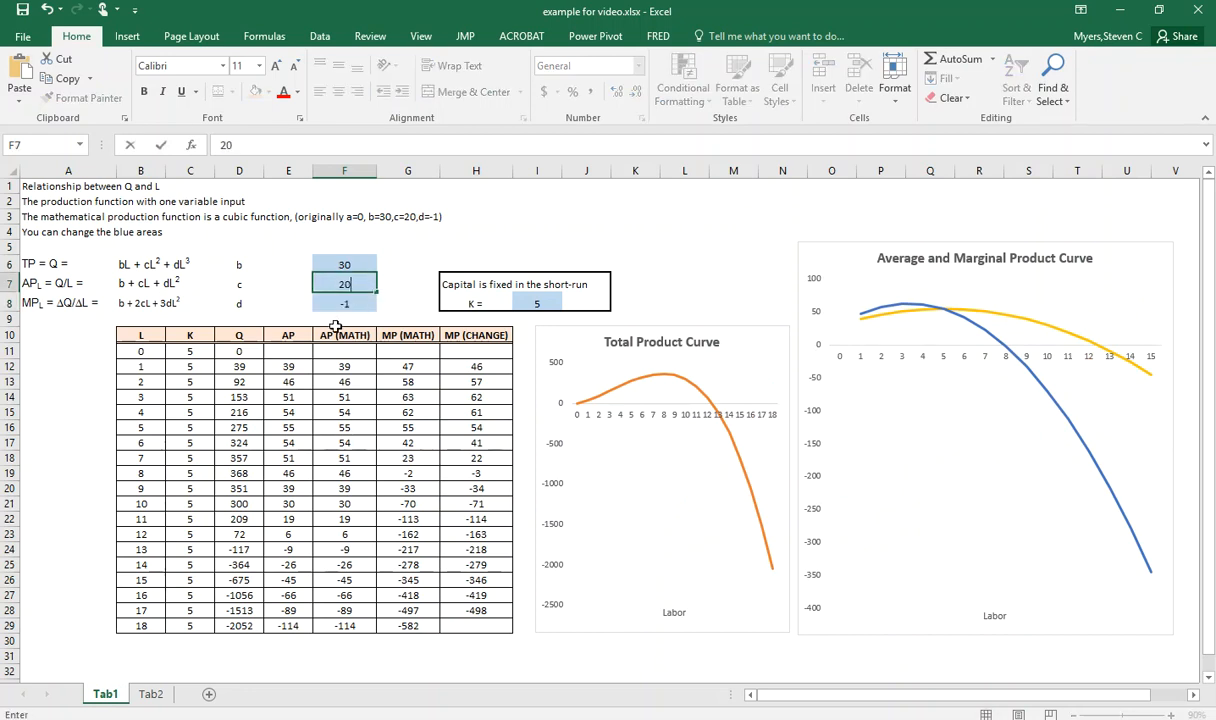
Try coefficient d in F8 at -2 and at -0.5 to compare the effect on the curves
left_click(345, 305)
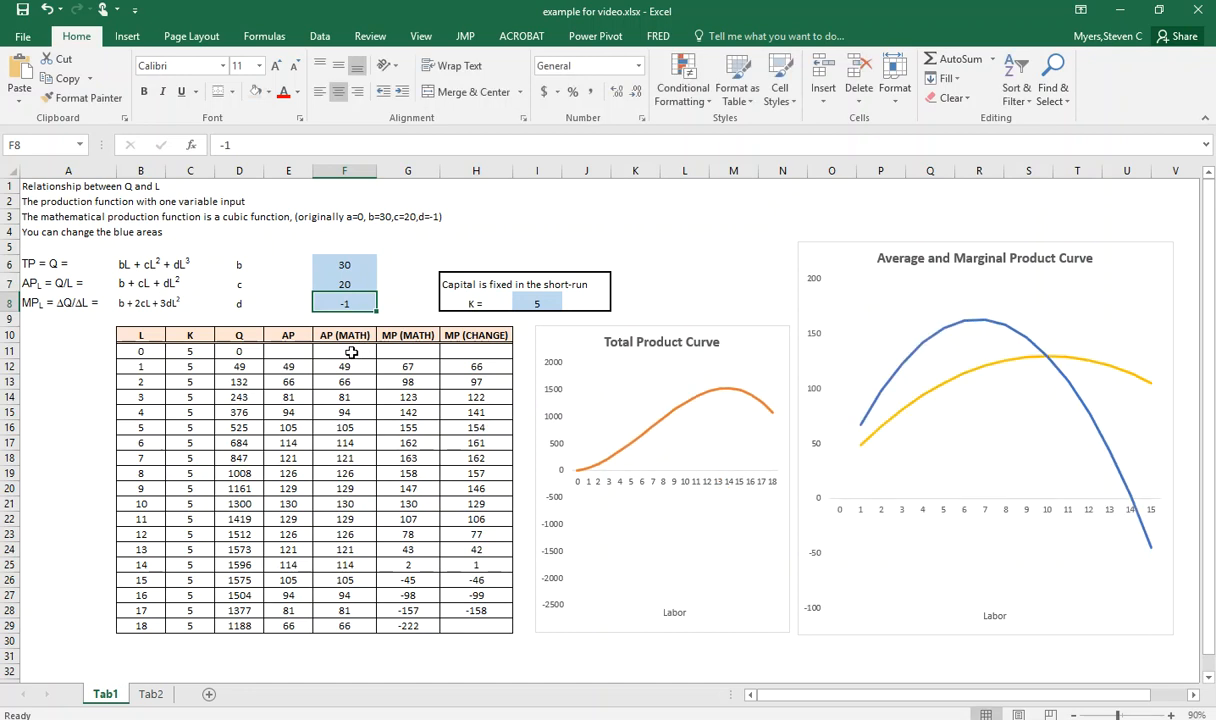
type("-2")
key("Return")
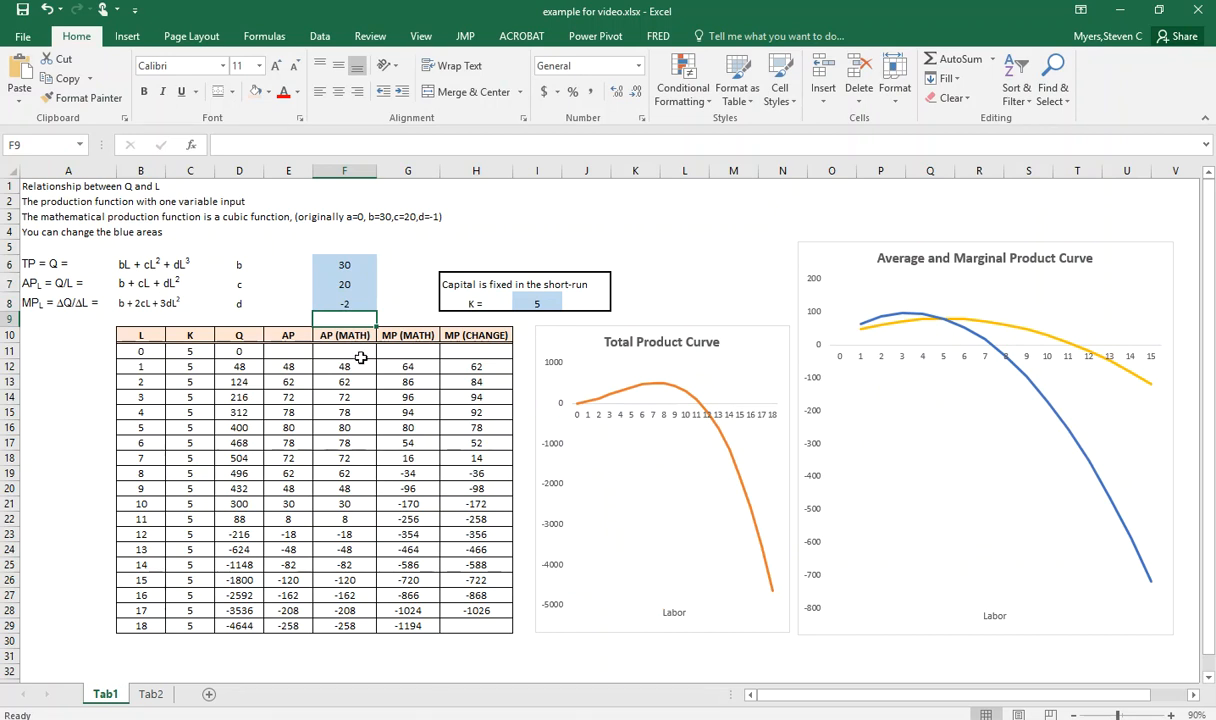
left_click(350, 303)
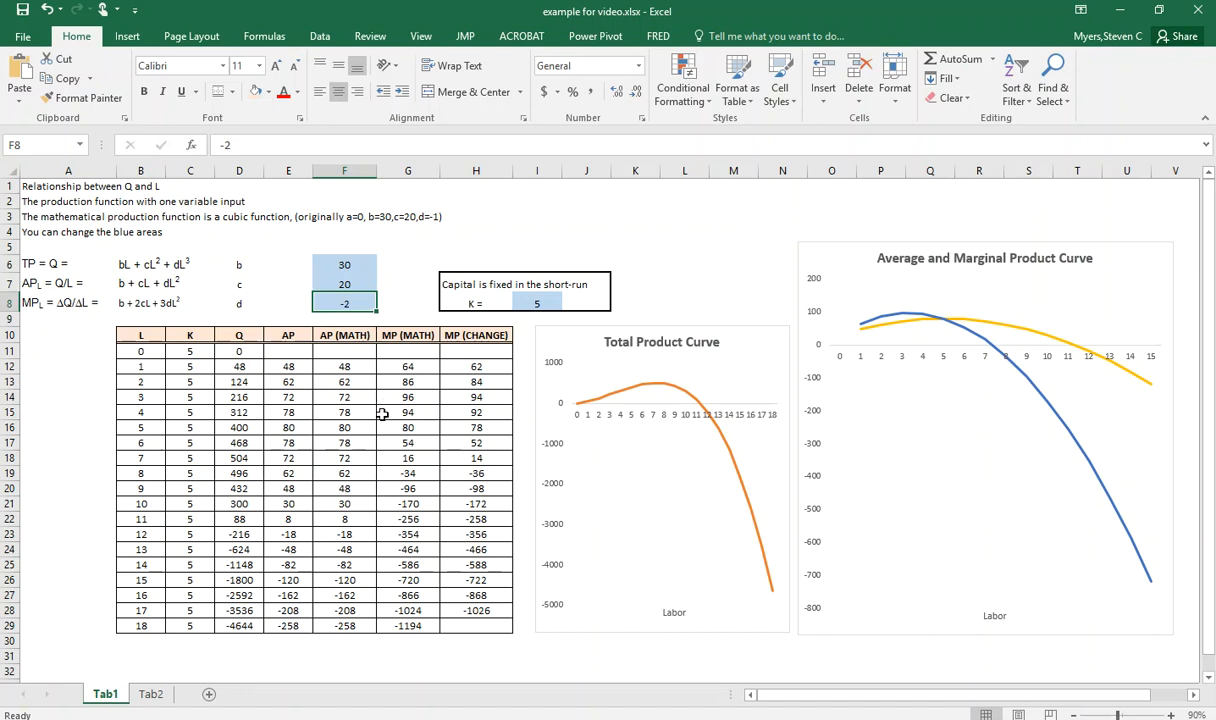
type("-")
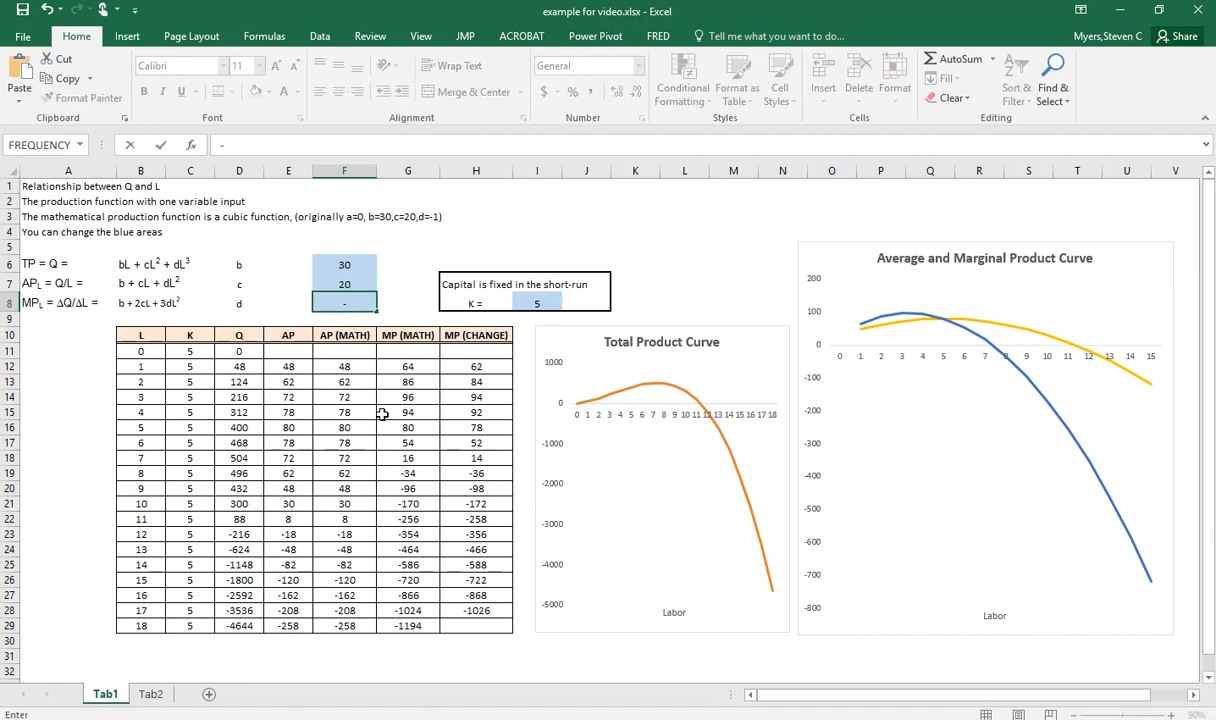
type(".0")
key("Return")
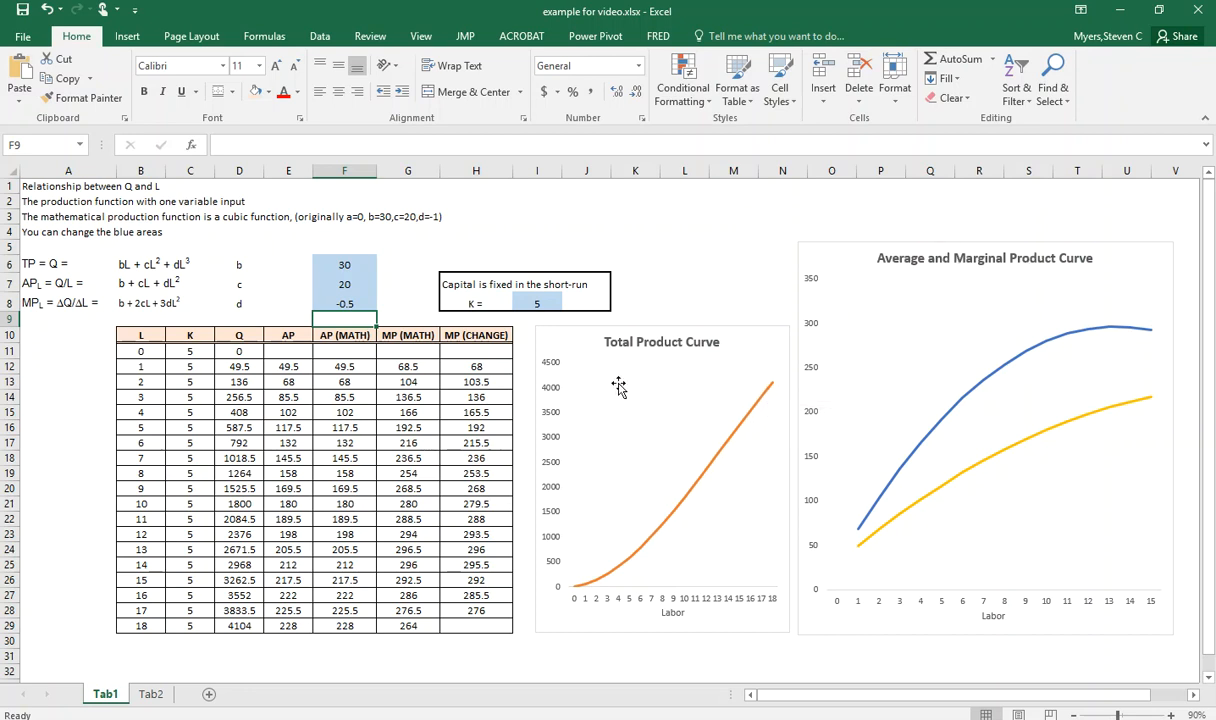
Set coefficient d in F8 back to -1
left_click(340, 305)
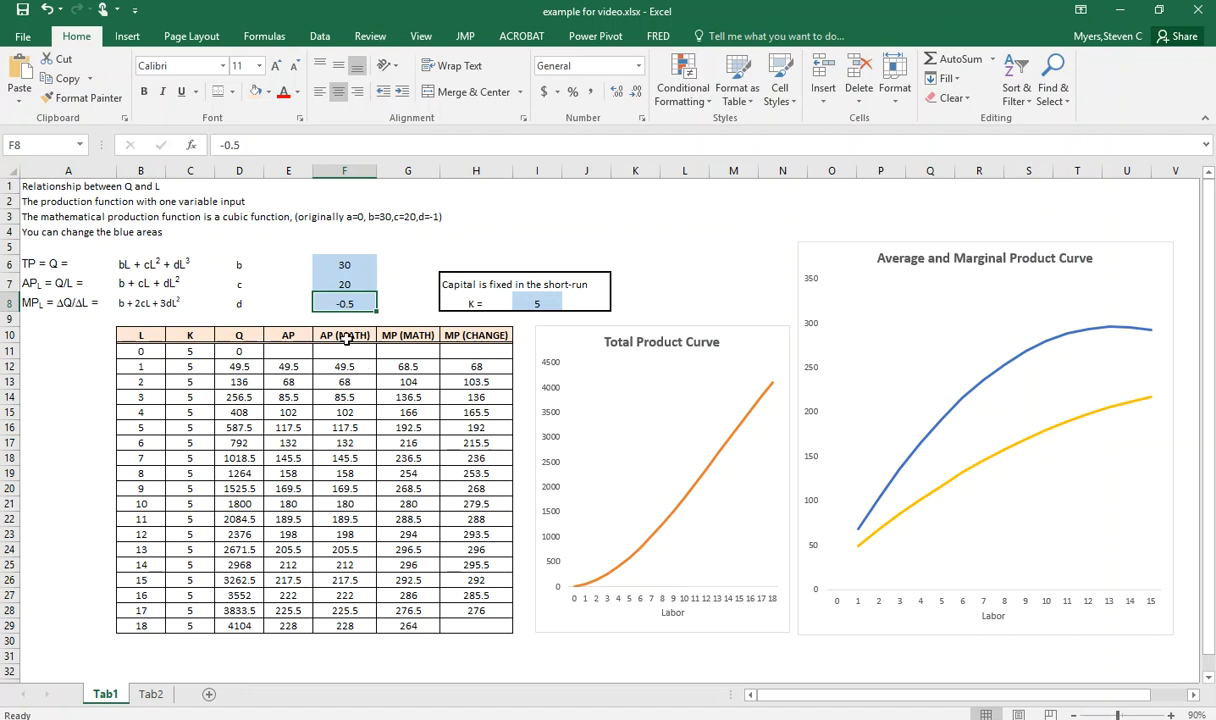
type("-1")
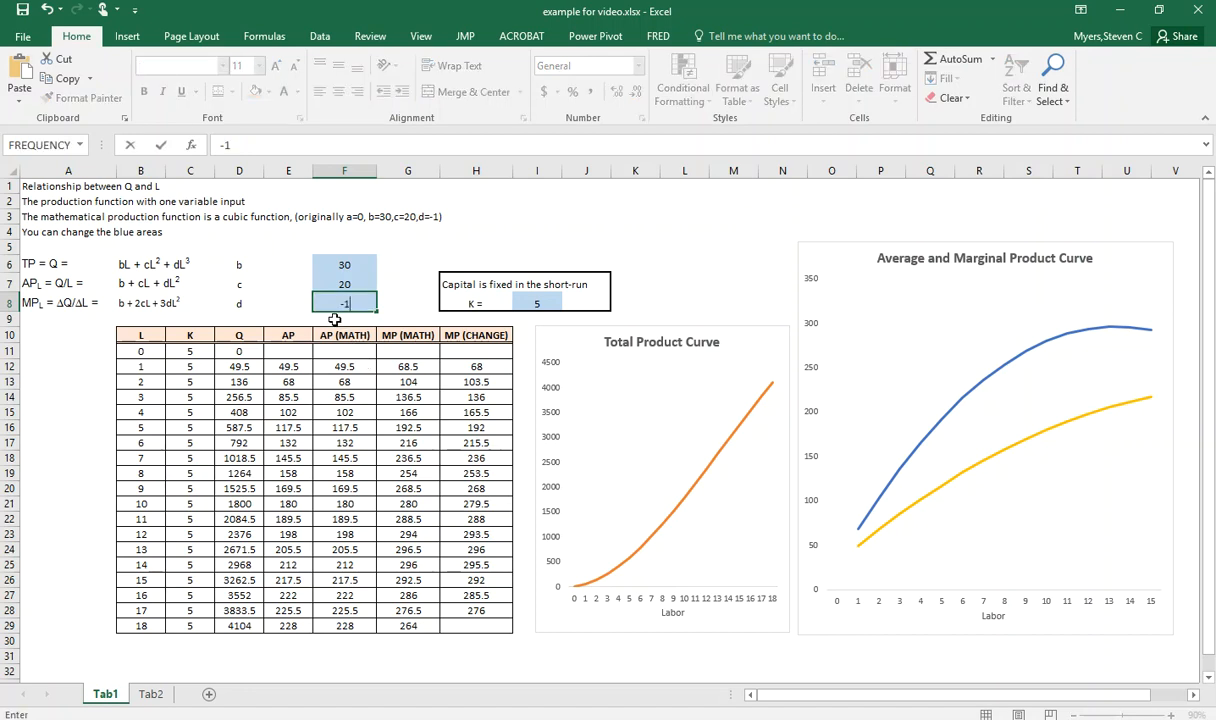
key("Return")
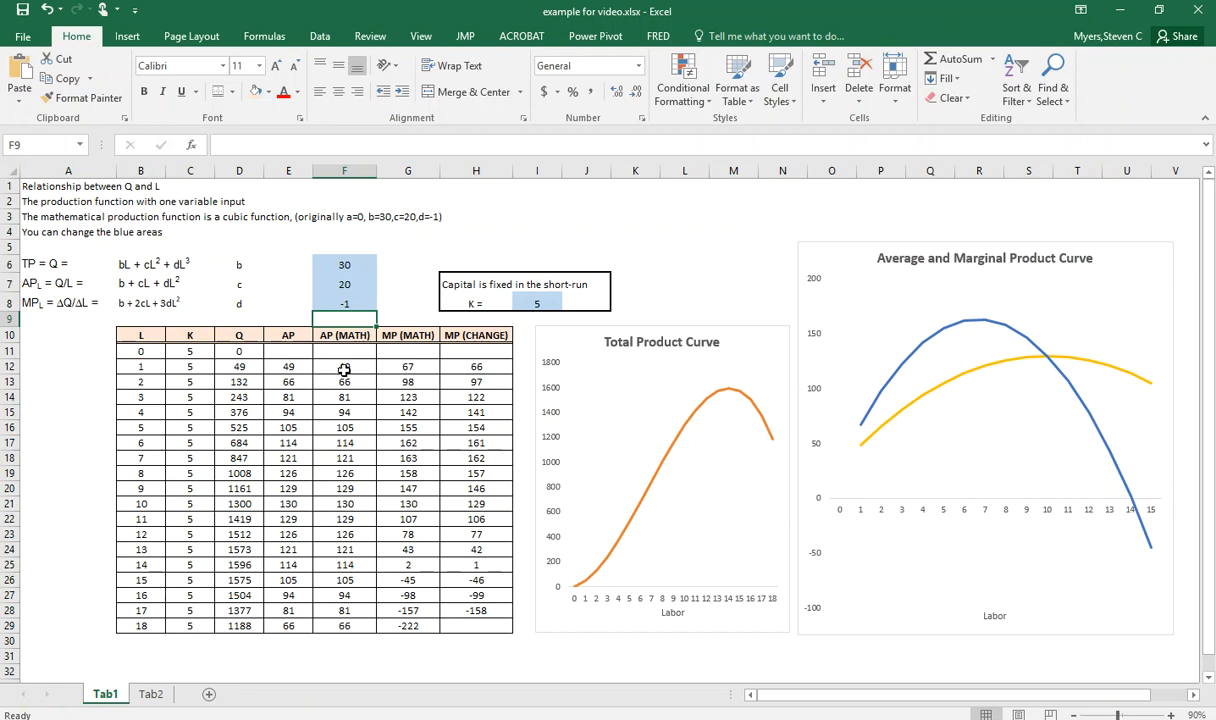
Copy the whole production table B10:H29 from Tab1 to Tab2 starting at B10, and widen columns B through H there
left_click_drag(130, 336, 478, 630)
left_click(158, 656)
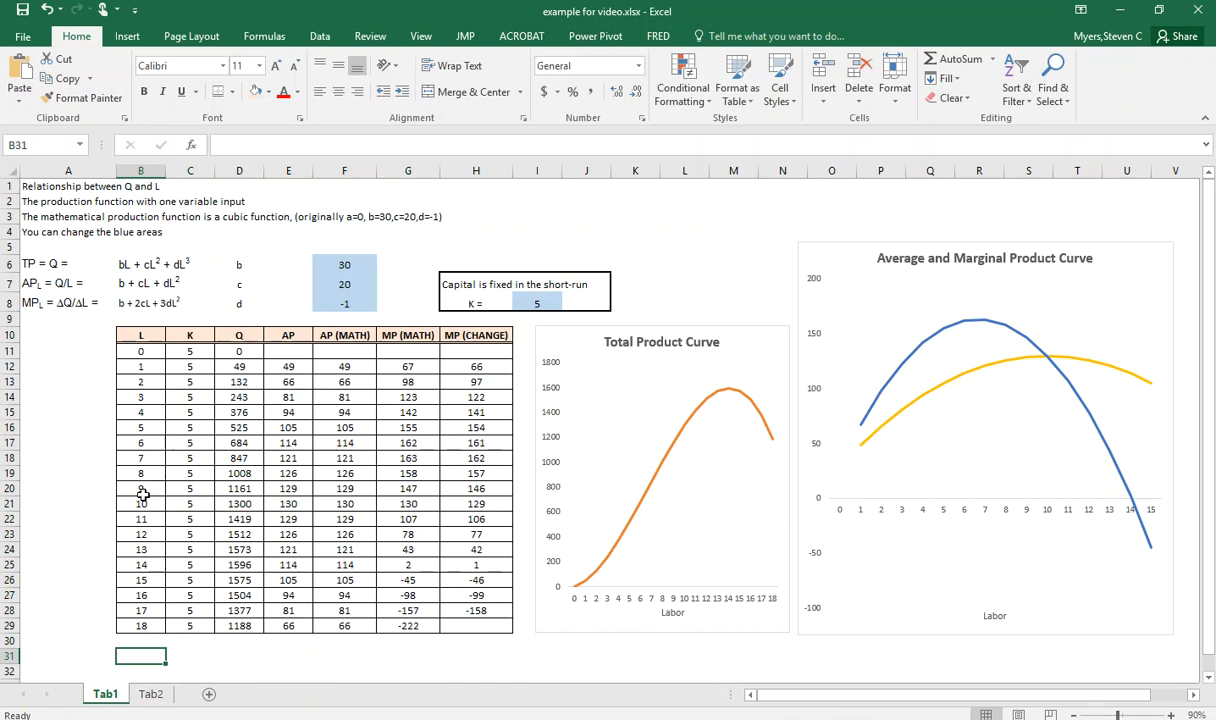
left_click(140, 338)
left_click_drag(140, 338, 472, 626)
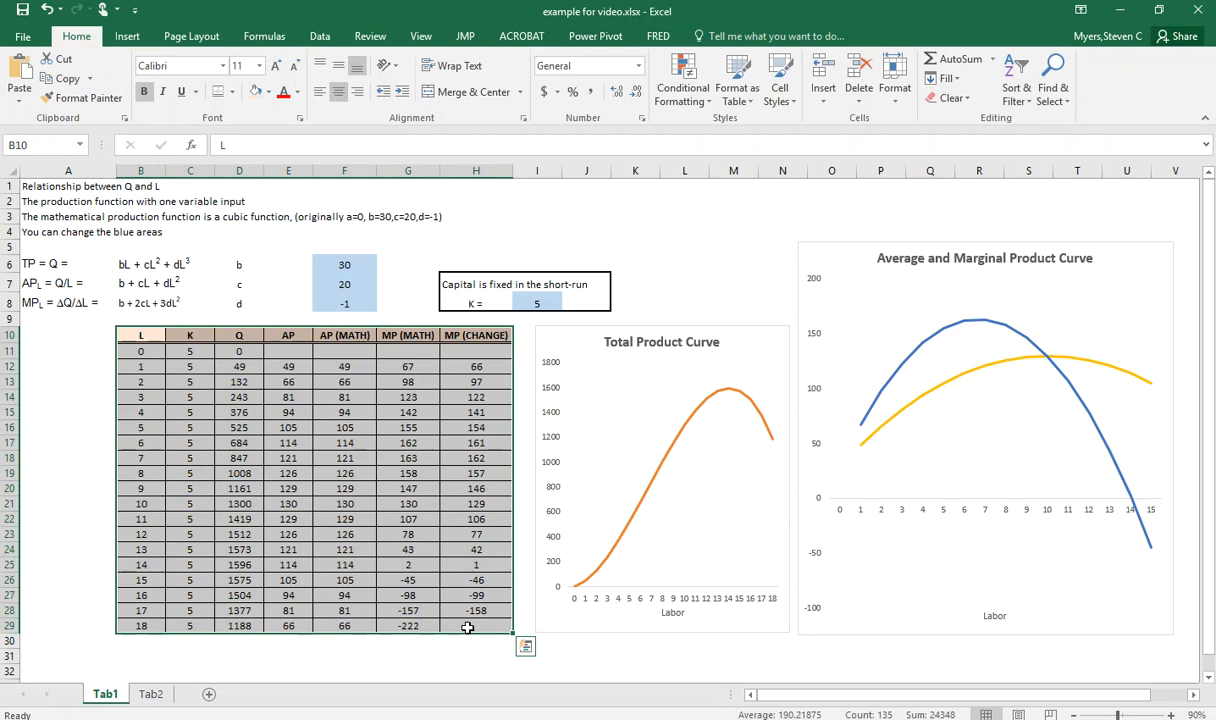
key("ctrl+c")
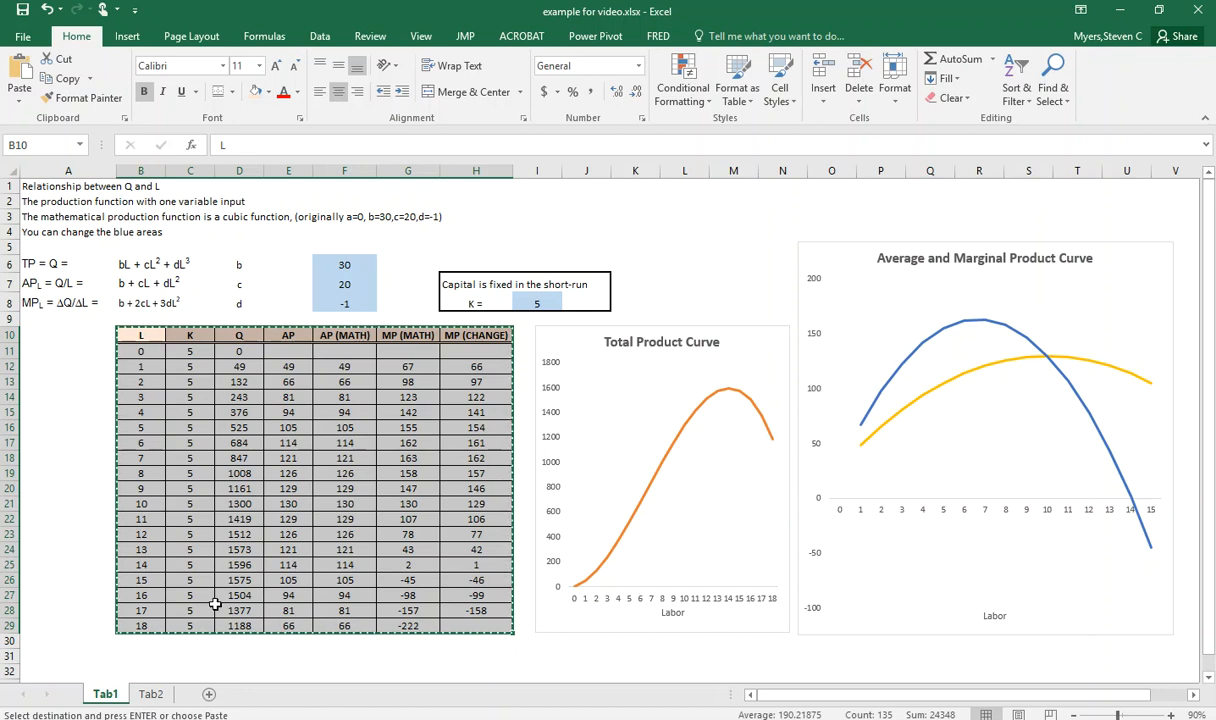
left_click(152, 697)
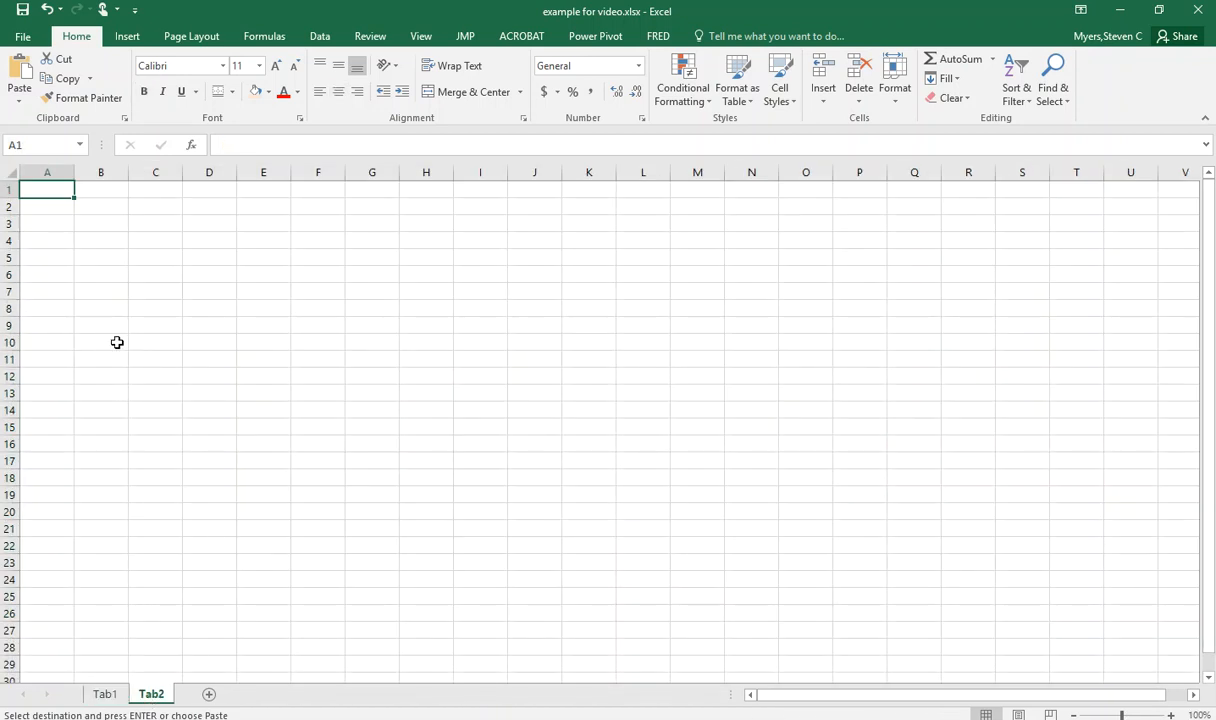
left_click(115, 342)
key("ctrl+v")
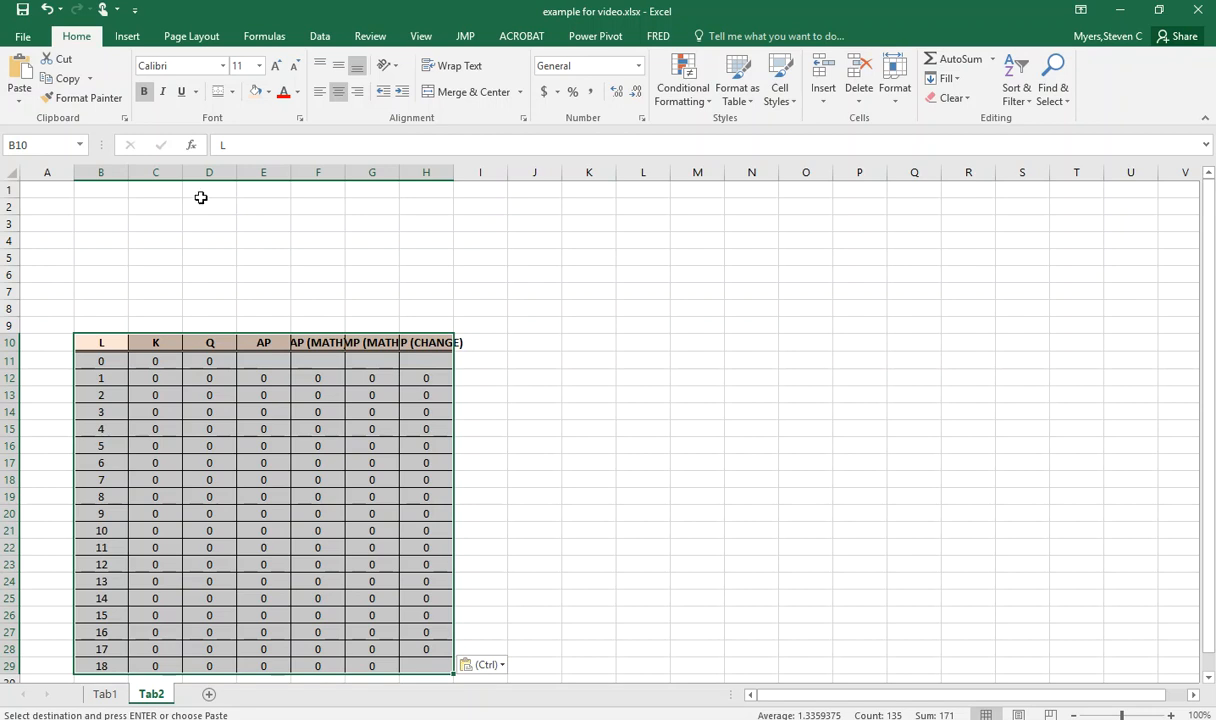
left_click_drag(113, 172, 402, 175)
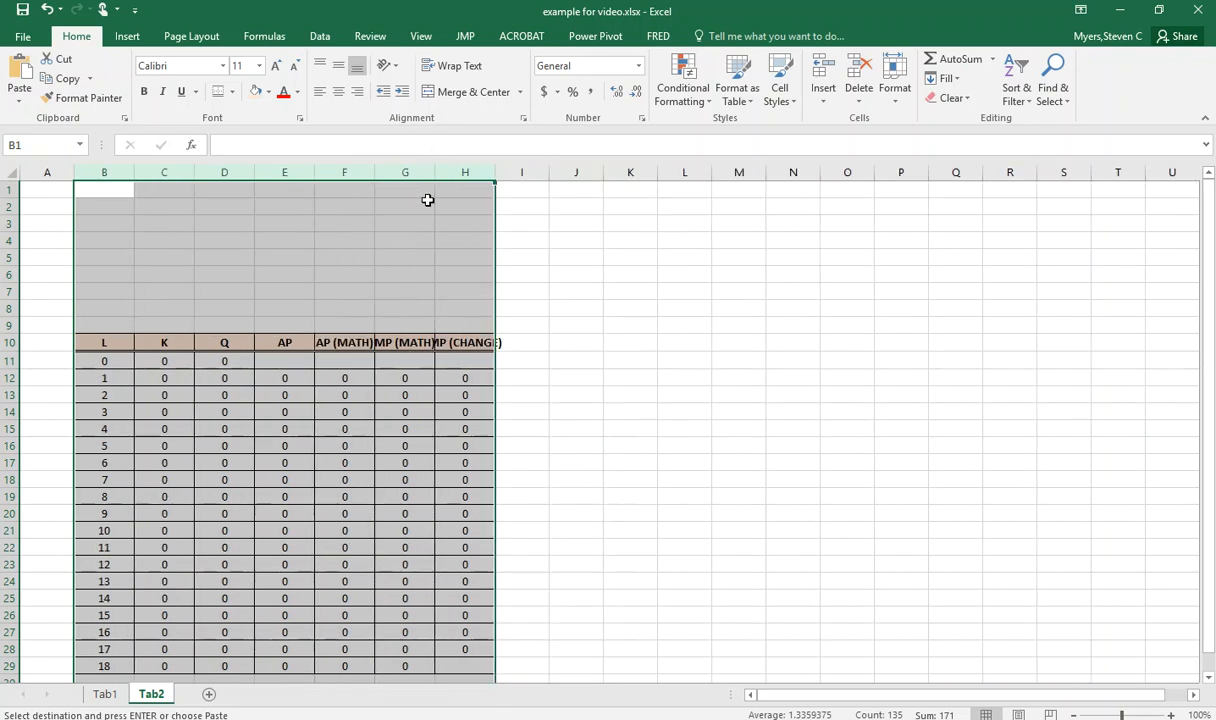
Link cell B11 on Tab2 to the matching Tab1 cell with the formula ='Tab1'!B11
left_click(103, 363)
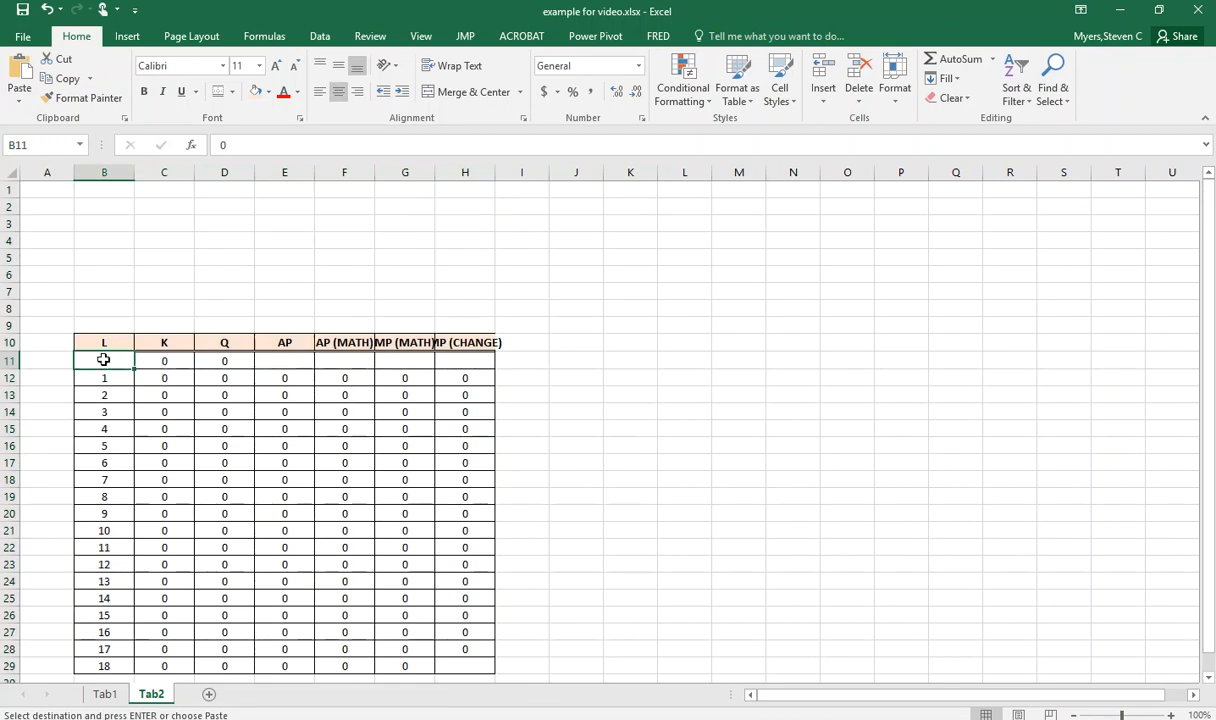
type("=")
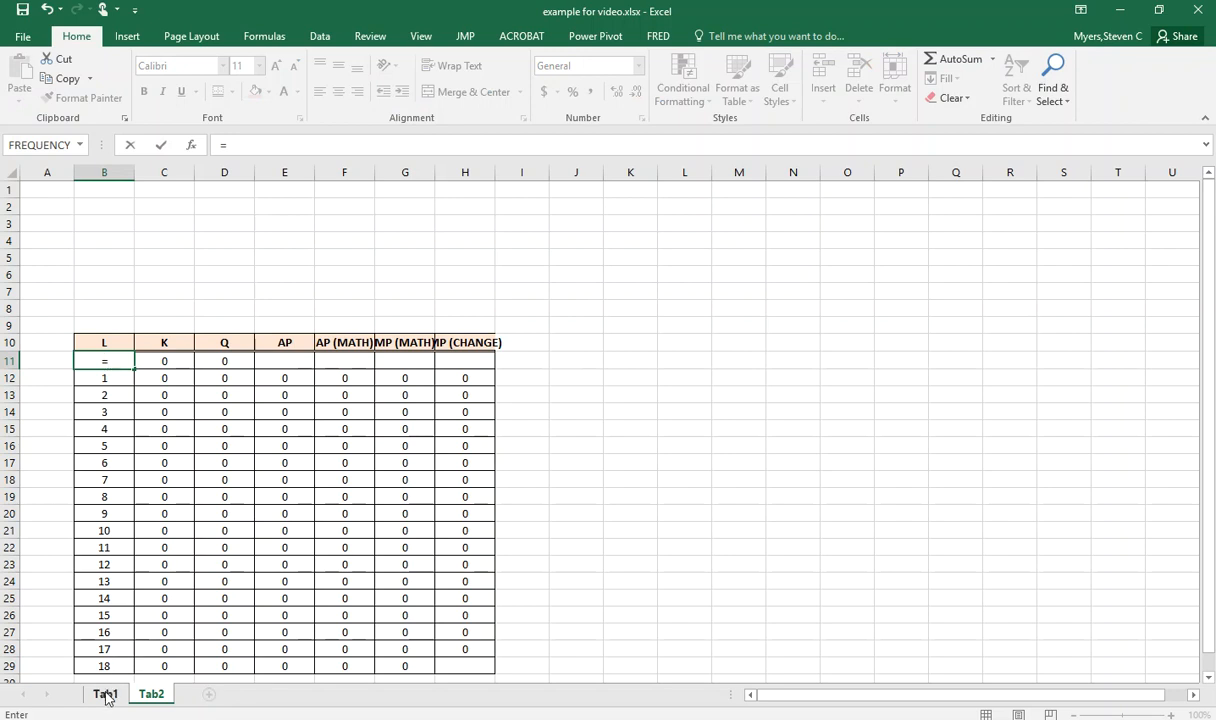
left_click(105, 695)
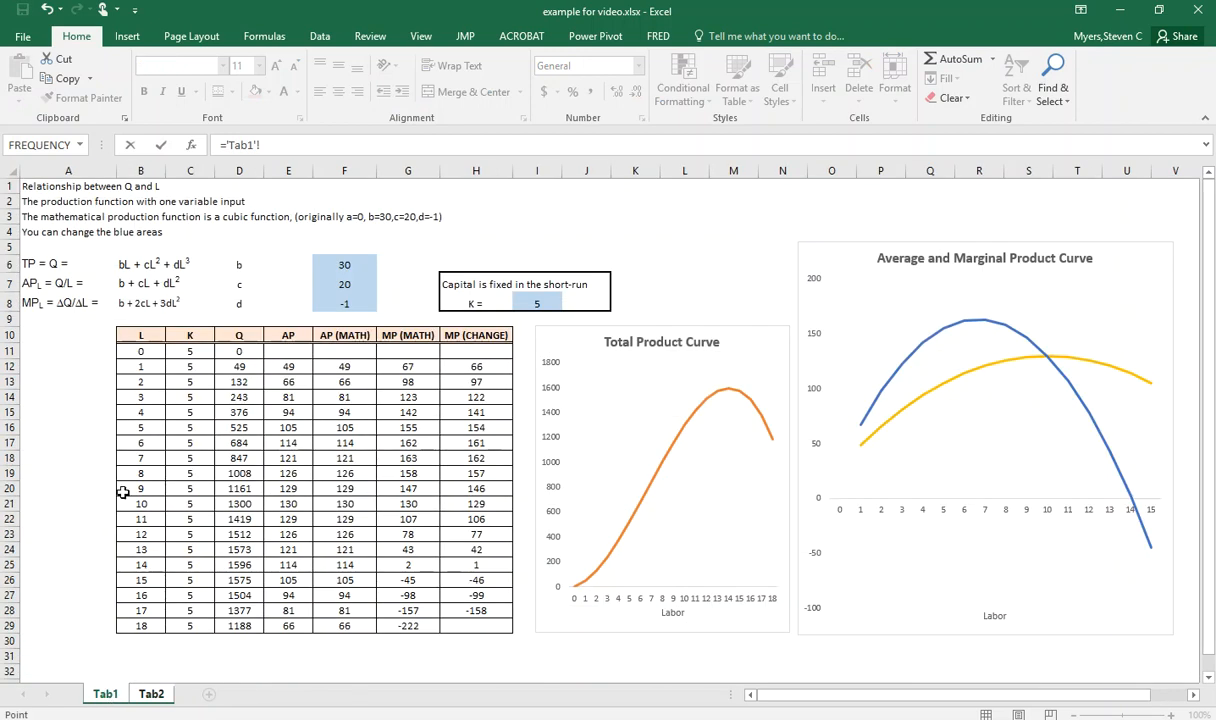
scroll(148, 372, "down", 1)
left_click(141, 304)
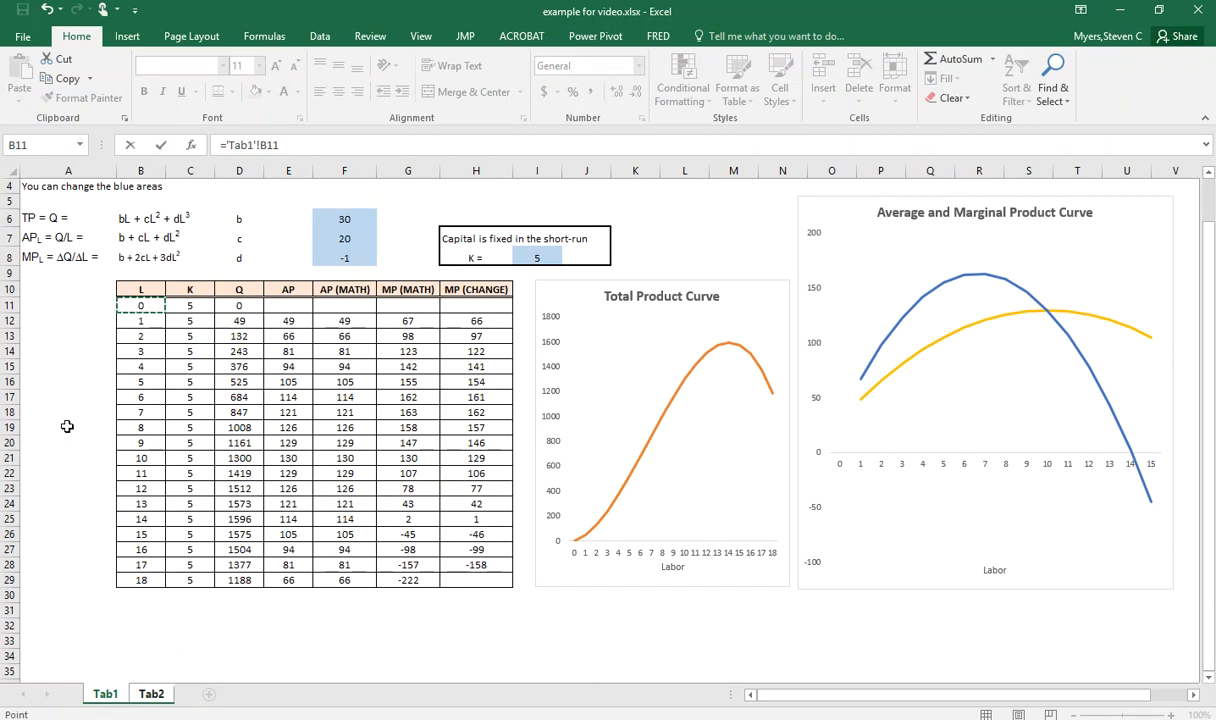
key("Return")
Fill the link formula from B11 down to row 29 and across to column H of the Tab2 table
left_click(109, 360)
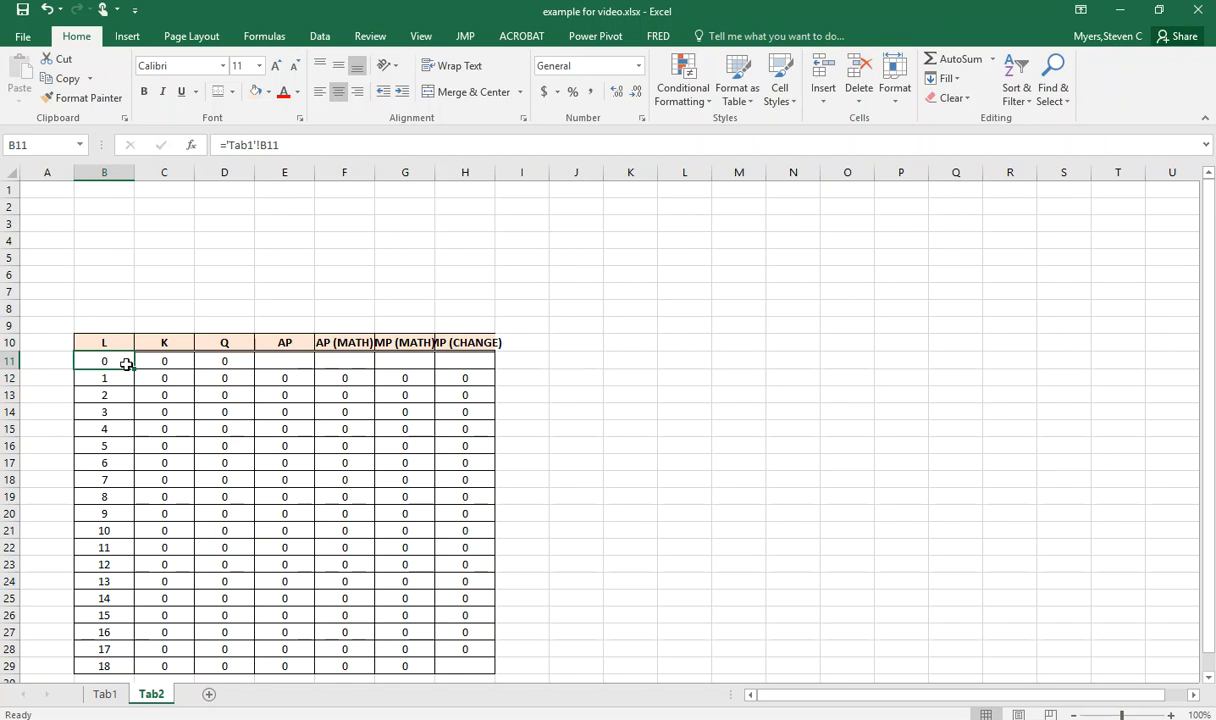
left_click_drag(133, 370, 103, 619)
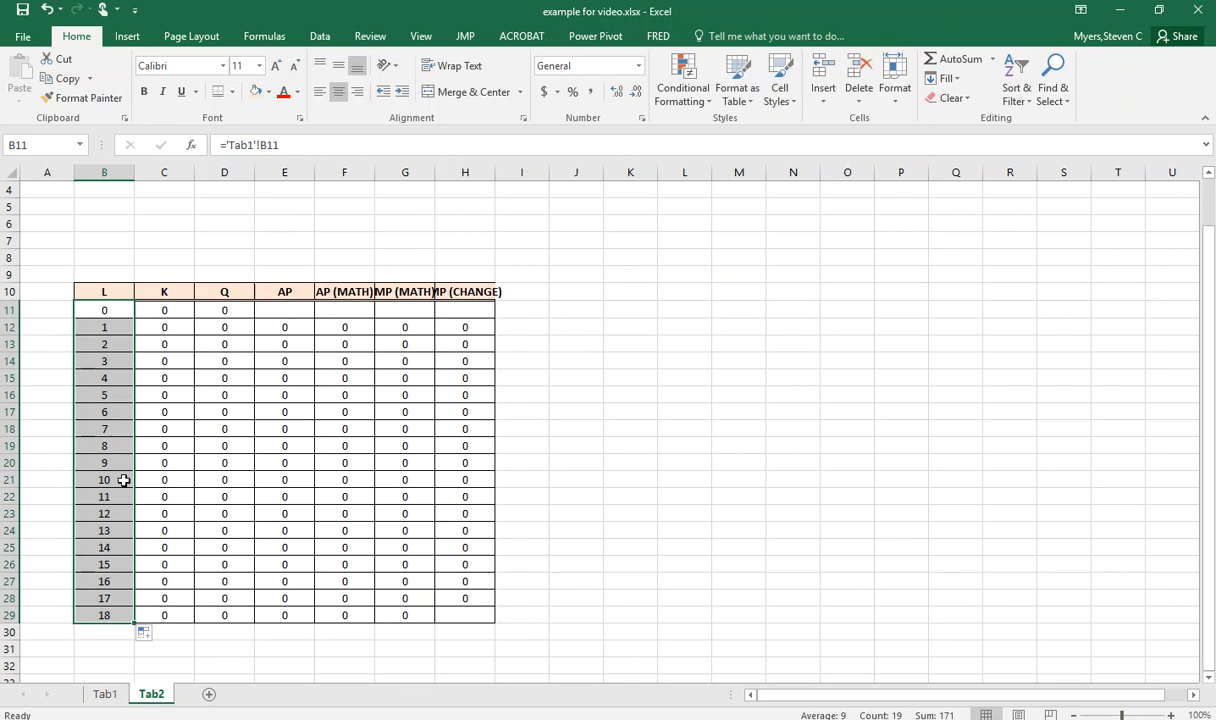
left_click_drag(132, 624, 474, 620)
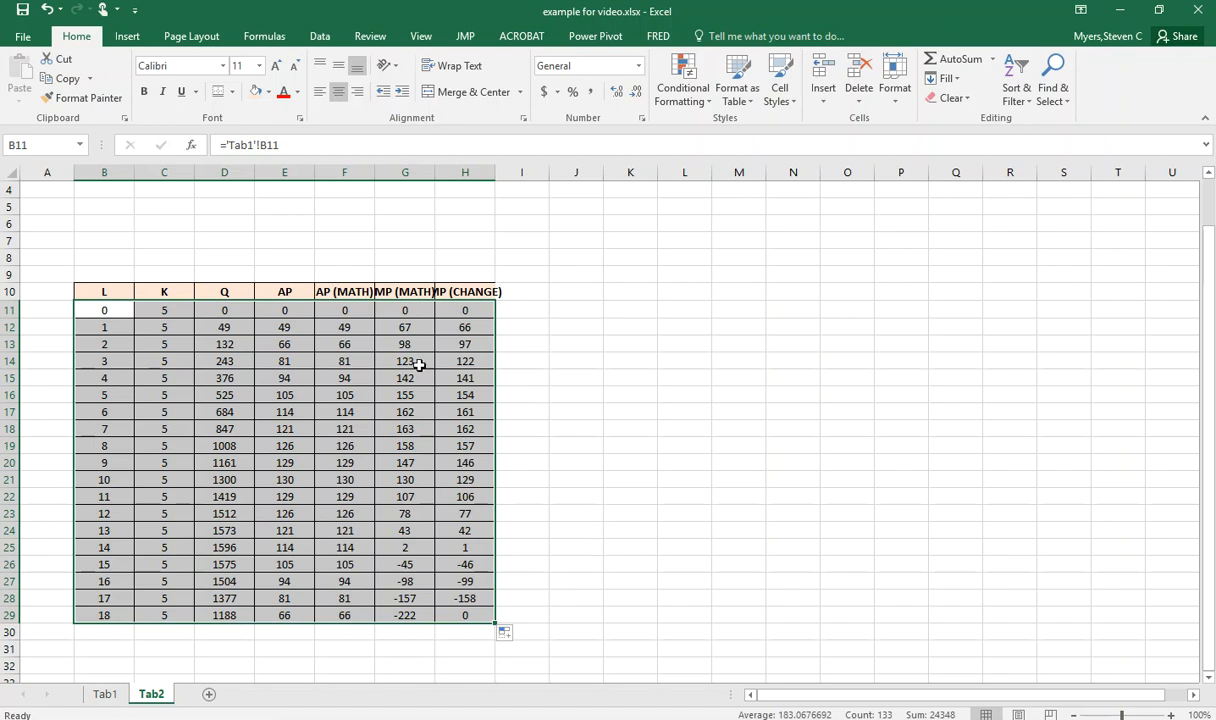
Clear the Q through MP (CHANGE) cells D11:H11 in the L = 0 row of the Tab2 table
left_click(213, 310)
left_click_drag(213, 310, 461, 308)
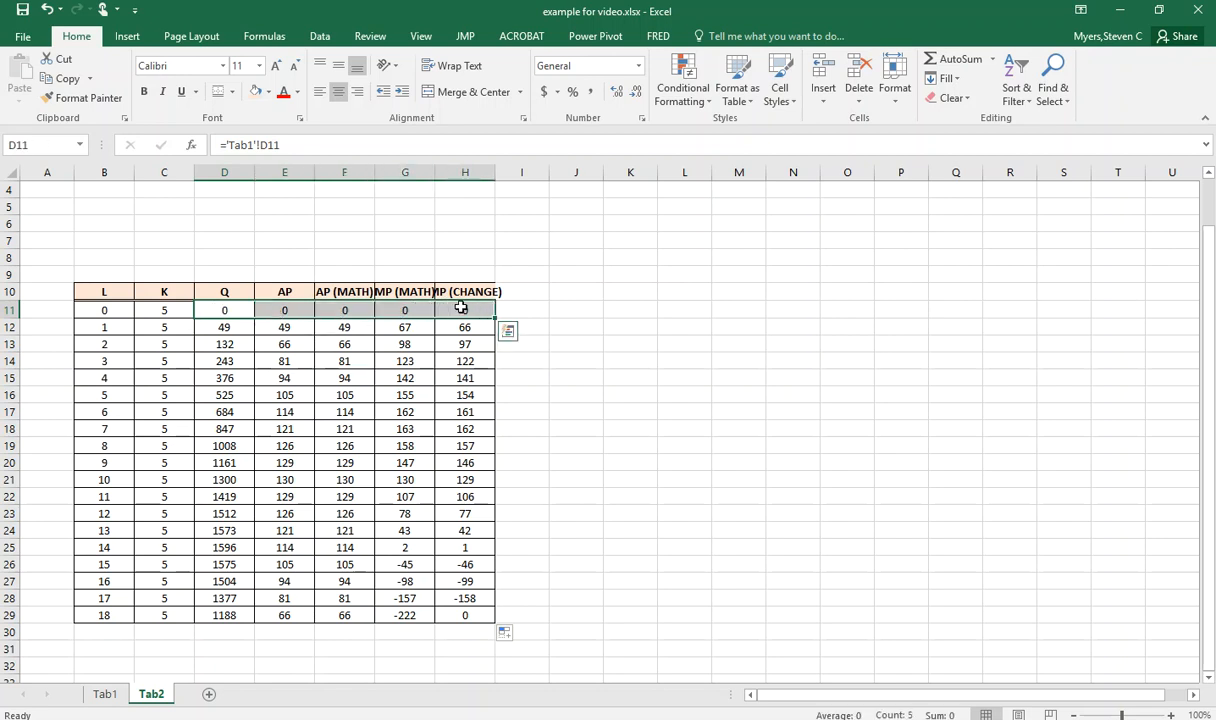
key("Delete")
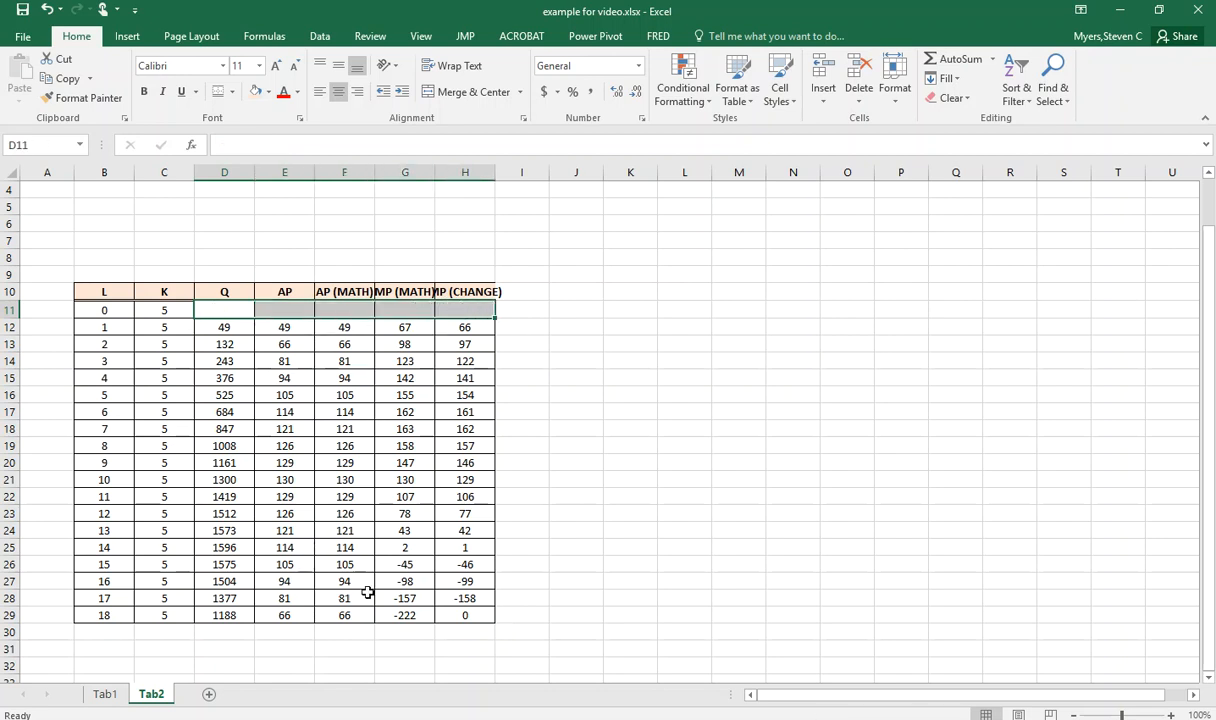
Clear the last MP (CHANGE) cell H29 on Tab2 and widen columns B through H to fit their headers
left_click(462, 614)
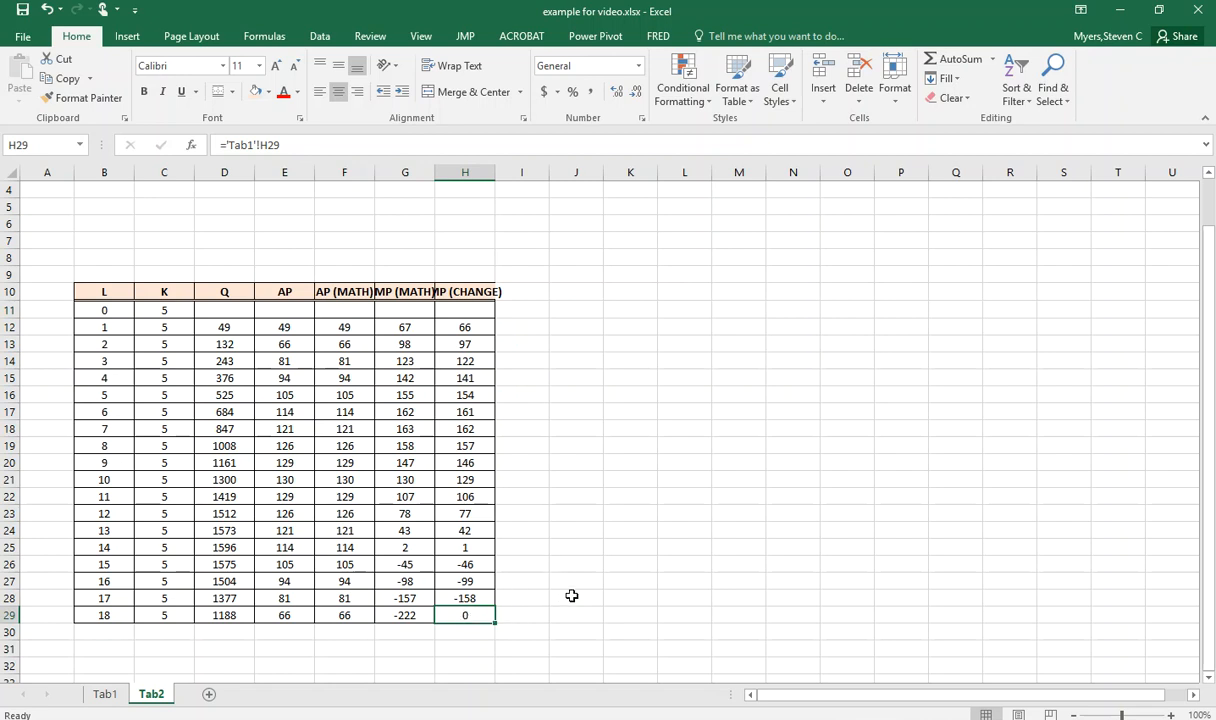
key("Delete")
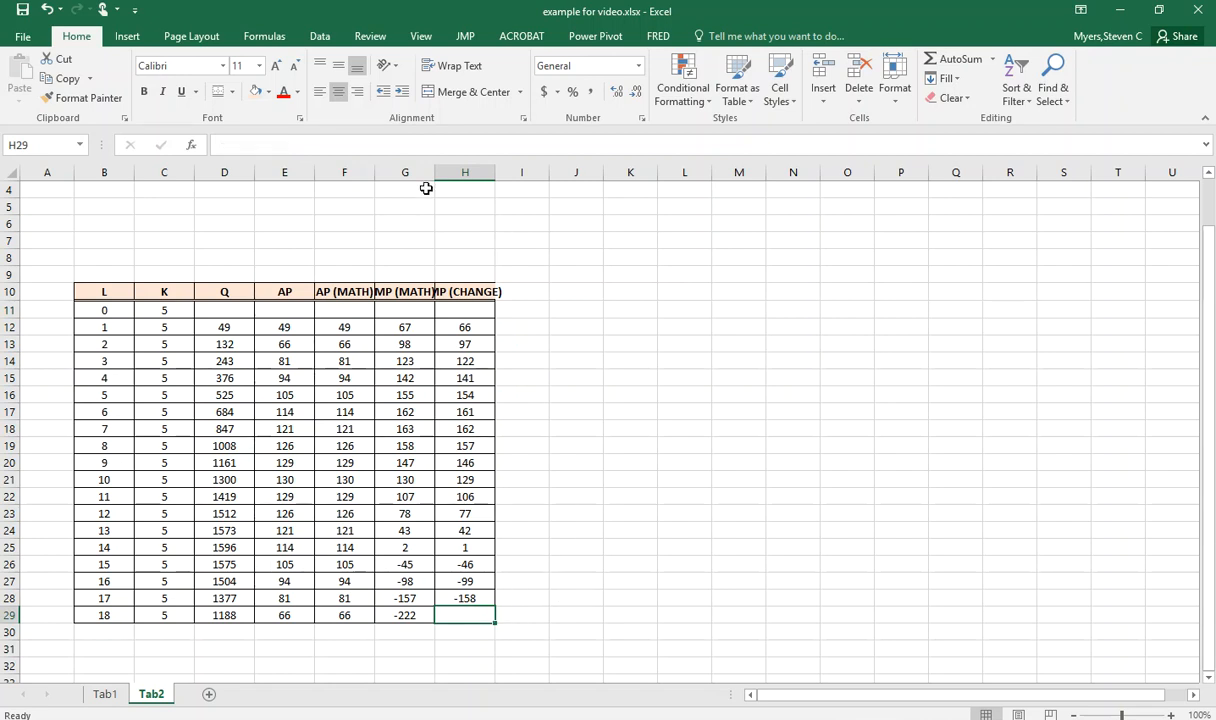
left_click_drag(97, 168, 446, 173)
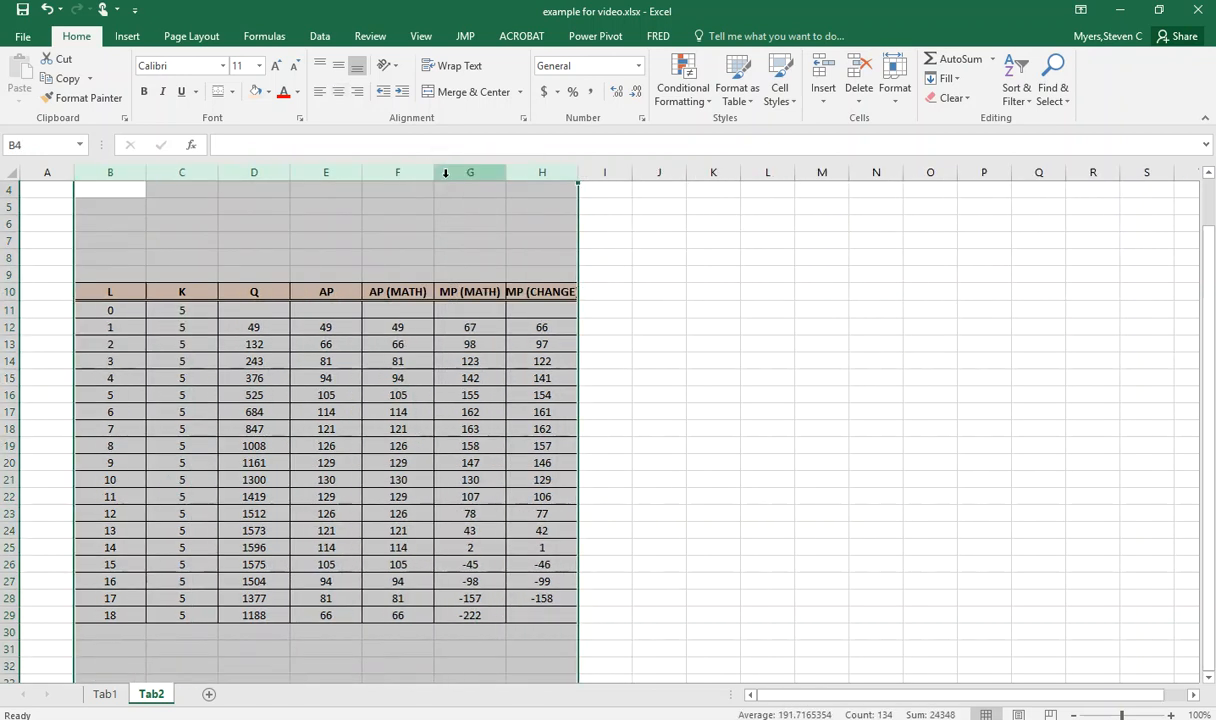
left_click(399, 223)
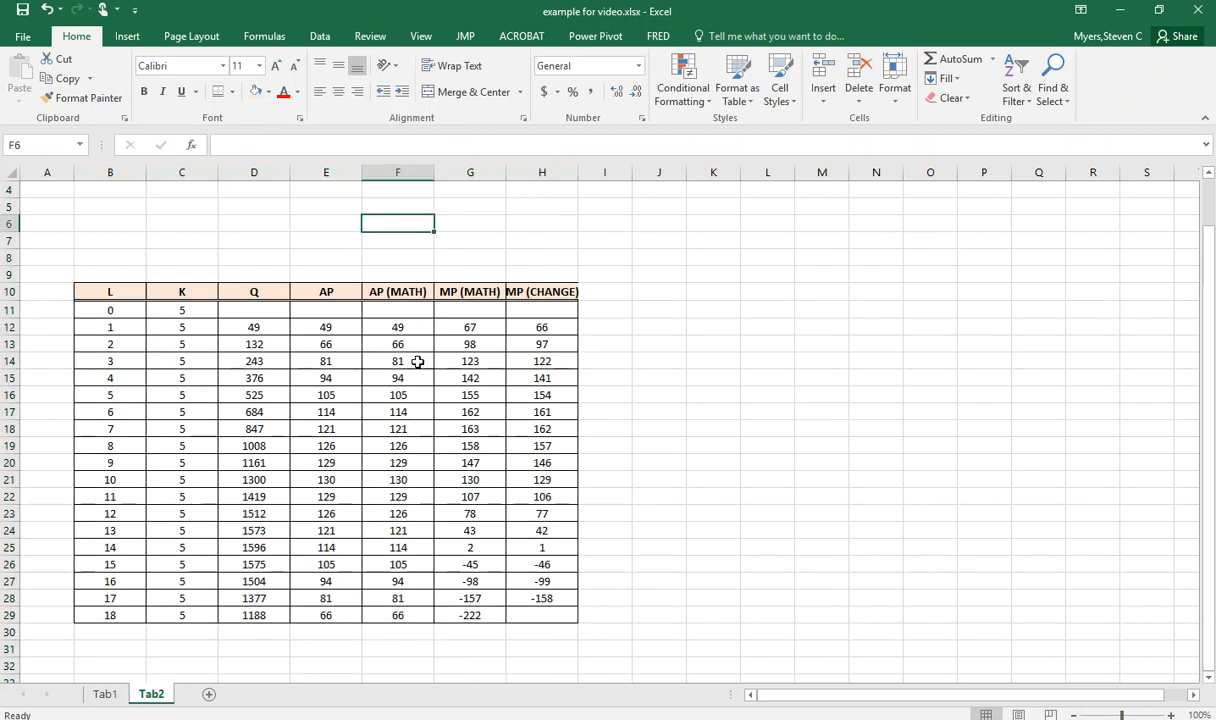
Add a wage input above the Tab2 table, with the label "wage" in D6 and 20000 in E6
left_click(604, 291)
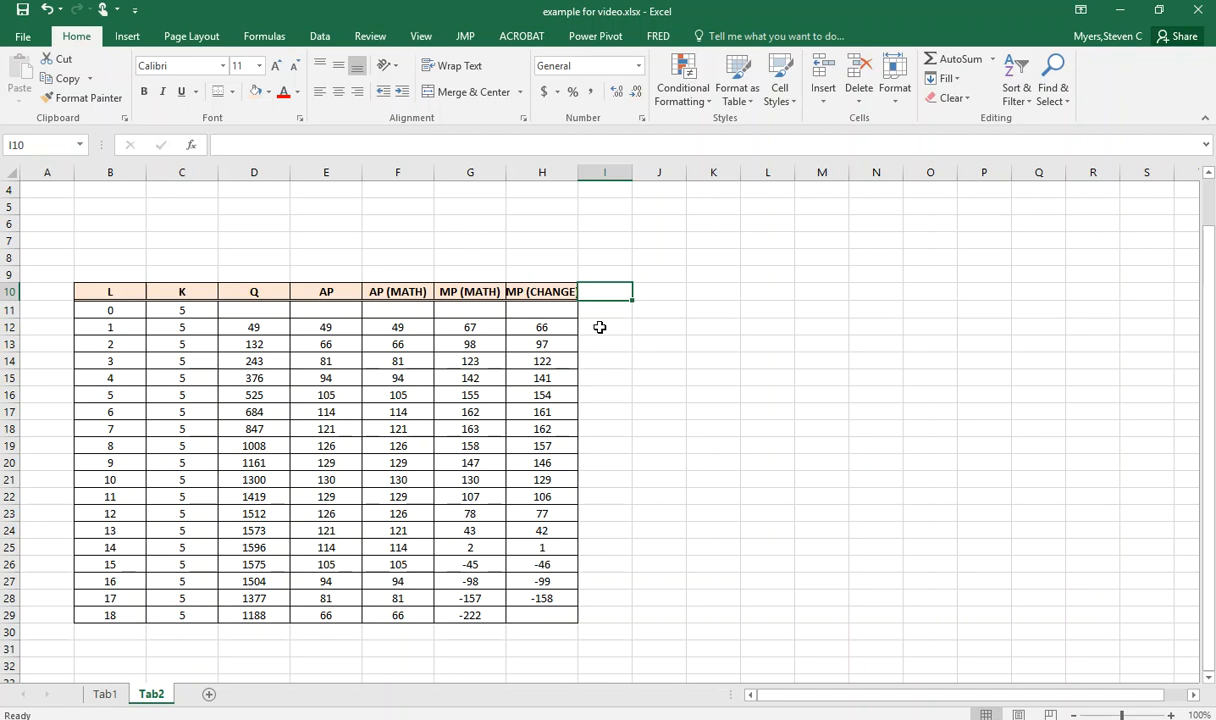
left_click(236, 227)
type("wage")
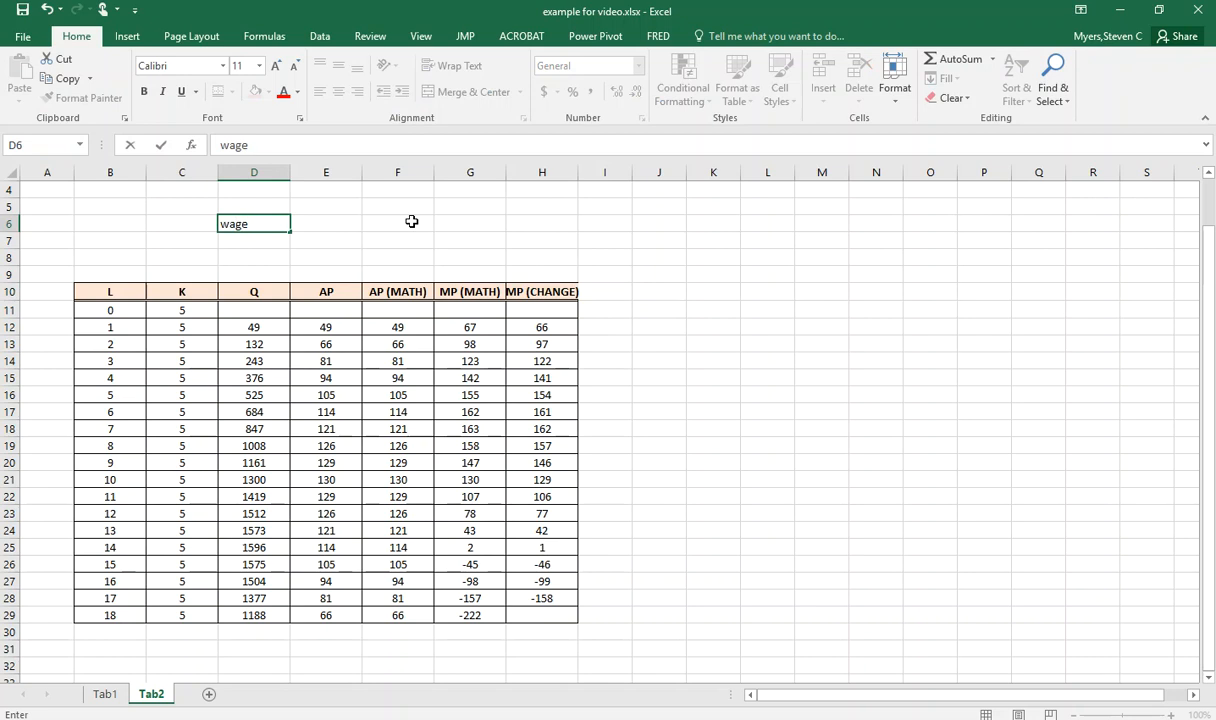
left_click(330, 221)
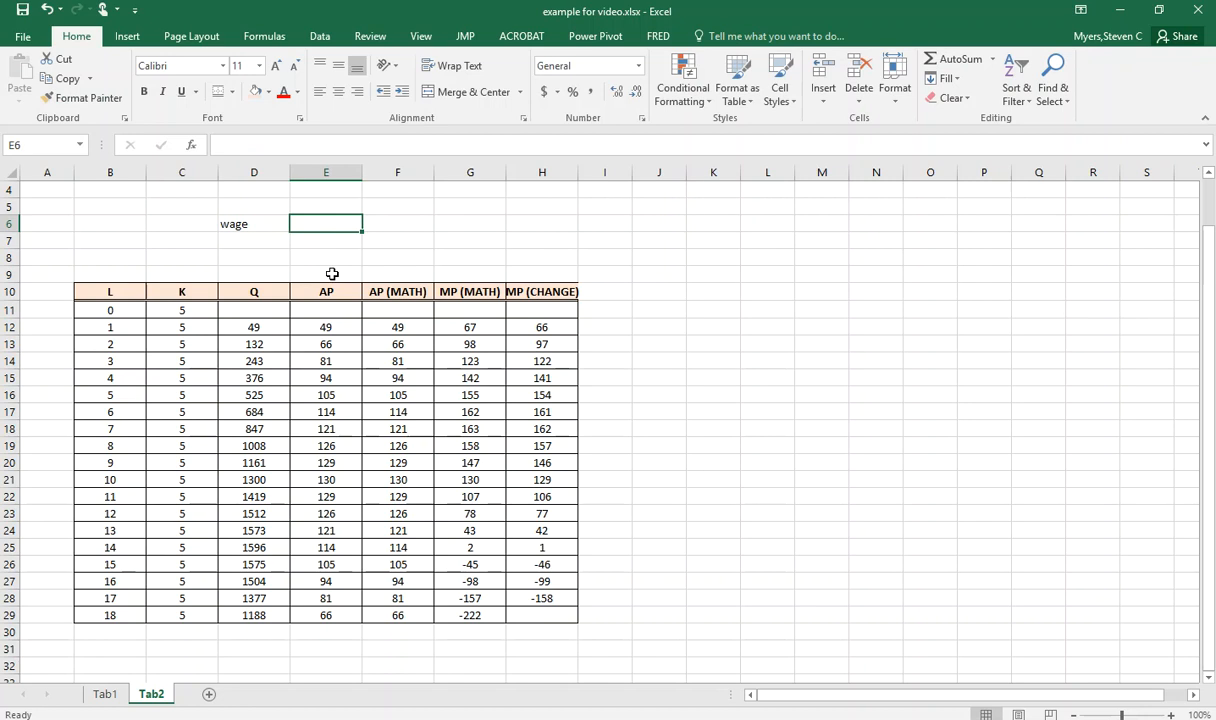
type("20000")
key("Return")
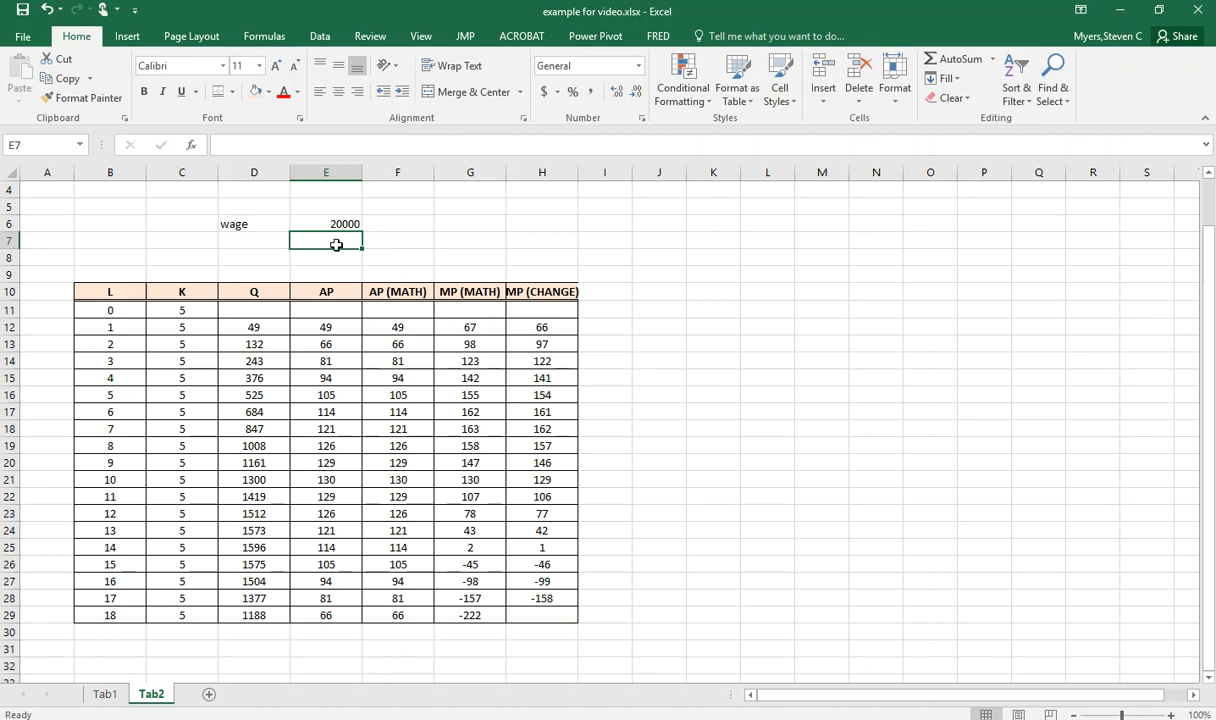
Widen column I and enter the header "TVC =wL" in cell I10
left_click_drag(631, 172, 716, 172)
left_click(640, 292)
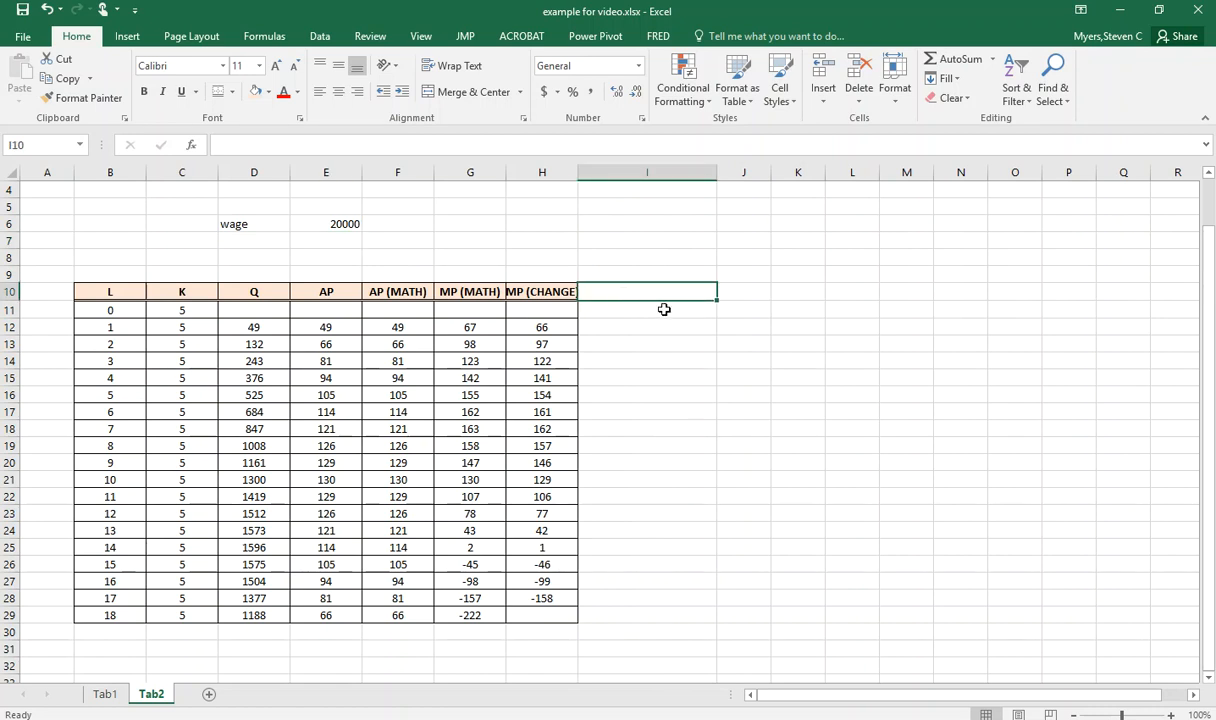
type("TVC =w*L")
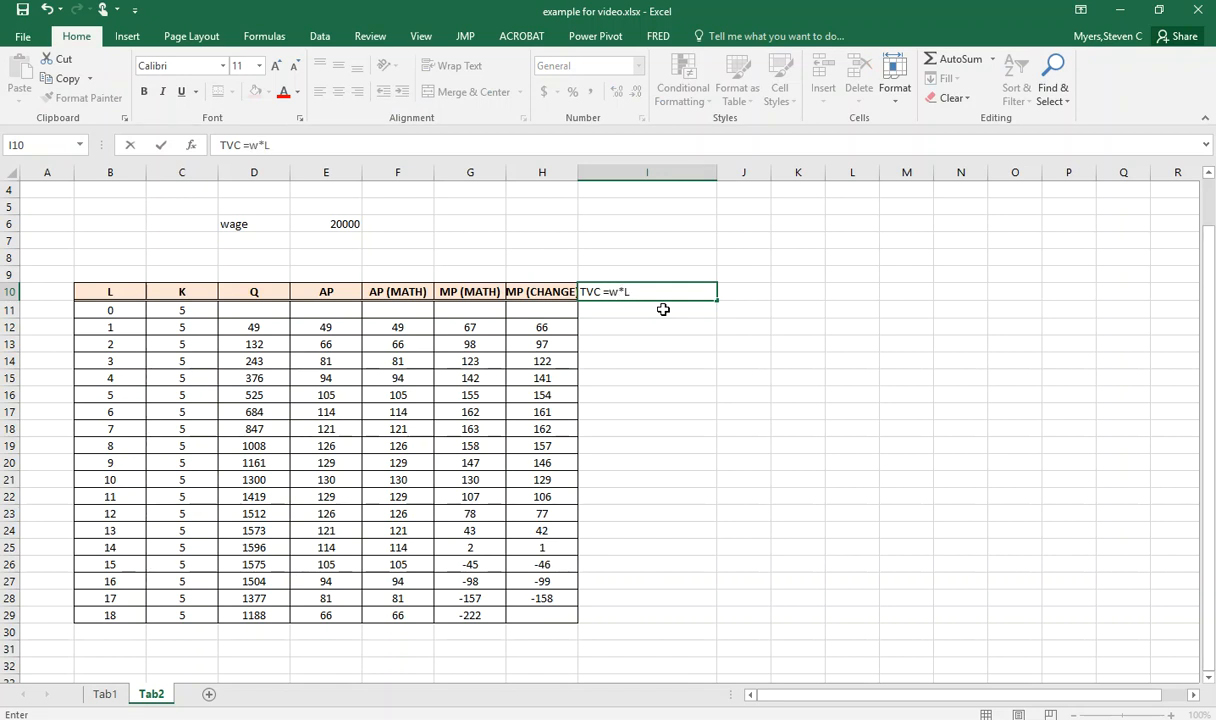
key("BackSpace")
key("BackSpace")
key("Return")
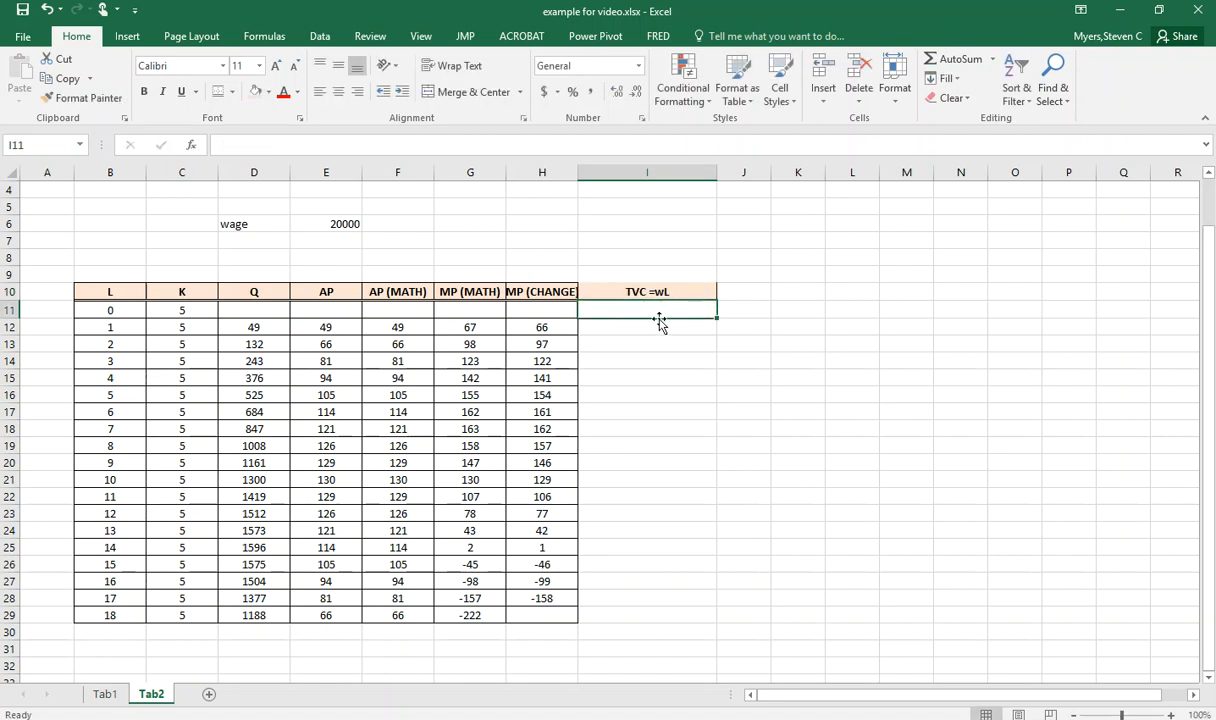
Calculate total variable cost in I12 with the formula =$E$6*B12 and fill it down to I29
left_click(645, 329)
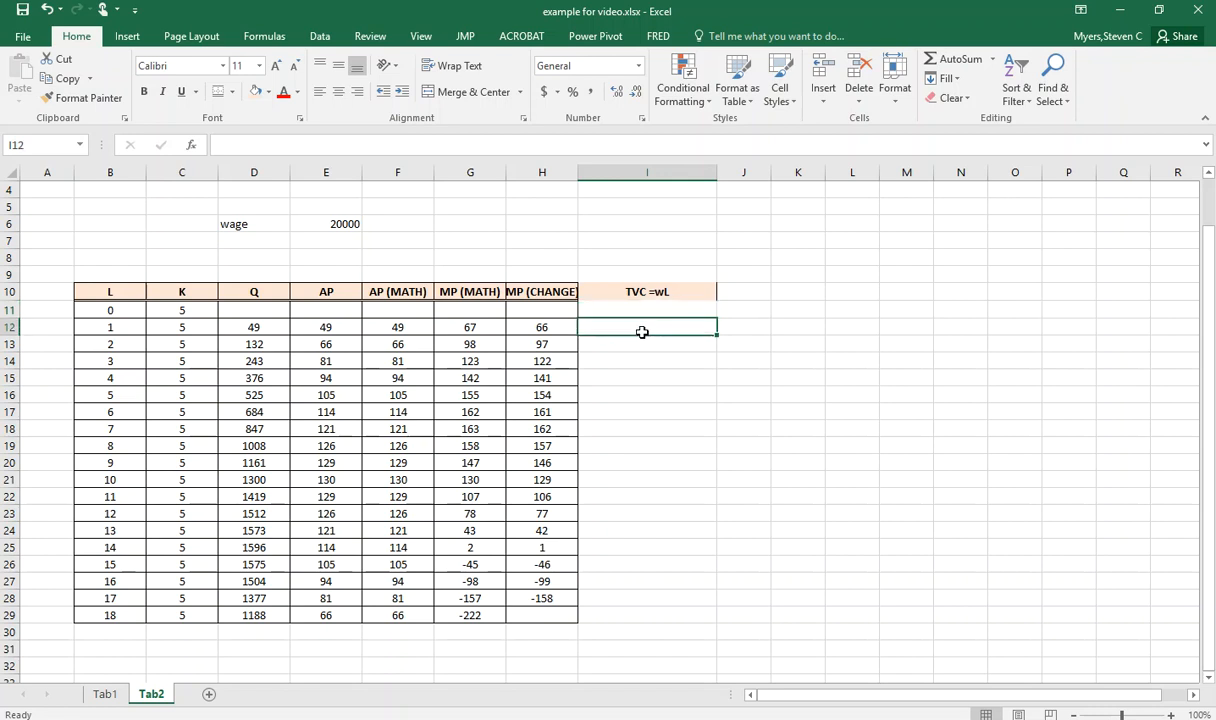
type("=")
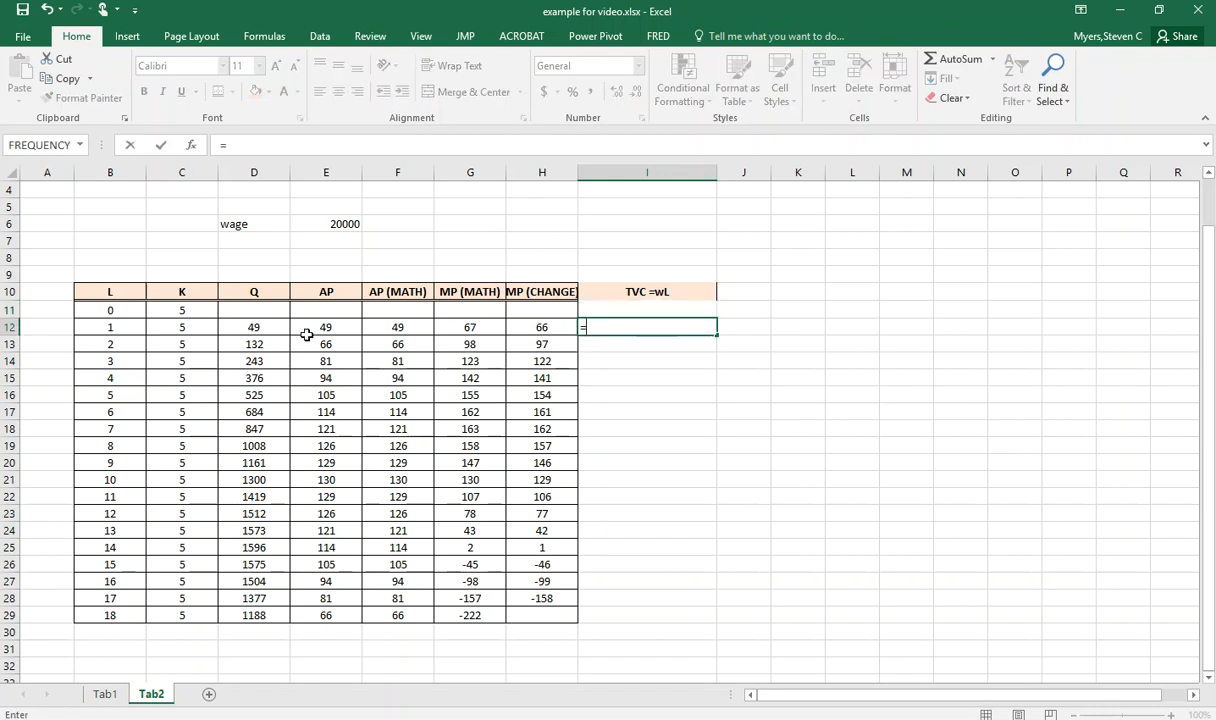
left_click(339, 229)
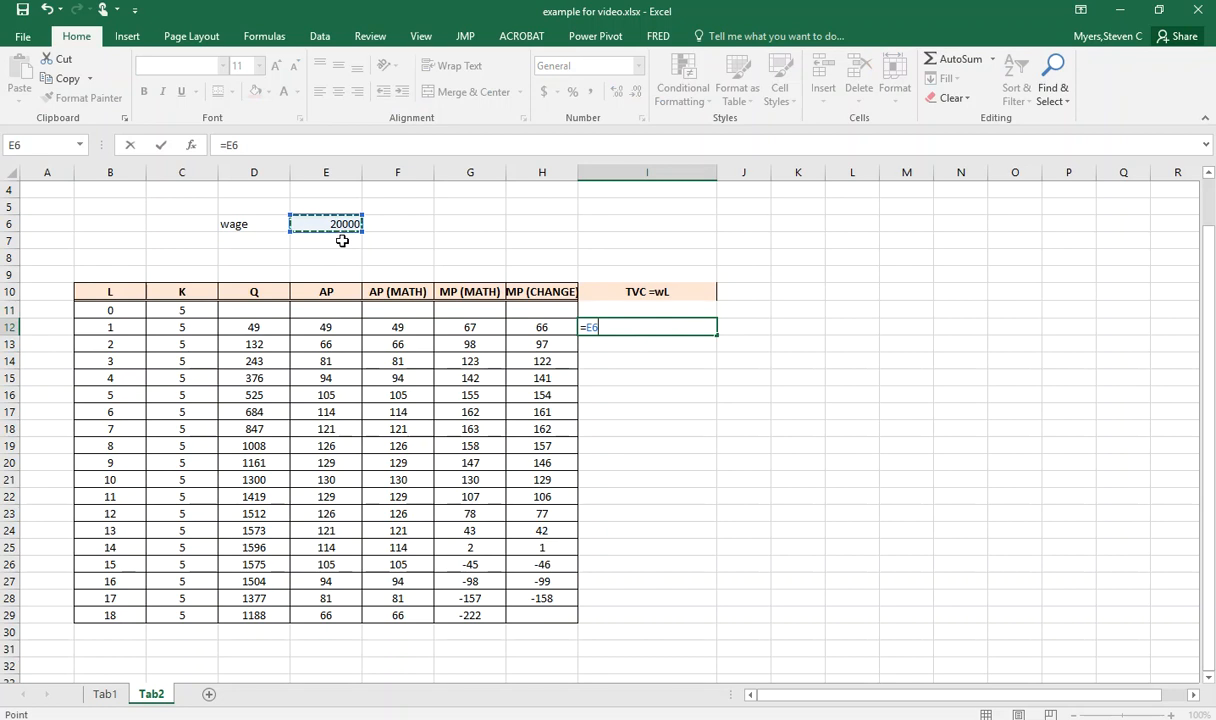
key("F4")
type("*")
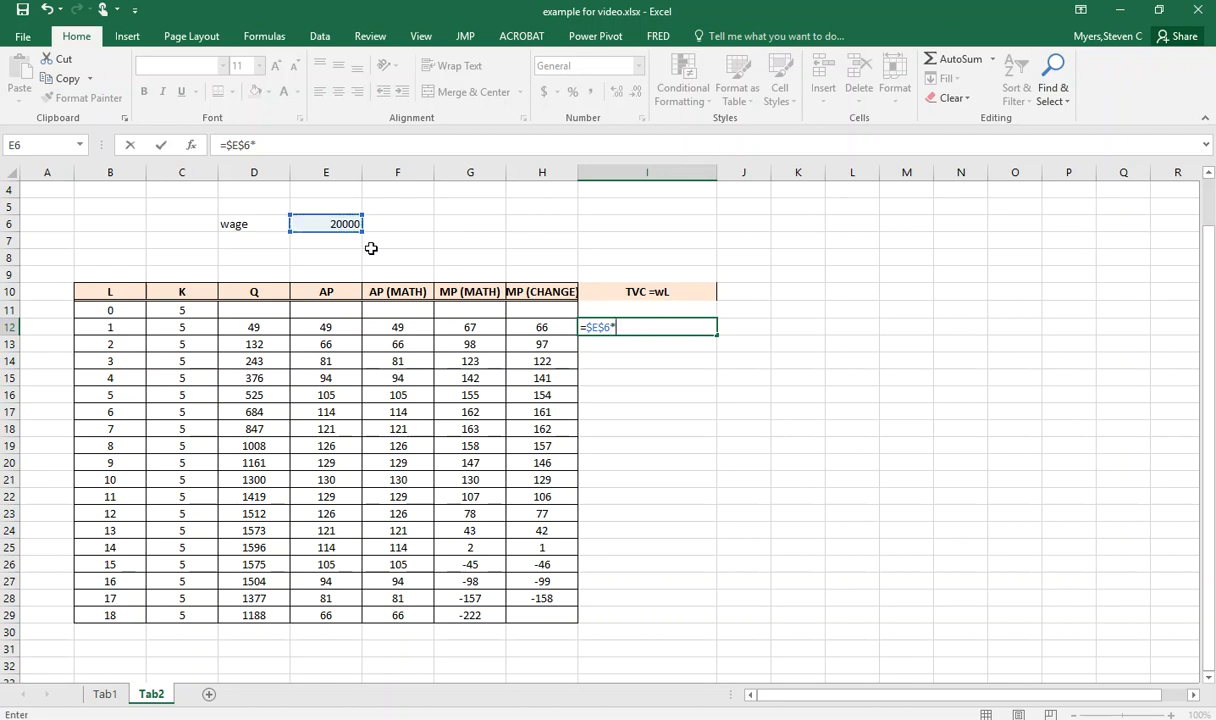
left_click(111, 327)
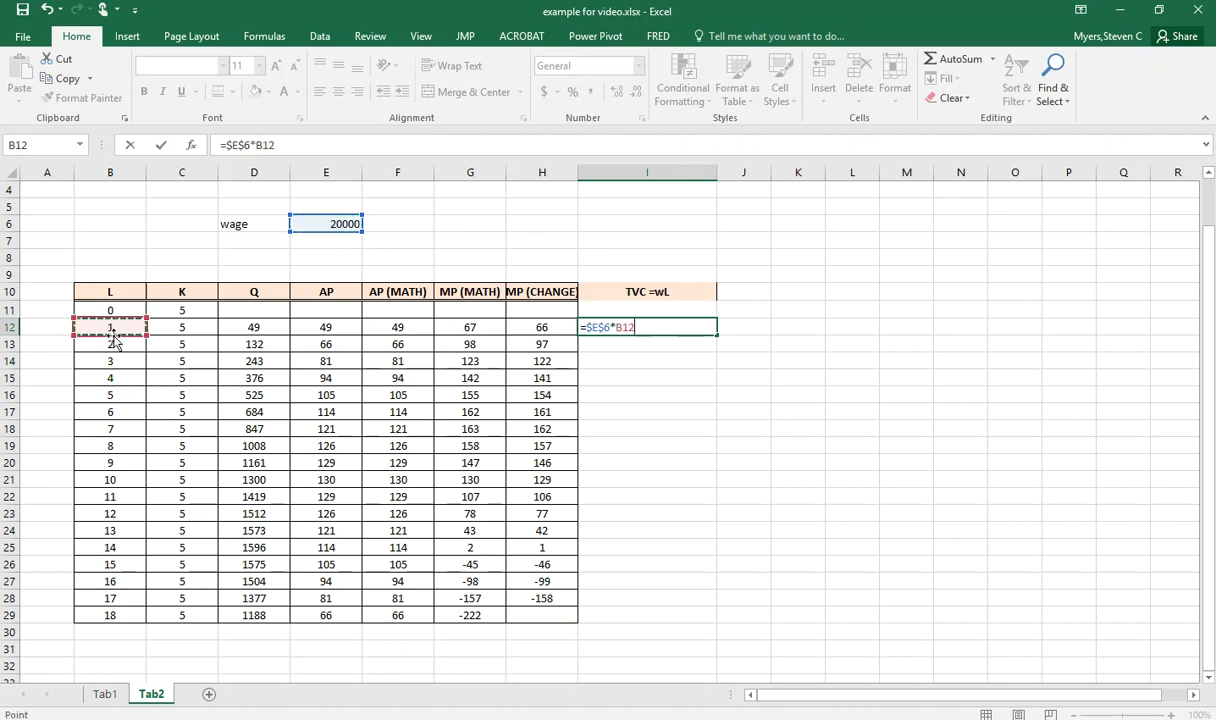
key("Return")
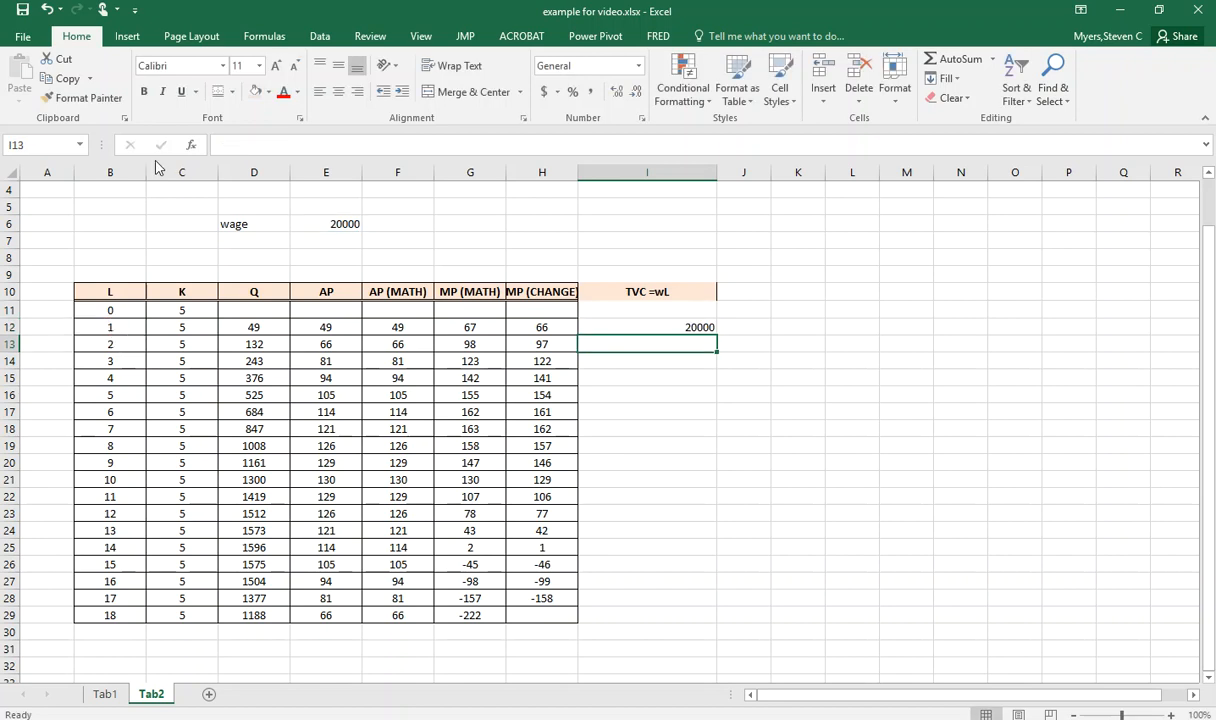
left_click(632, 324)
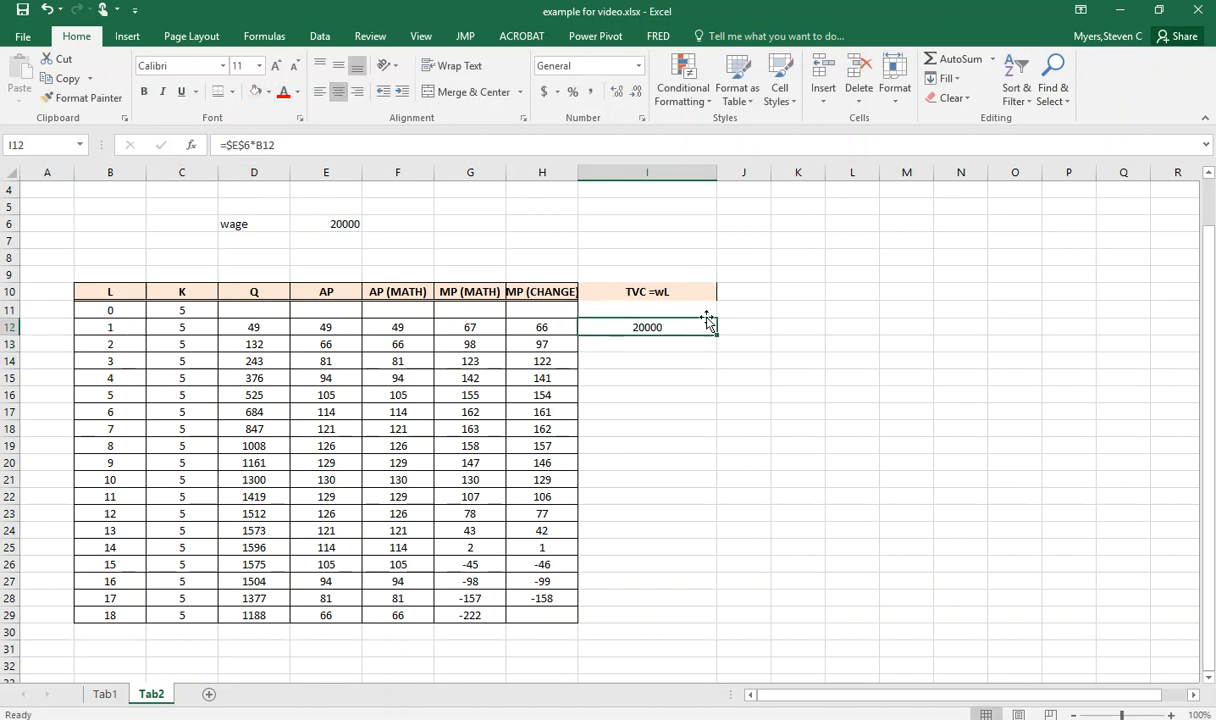
left_click_drag(717, 336, 703, 621)
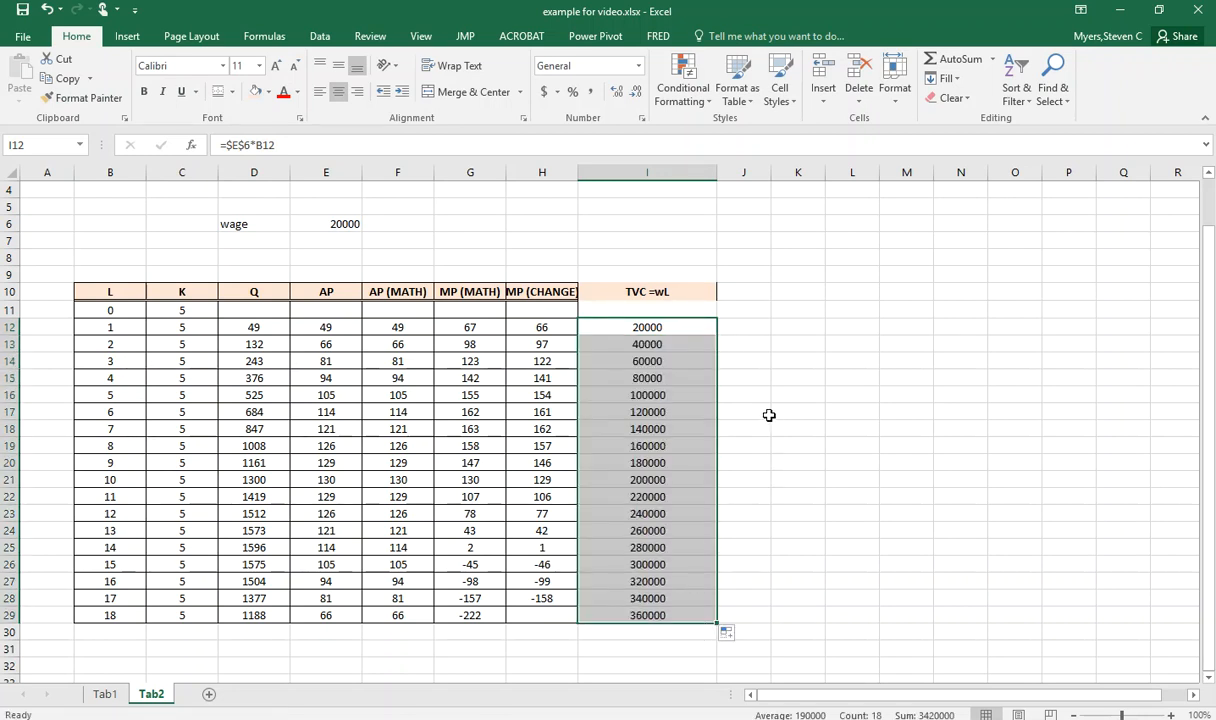
left_click(726, 308)
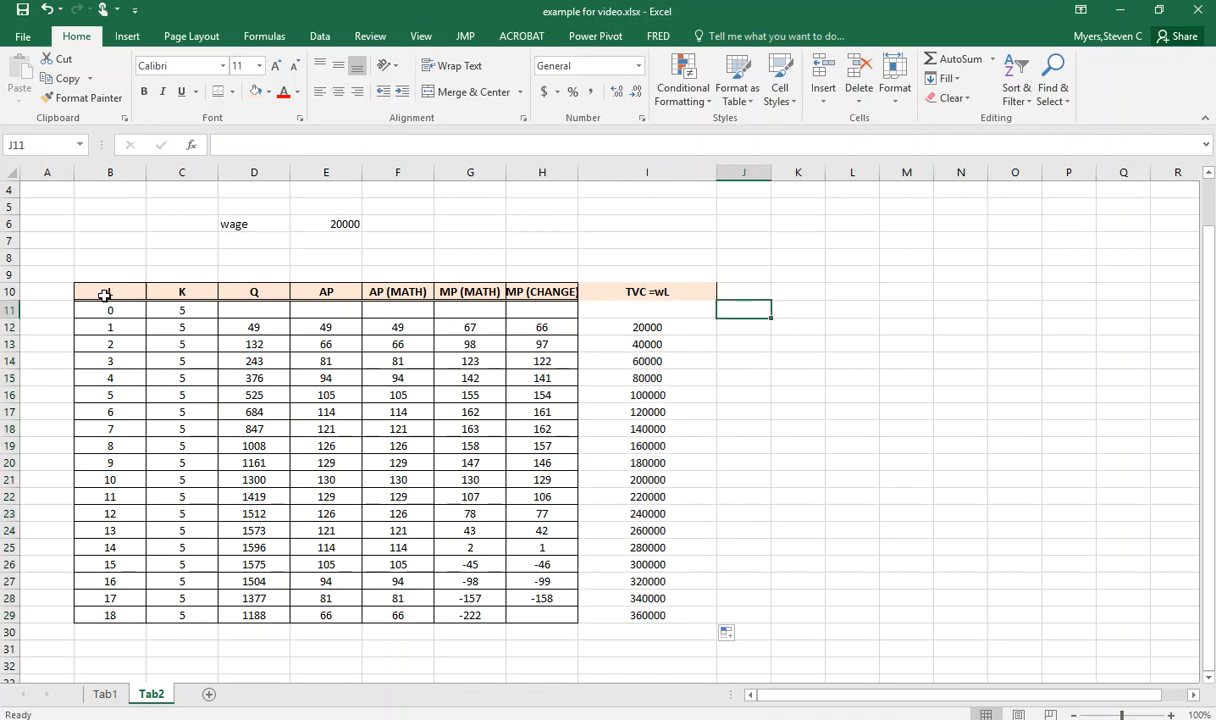
left_click_drag(104, 295, 643, 616)
left_click(180, 293)
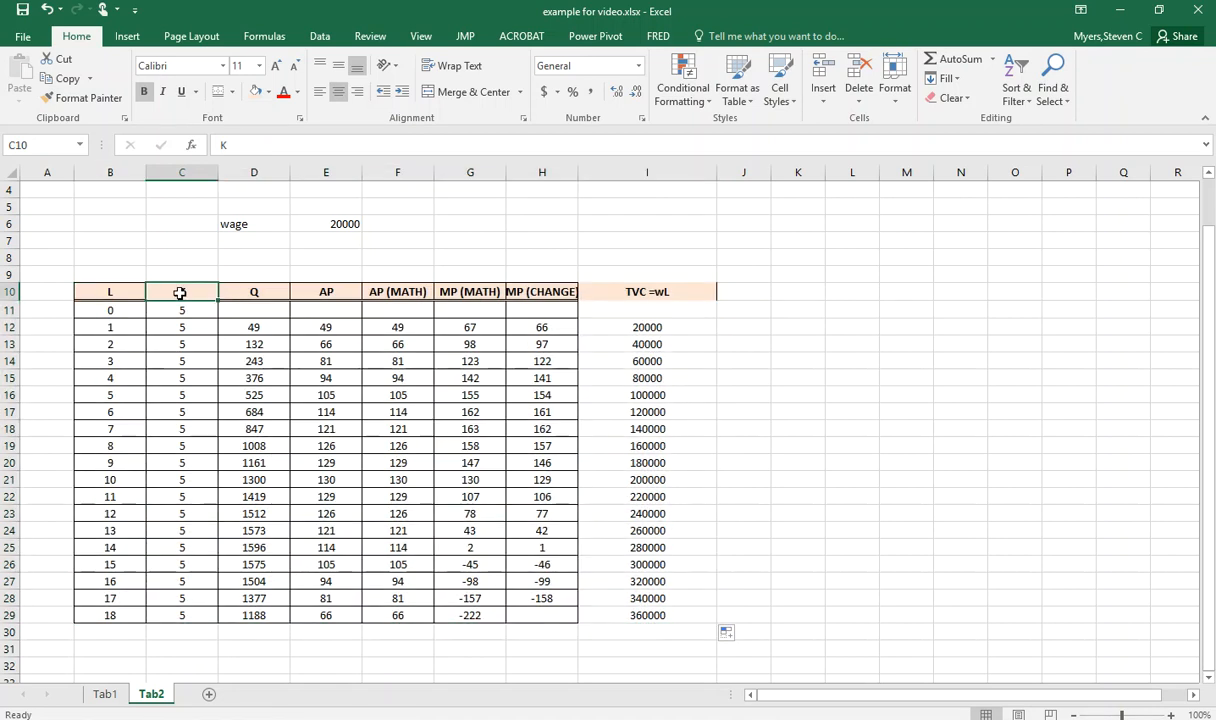
left_click_drag(253, 291, 254, 614)
left_click_drag(322, 291, 626, 633)
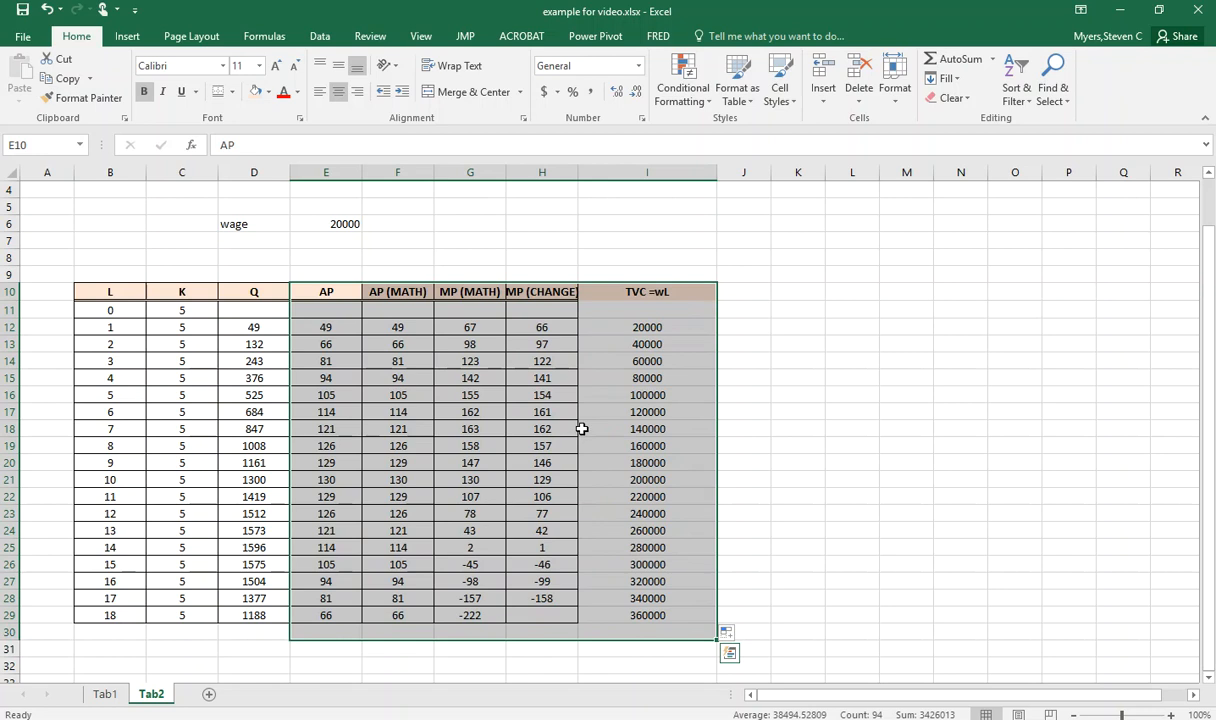
right_click(816, 262)
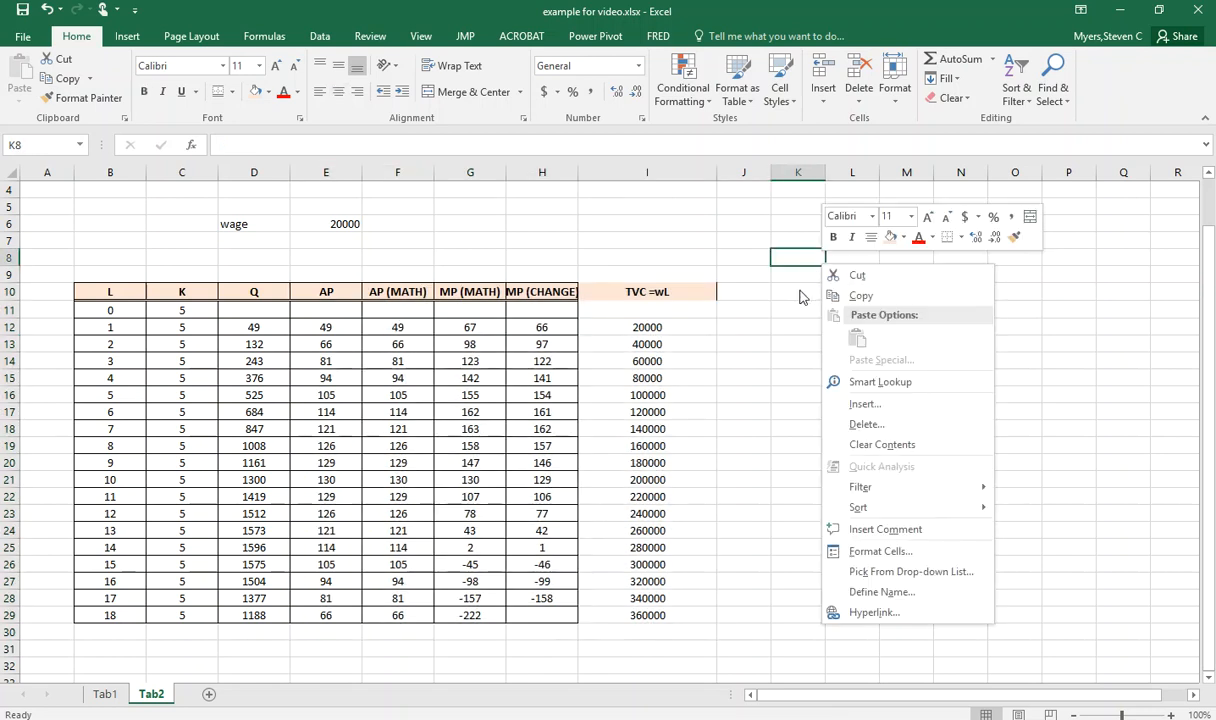
key("Escape")
left_click(257, 293)
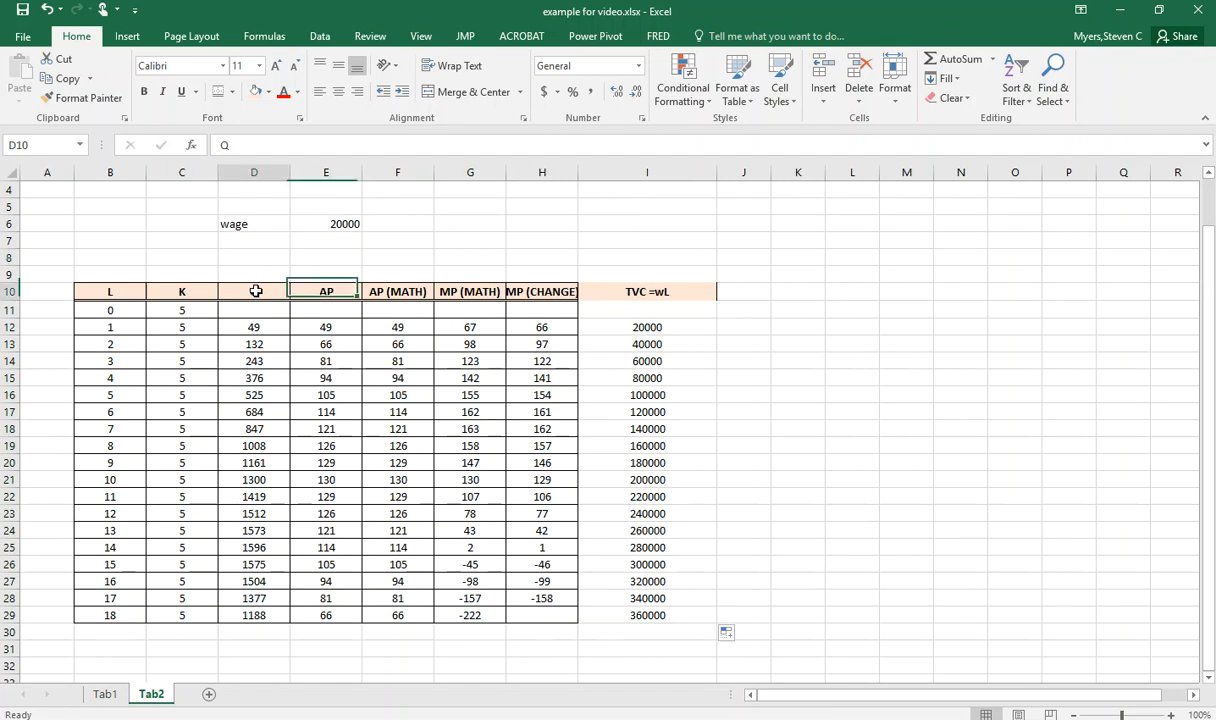
left_click_drag(256, 291, 405, 584)
left_click(345, 582)
Insert a basic 2-D line chart of E10:I29 and place it beside the Tab2 table, starting around column K
left_click_drag(325, 287, 613, 619)
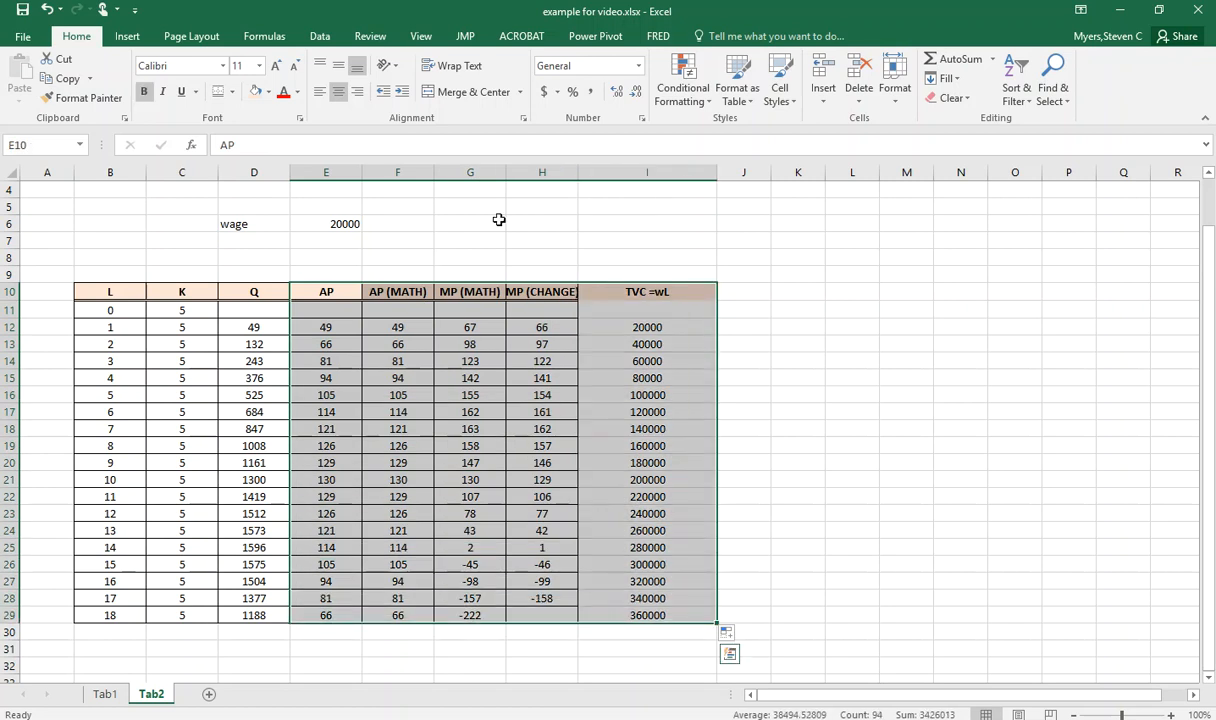
left_click(127, 36)
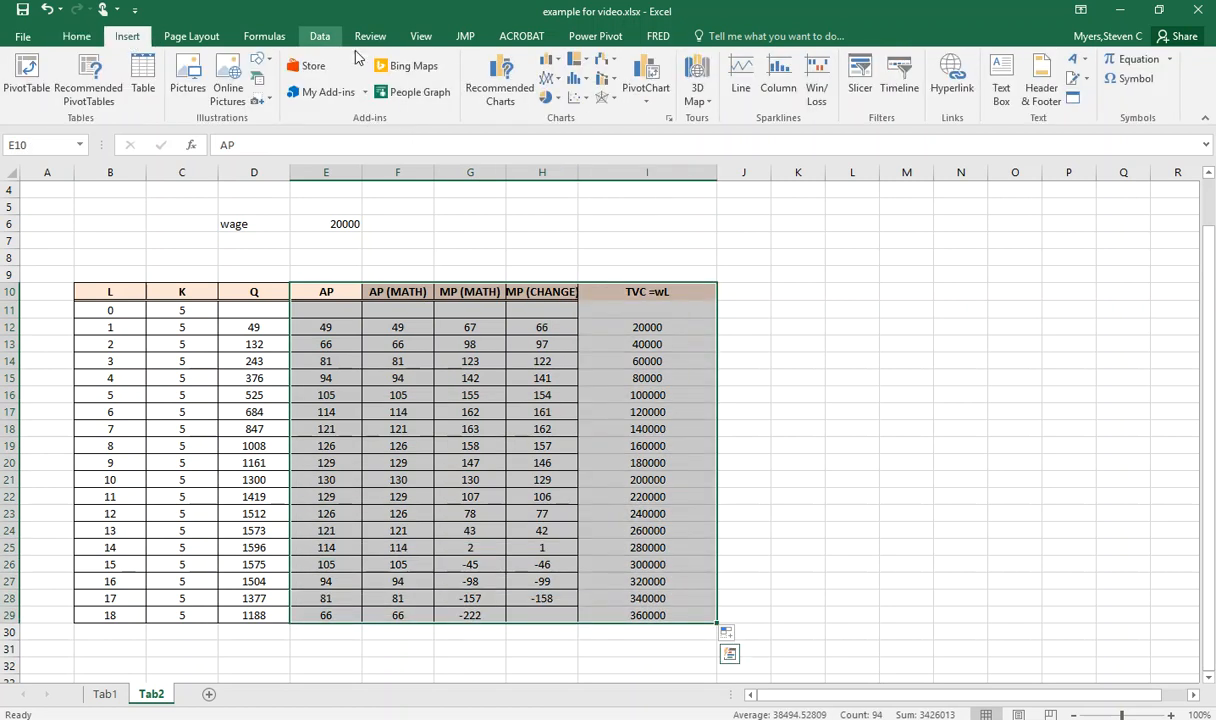
left_click(547, 100)
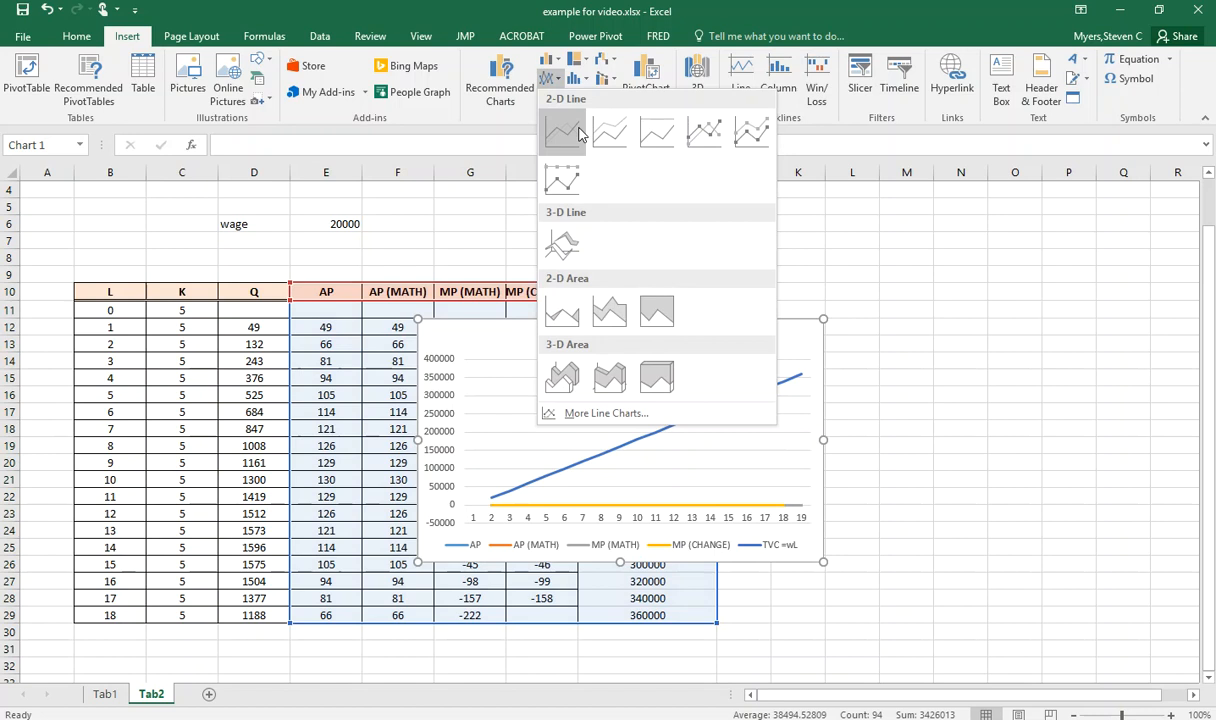
left_click(562, 128)
left_click_drag(806, 320, 1066, 306)
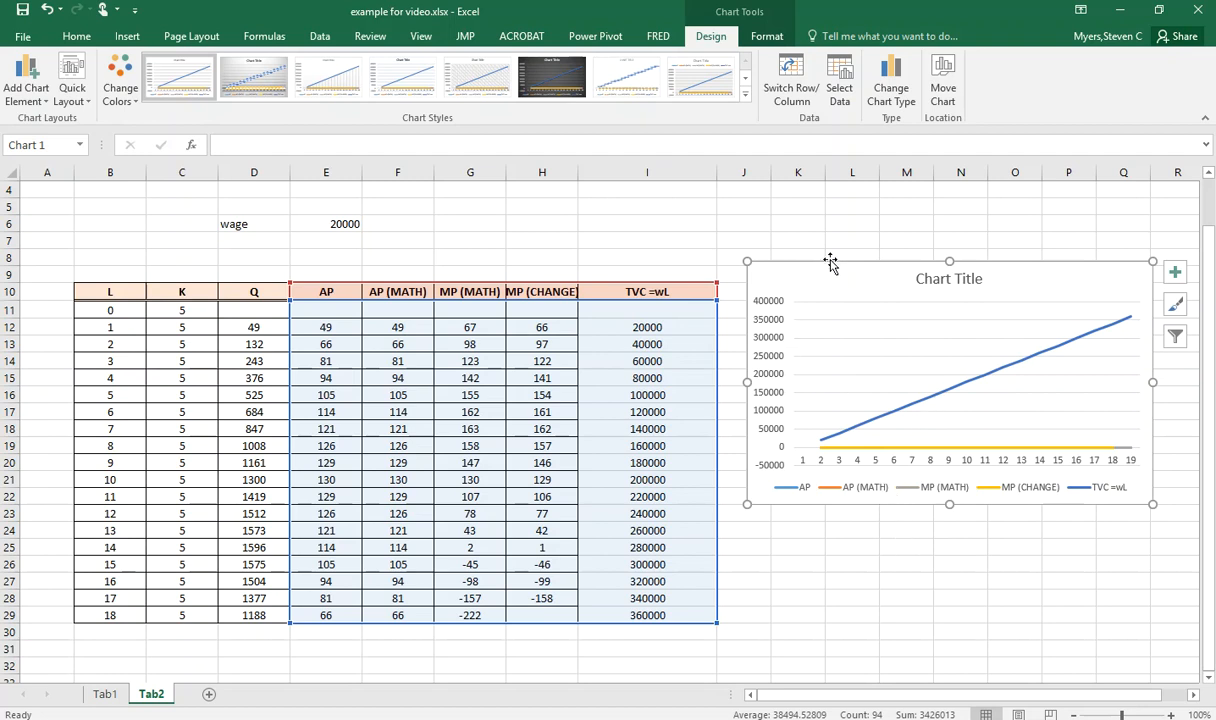
left_click_drag(829, 264, 877, 271)
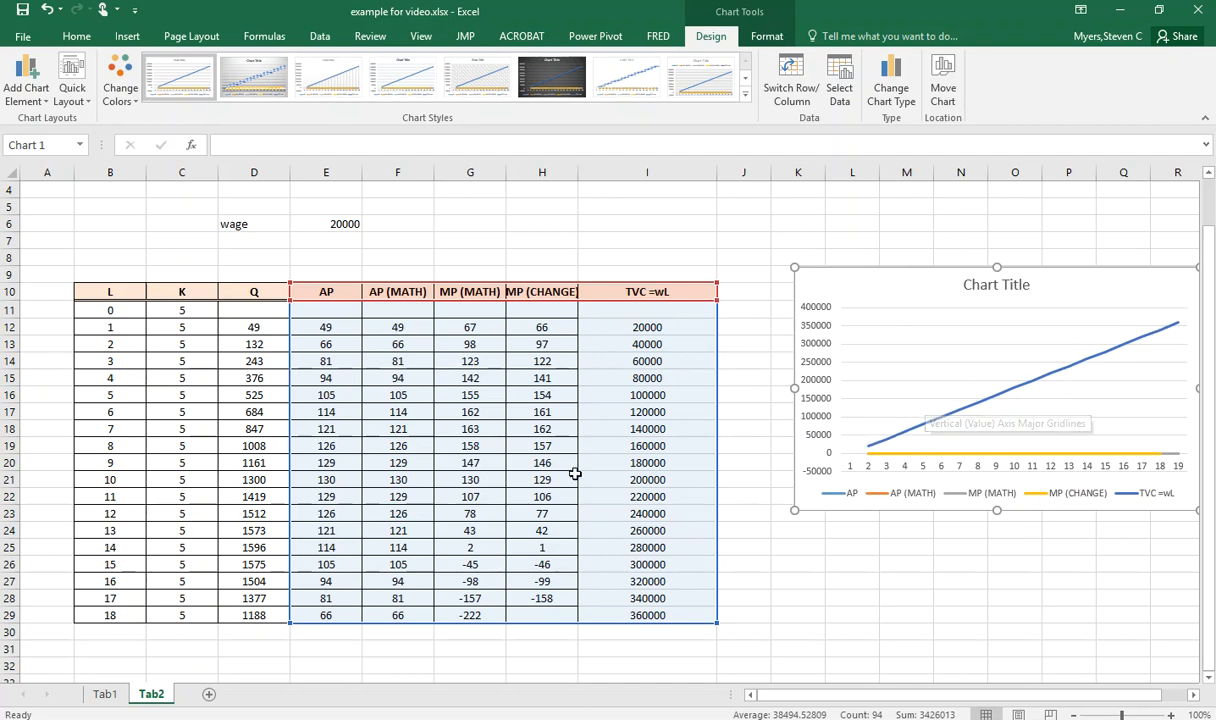
Set coefficient d in cell F8 on Tab1 to -2
left_click(104, 694)
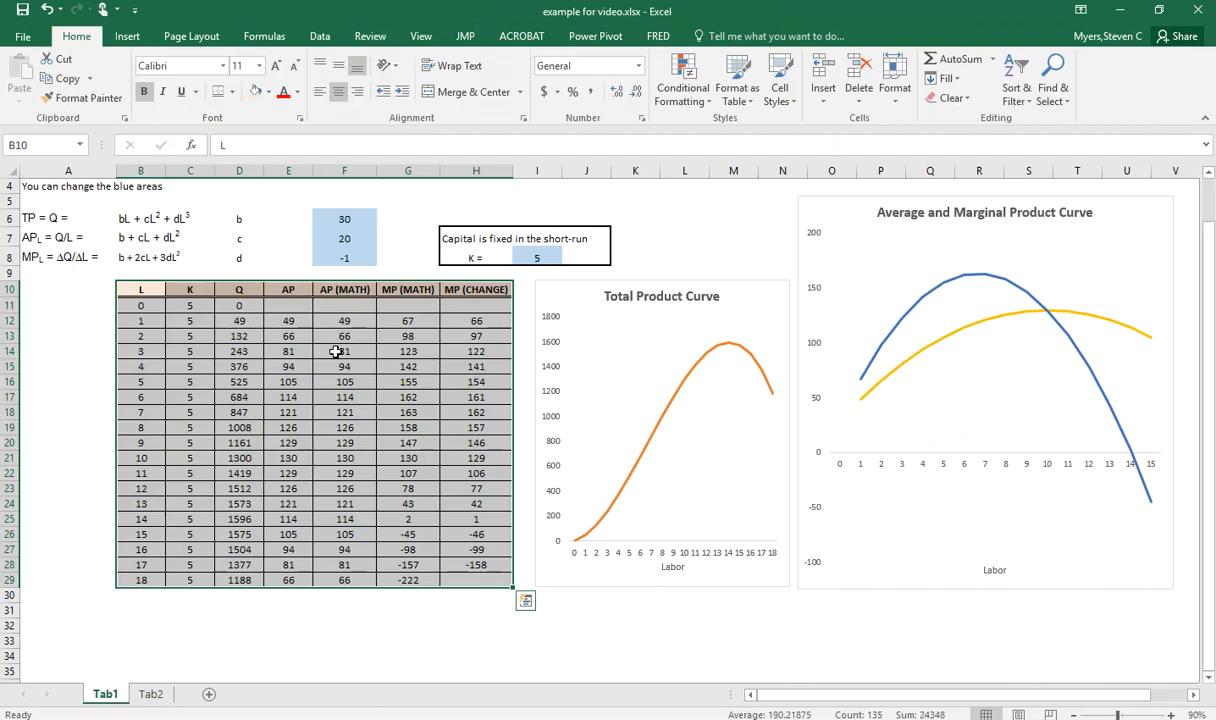
left_click(340, 257)
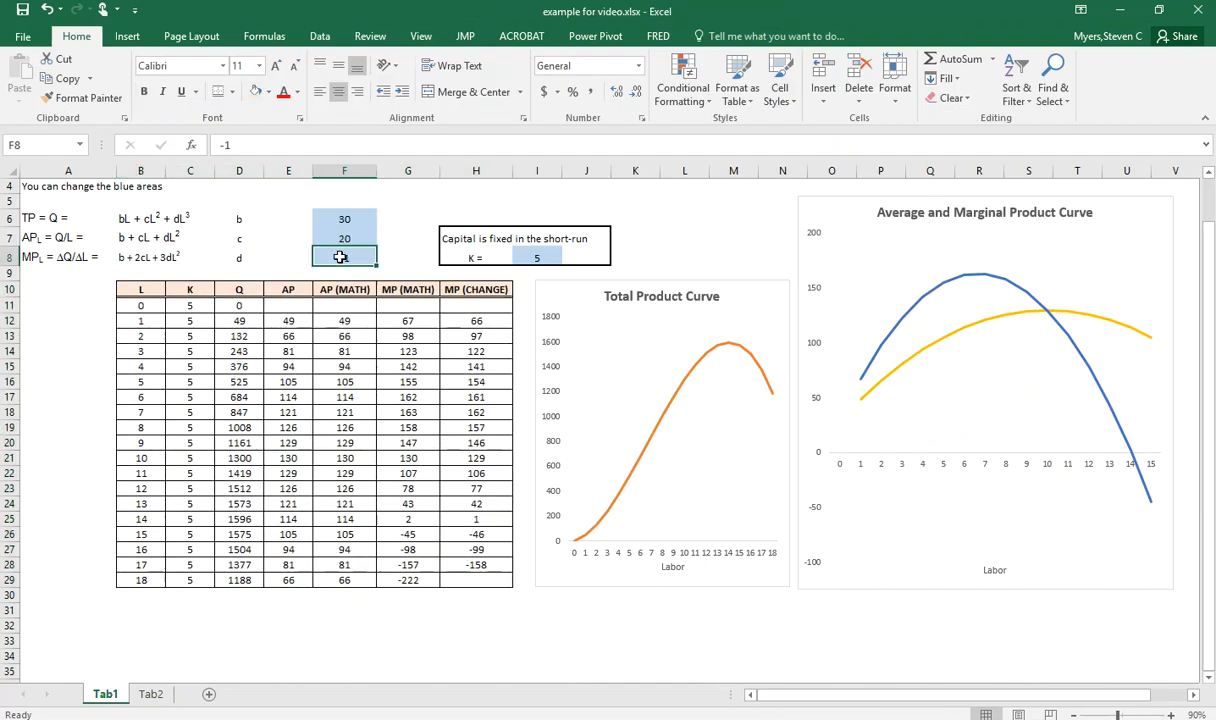
type("-2")
key("Return")
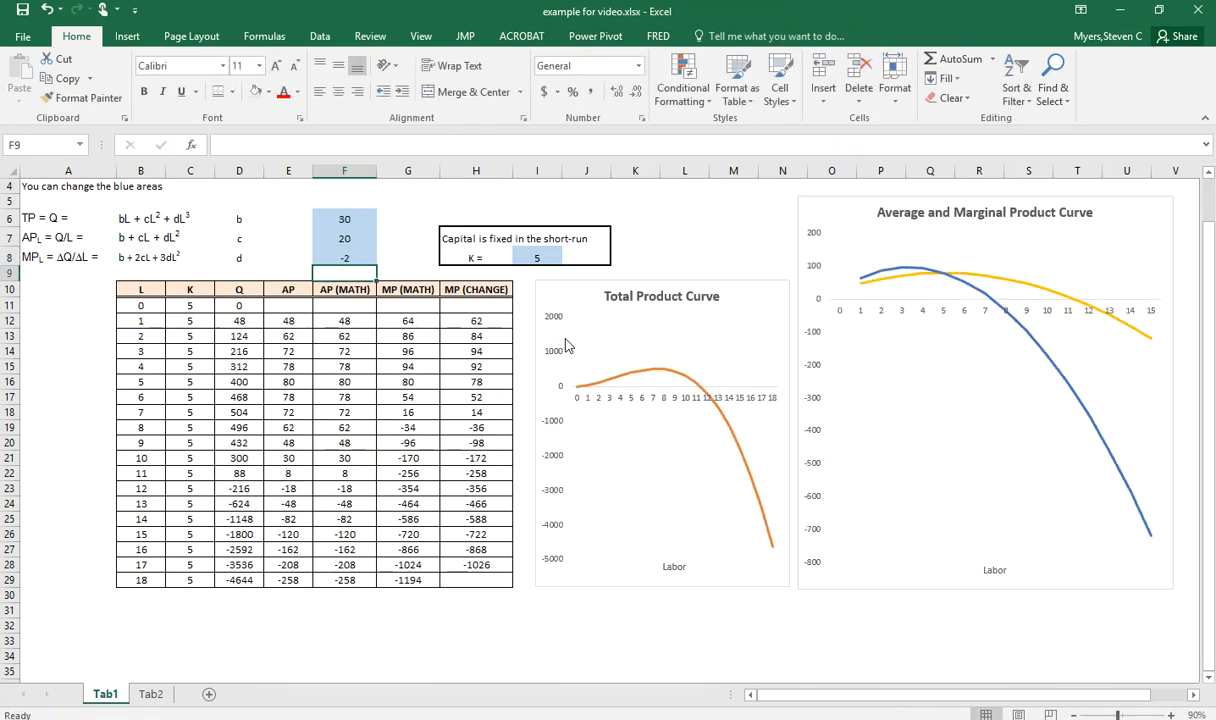
Check the linked table and chart on Tab2, and return to the coefficient d cell F8 on Tab1
left_click(151, 693)
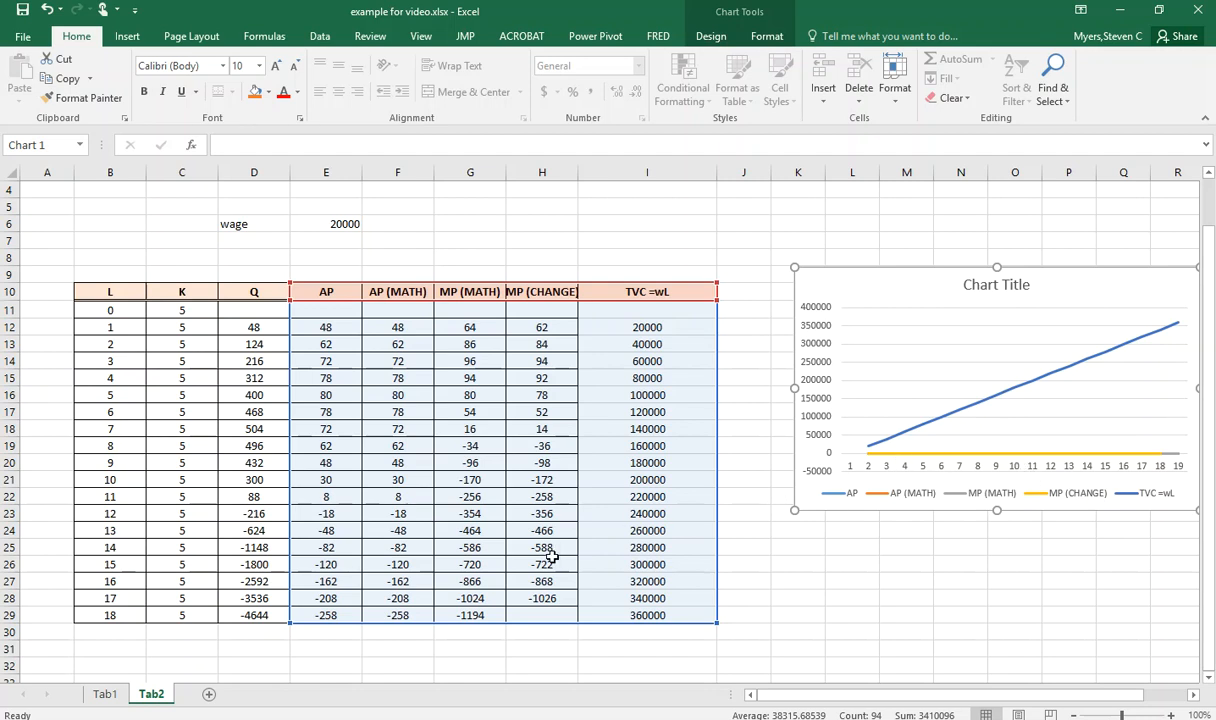
left_click(103, 695)
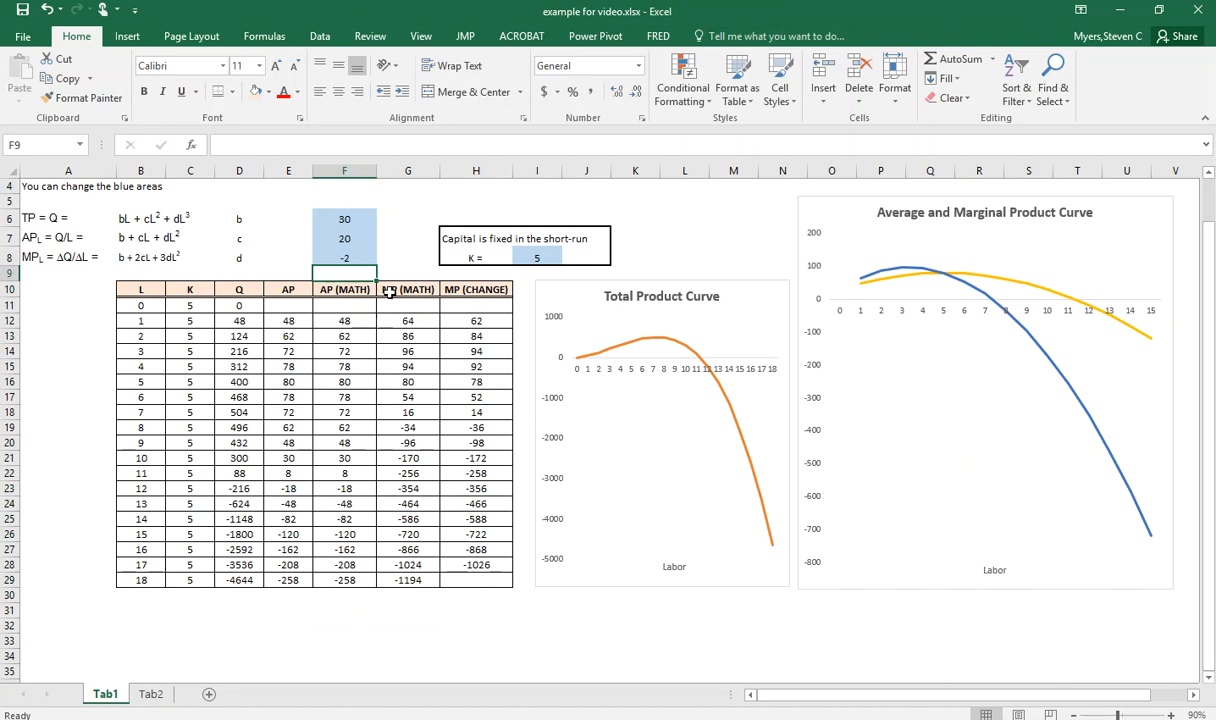
left_click(341, 252)
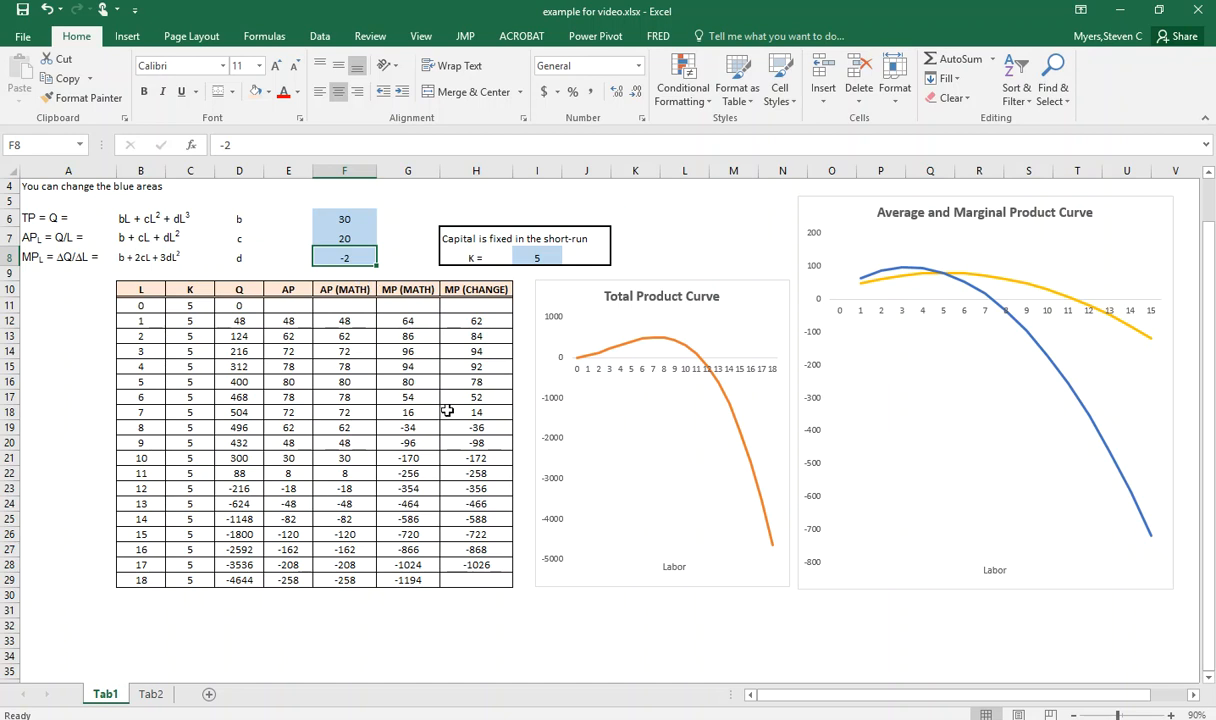
Shade the wage input cell E6 on Tab2 with the lightest theme blue fill to mark it as changeable
left_click(151, 694)
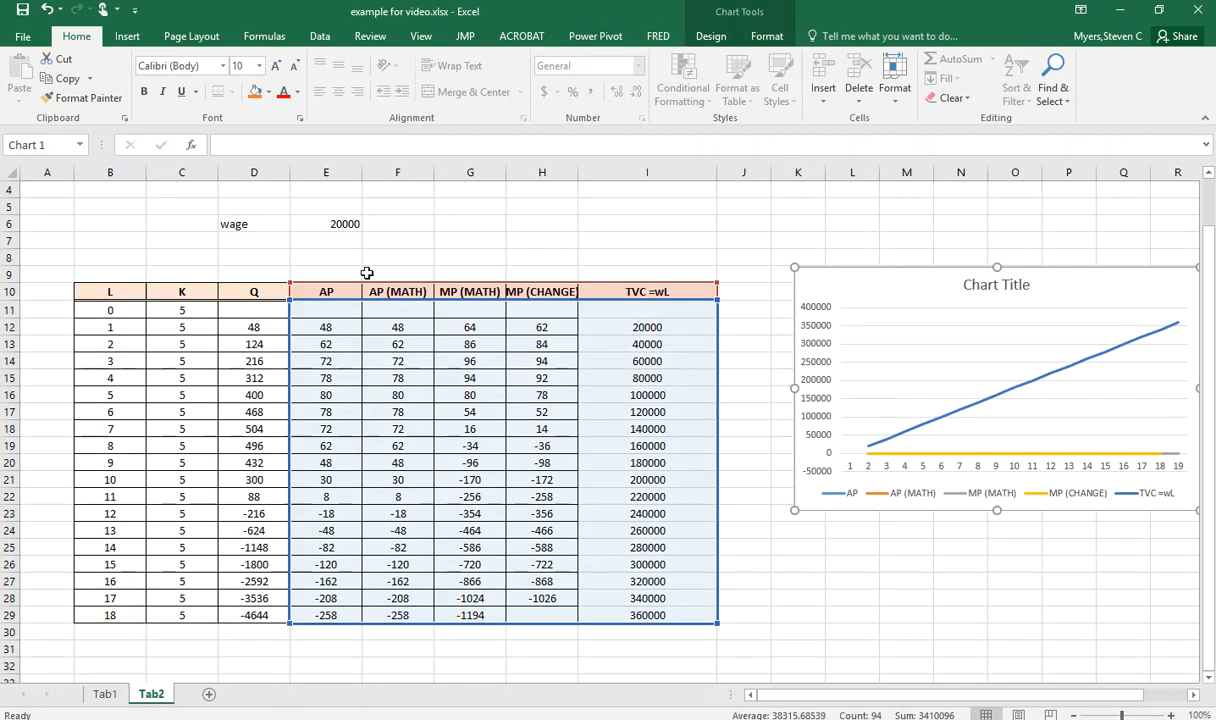
left_click(329, 223)
left_click(268, 91)
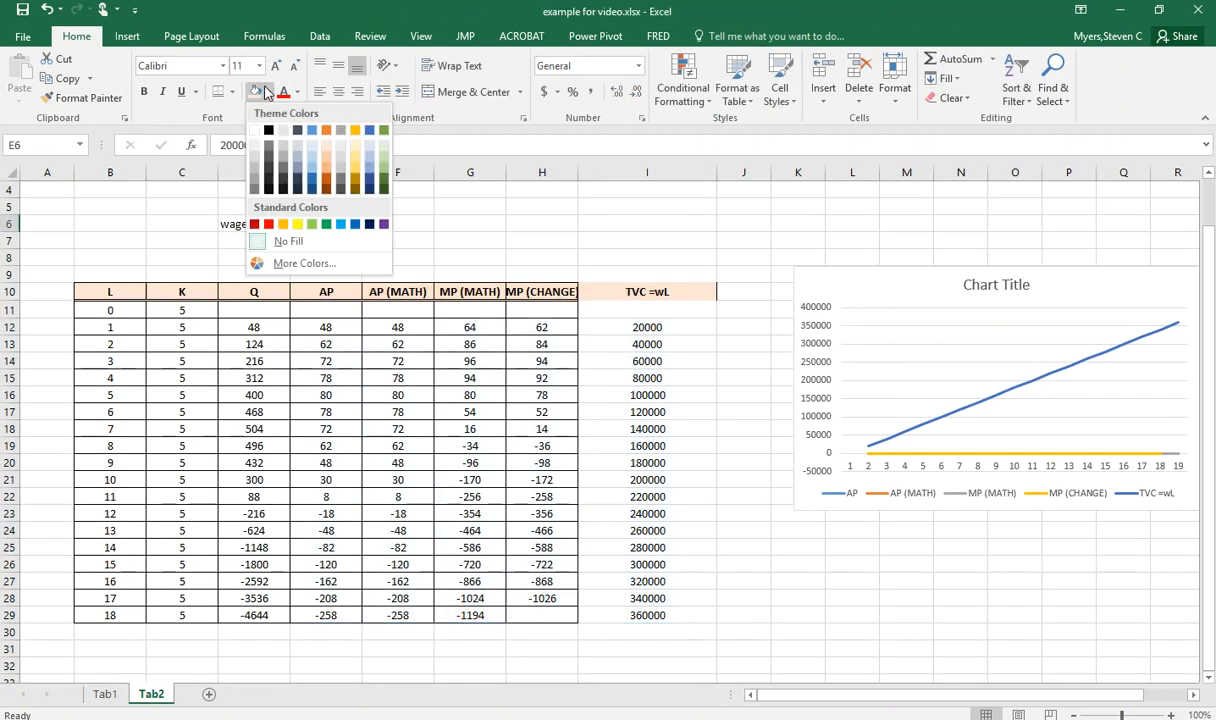
left_click(341, 228)
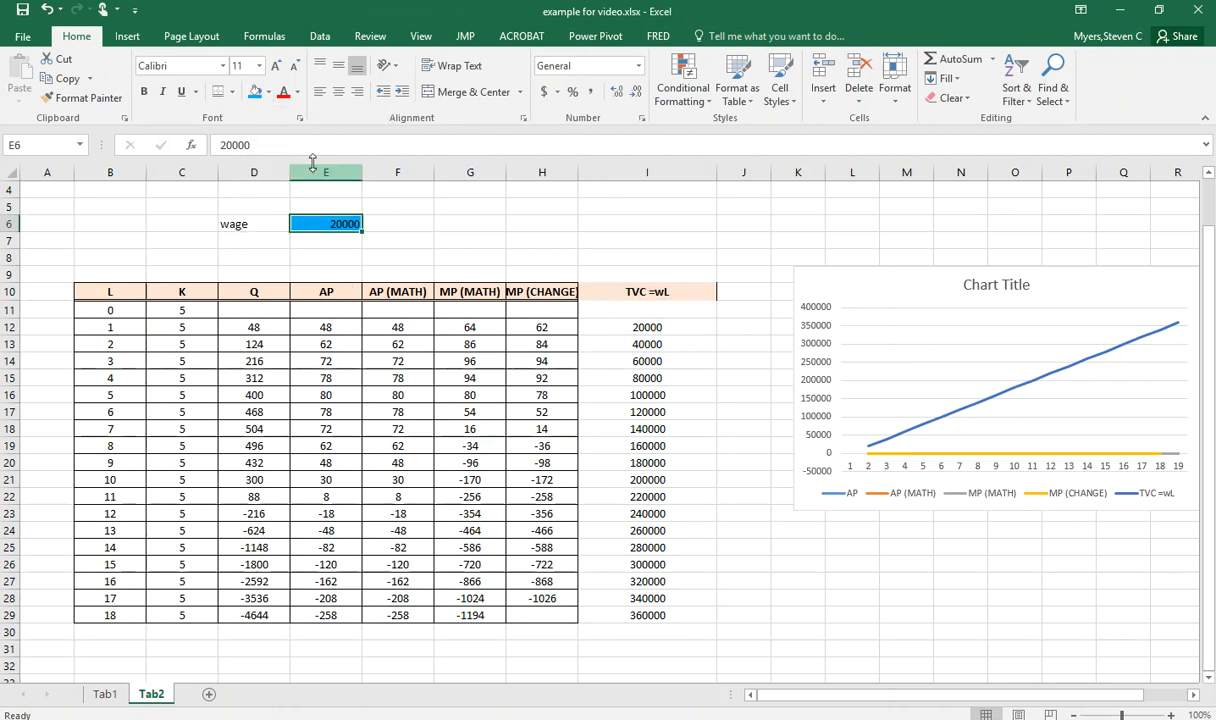
left_click(268, 92)
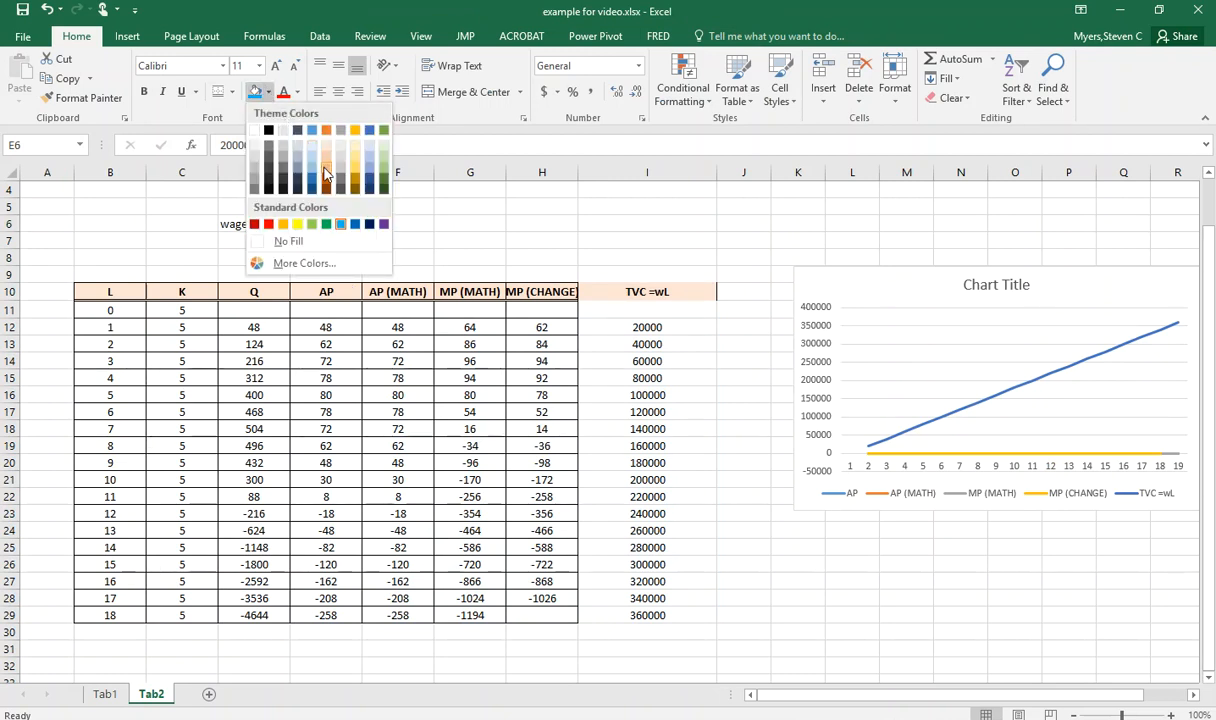
left_click(315, 150)
left_click(441, 212)
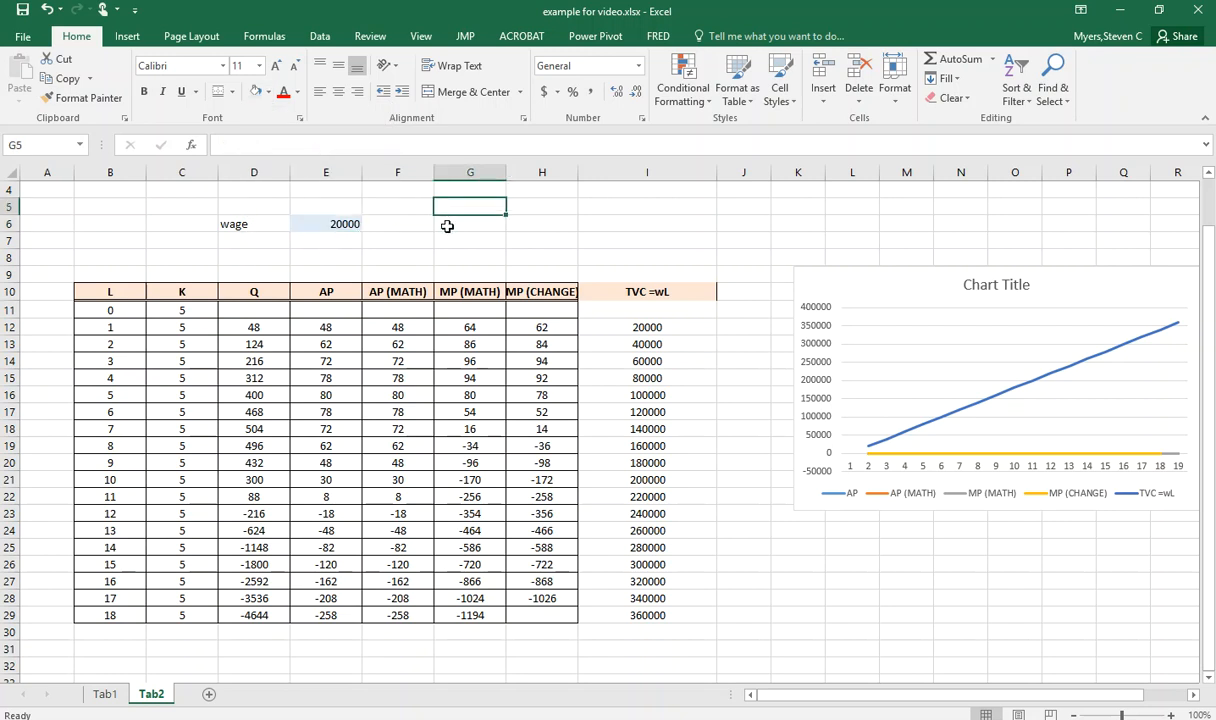
Set the wage in cell E6 on Tab2 to 40000
left_click(326, 220)
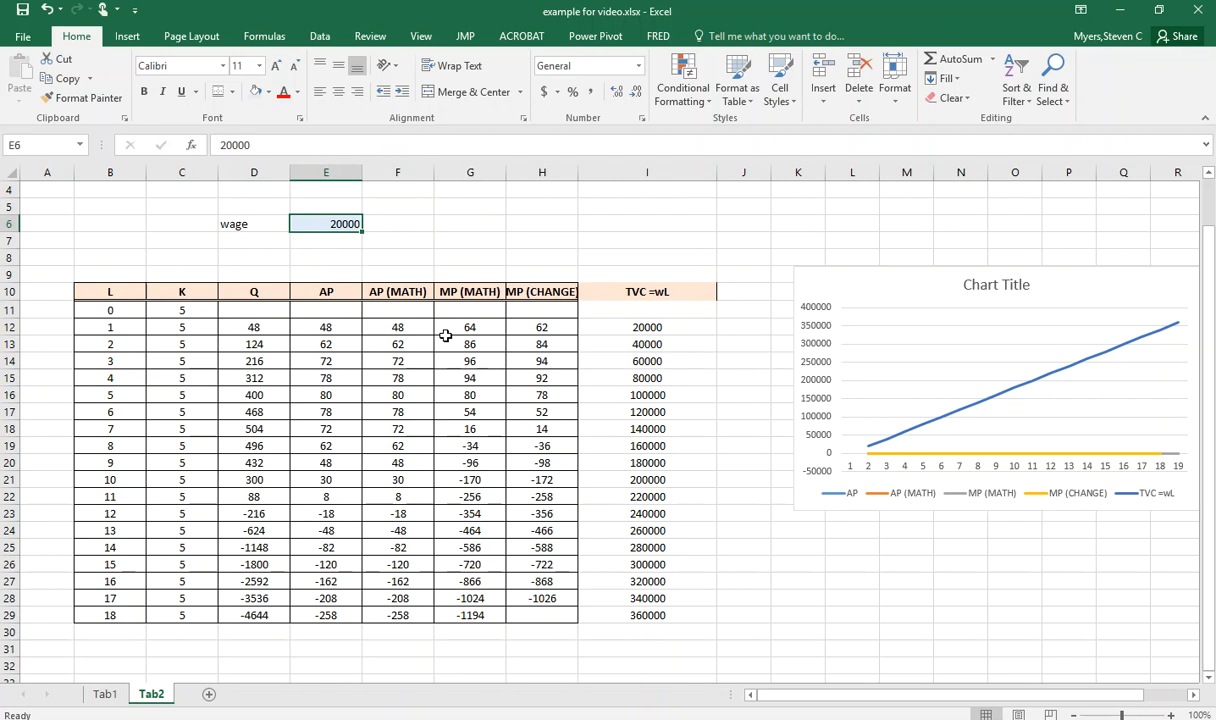
type("40000")
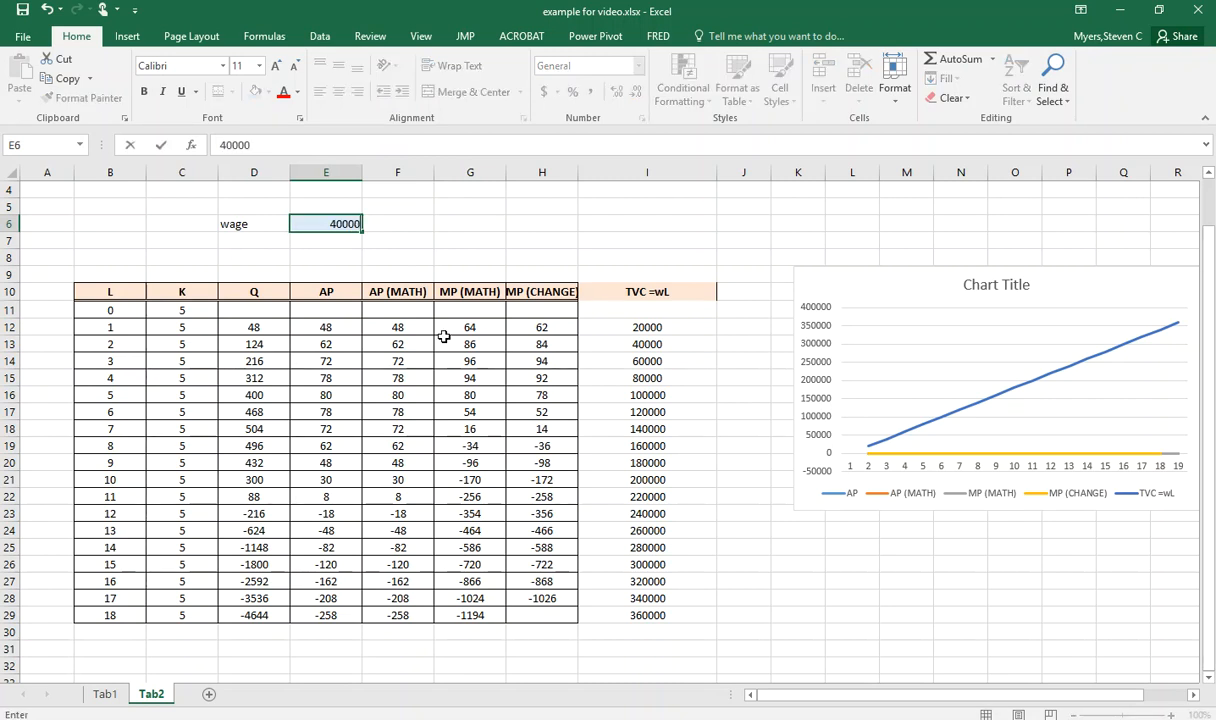
key("Return")
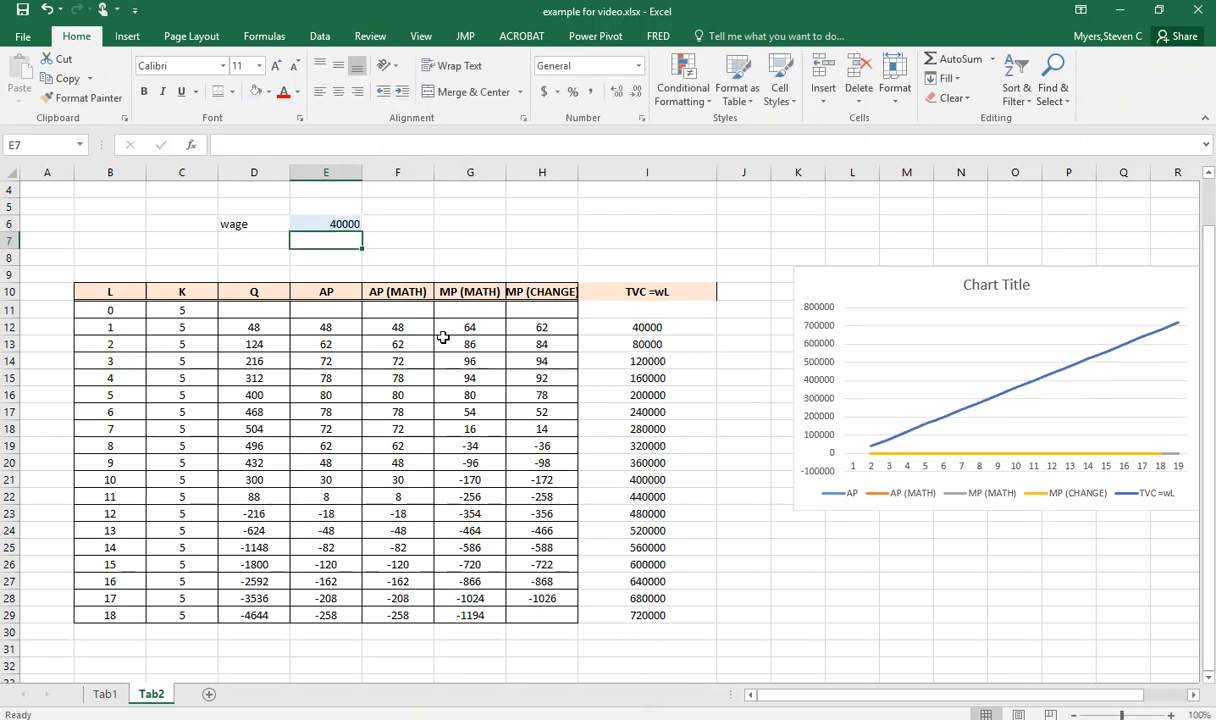